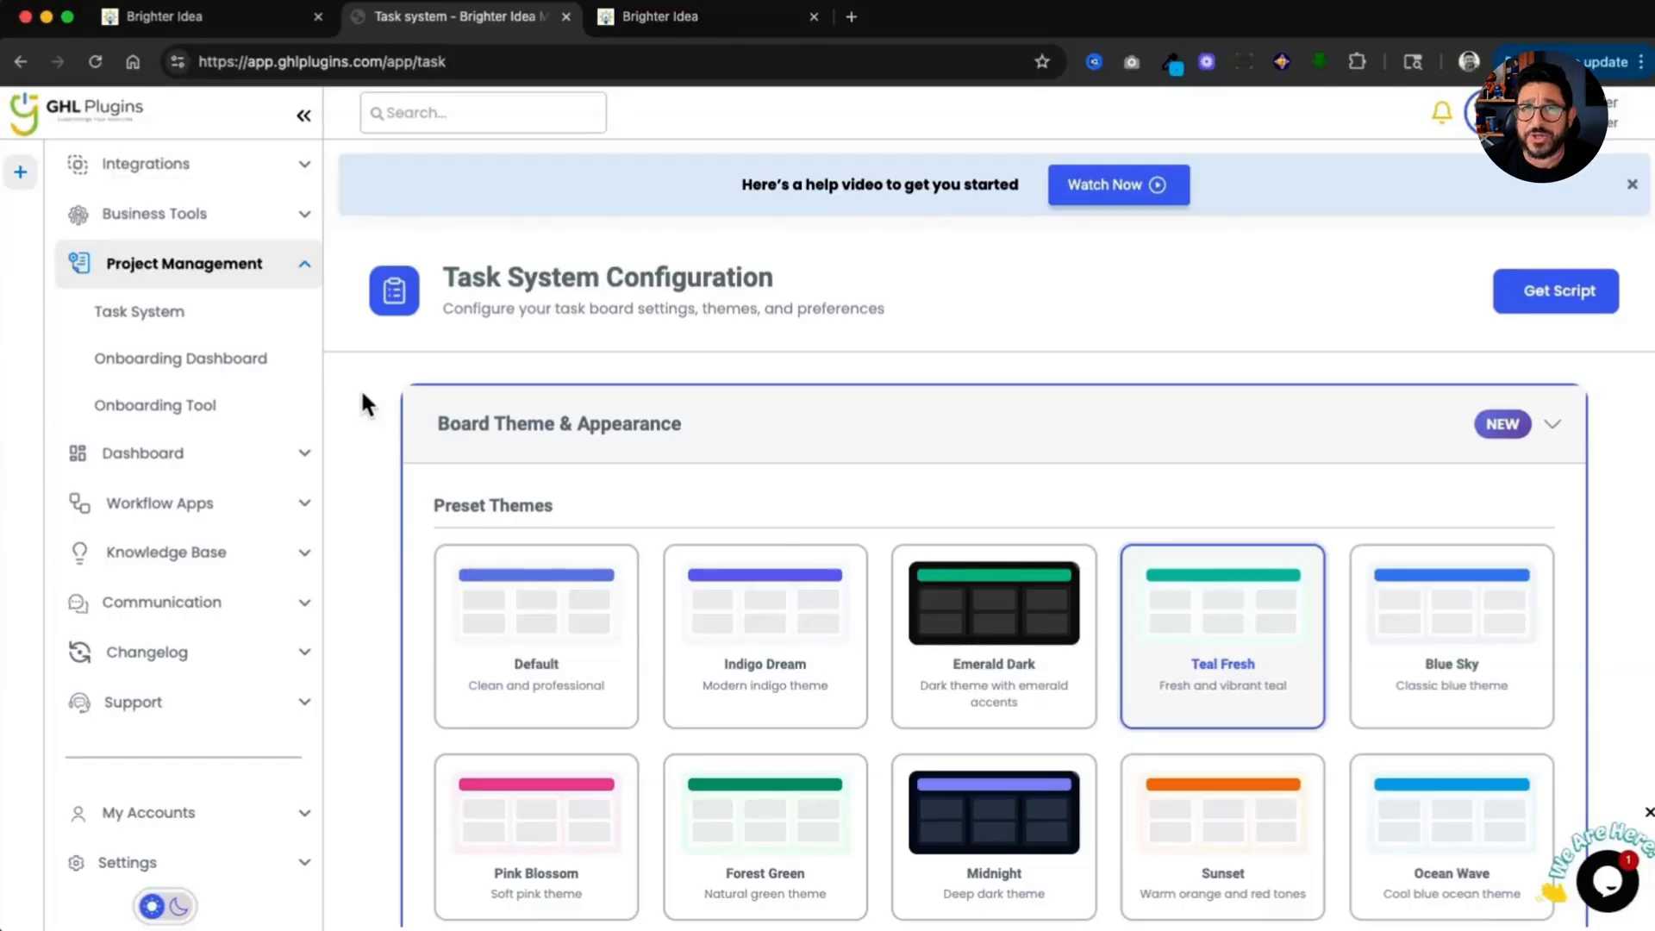
# Step: Select the Blue Sky preset theme for the task board
pyautogui.scroll(-2, 1073, 592)
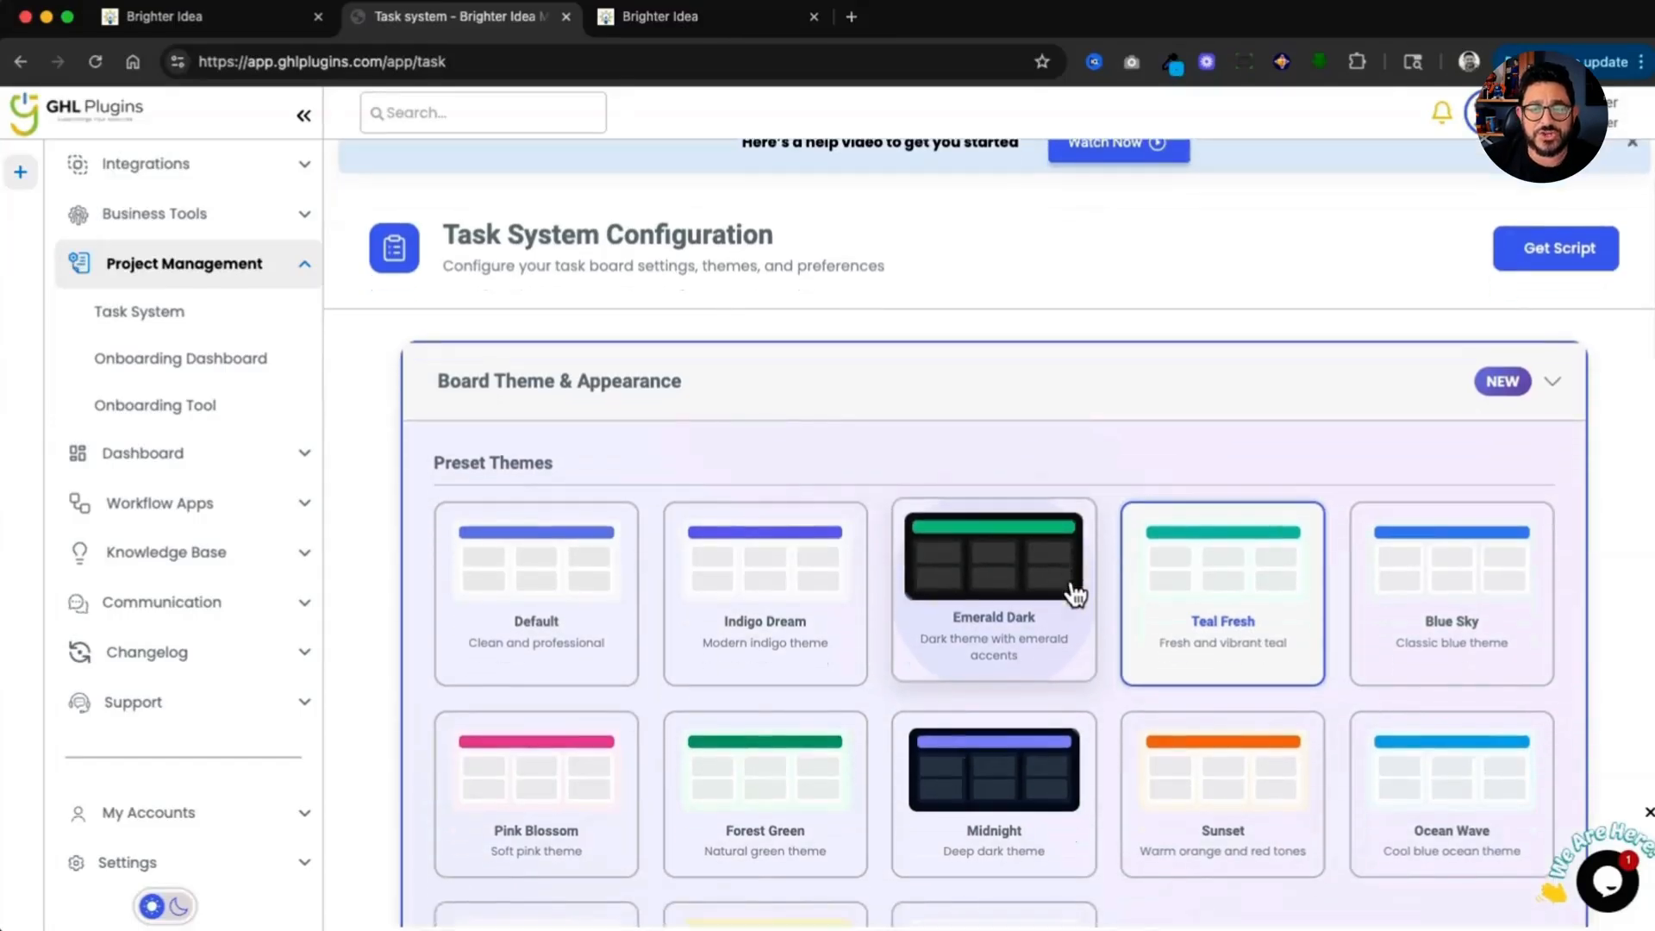
pyautogui.scroll(-2, 1073, 592)
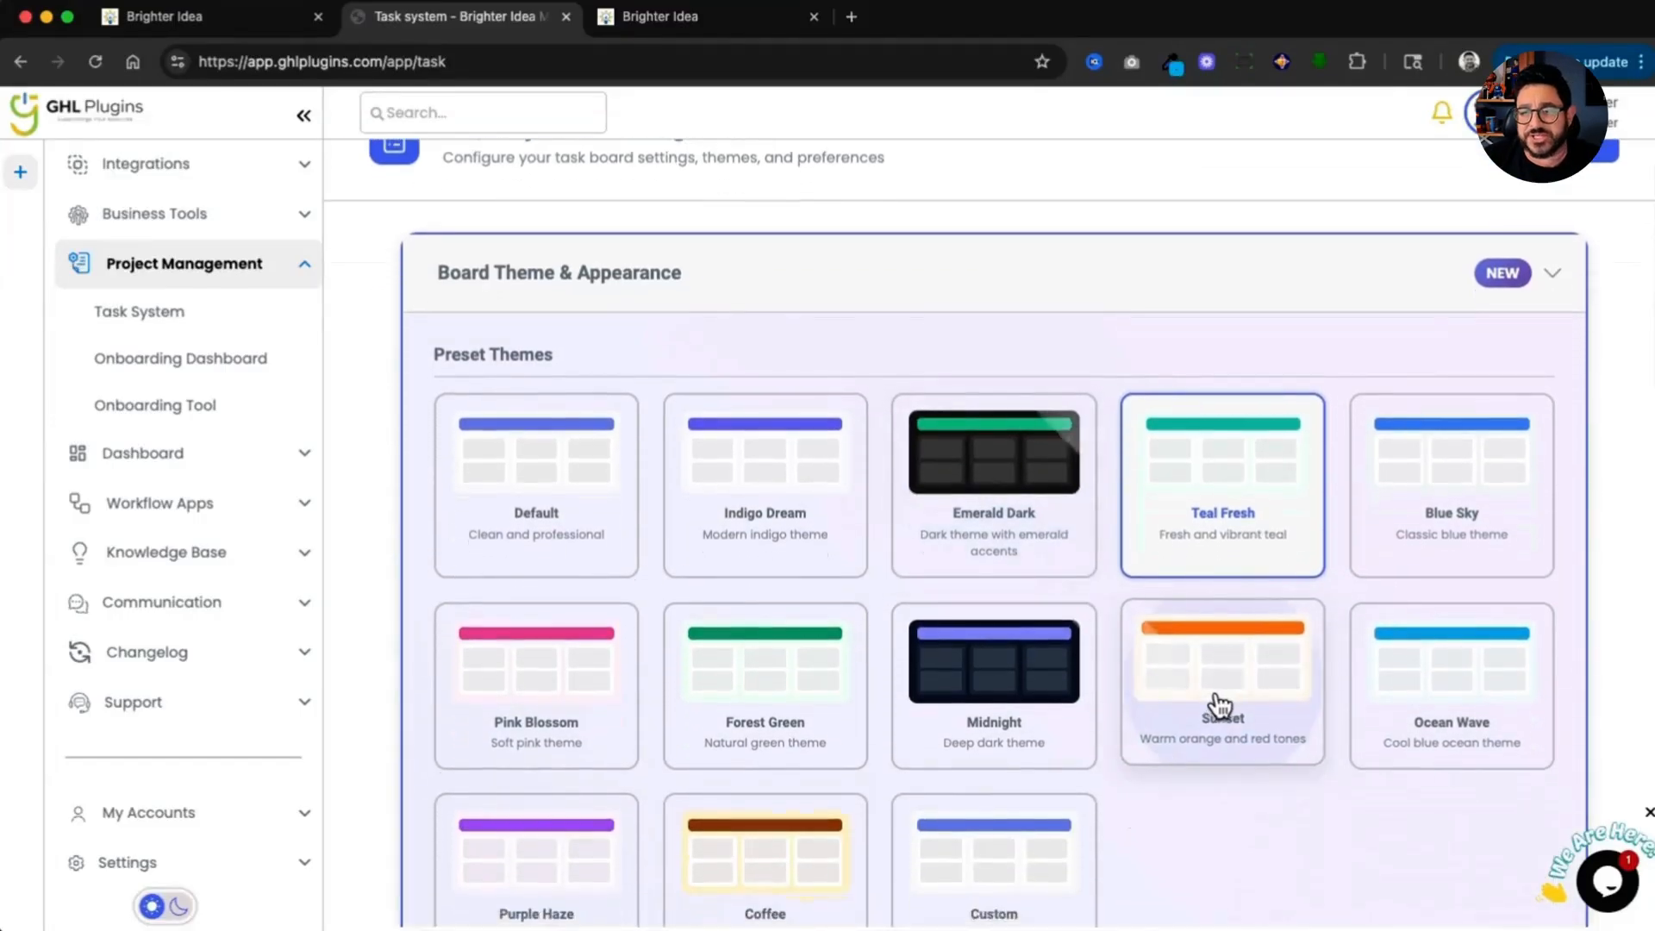
pyautogui.scroll(-2, 1222, 703)
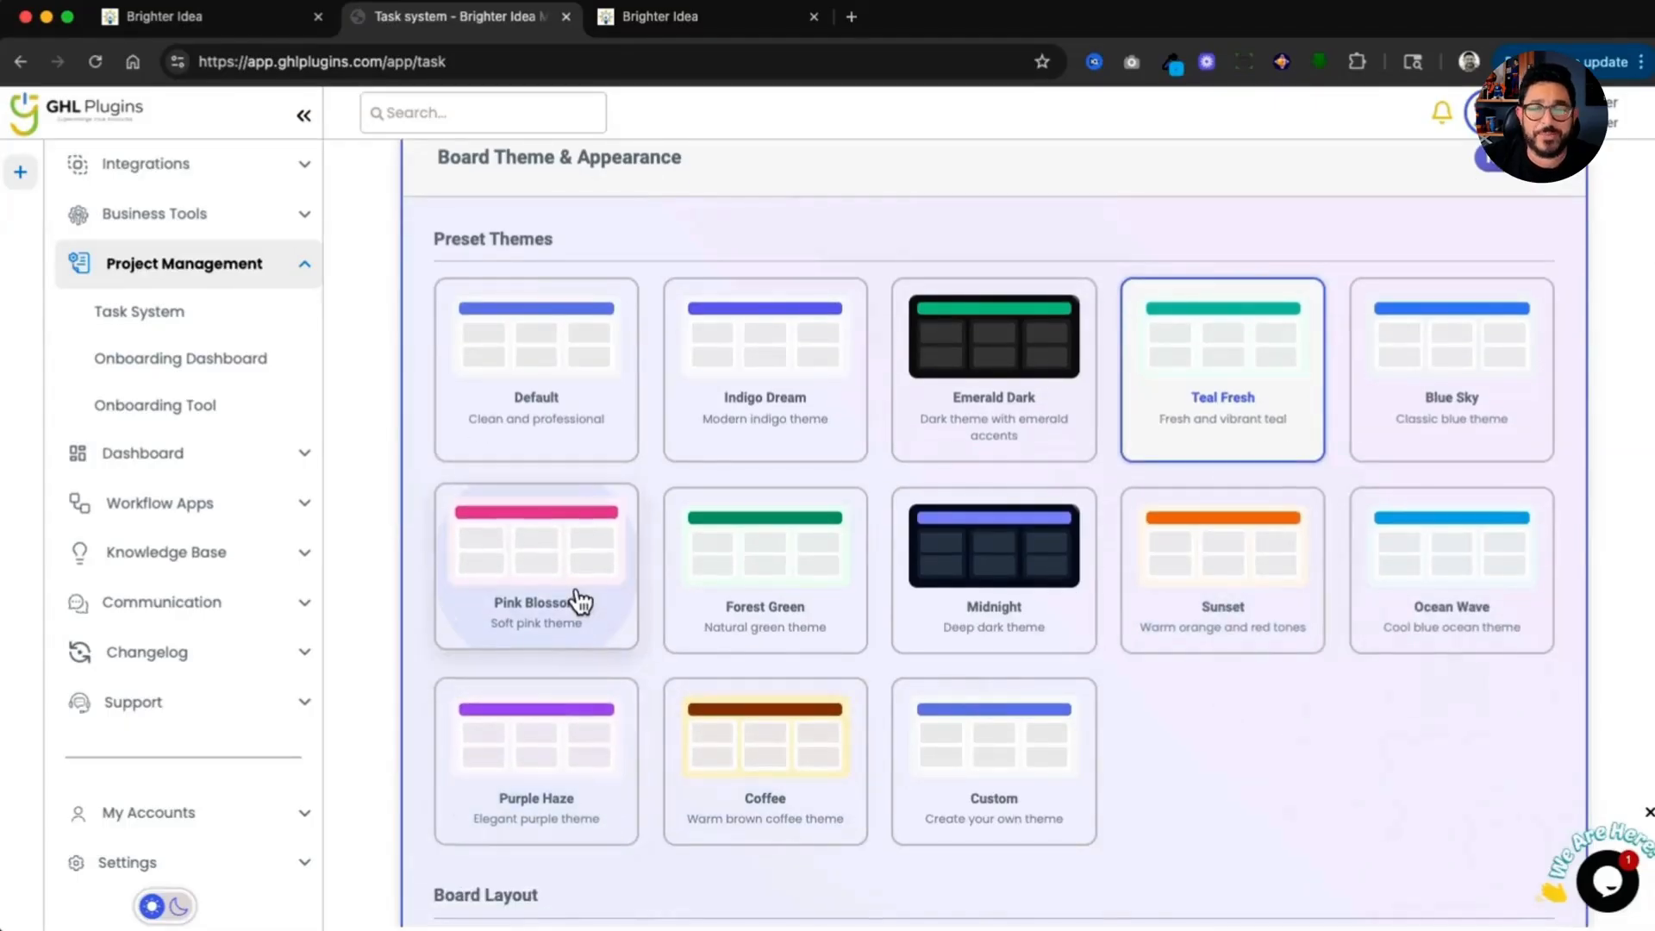
pyautogui.click(1483, 392)
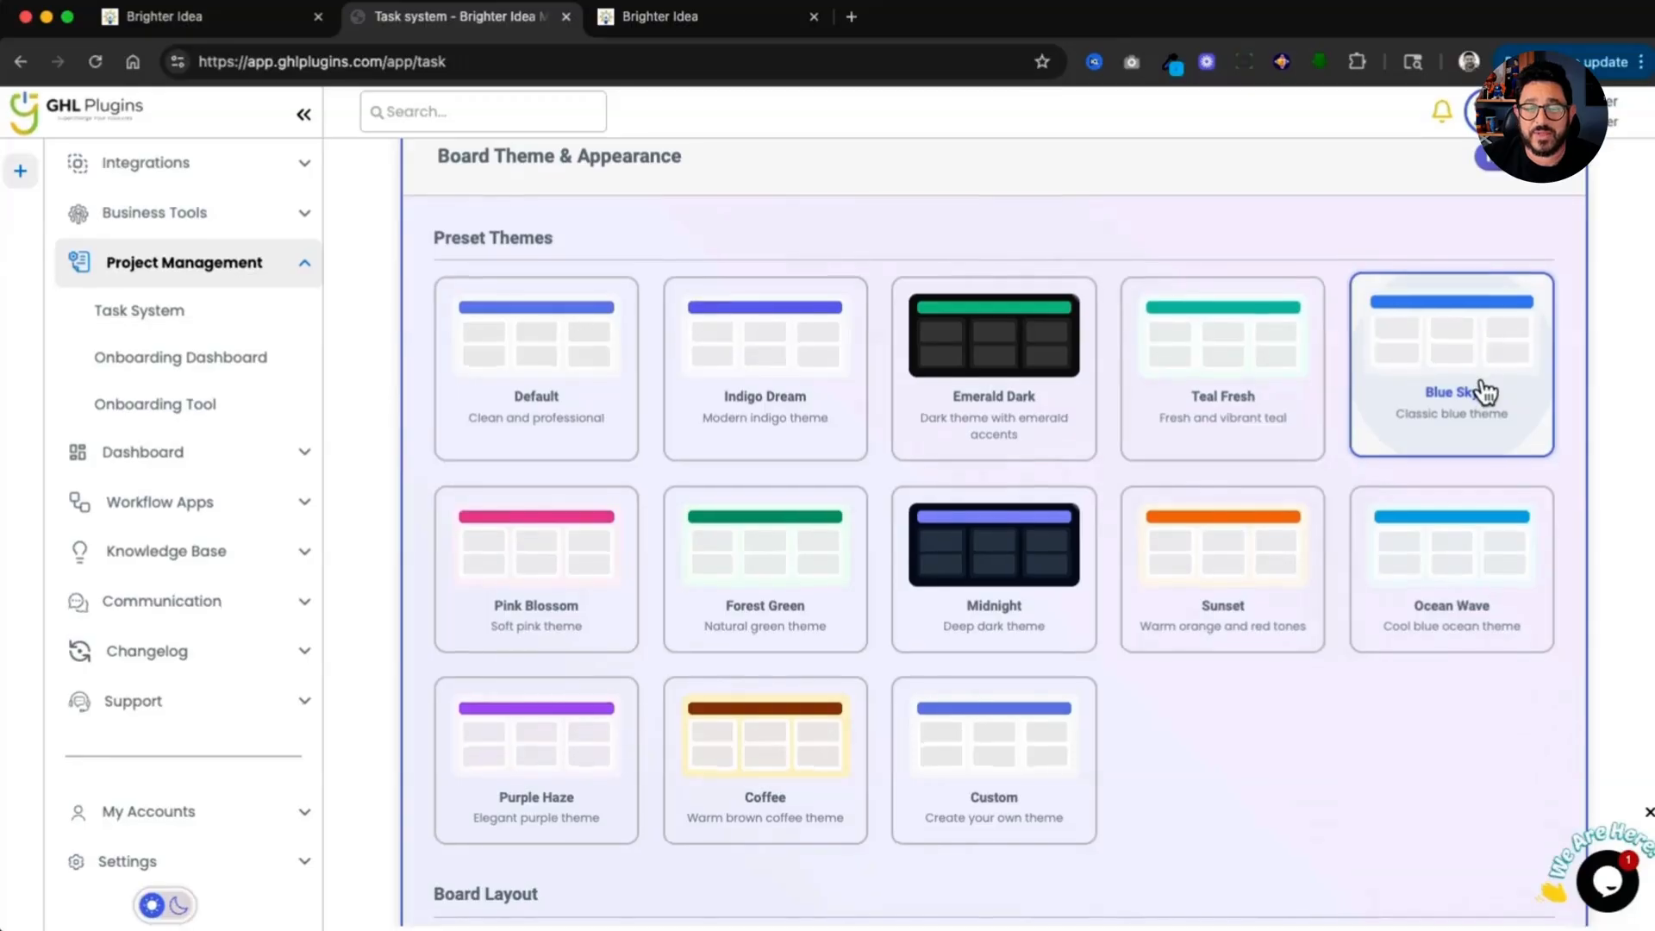
# Step: Review the board layout options and the general settings section
pyautogui.scroll(-5, 1461, 444)
pyautogui.scroll(-3, 1461, 448)
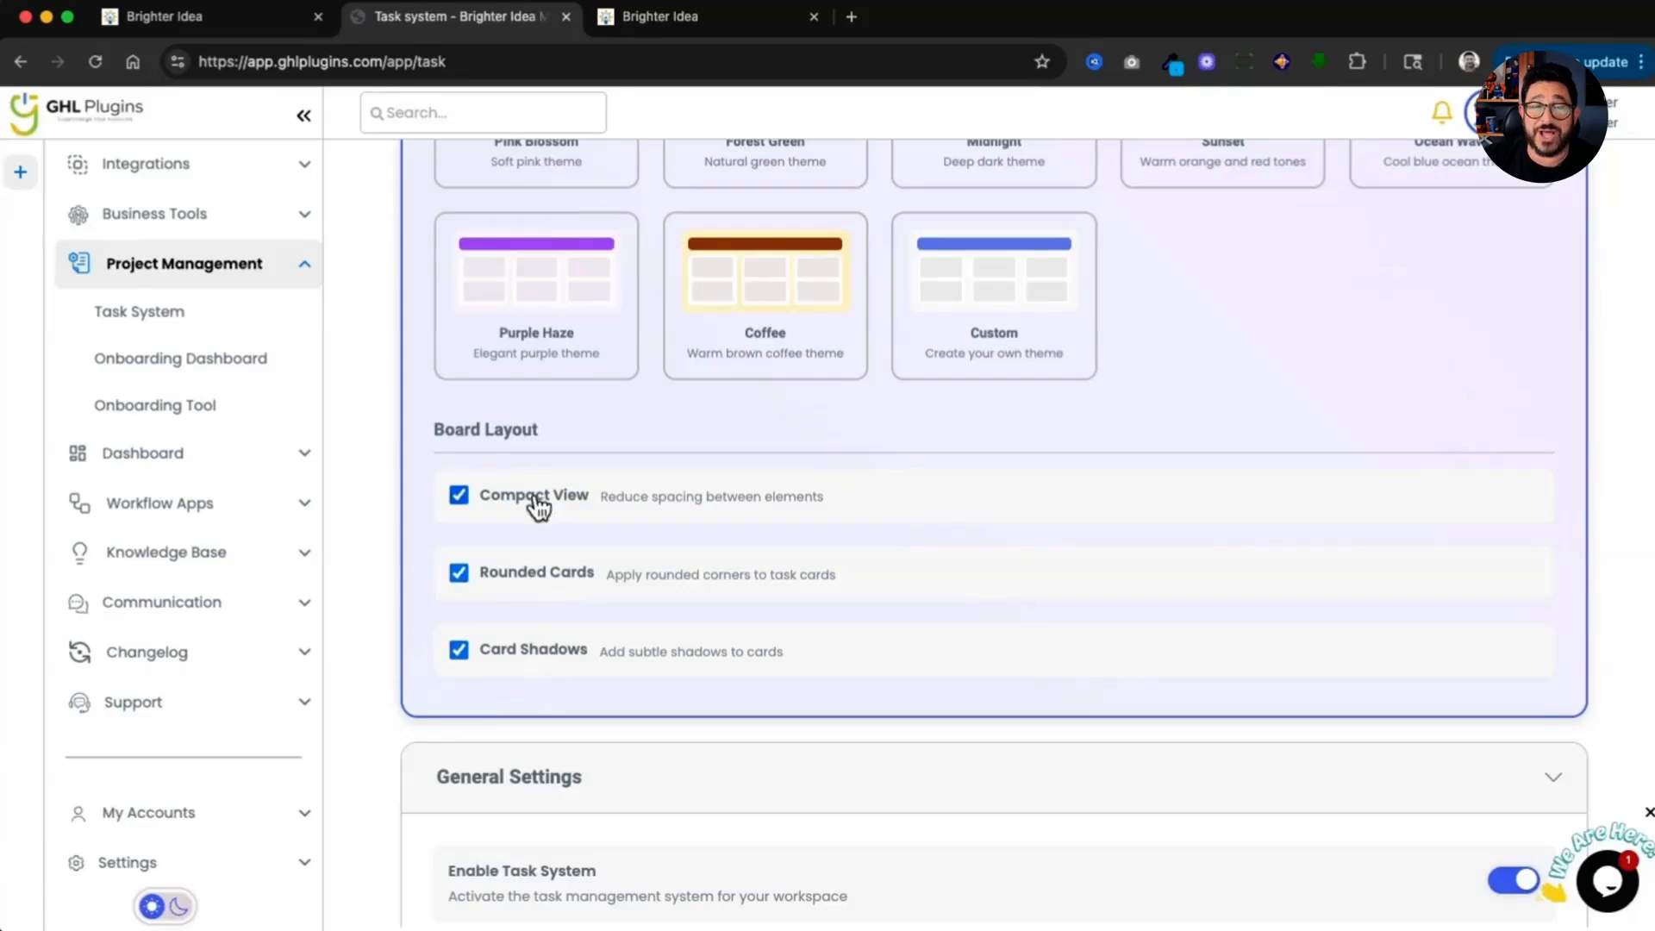
pyautogui.scroll(-3, 551, 664)
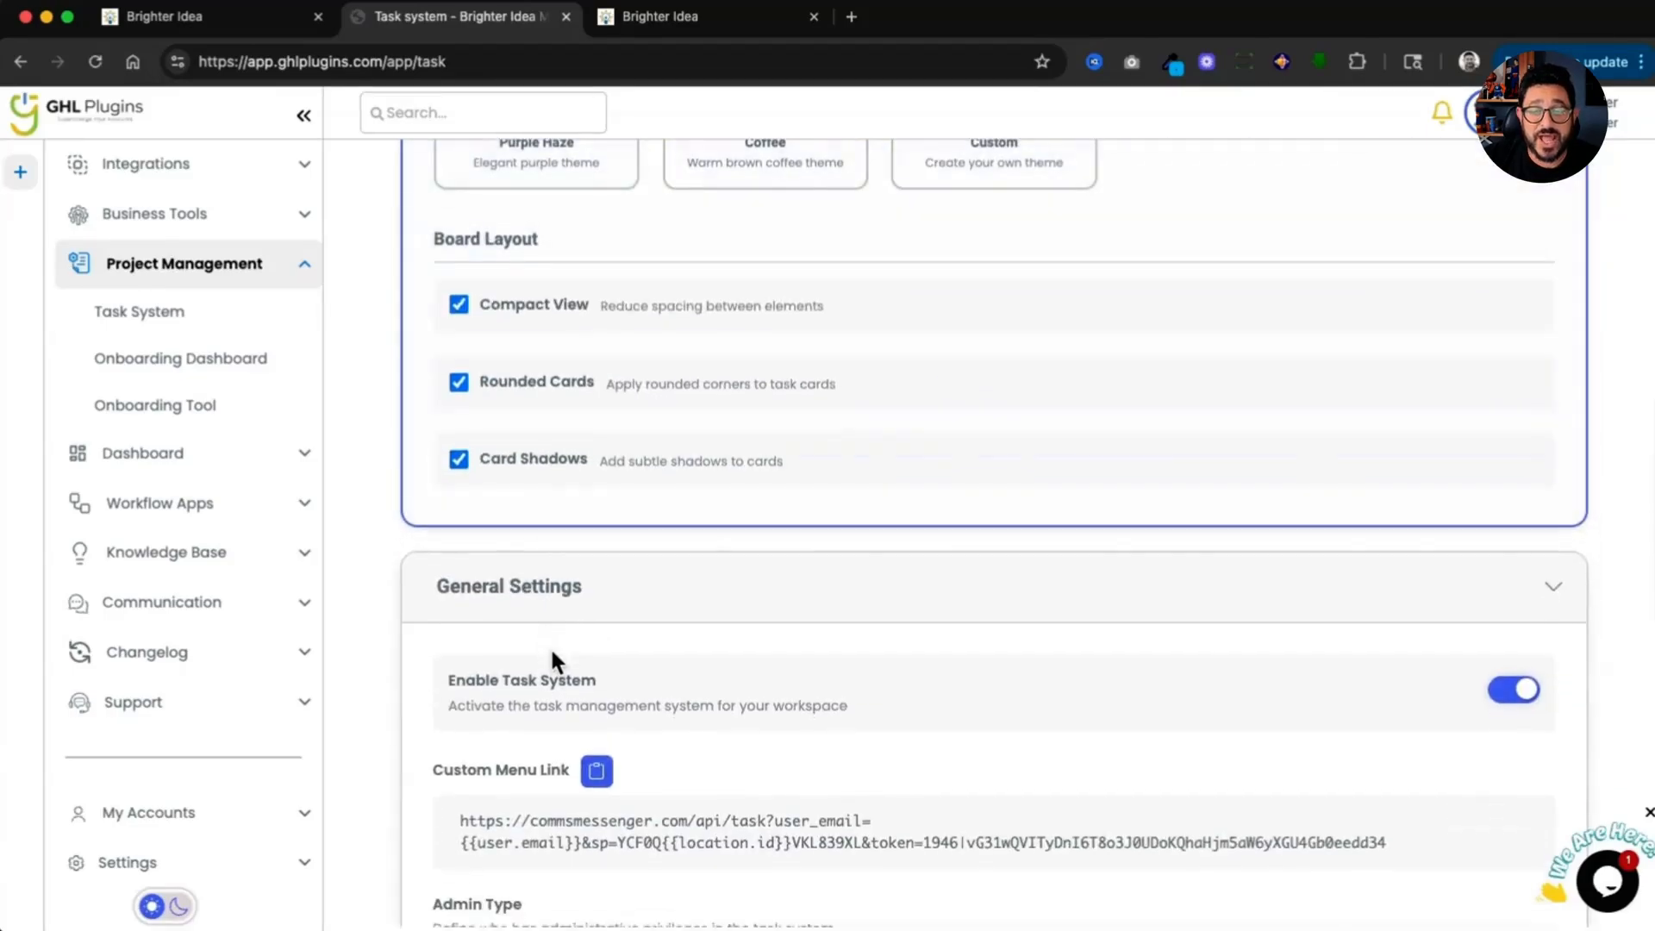
pyautogui.scroll(-1, 1341, 708)
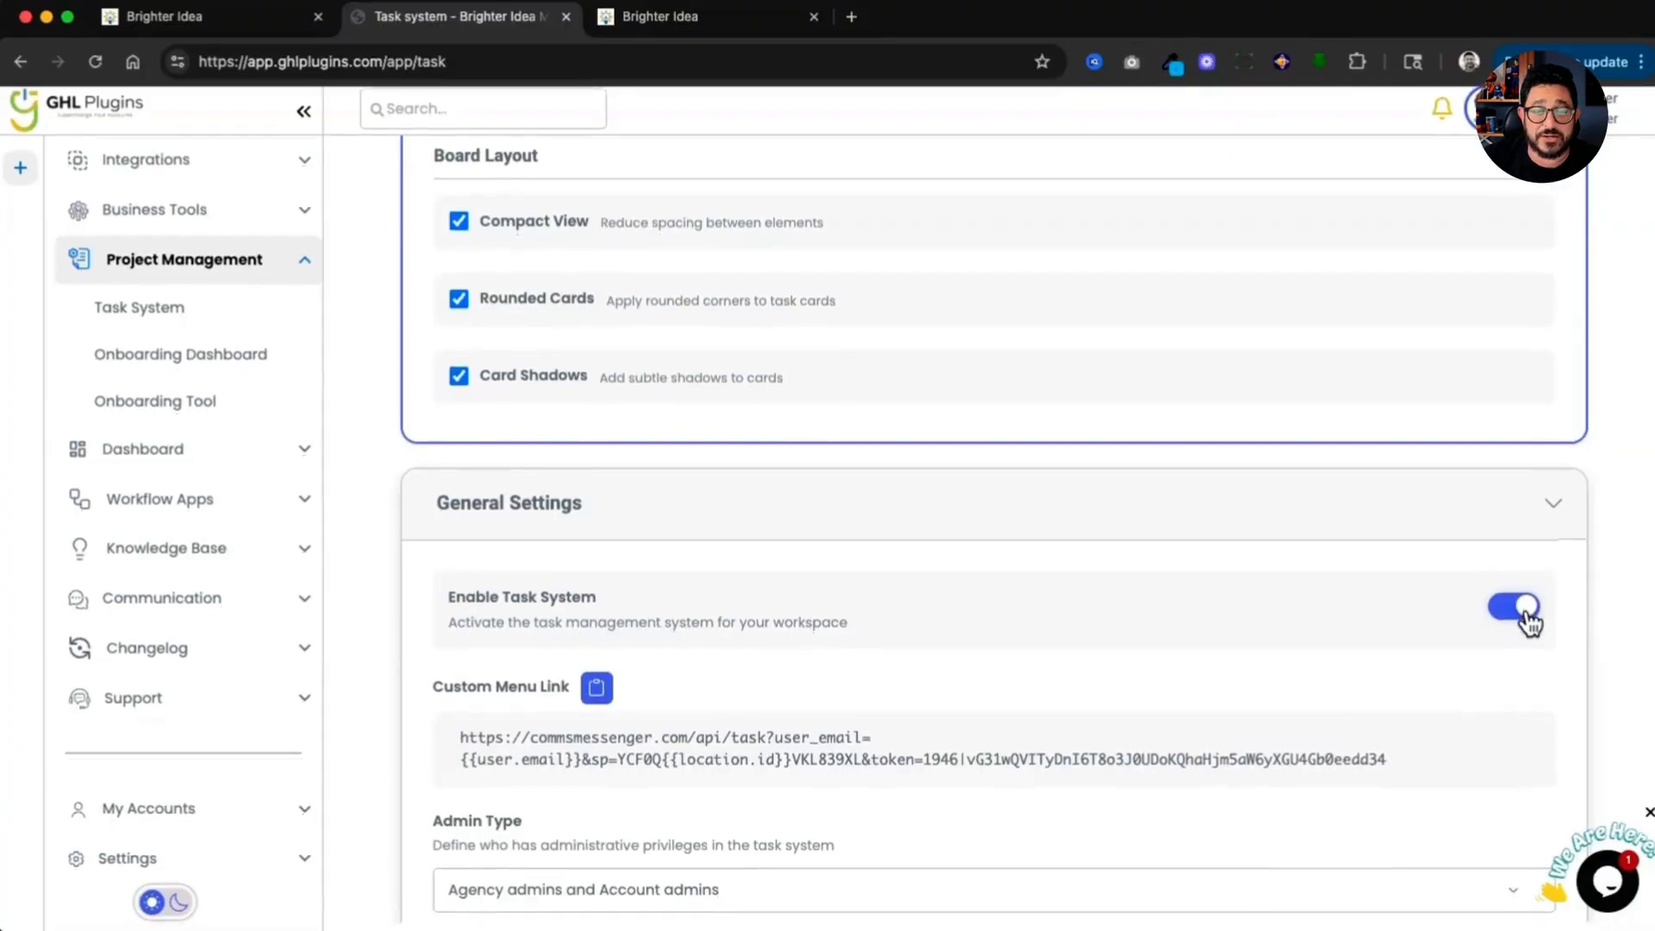
pyautogui.scroll(-2, 1396, 618)
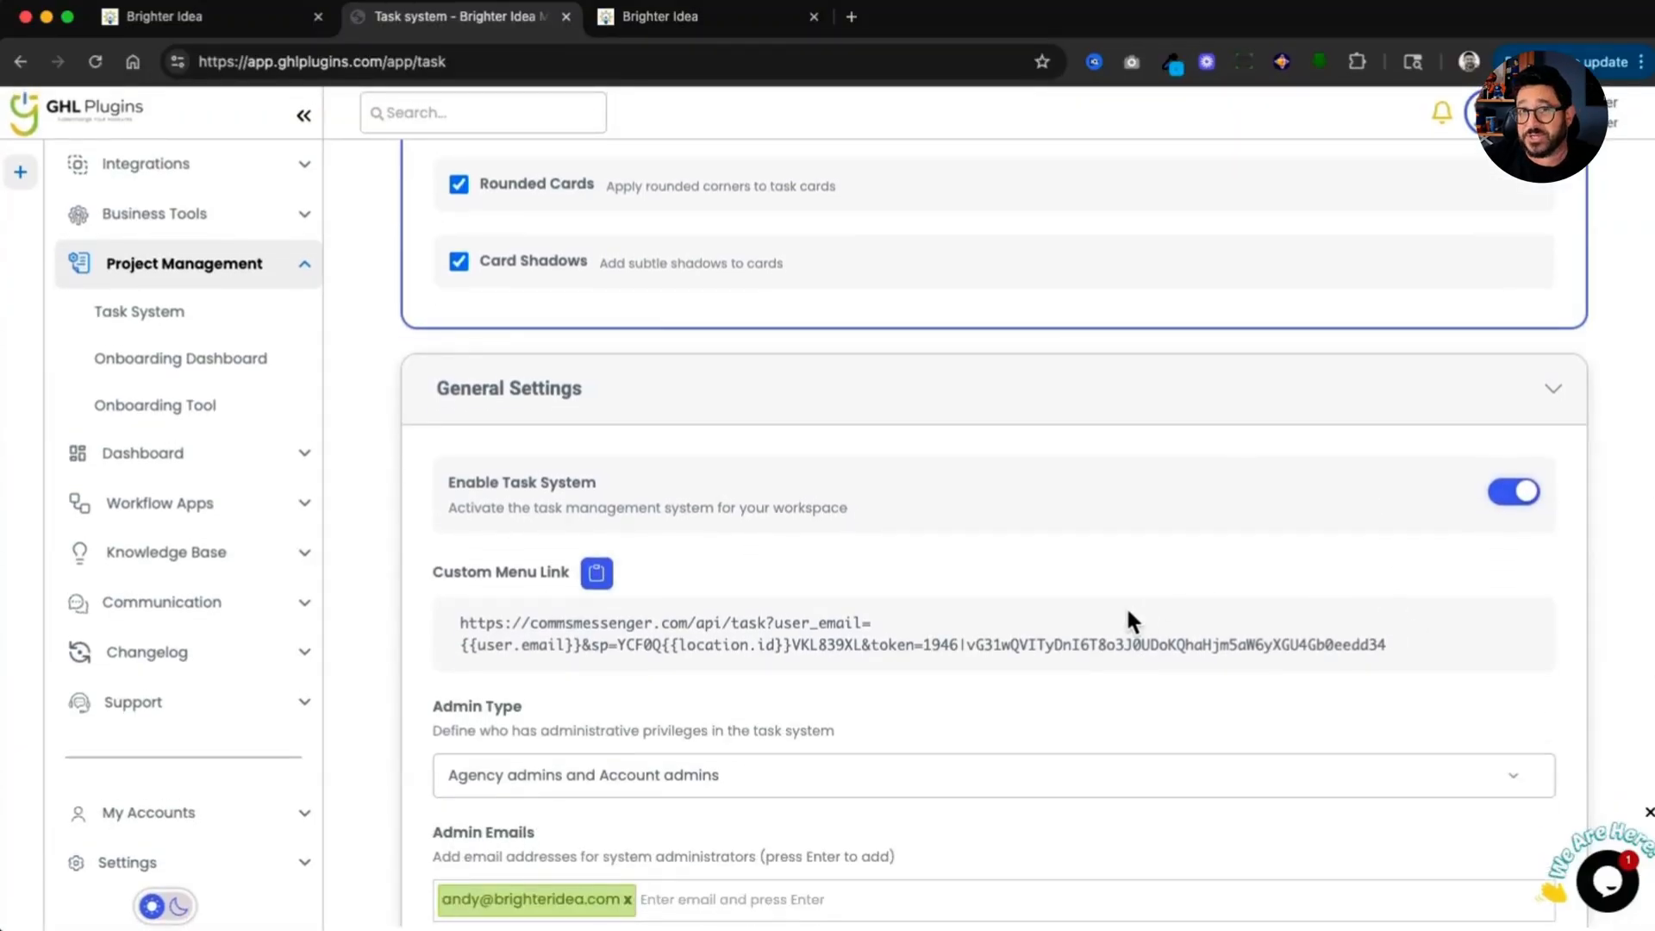
pyautogui.scroll(-3, 1156, 591)
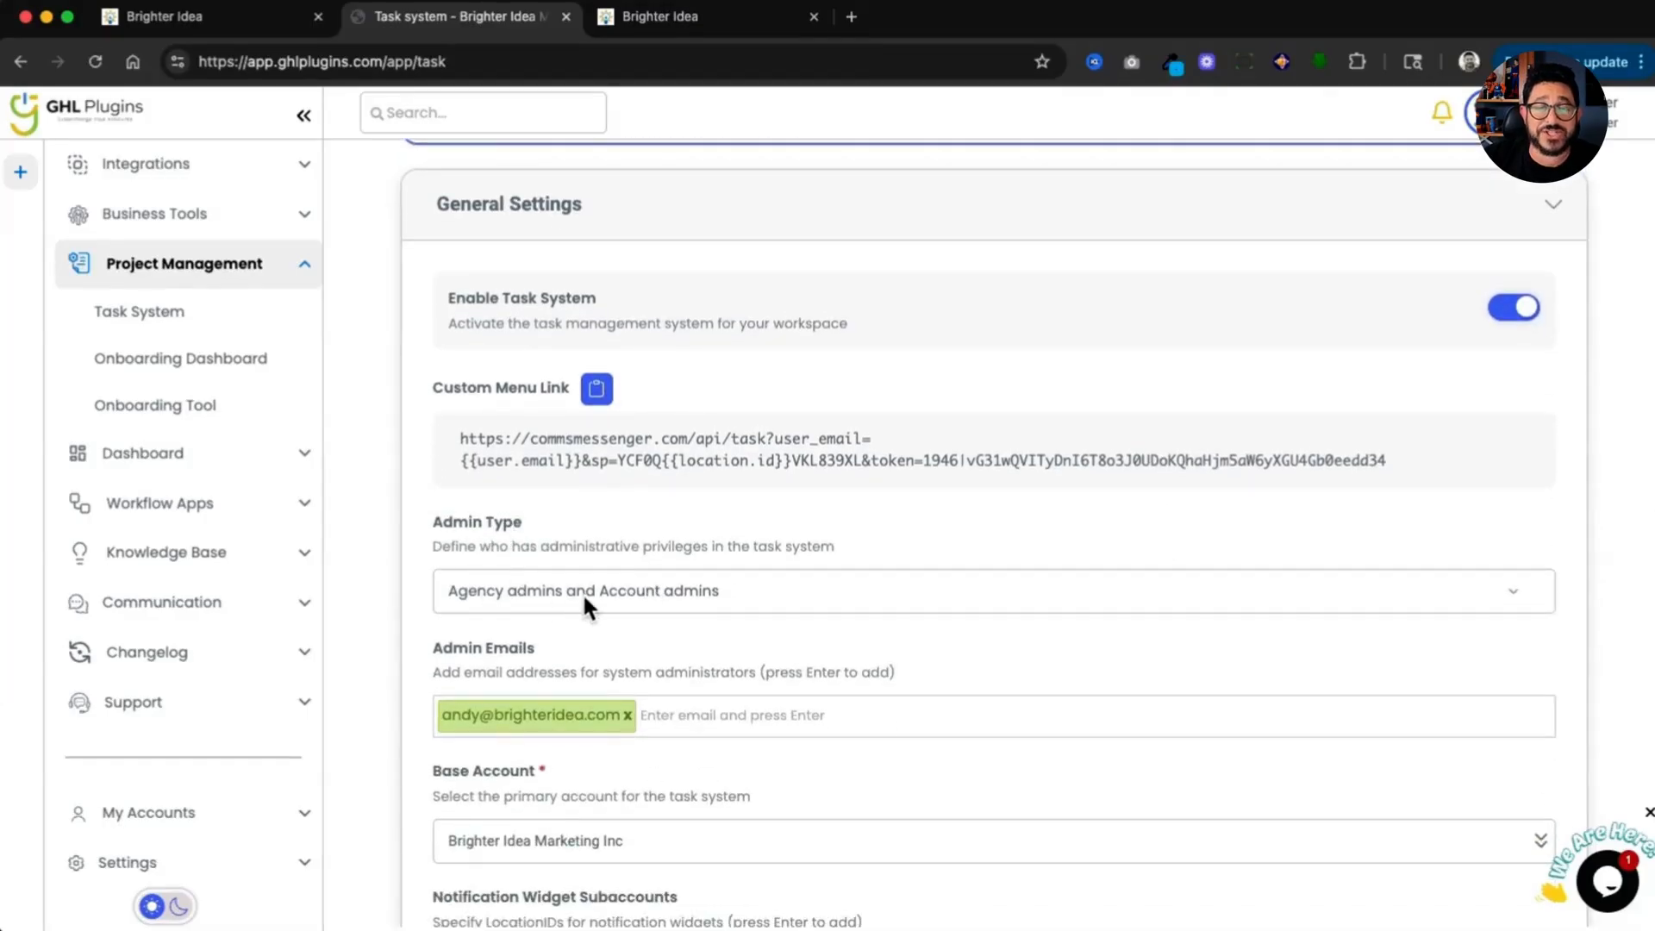
pyautogui.scroll(-1, 839, 600)
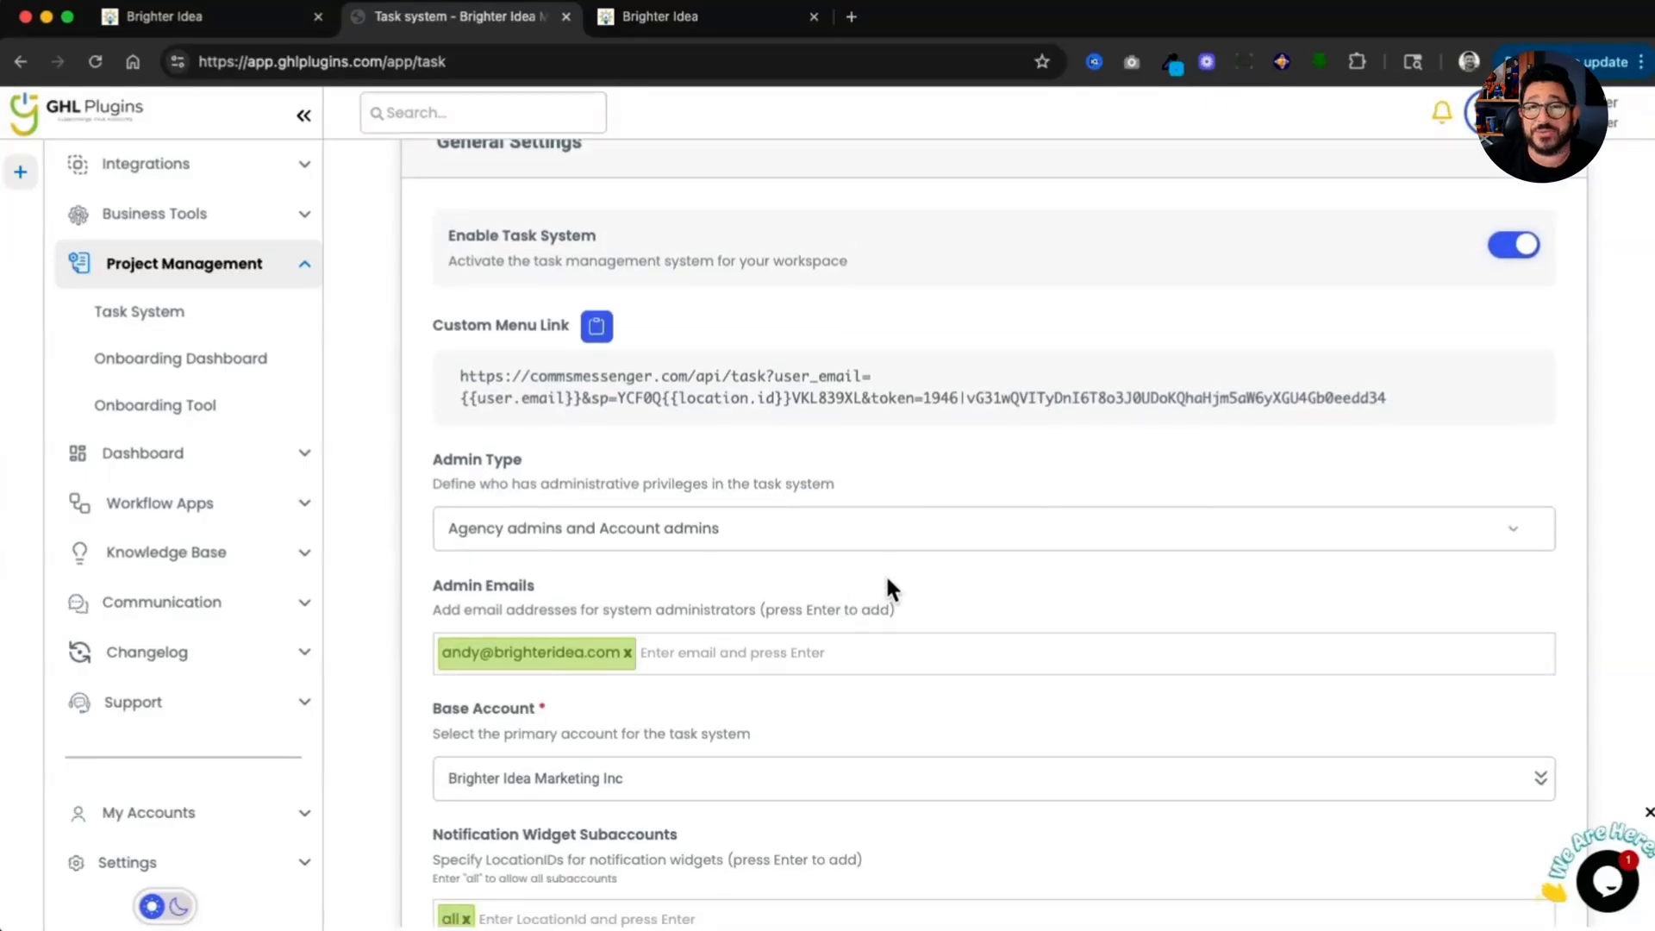
pyautogui.scroll(-1, 886, 576)
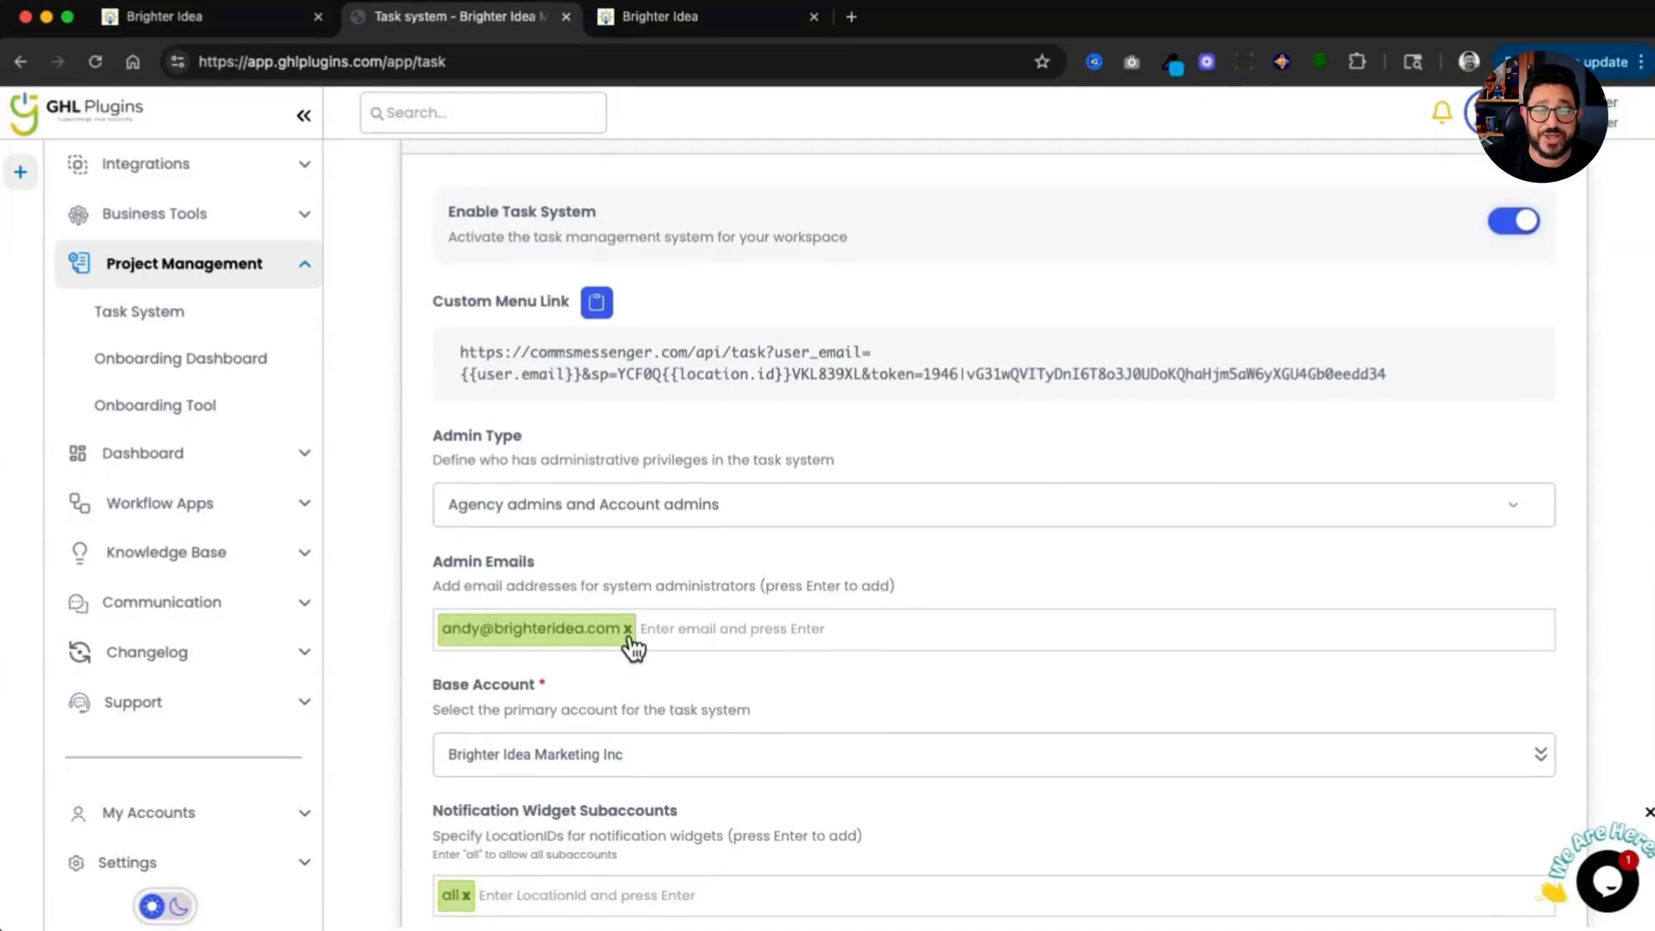
pyautogui.scroll(-4, 700, 643)
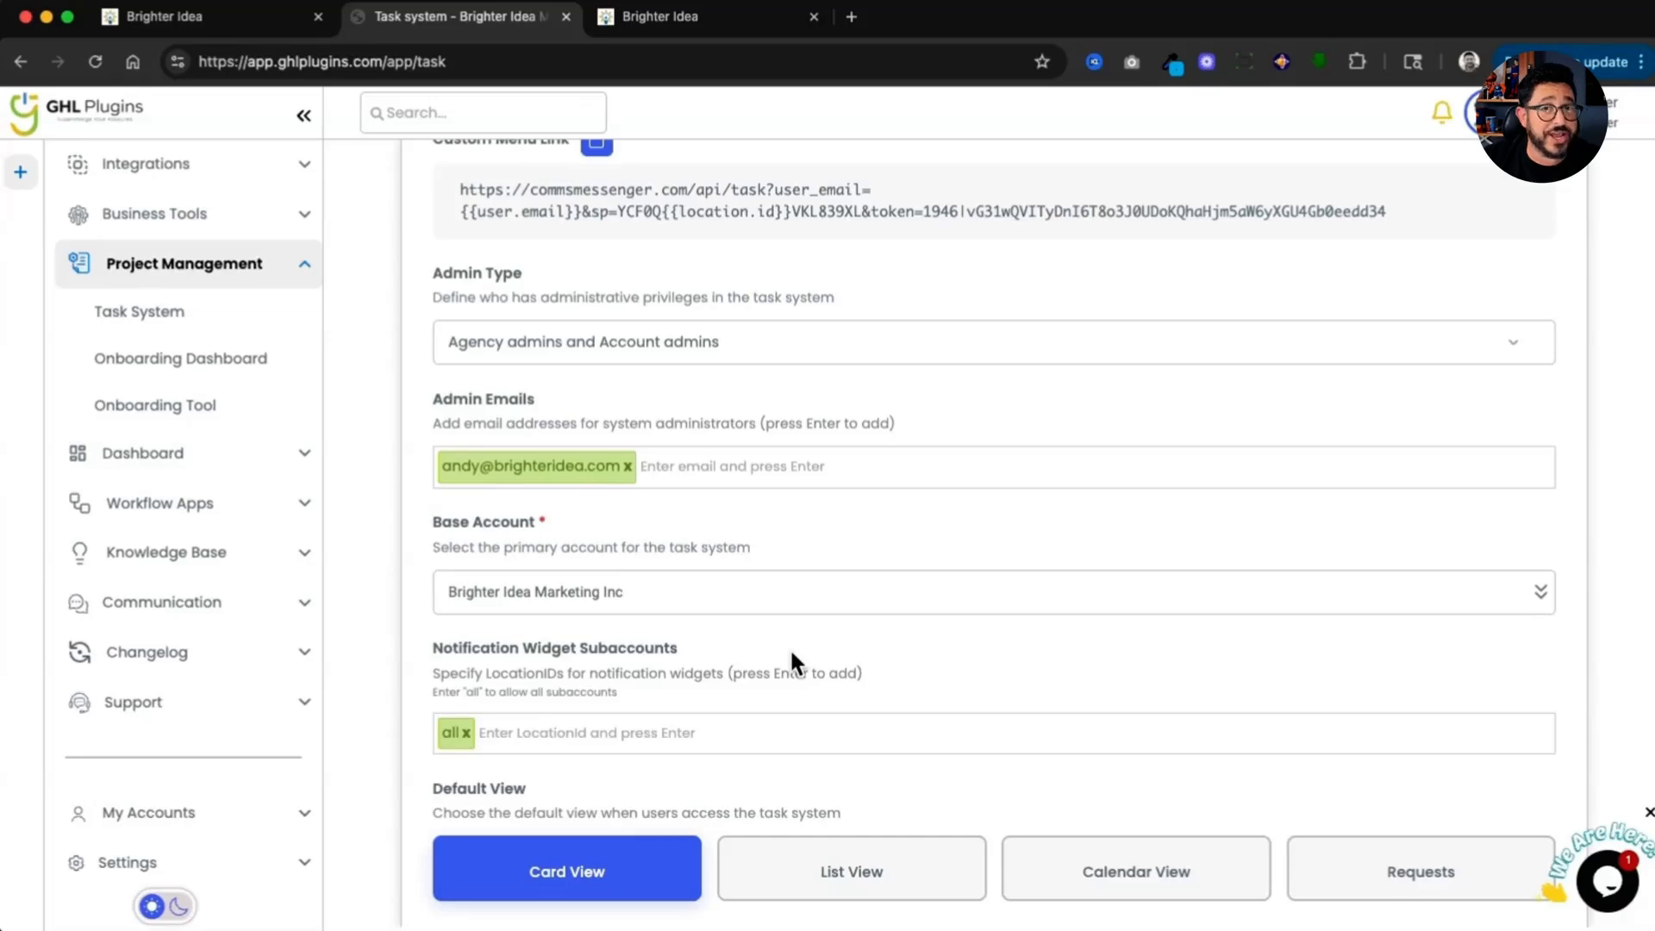
pyautogui.scroll(-1, 790, 648)
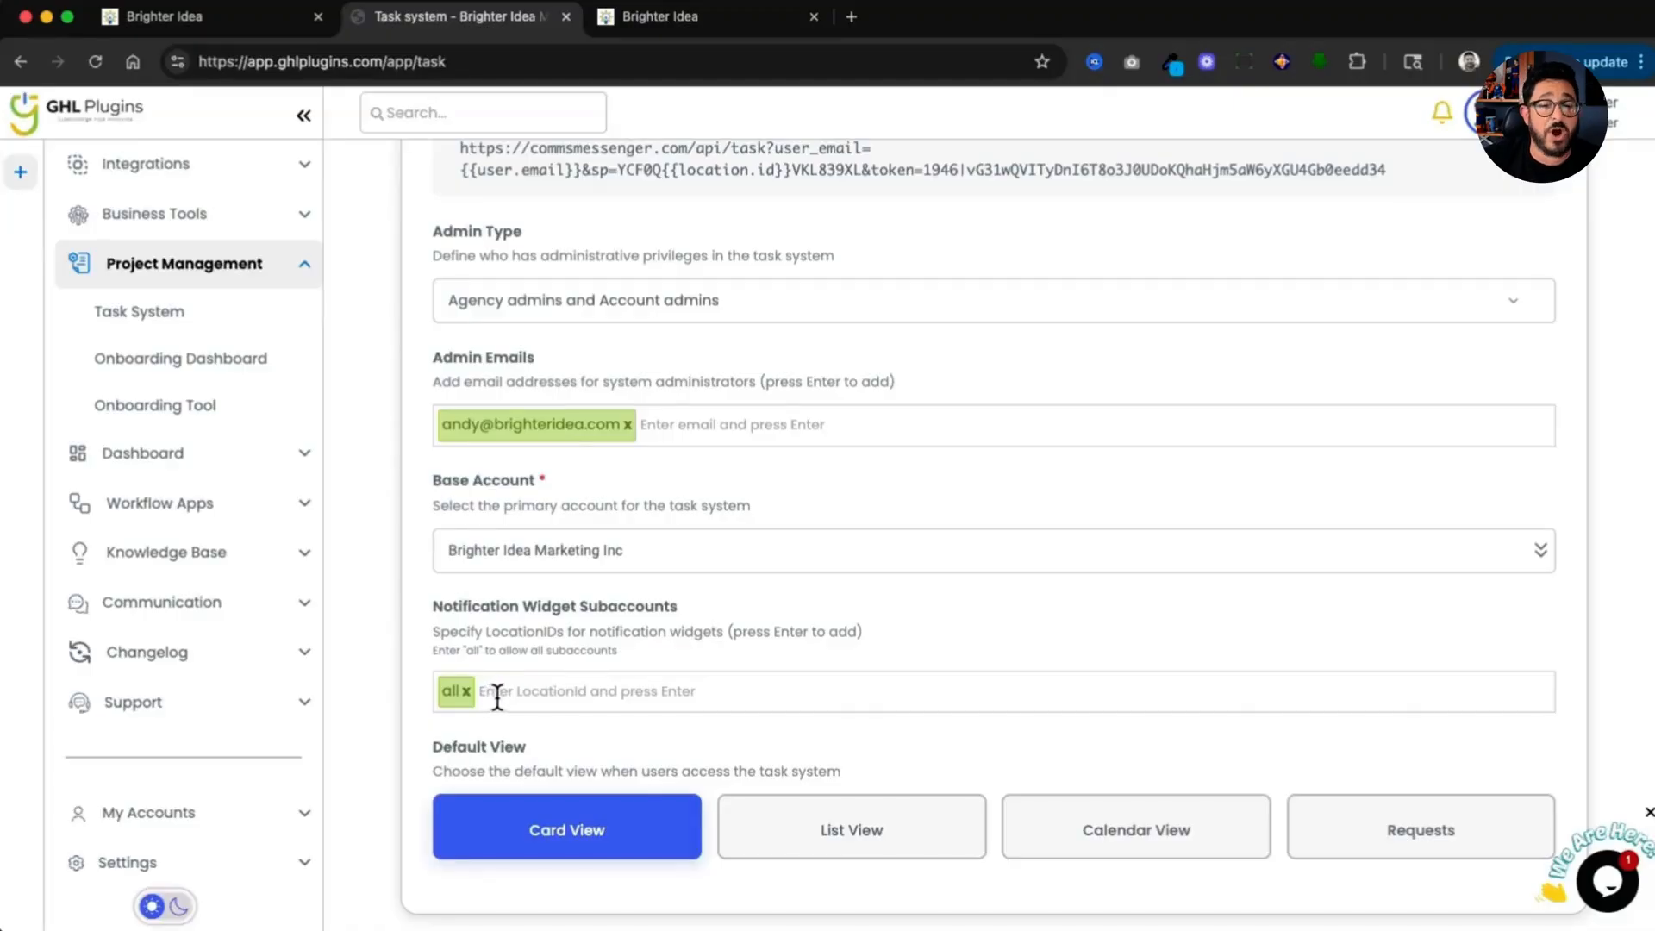
pyautogui.scroll(-2, 497, 698)
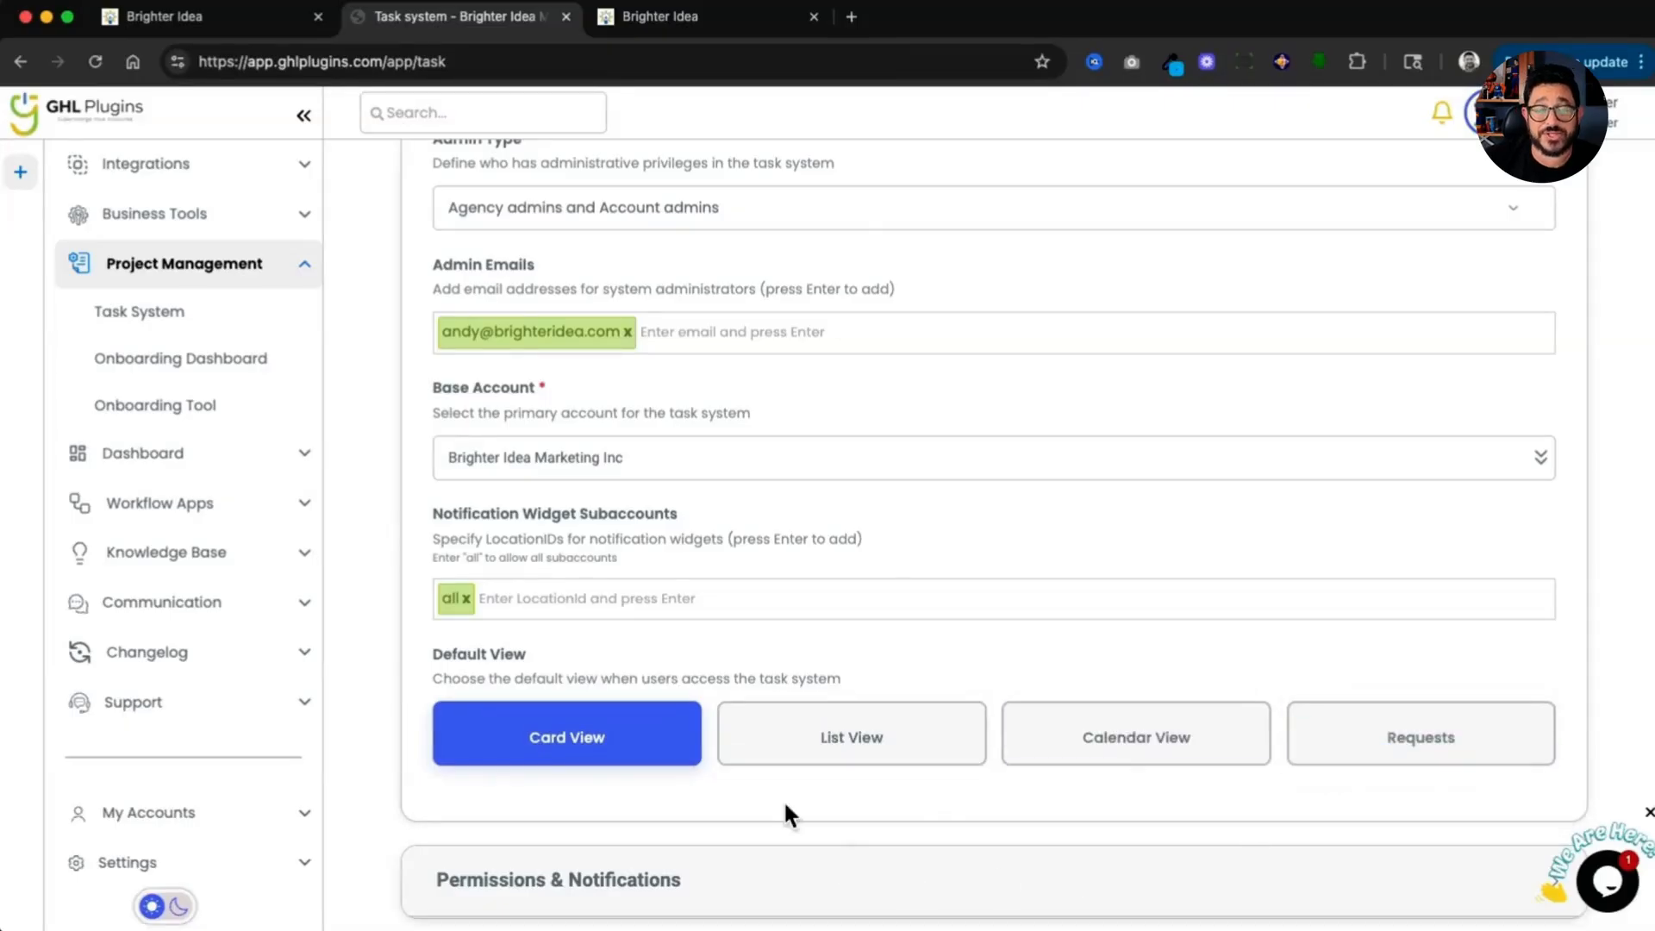
pyautogui.scroll(-3, 559, 730)
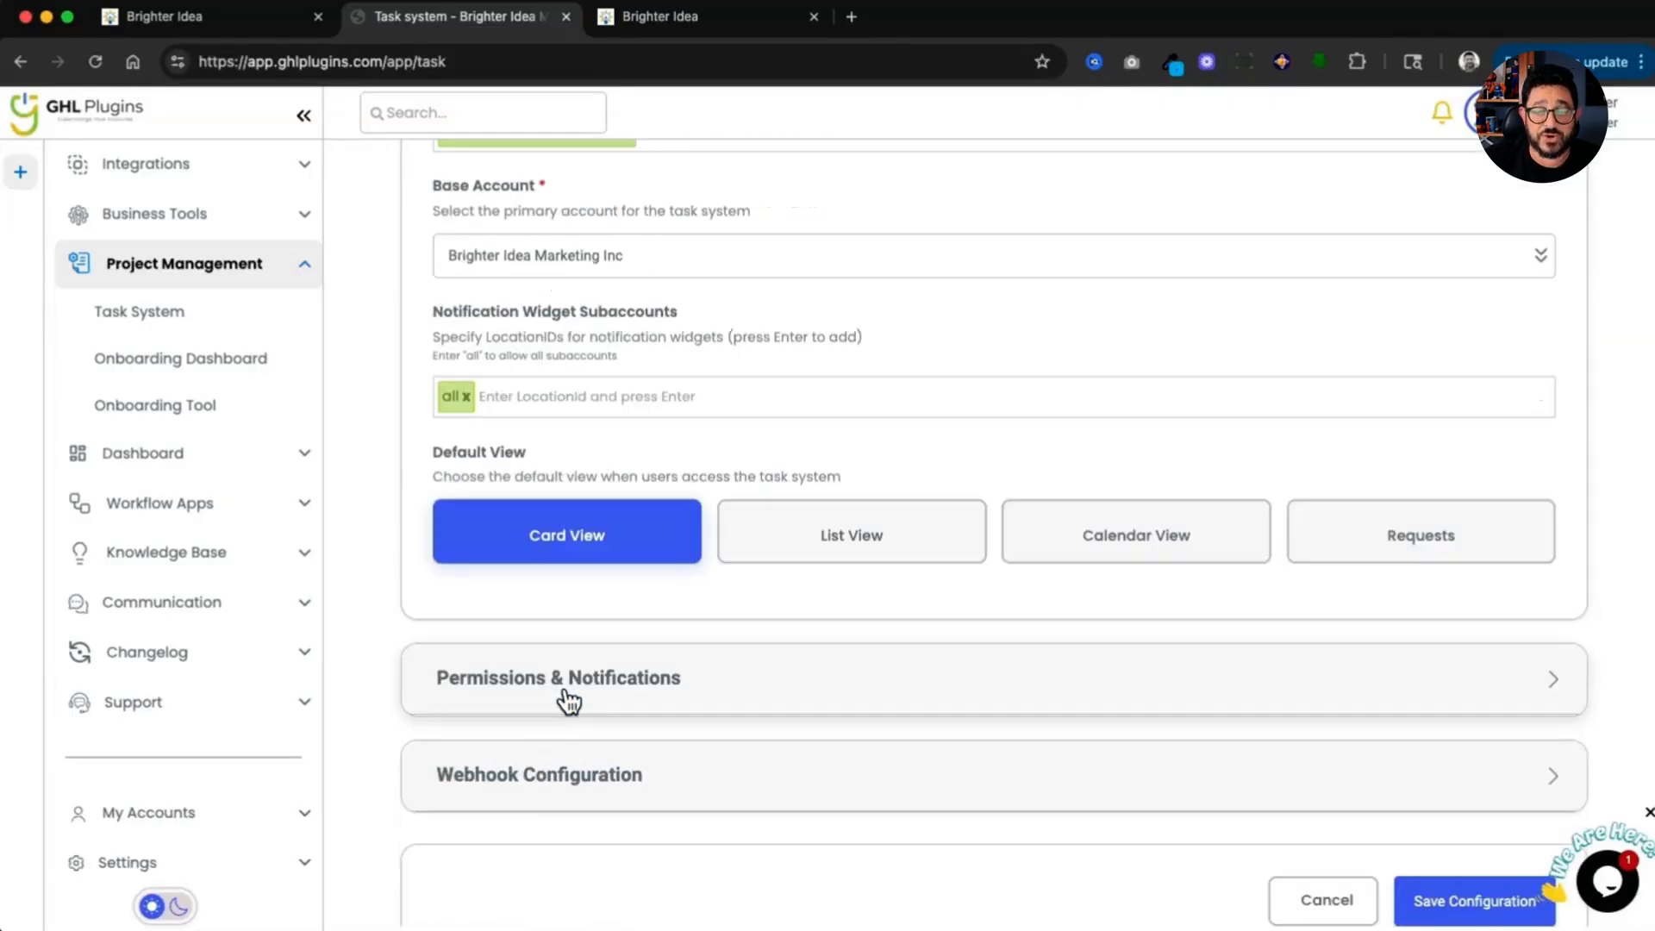
# Step: Expand Permissions & Notifications and review its permission and notification settings
pyautogui.click(569, 701)
pyautogui.scroll(-2, 567, 702)
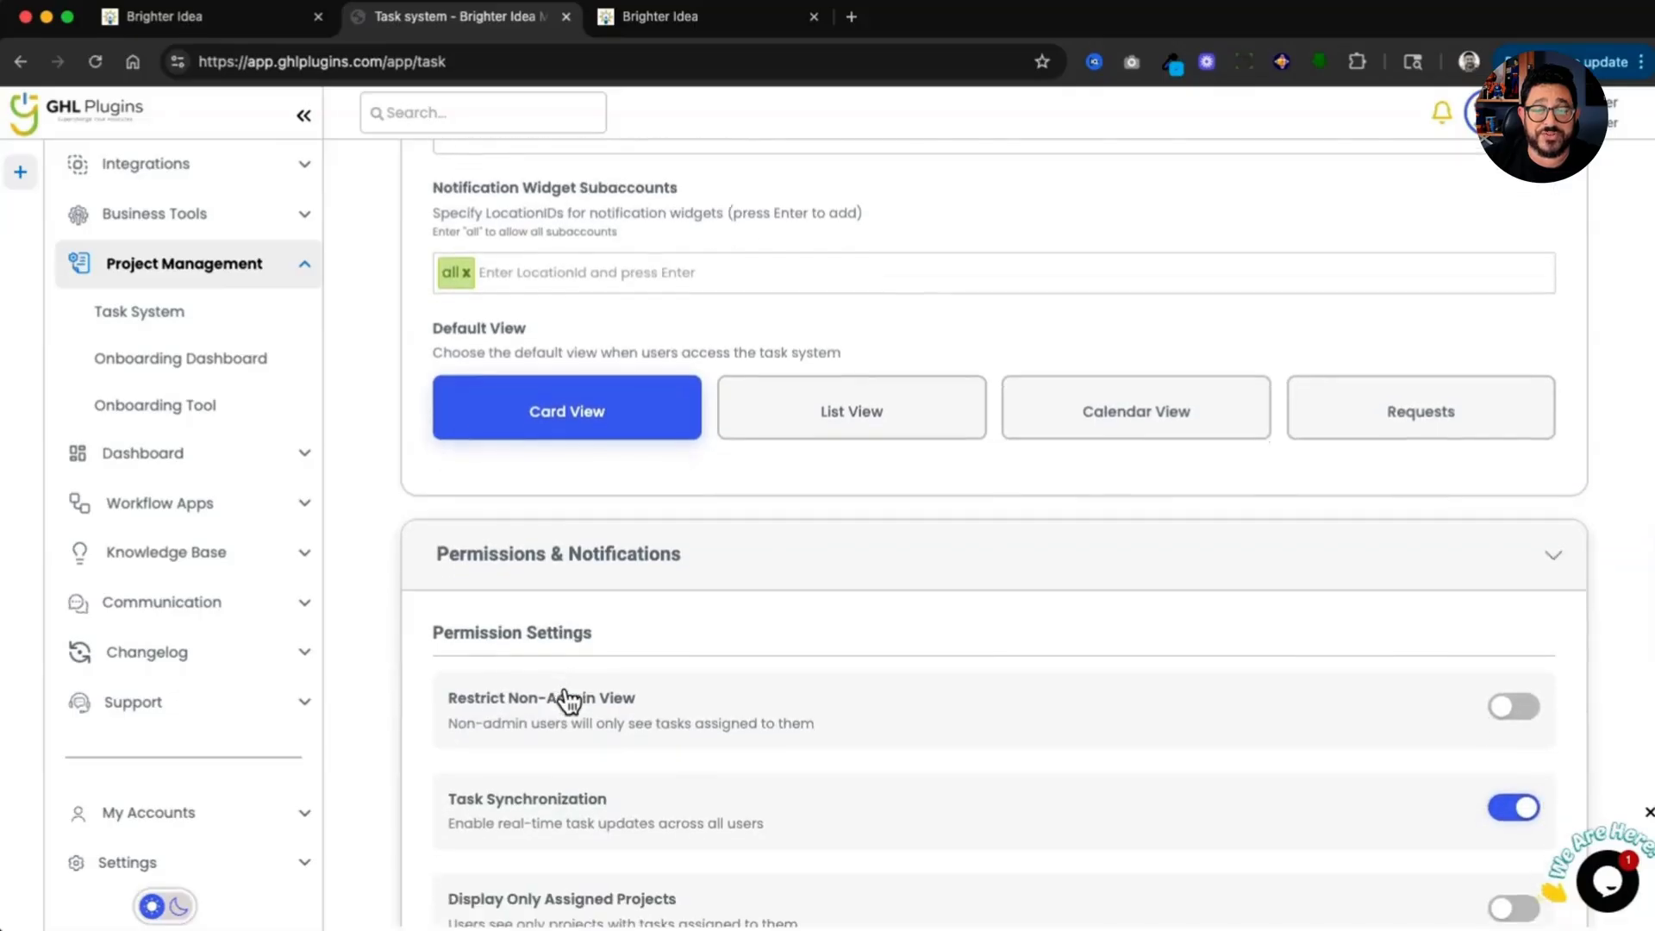
pyautogui.scroll(-2, 547, 714)
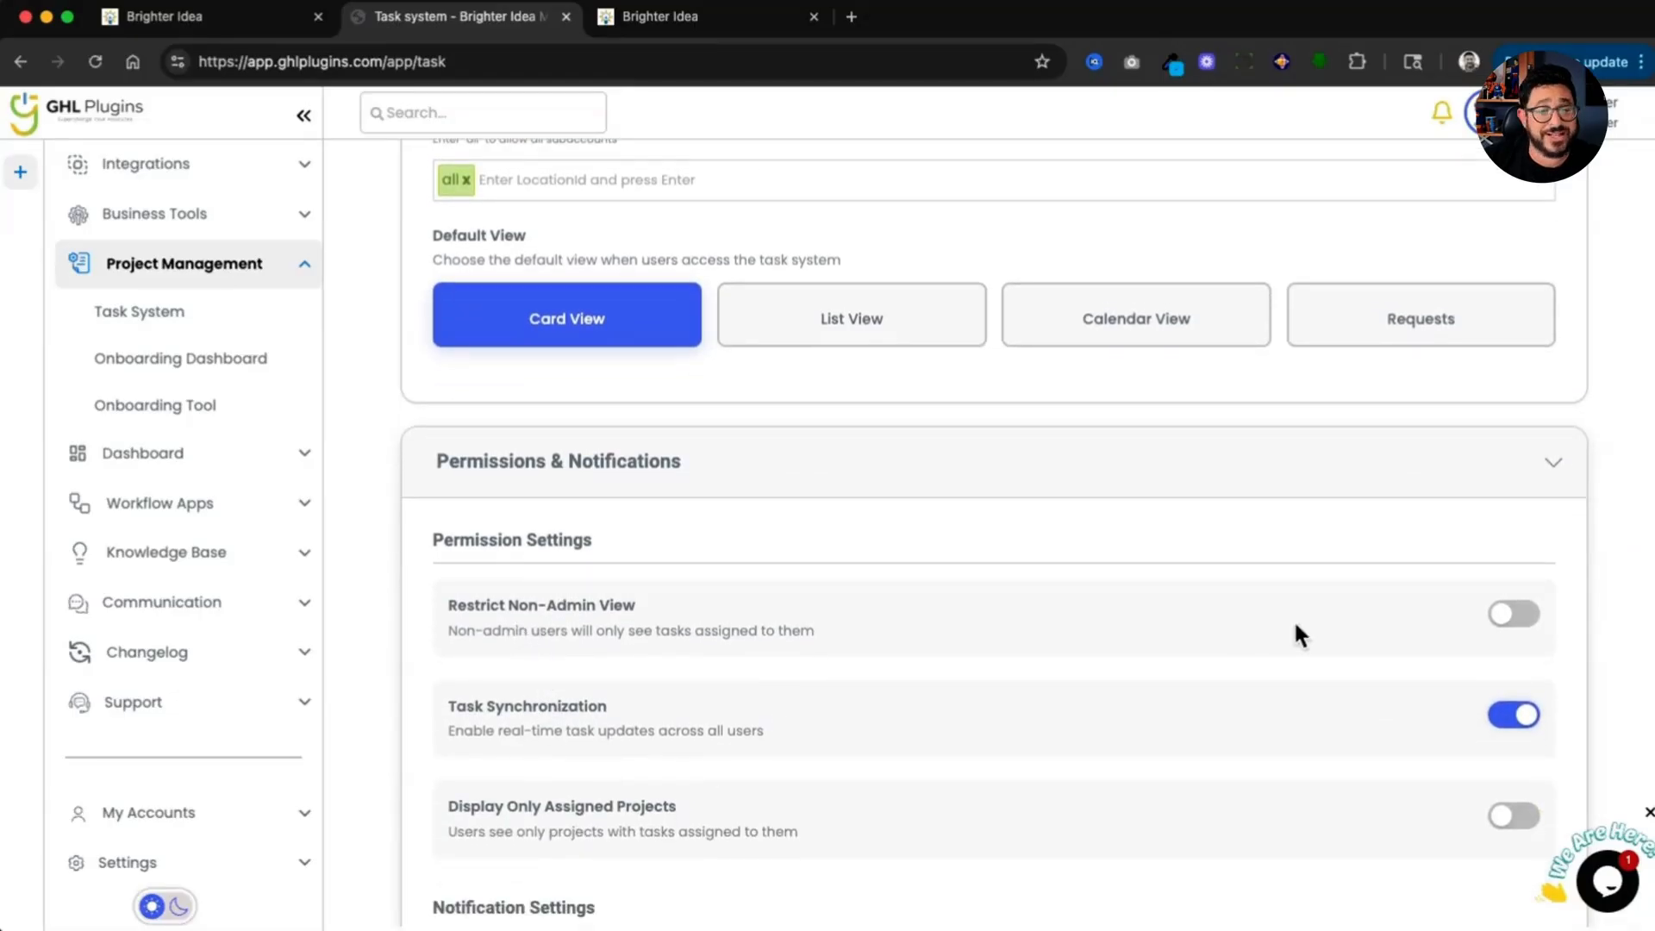
pyautogui.scroll(-1, 1298, 634)
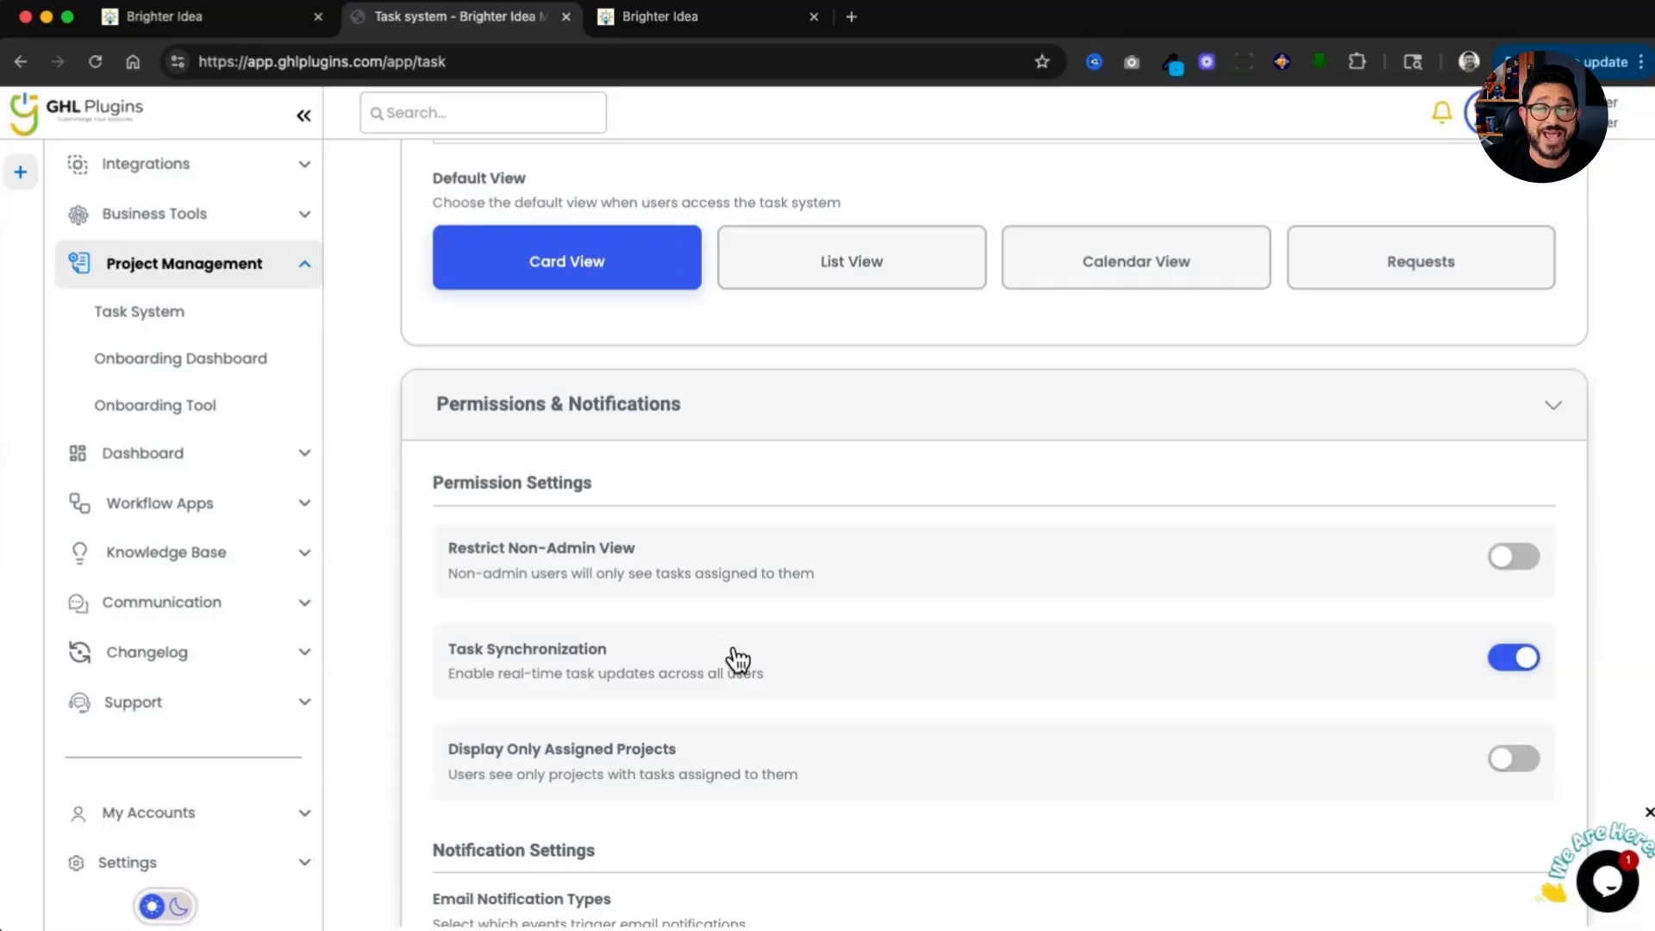
pyautogui.scroll(-1, 1405, 668)
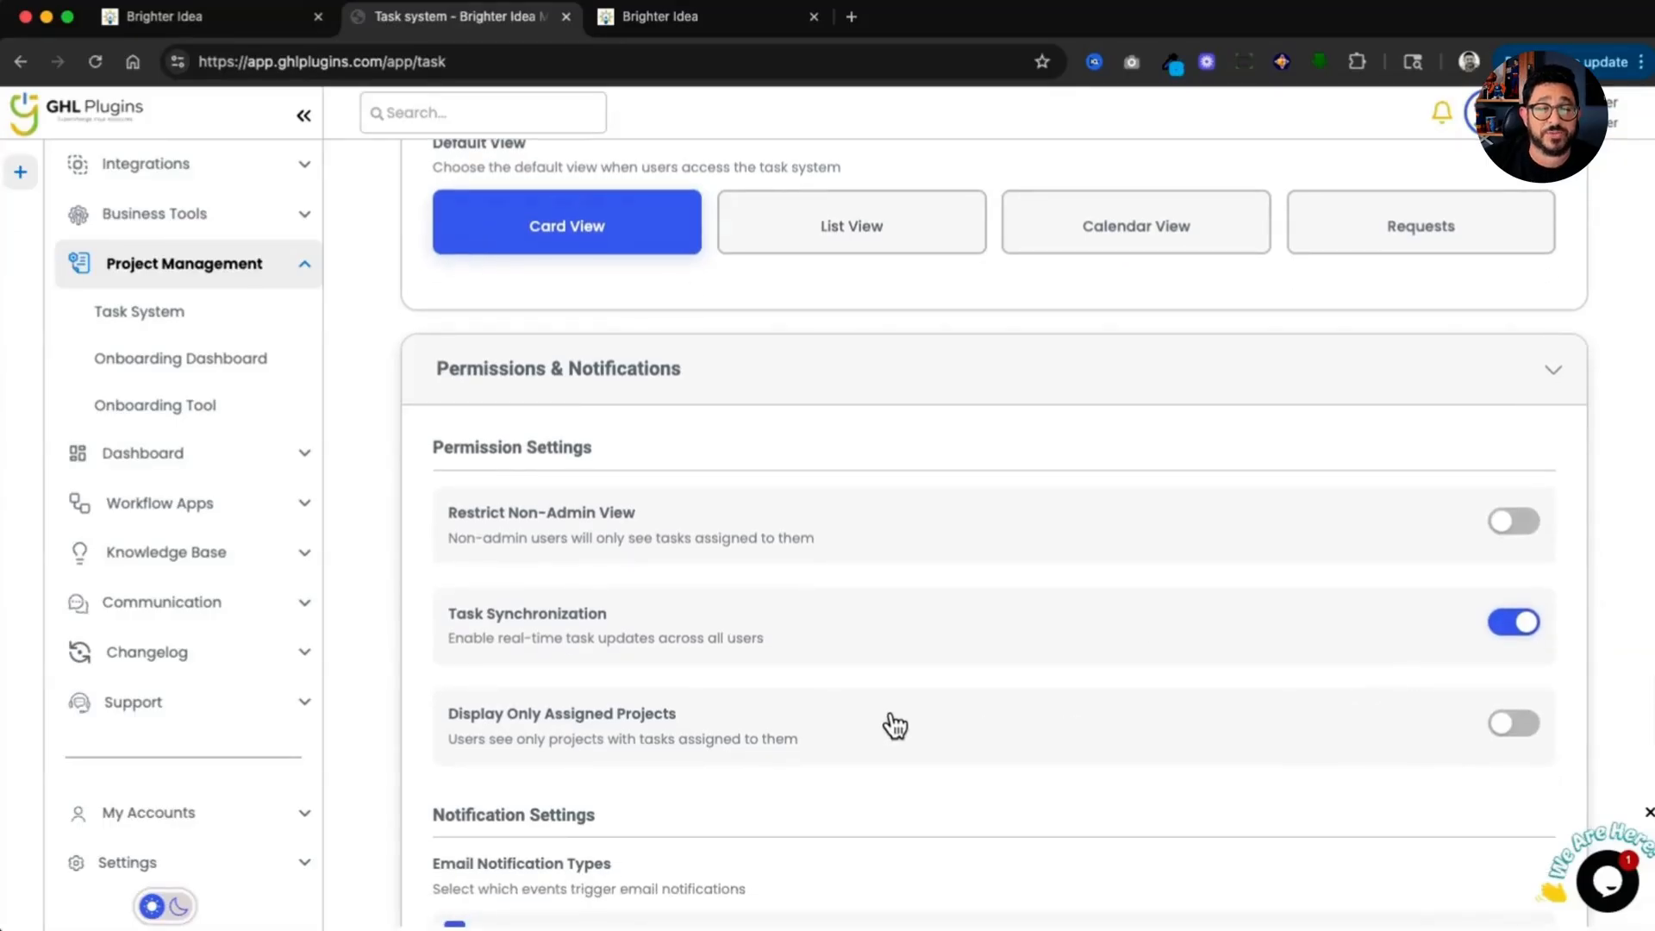
pyautogui.scroll(-1, 905, 722)
pyautogui.scroll(-1, 905, 722)
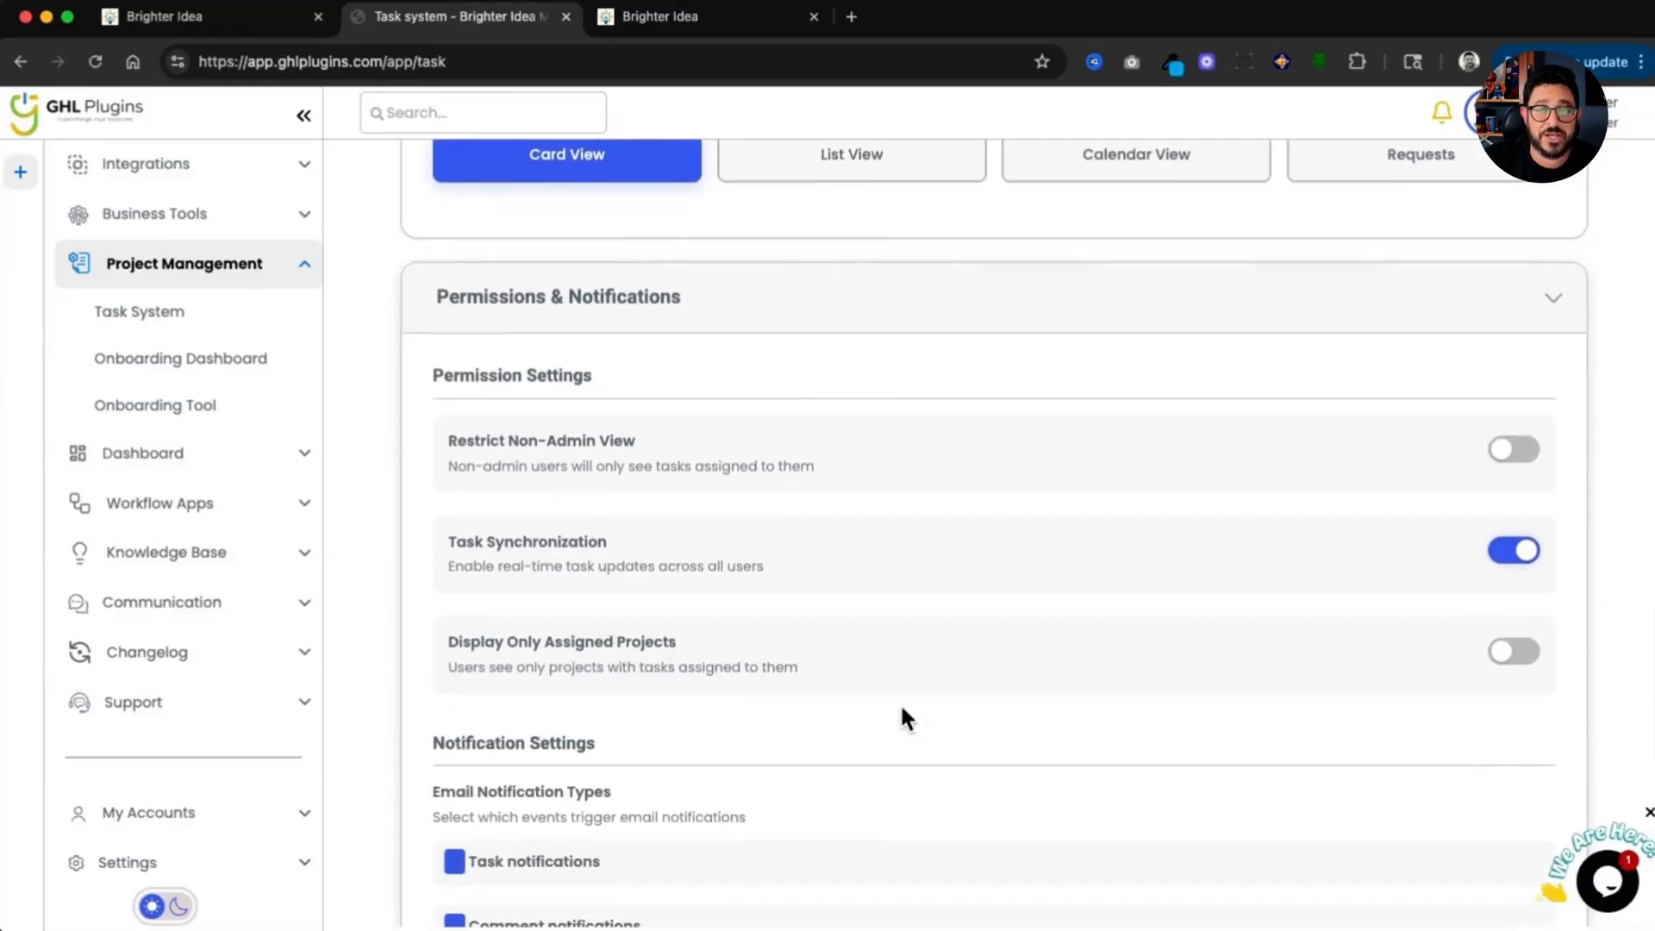
pyautogui.scroll(-3, 905, 720)
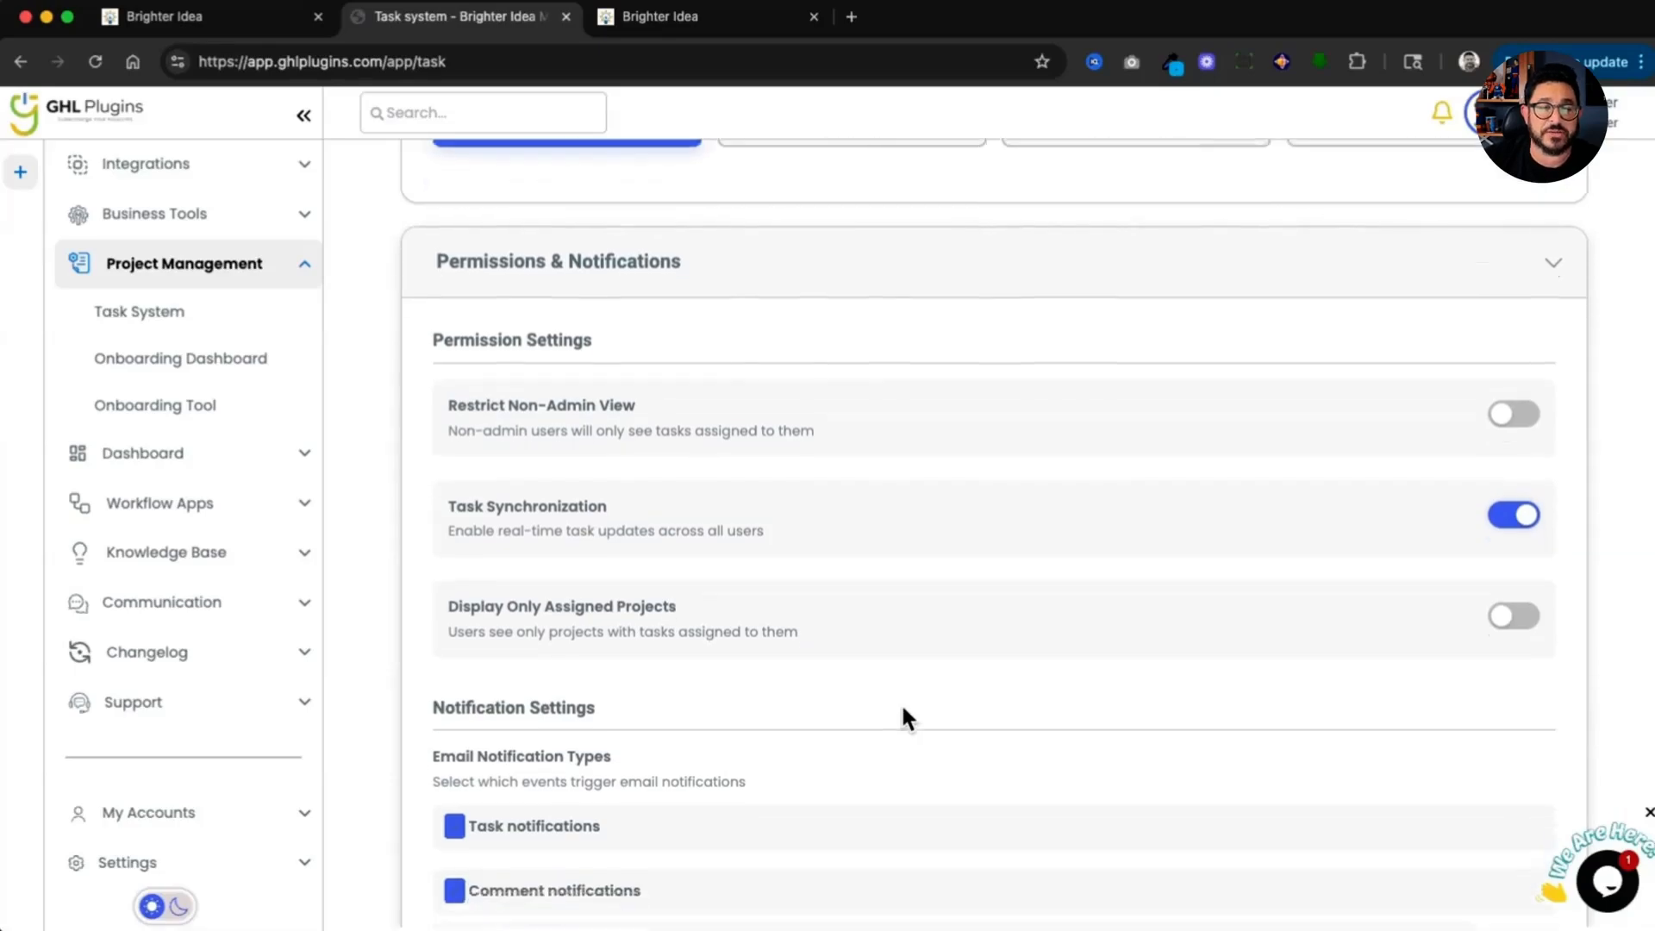
pyautogui.scroll(-2, 905, 718)
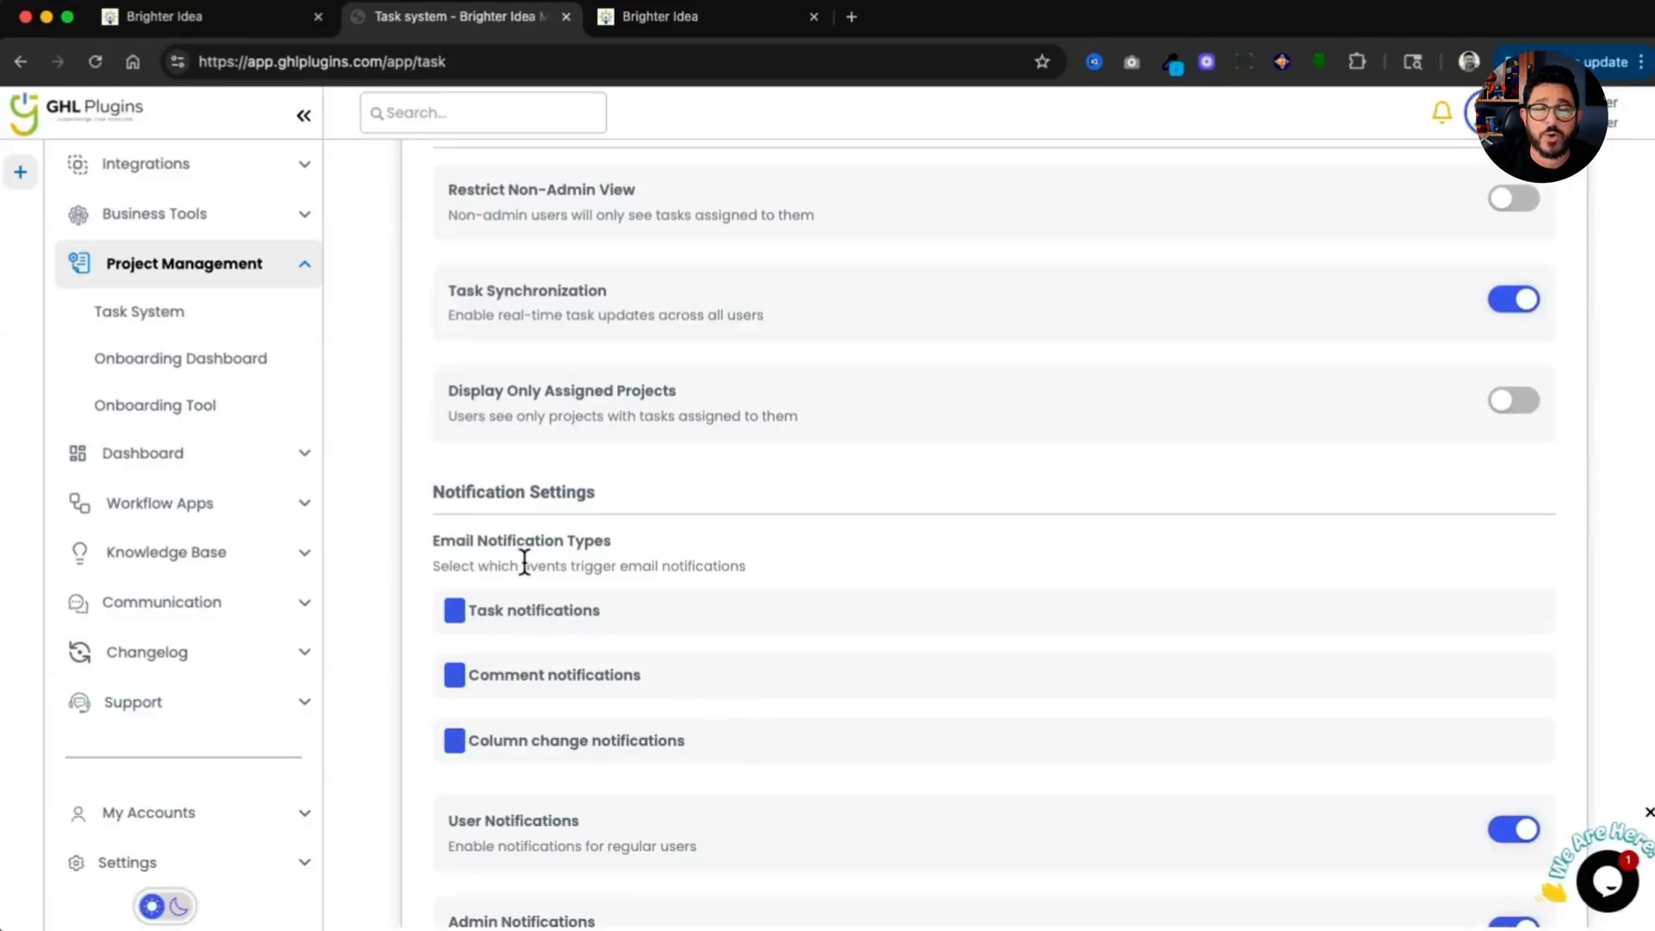
pyautogui.scroll(-5, 523, 562)
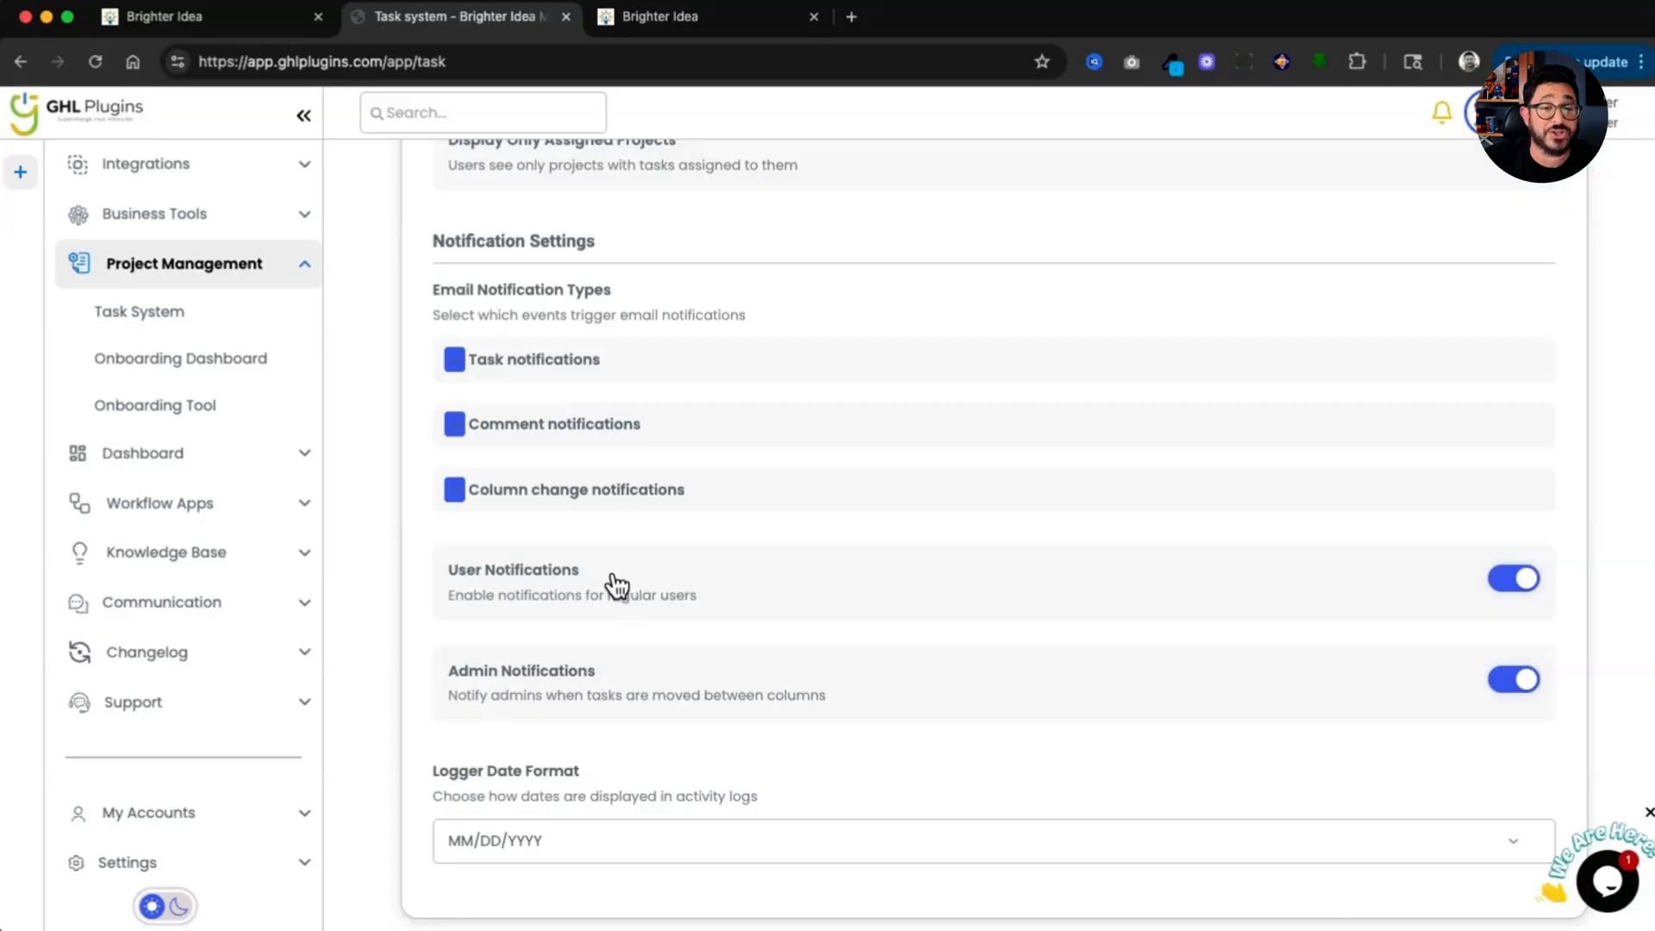
pyautogui.scroll(-1, 624, 681)
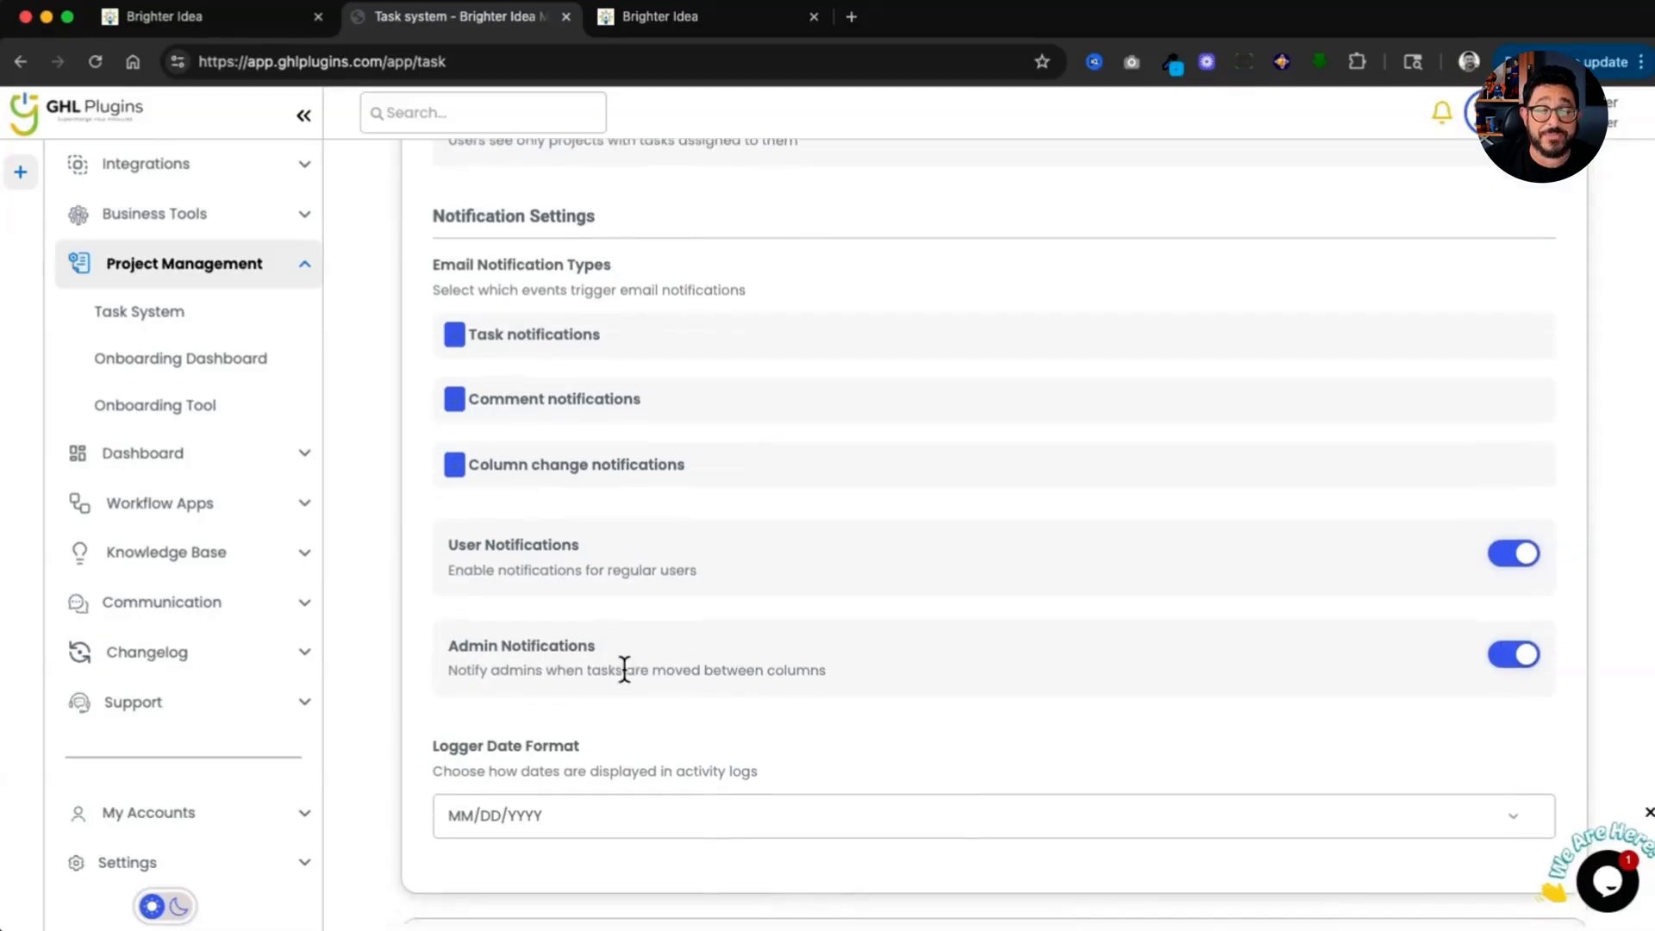
pyautogui.scroll(-3, 623, 669)
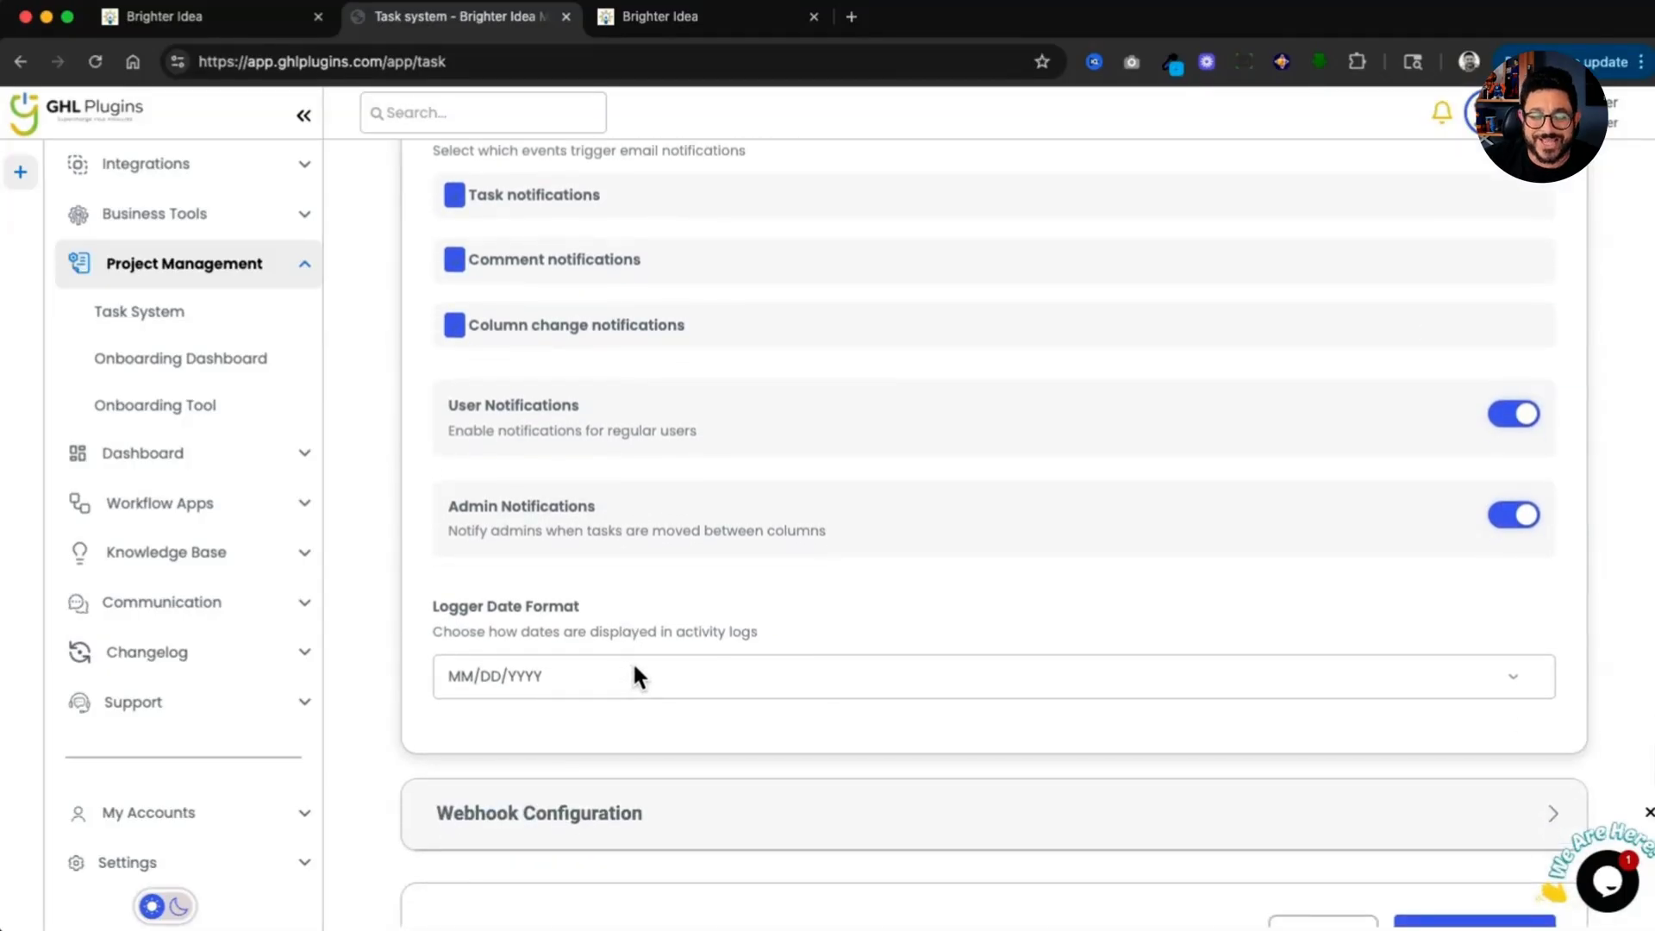
pyautogui.click(636, 665)
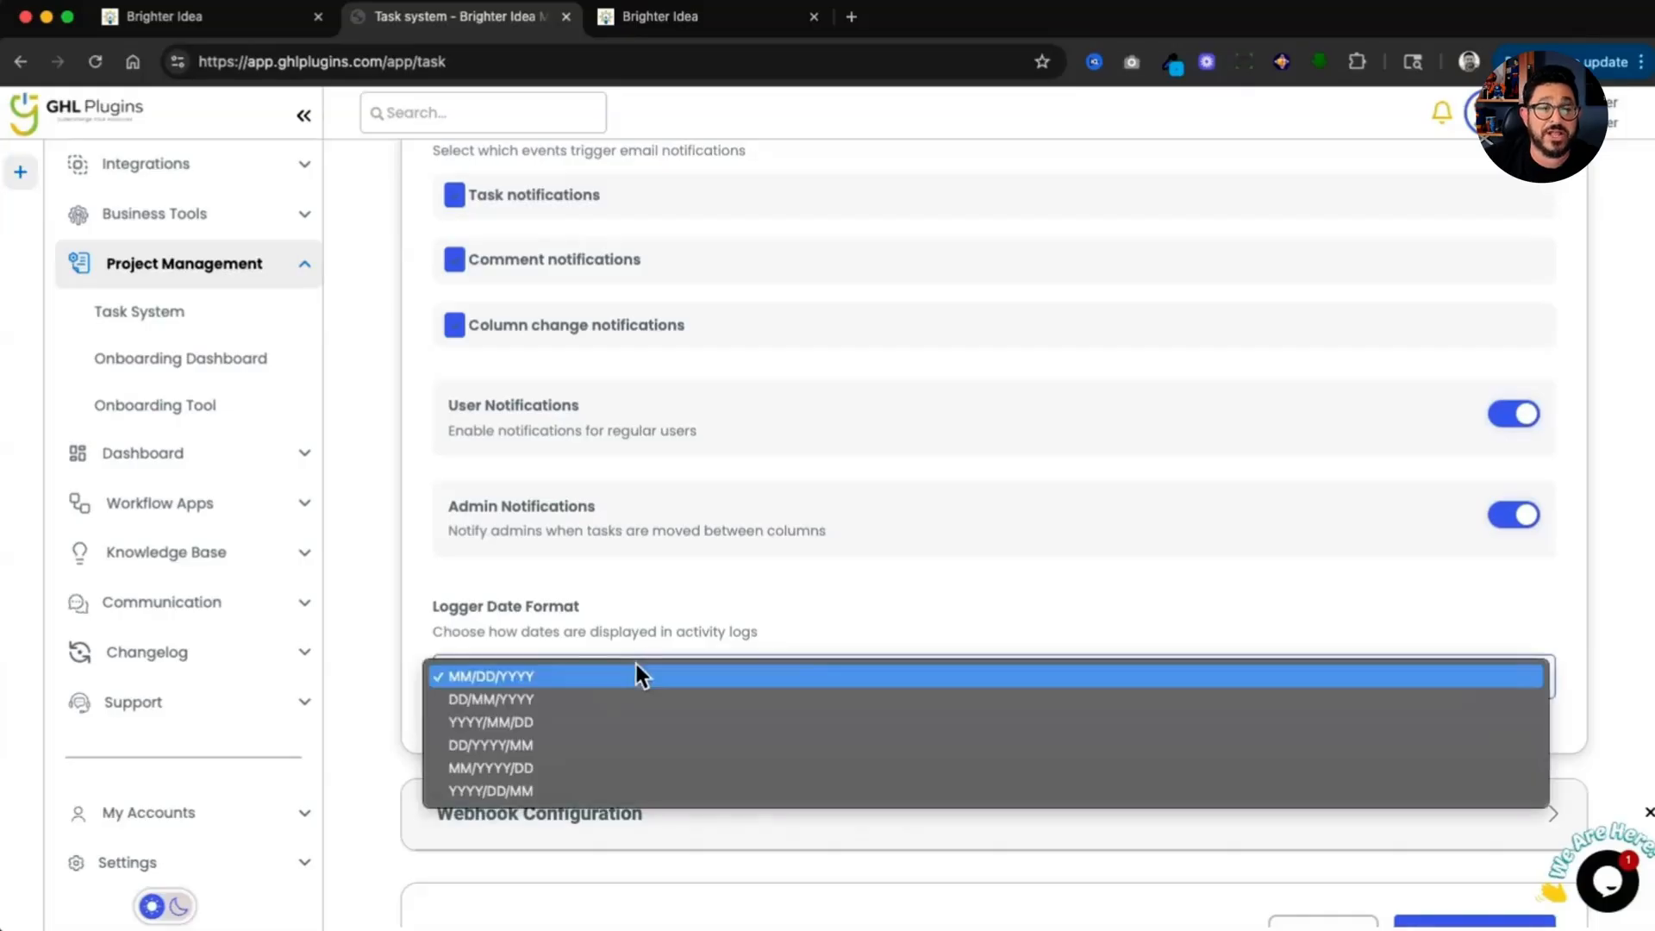
pyautogui.click(636, 665)
pyautogui.click(826, 683)
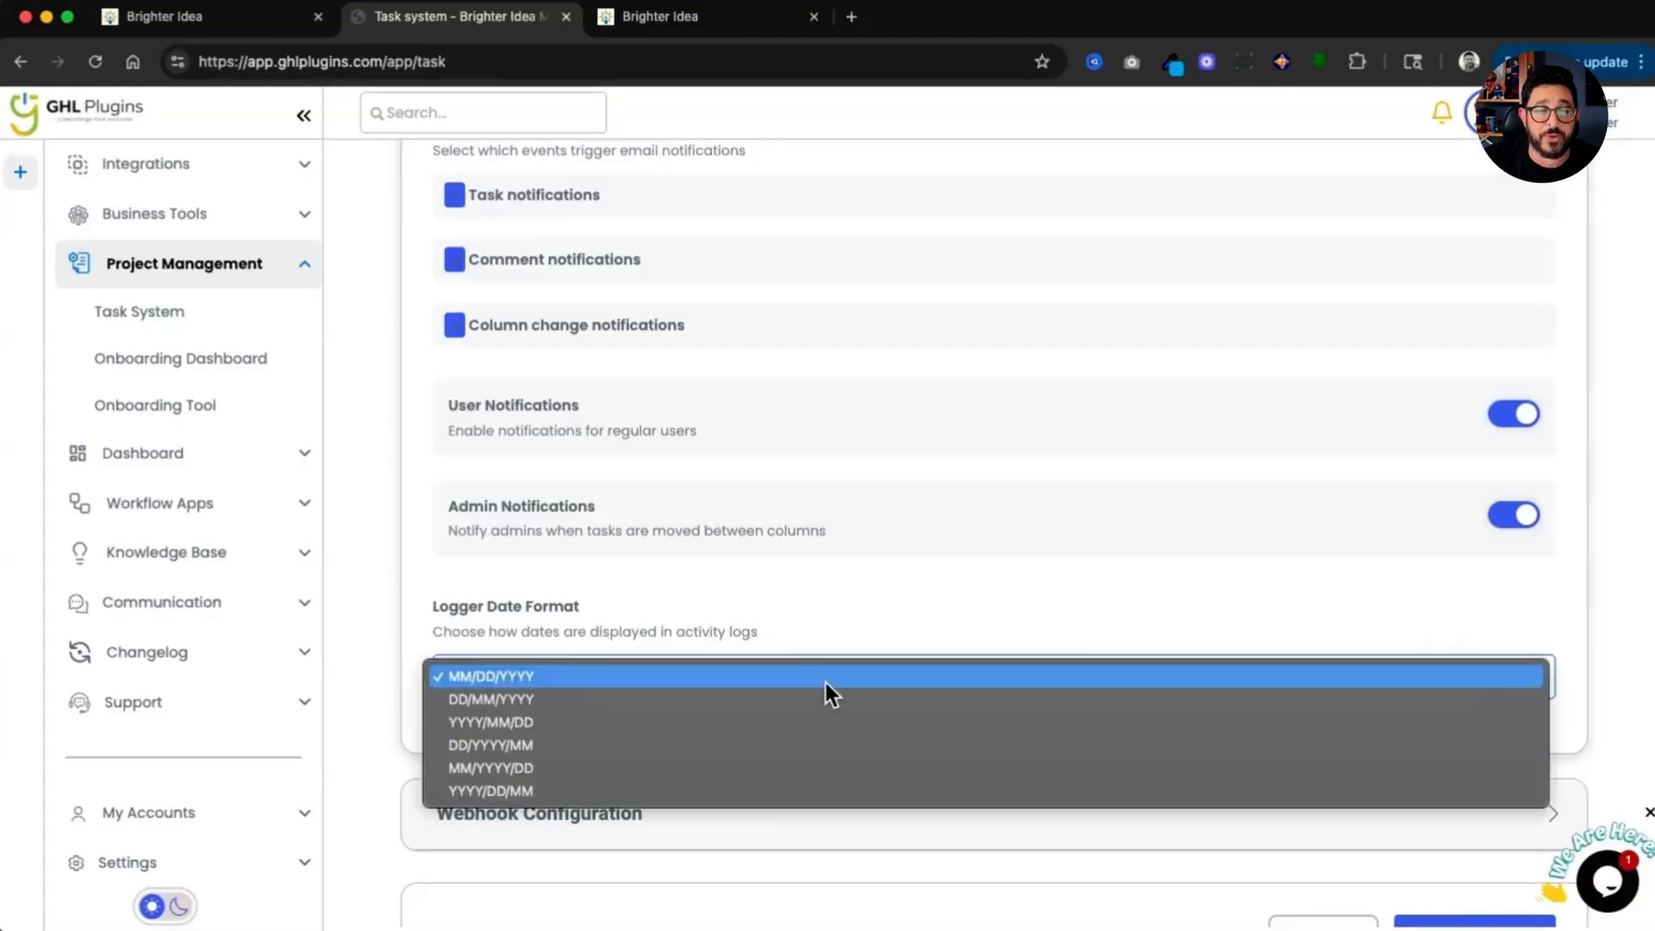
pyautogui.click(826, 683)
# Step: Expand Webhook Configuration and save the task system configuration
pyautogui.scroll(-2, 831, 728)
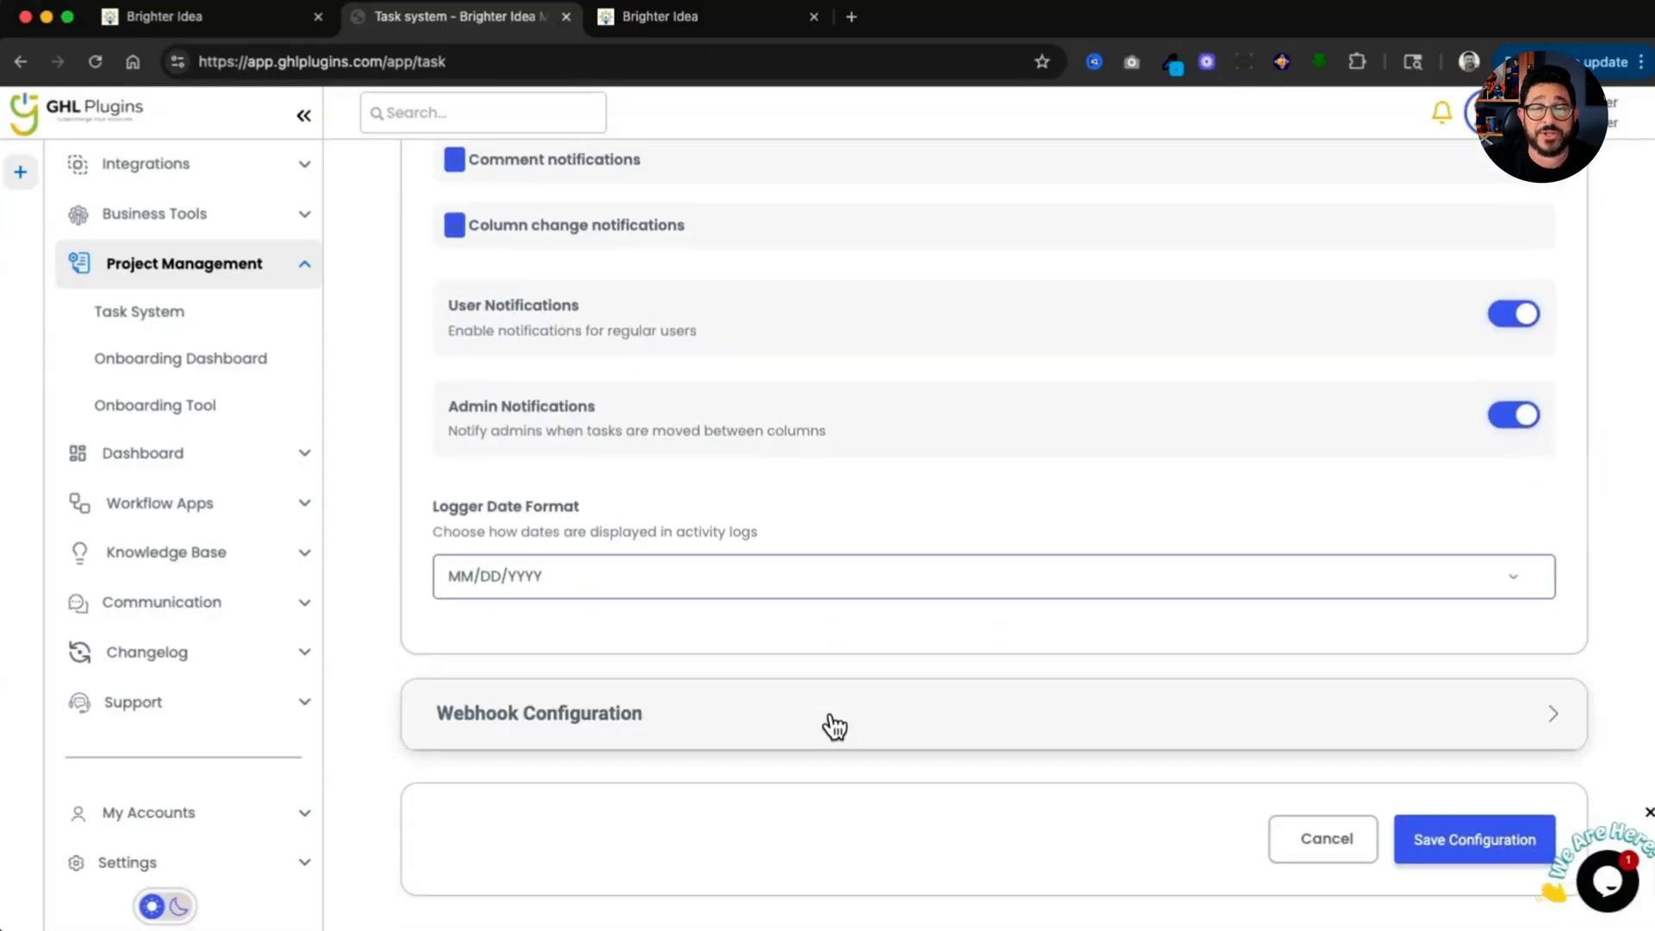
pyautogui.click(834, 726)
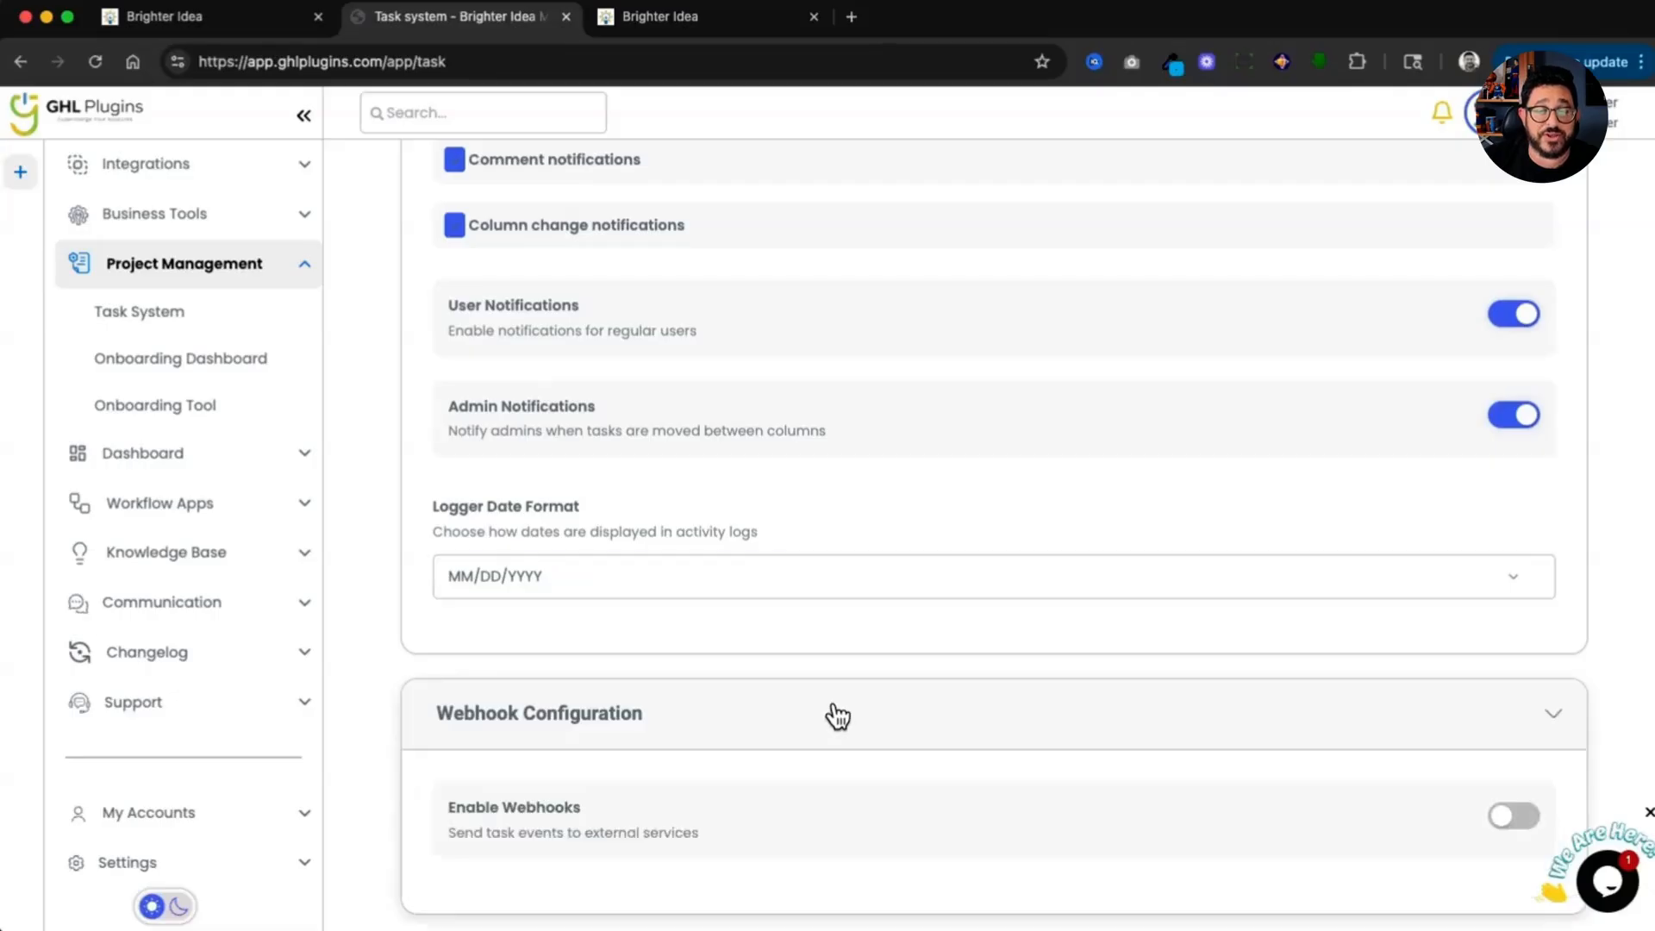
pyautogui.scroll(-2, 833, 707)
pyautogui.scroll(-1, 821, 721)
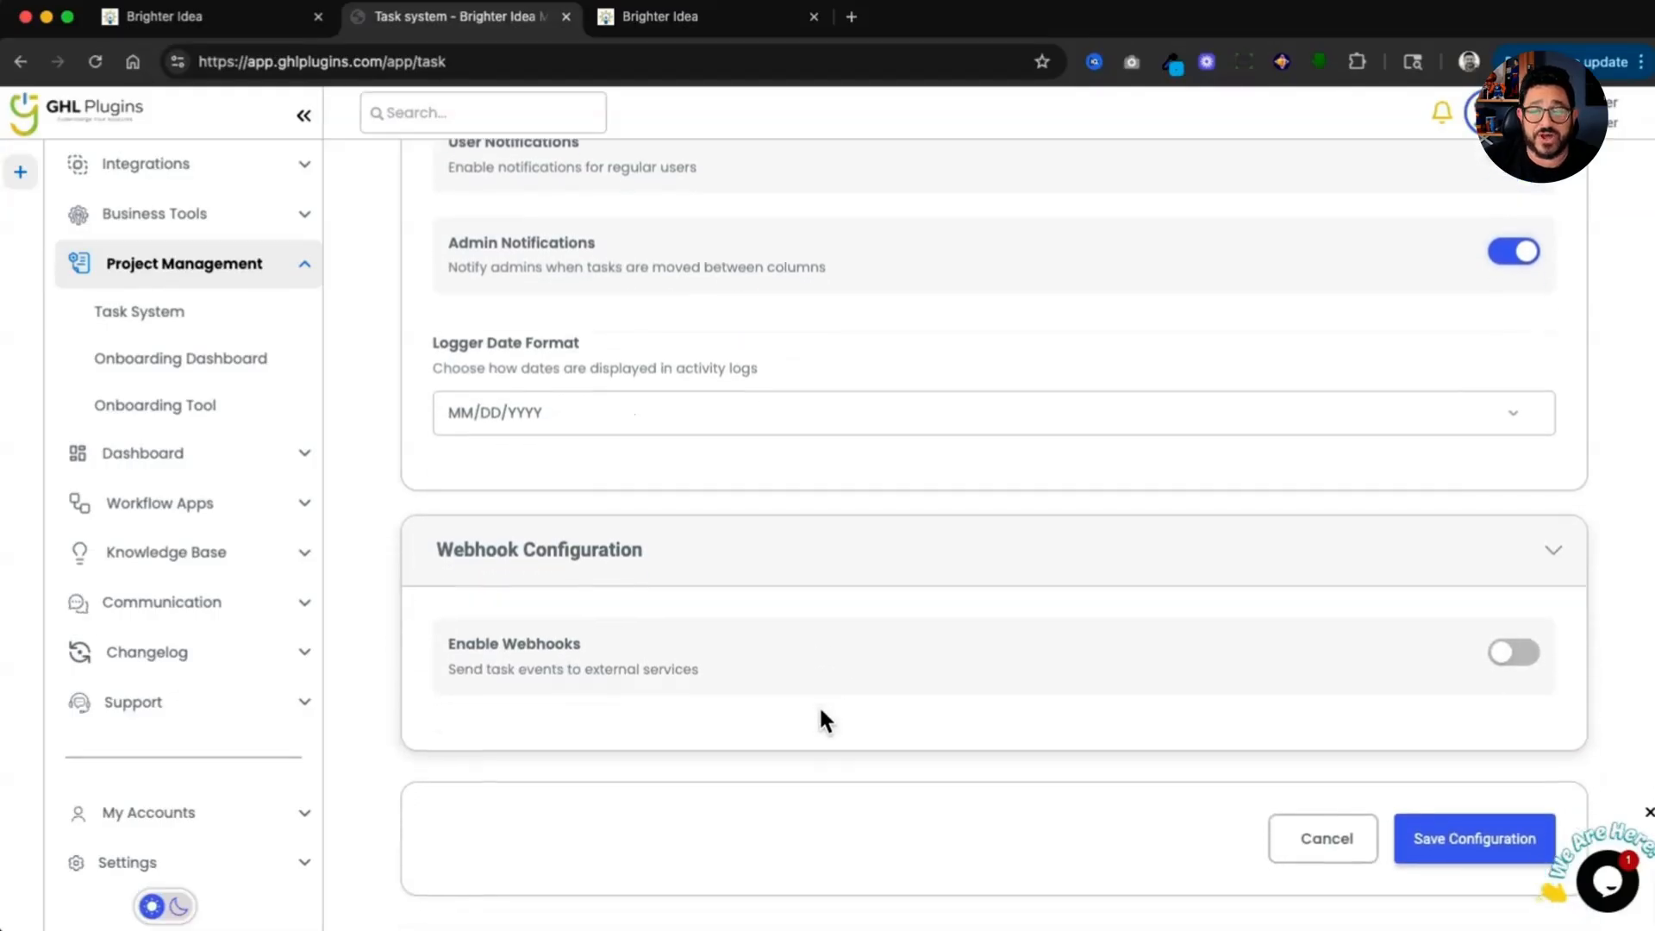
pyautogui.click(1468, 845)
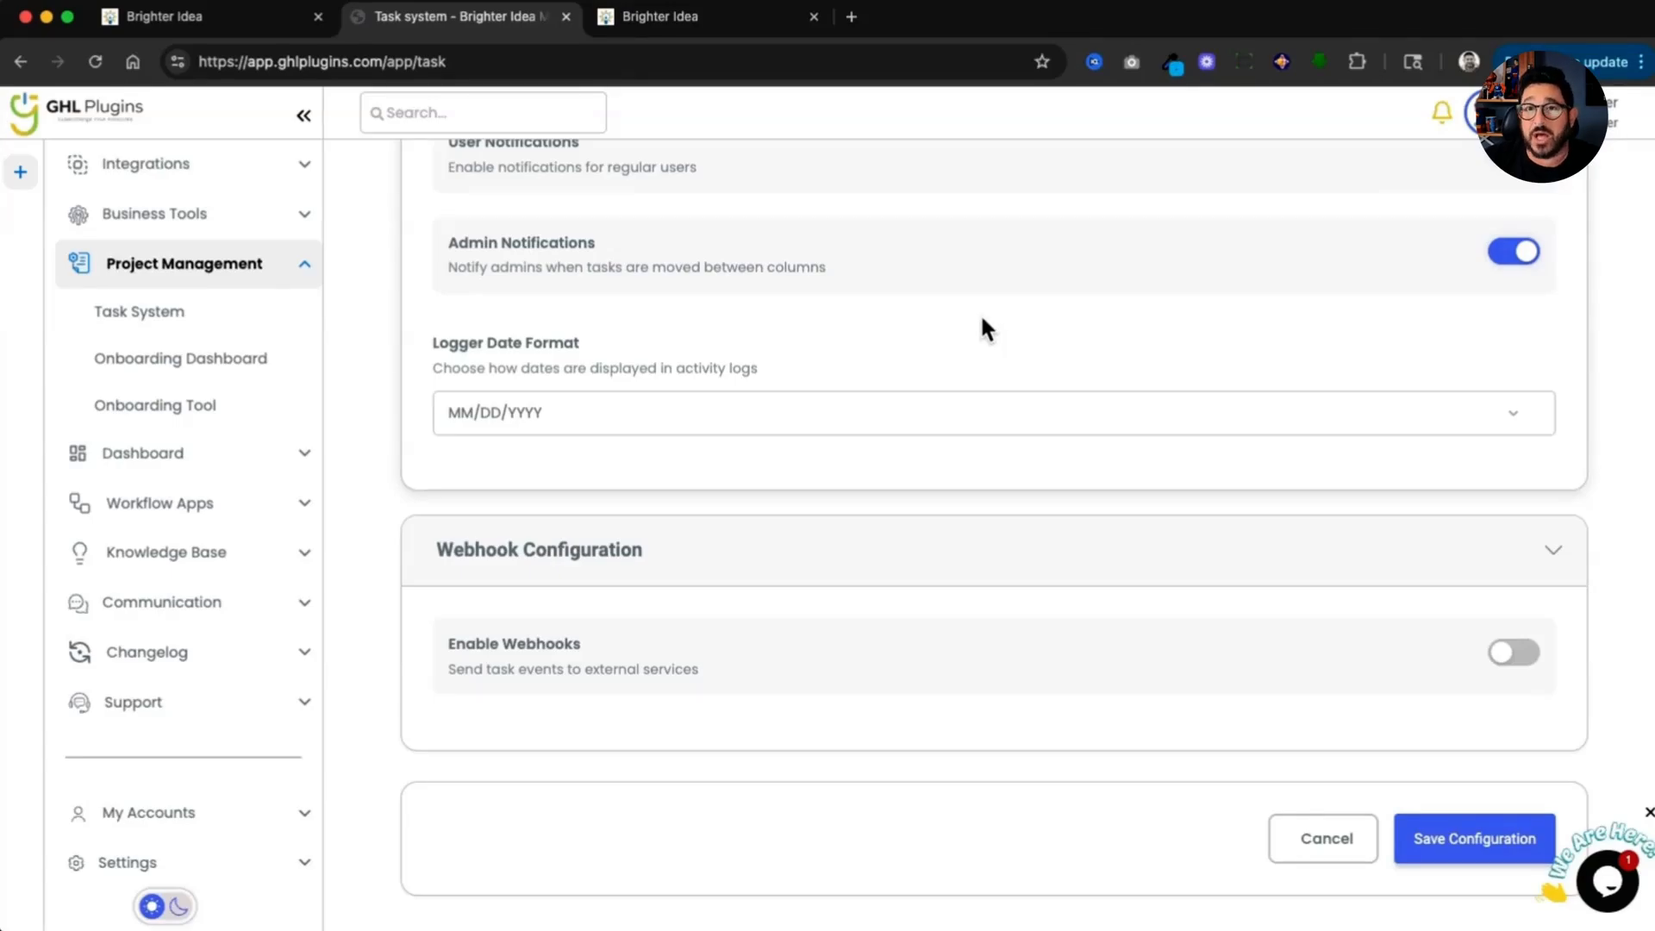
# Step: Copy the Custom Menu Link and switch to the Brighter Idea custom menu links tab
pyautogui.scroll(15, 982, 318)
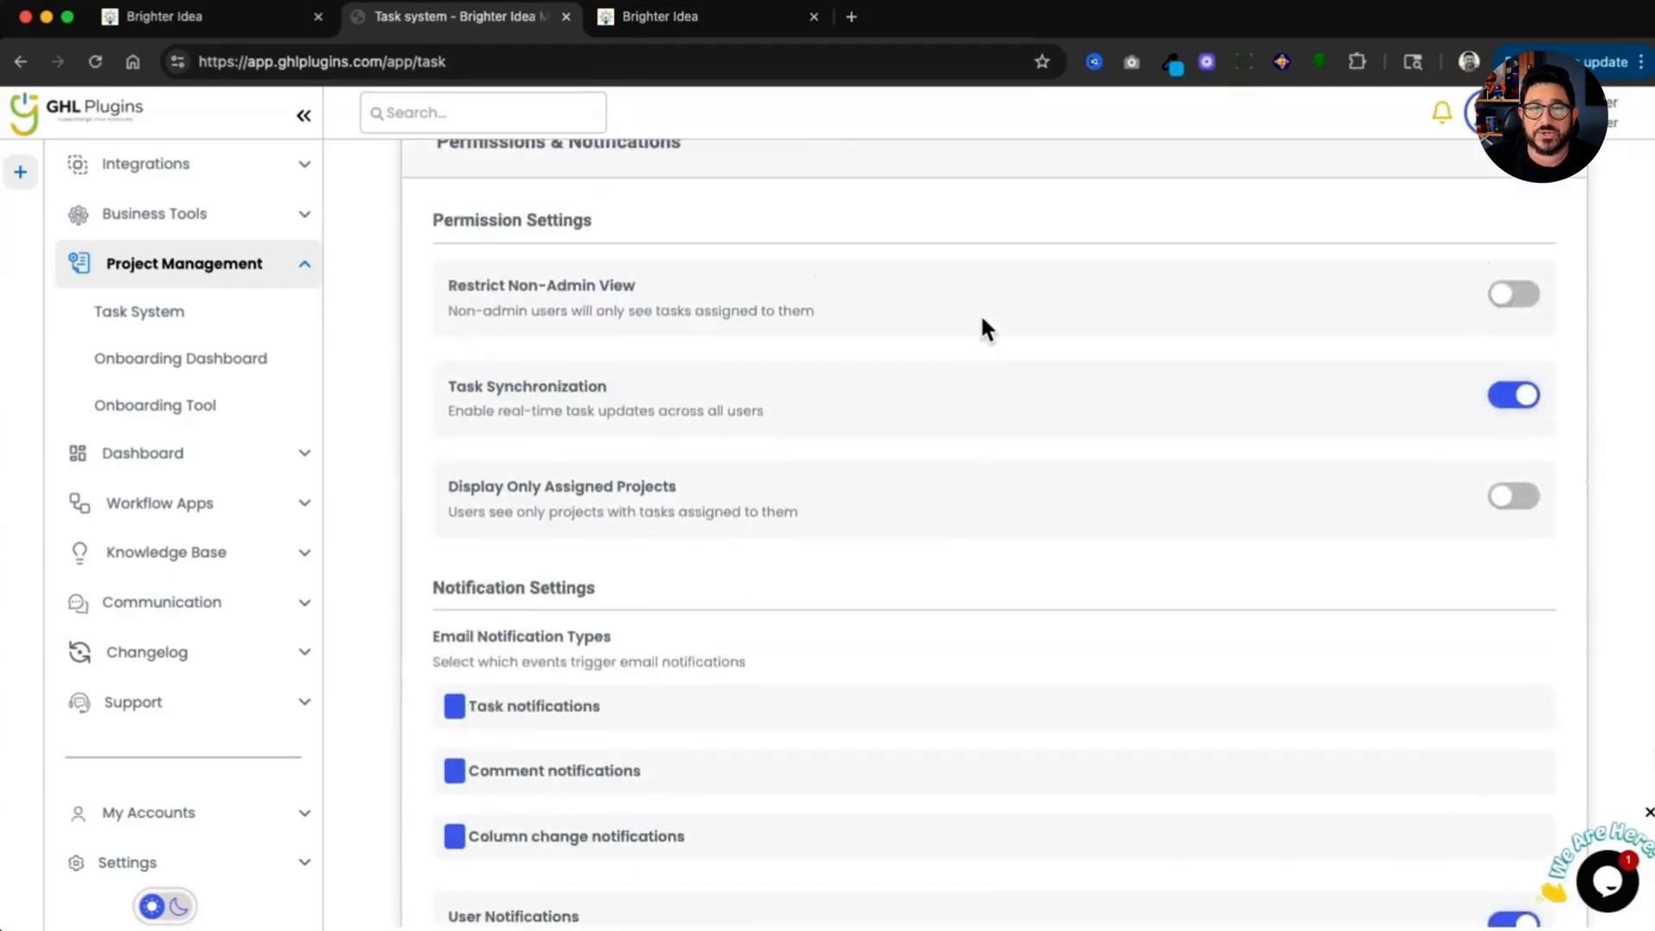
pyautogui.scroll(1, 982, 319)
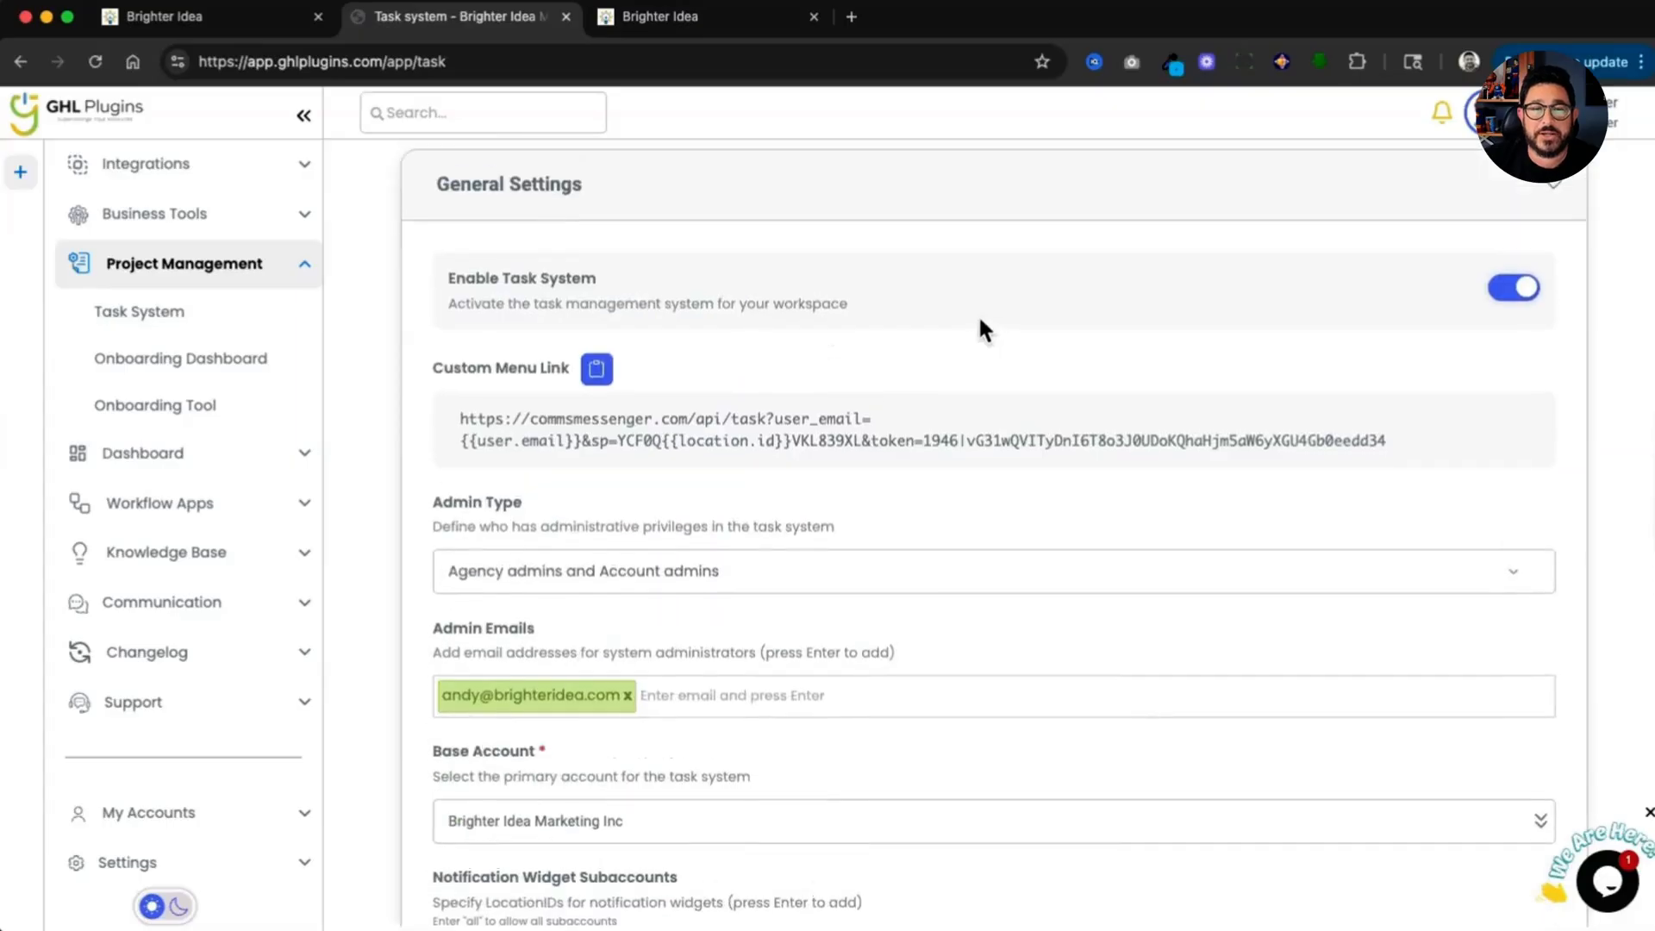
pyautogui.click(597, 371)
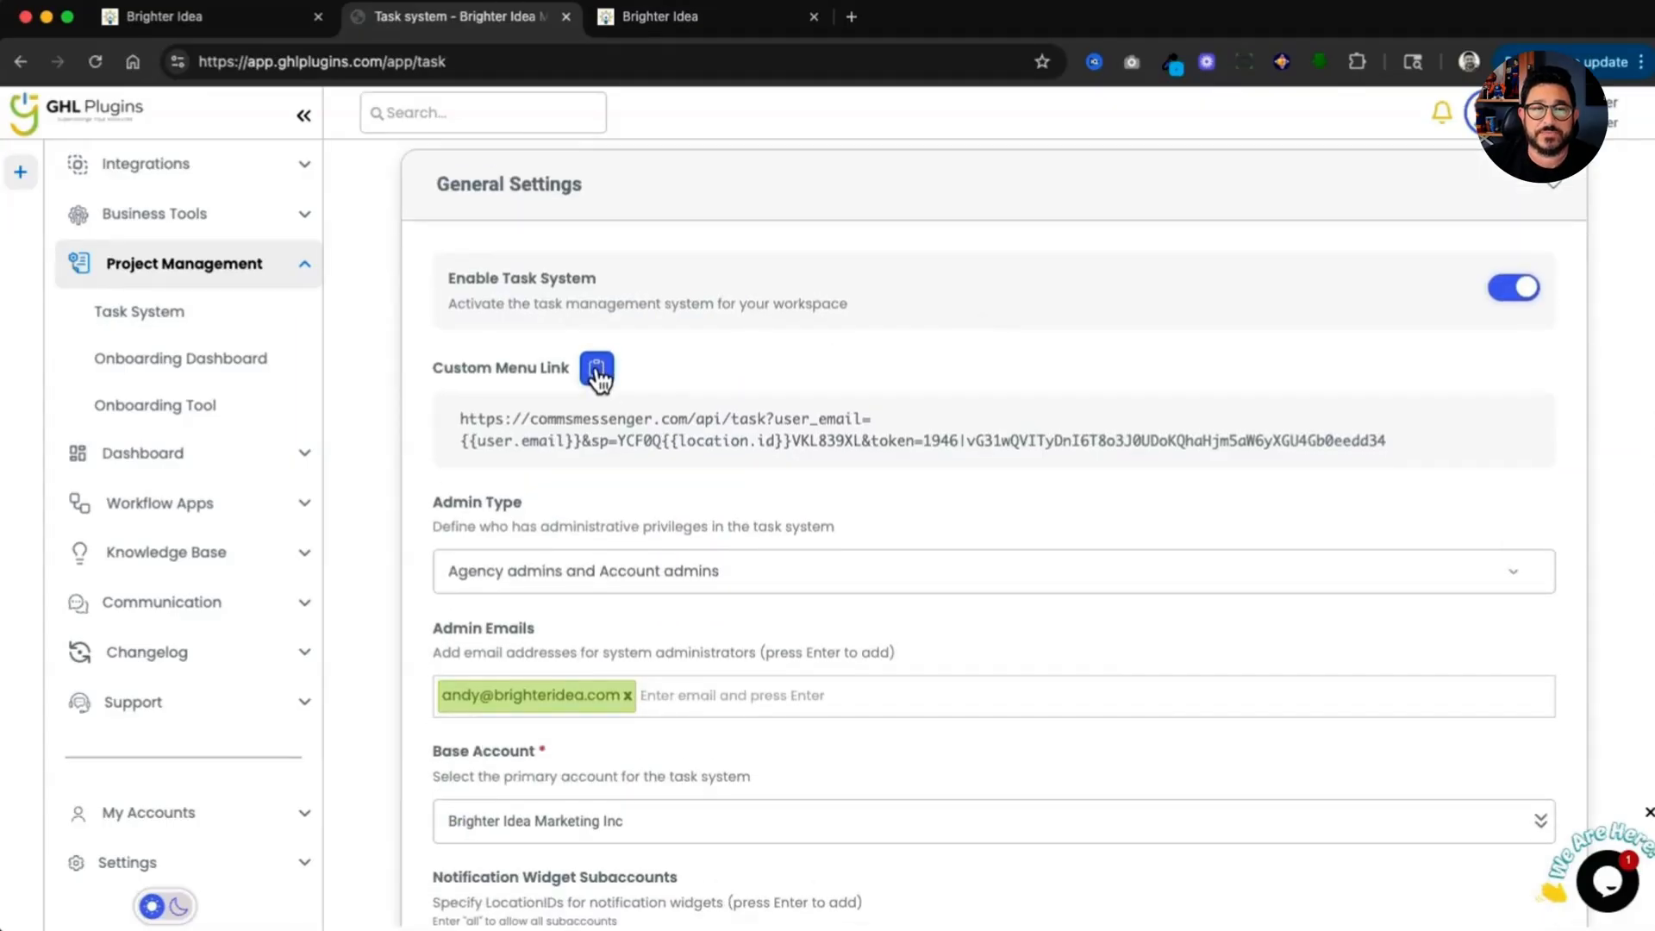
pyautogui.hotkey('ctrl', 'Tab')
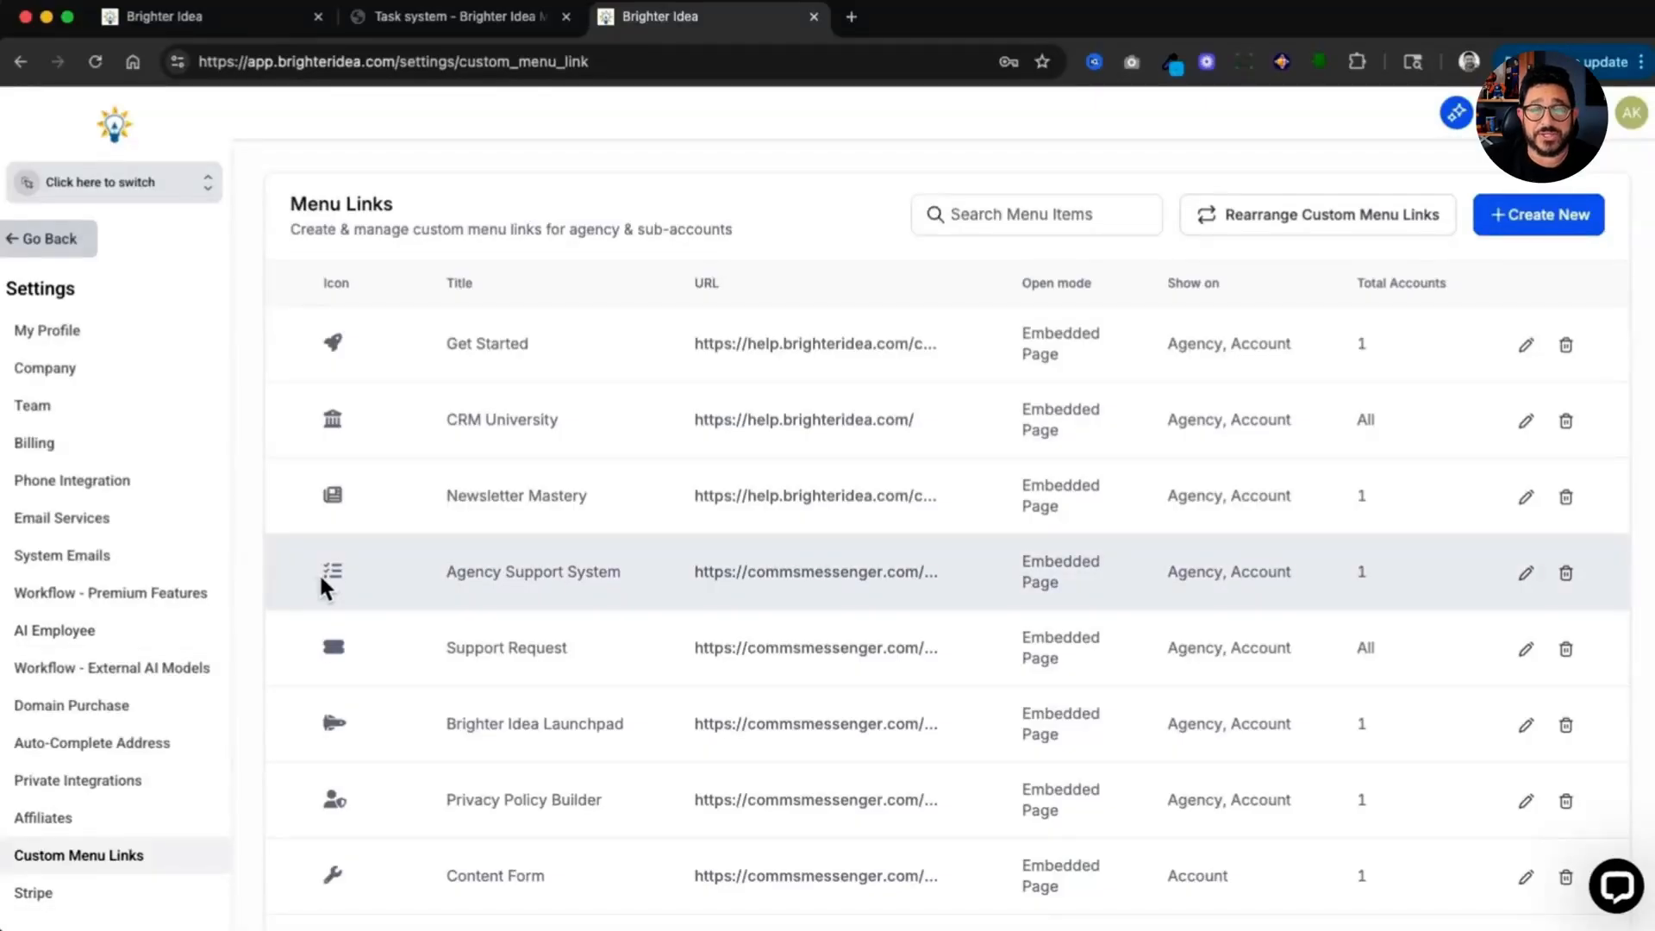
# Step: Open the Agency Support System custom menu link for editing and review its icon, title, URL, open mode, sidebar and account settings
pyautogui.click(1538, 576)
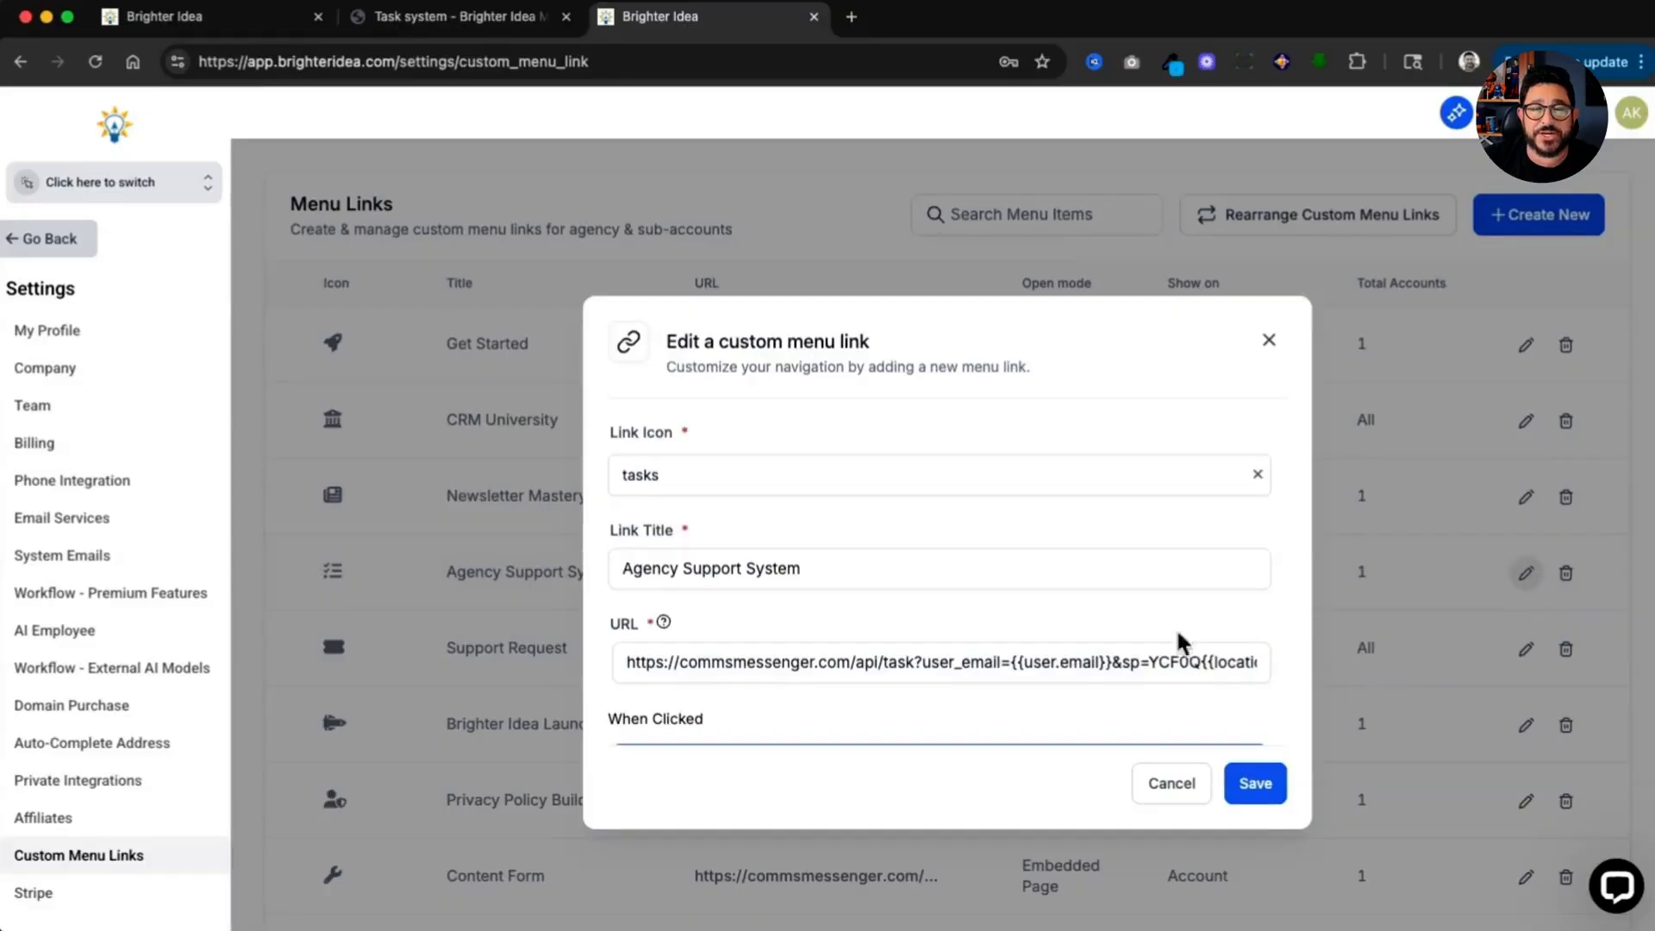
pyautogui.click(1050, 480)
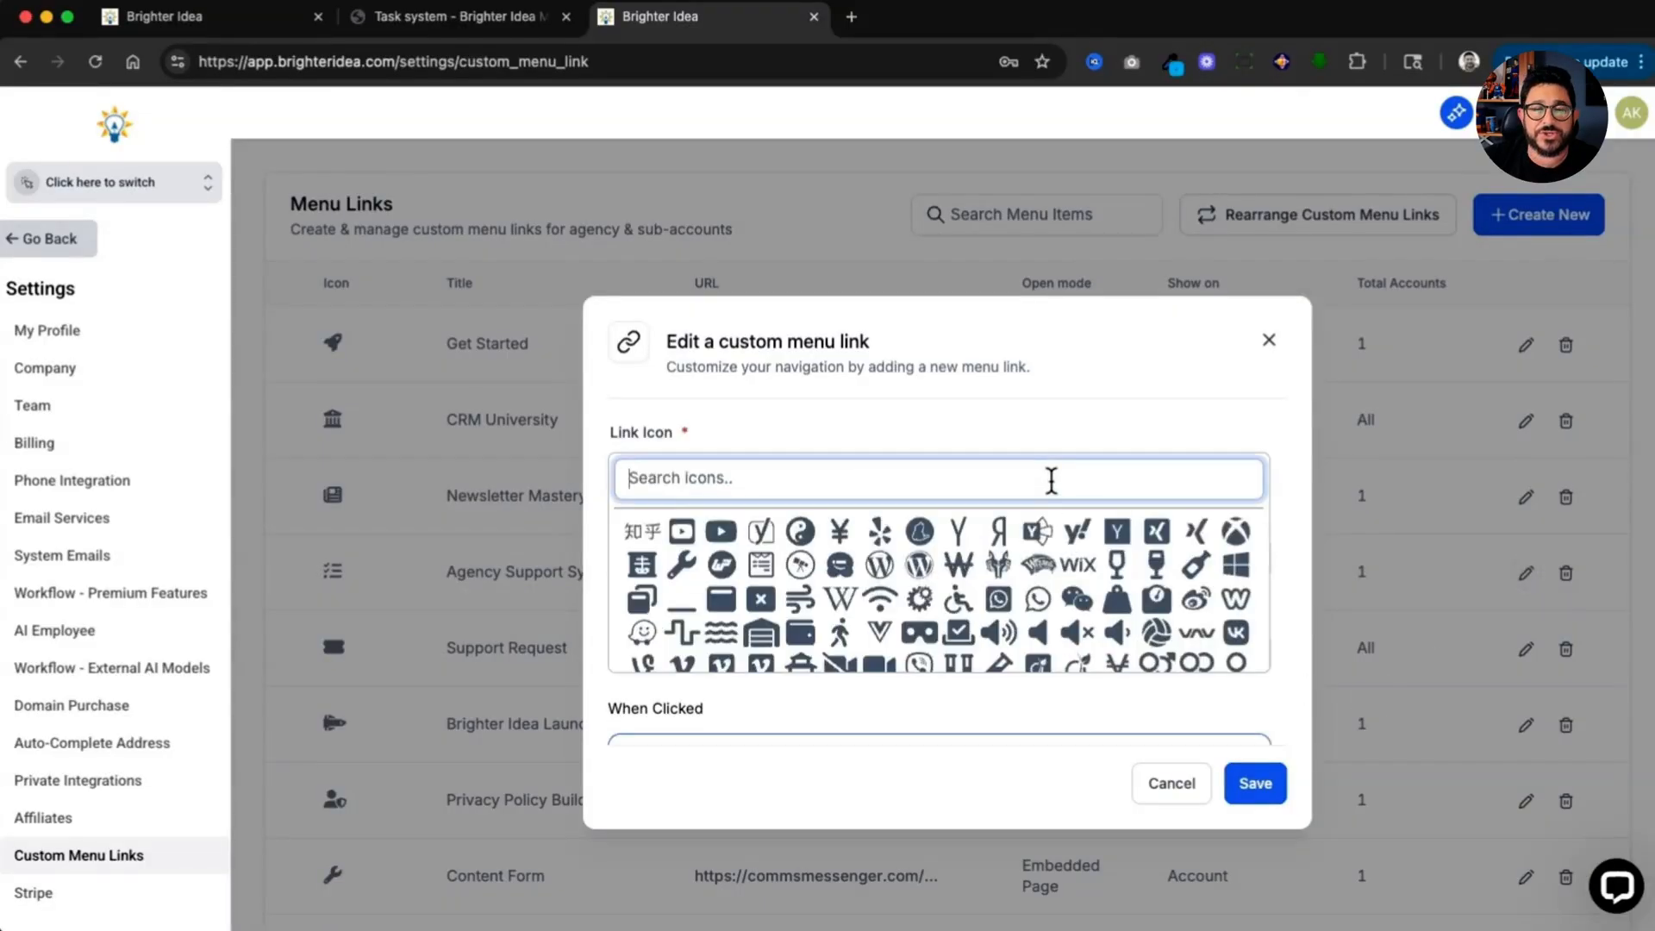
pyautogui.click(1153, 412)
pyautogui.click(834, 569)
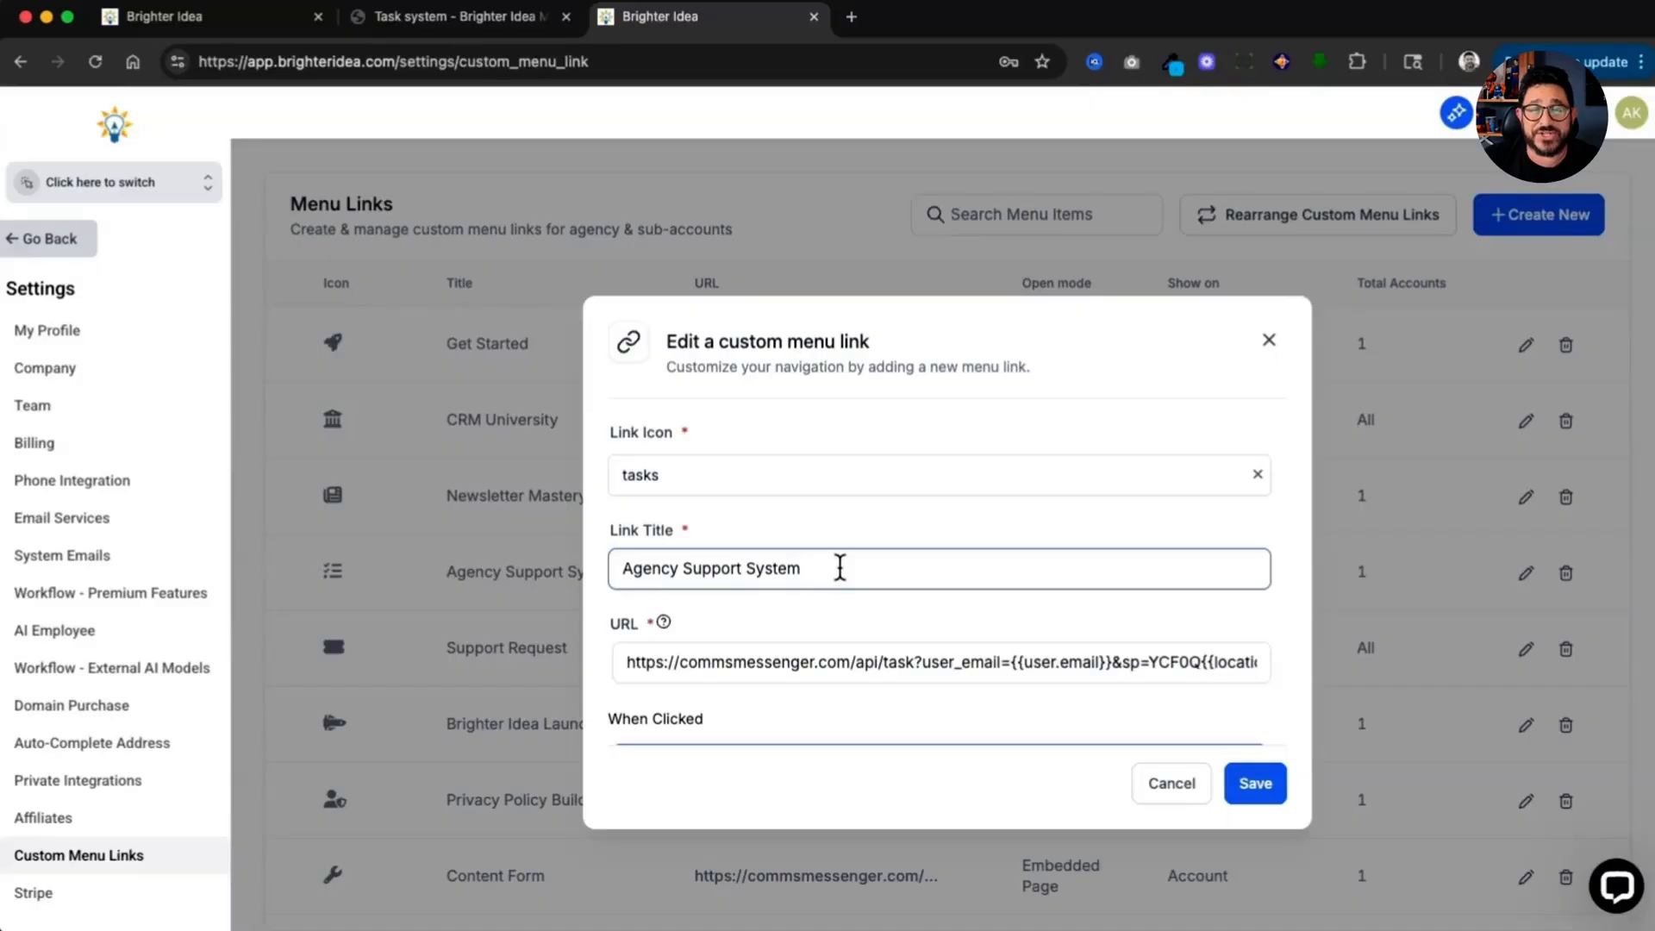
pyautogui.click(804, 663)
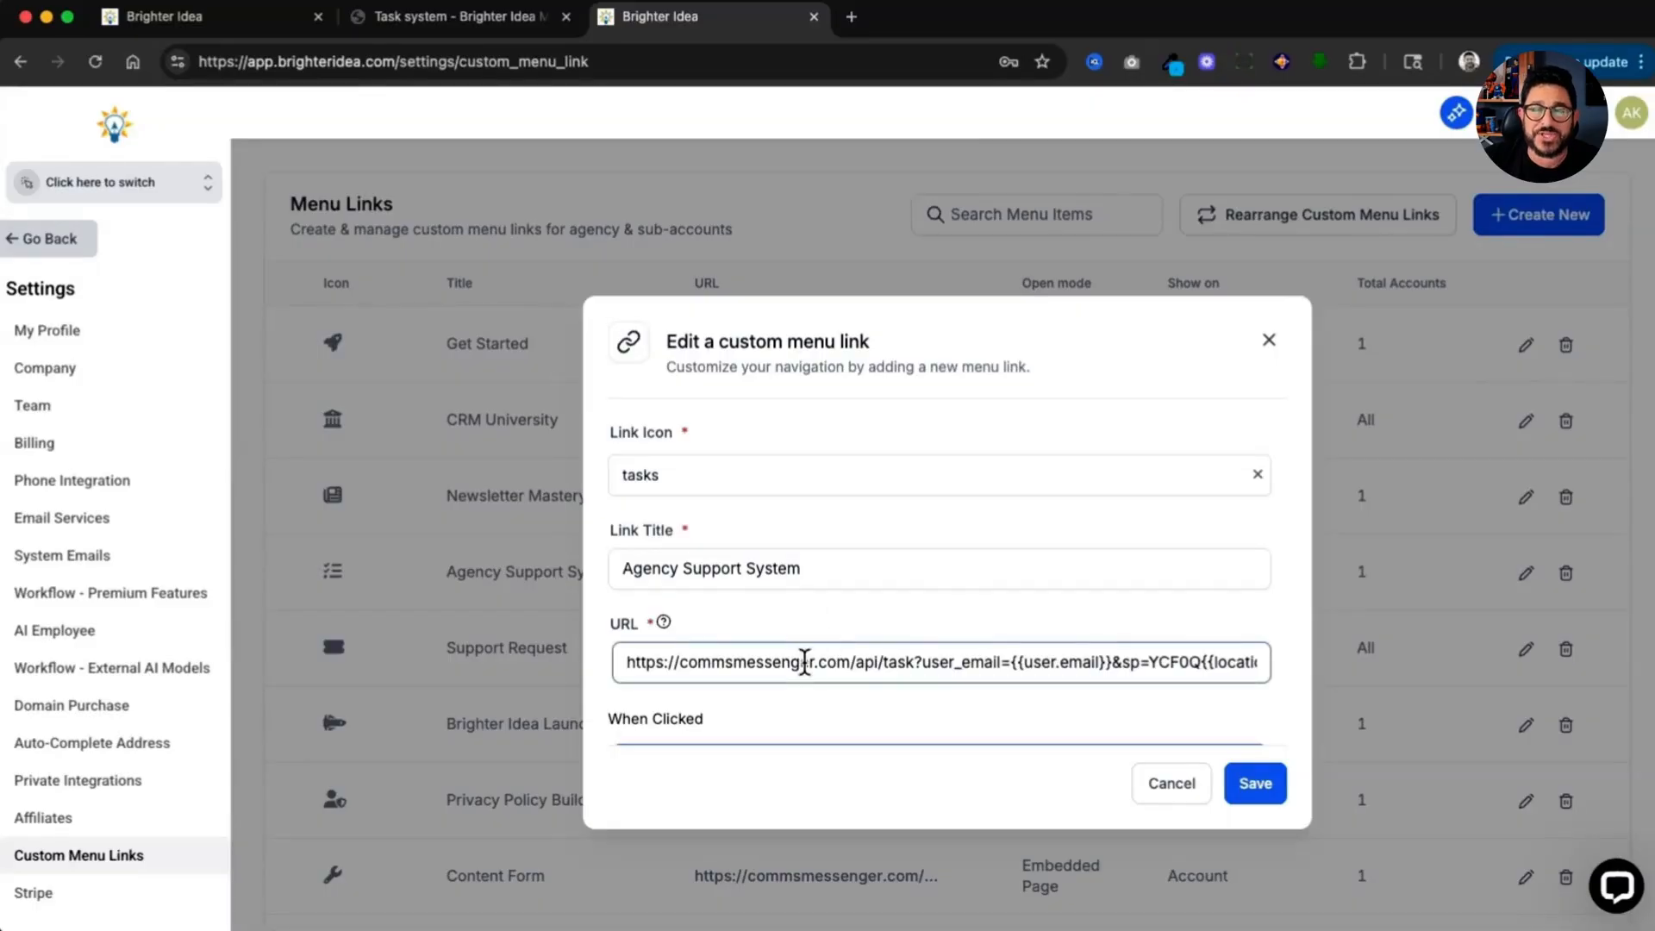
pyautogui.scroll(-3, 806, 660)
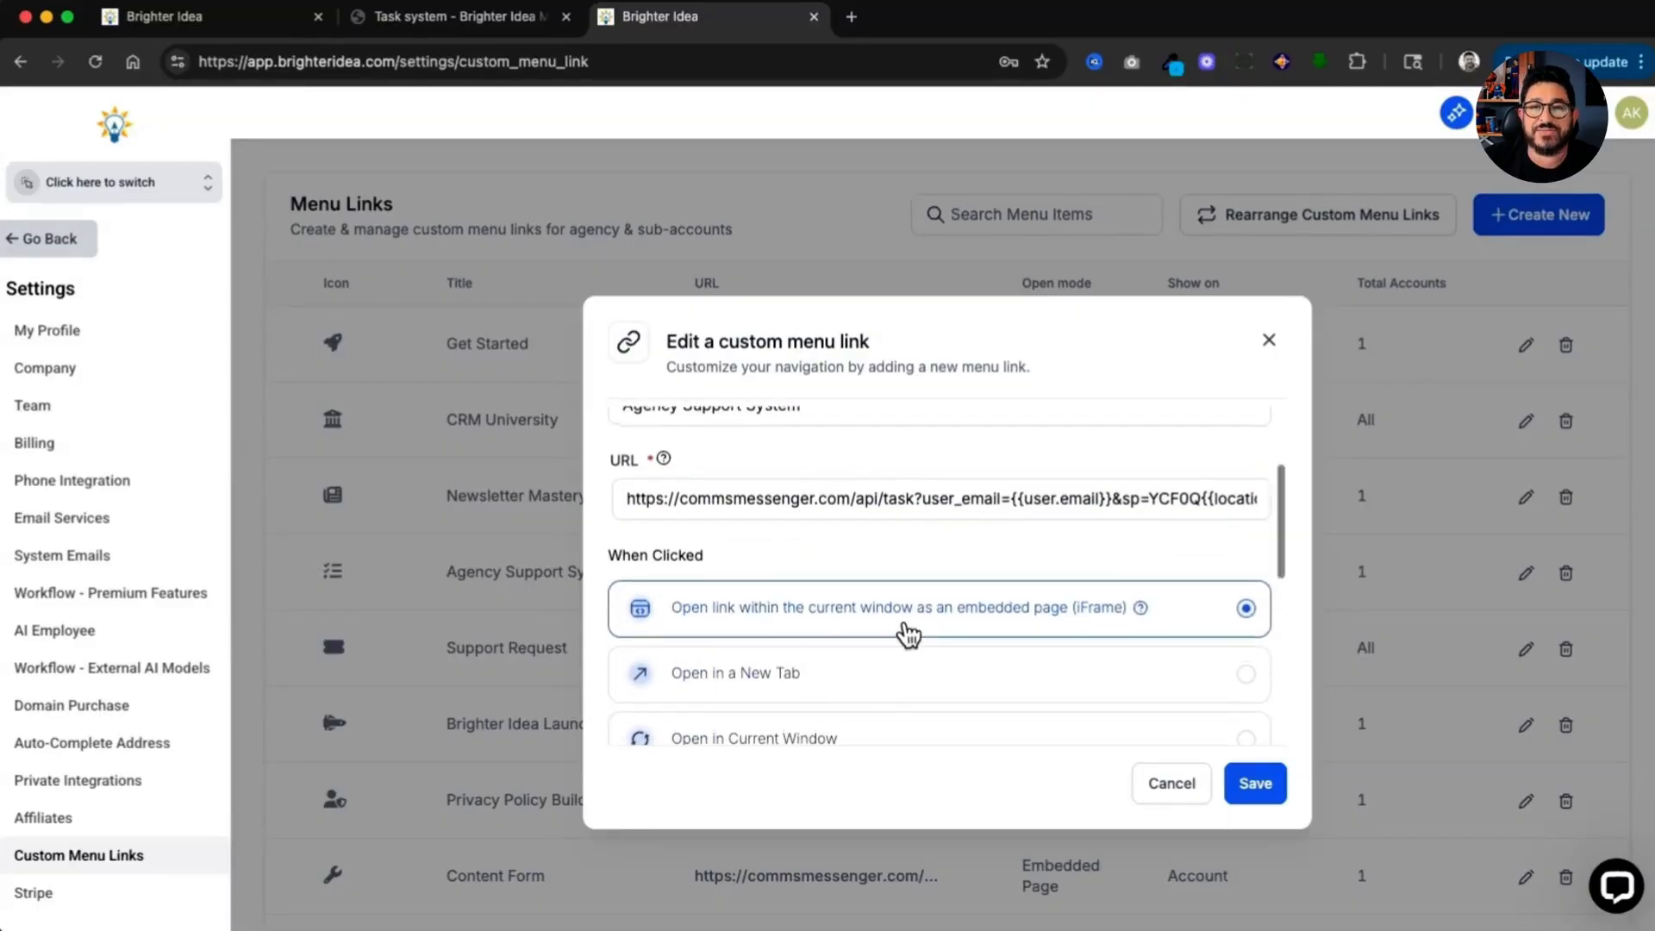
pyautogui.scroll(-5, 905, 632)
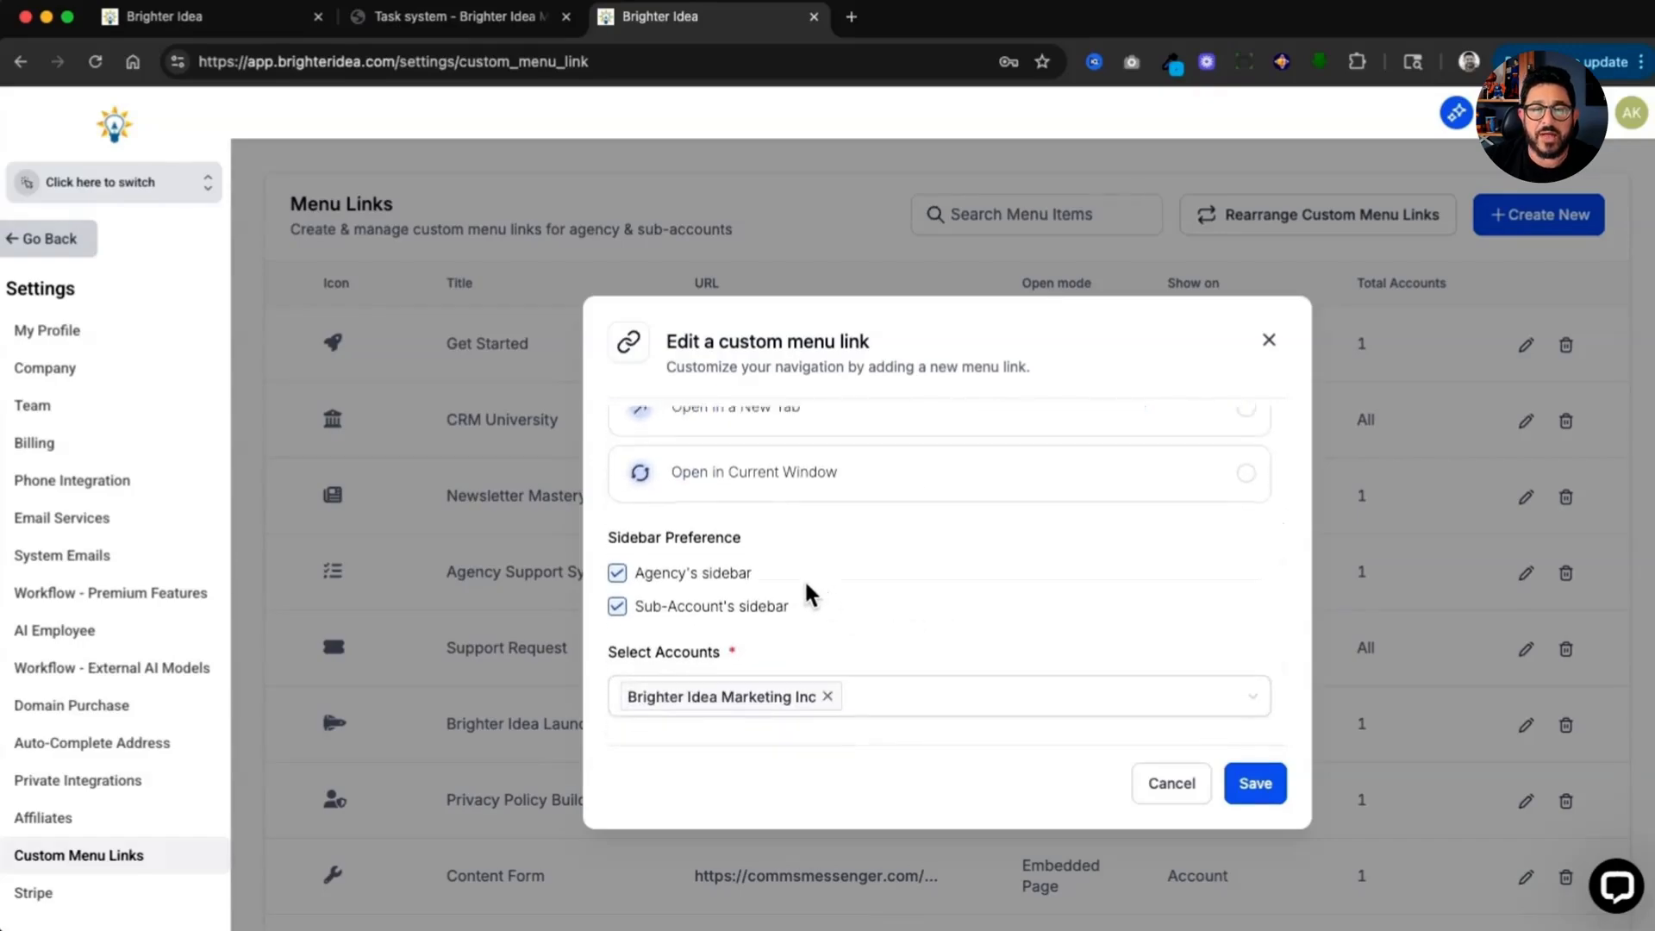
pyautogui.scroll(-2, 808, 583)
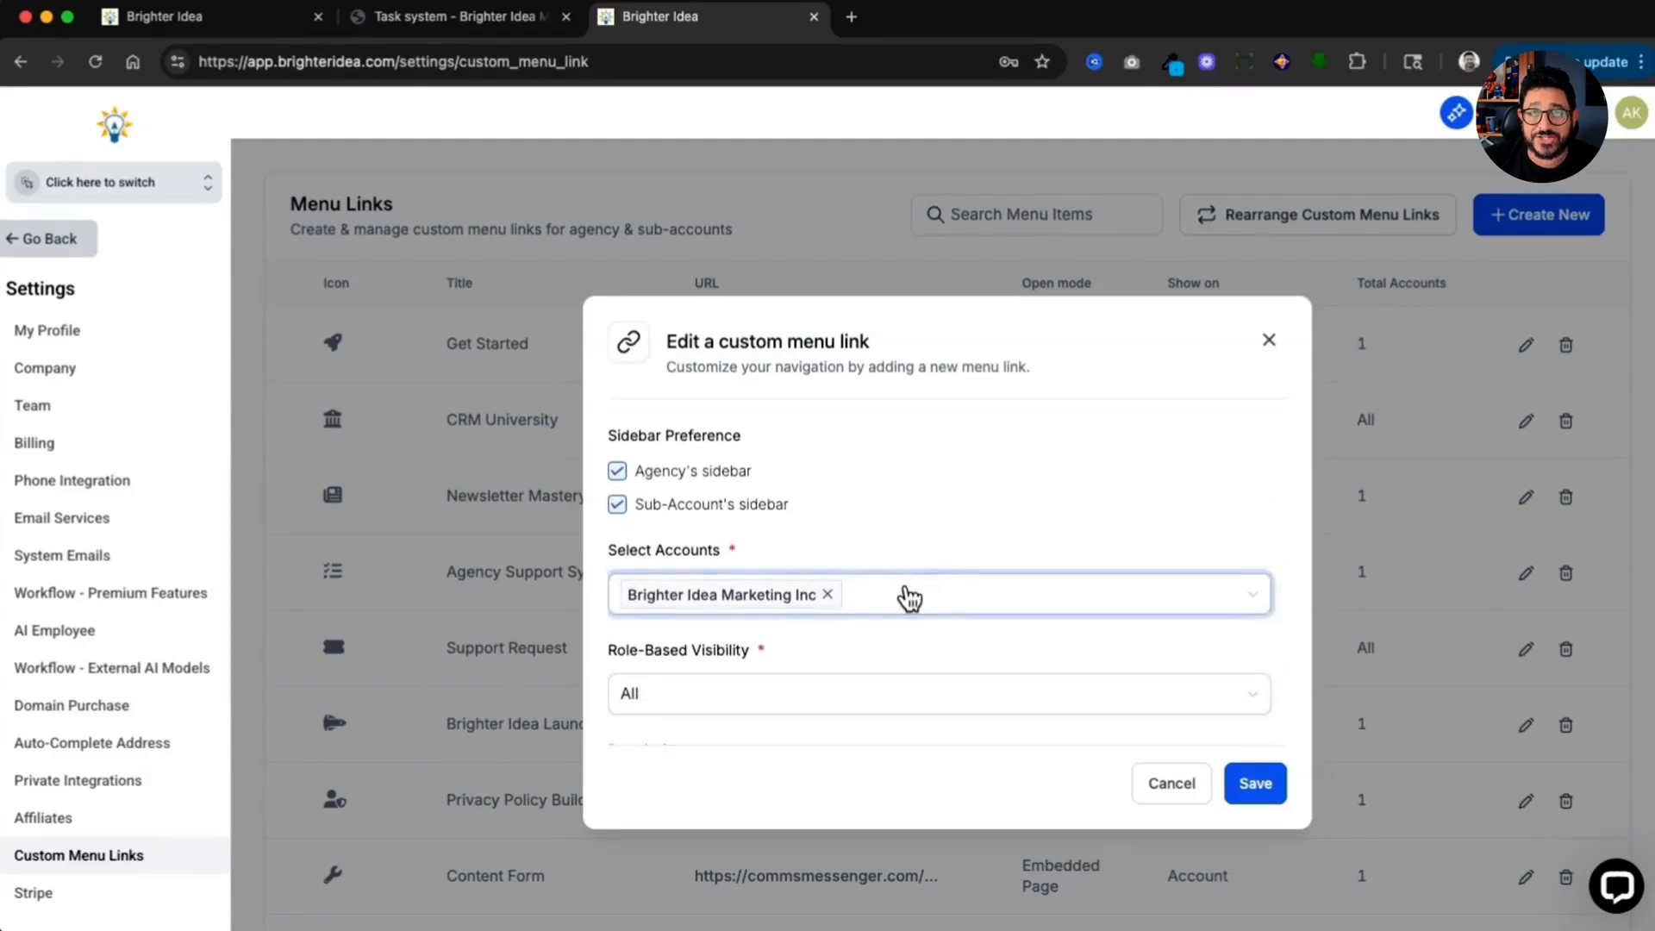
pyautogui.scroll(-1, 909, 596)
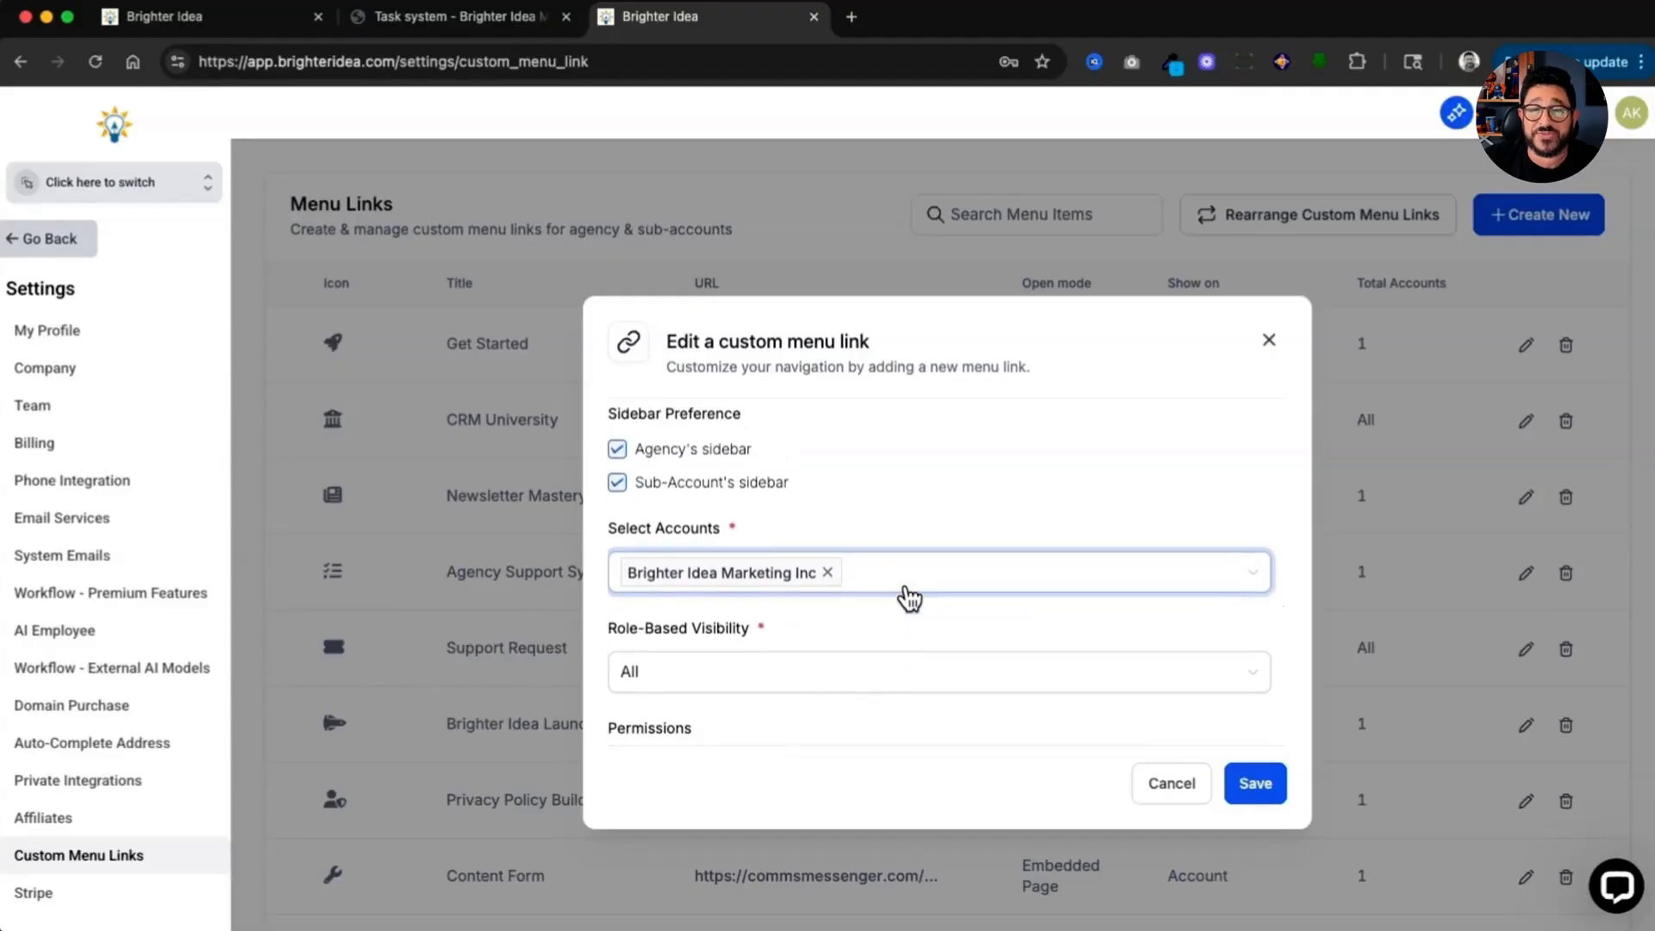
pyautogui.scroll(-2, 912, 646)
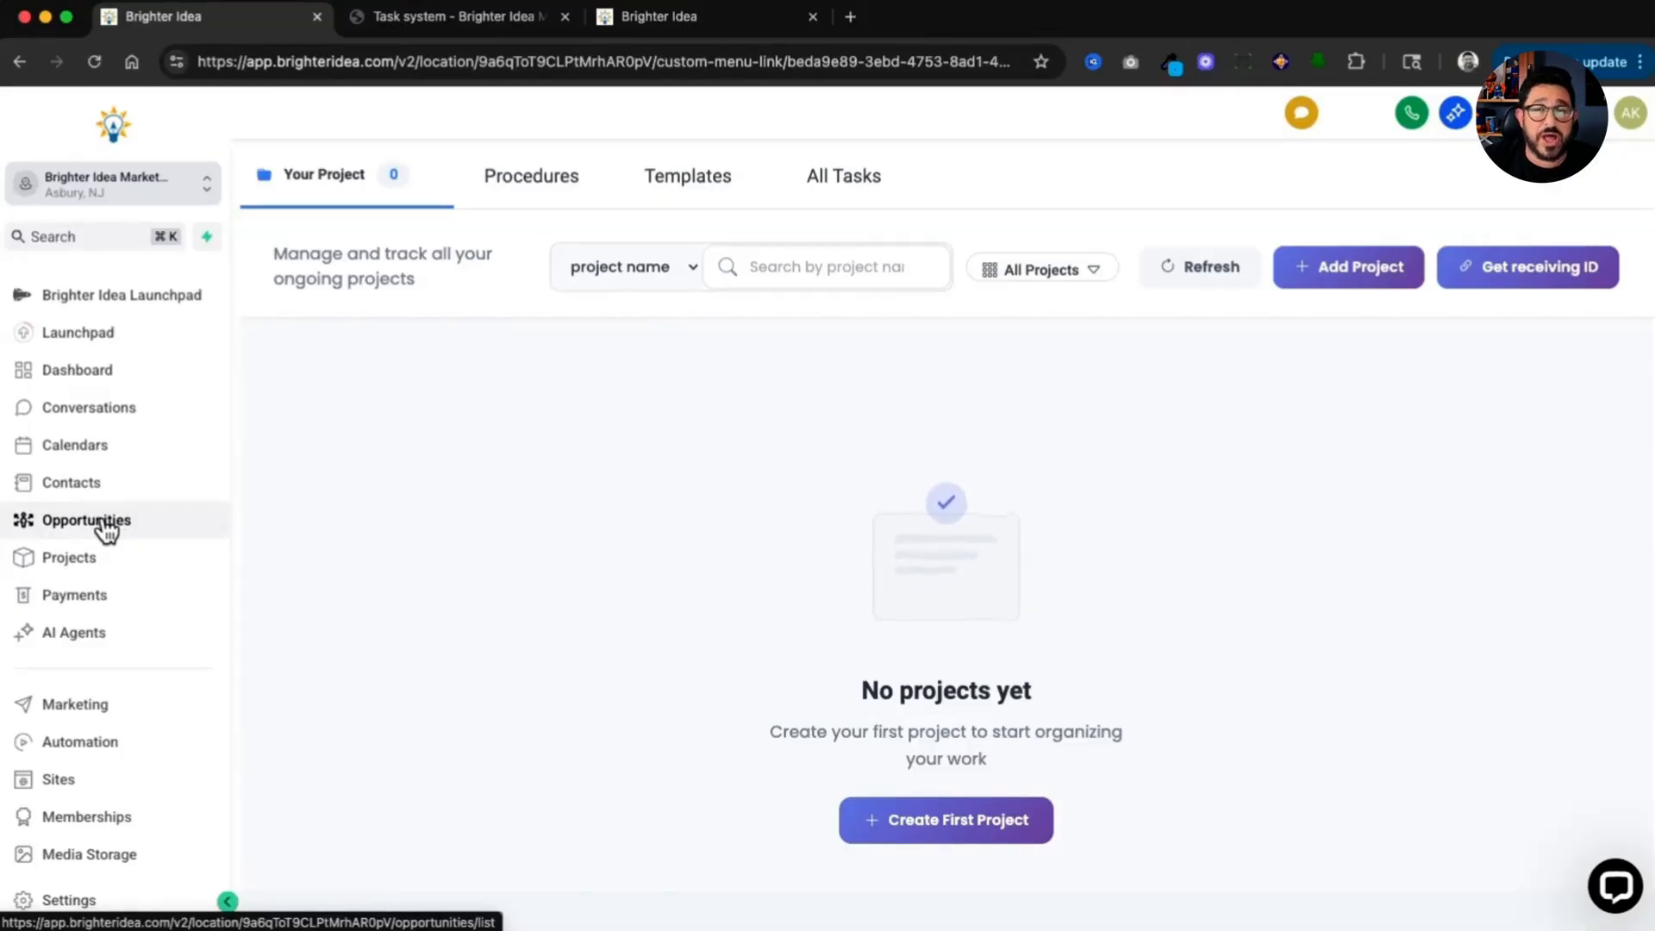
# Step: Create a new project named Agency Support with the description Agency
pyautogui.scroll(-1, 110, 539)
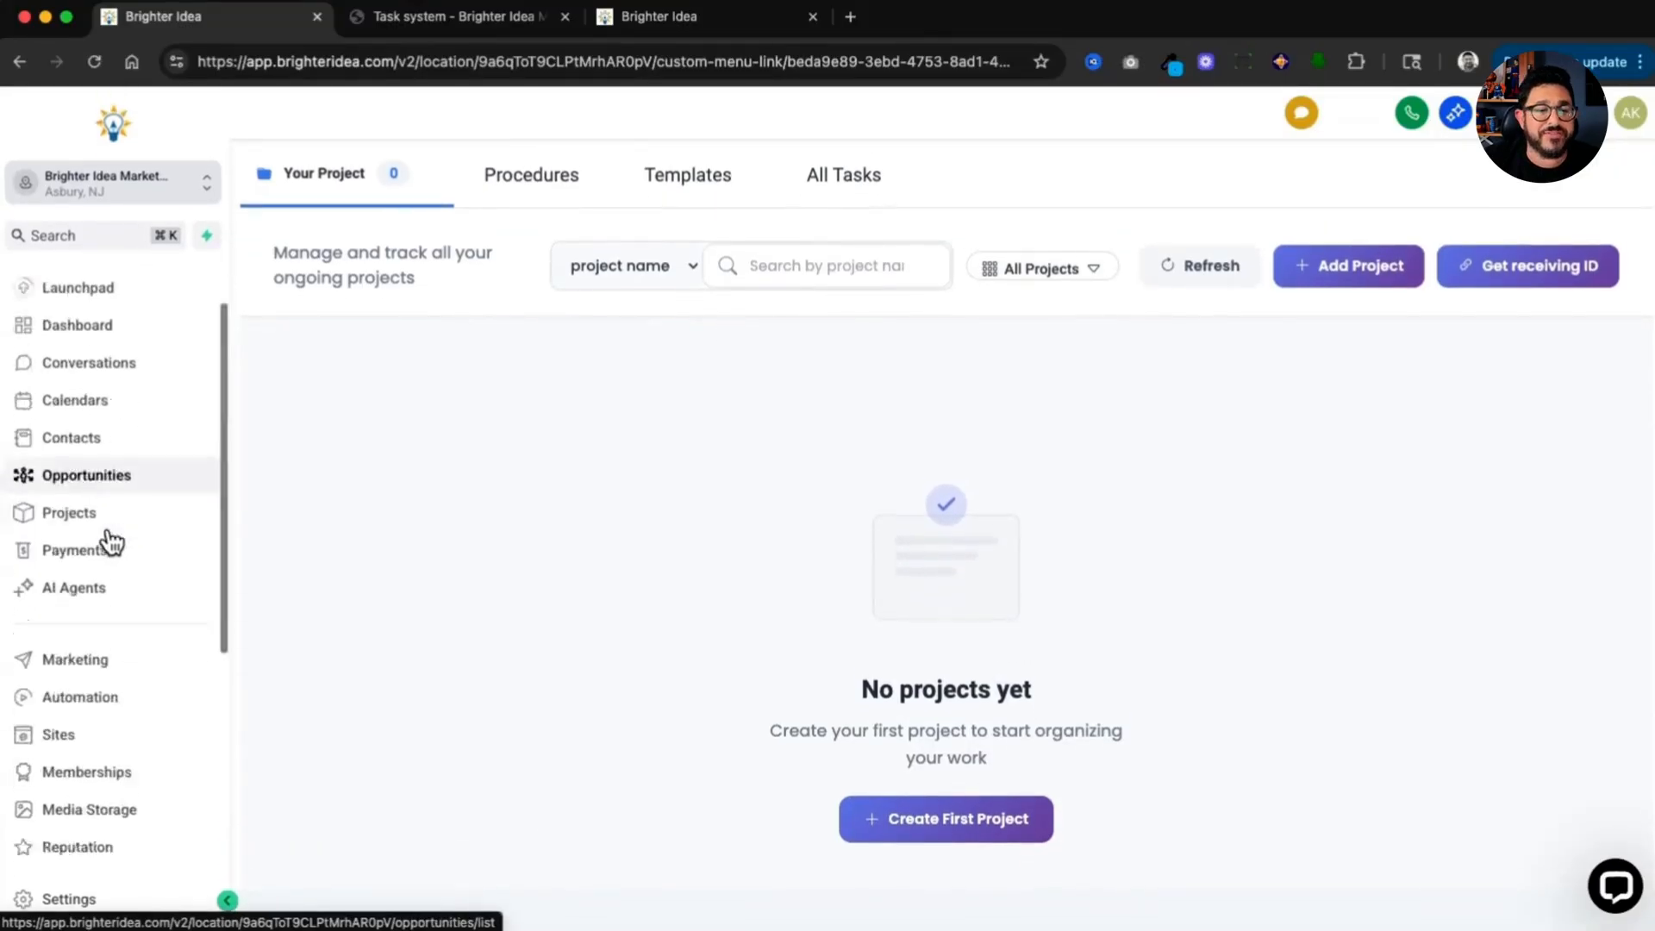
pyautogui.scroll(-5, 111, 541)
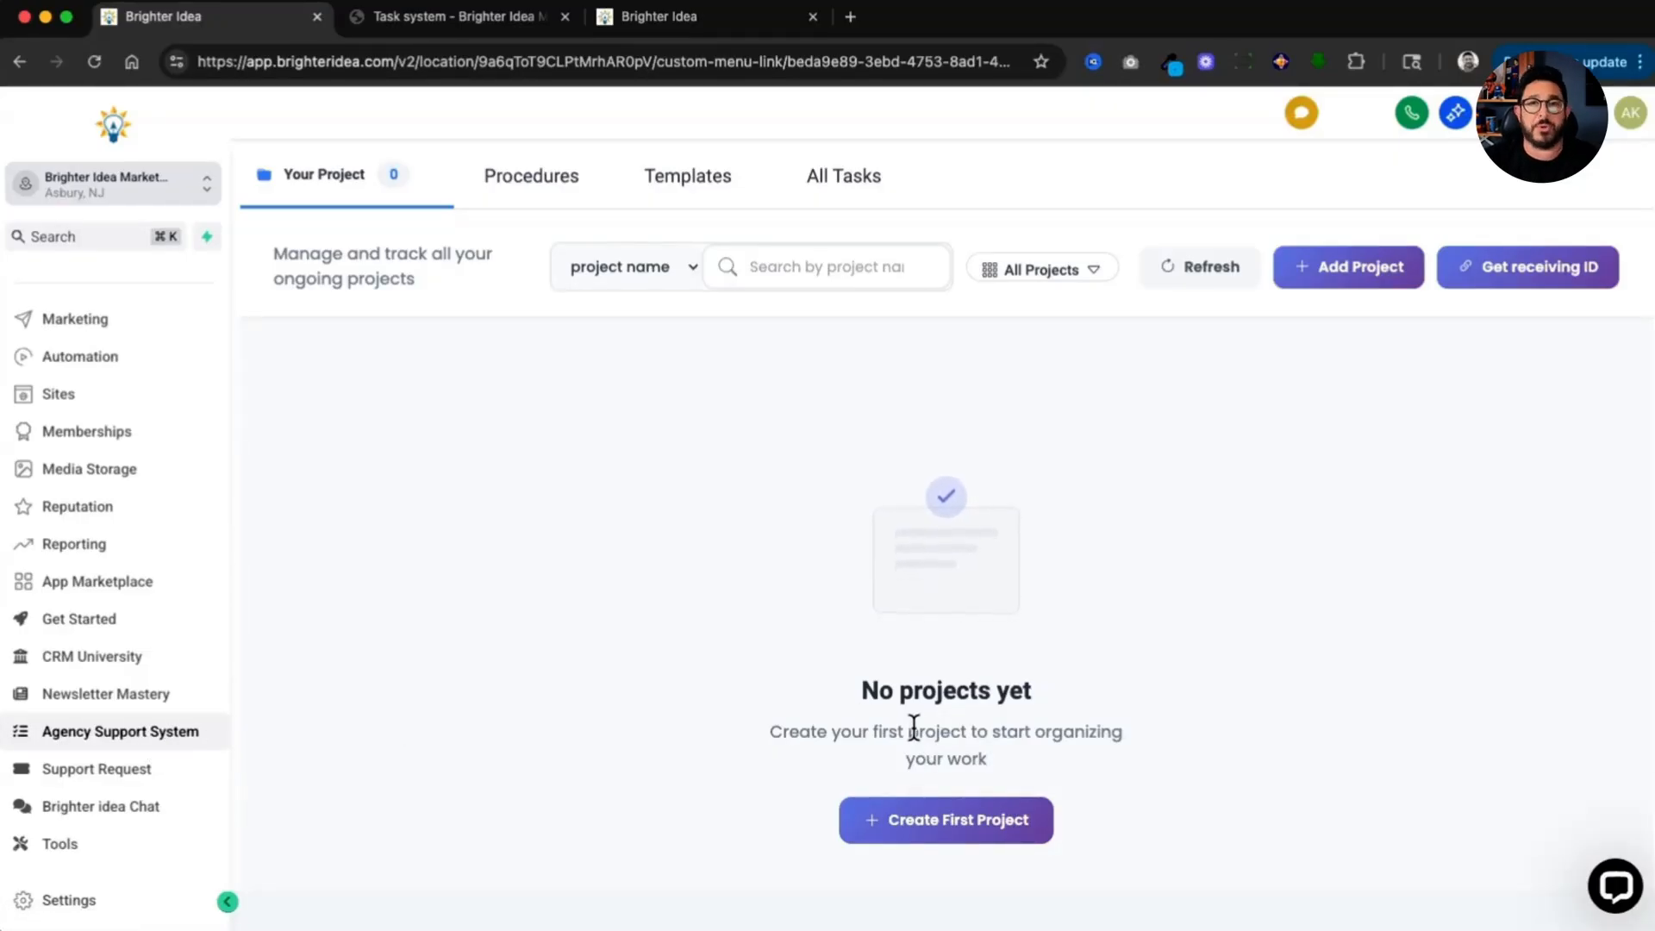
pyautogui.click(937, 834)
pyautogui.click(724, 422)
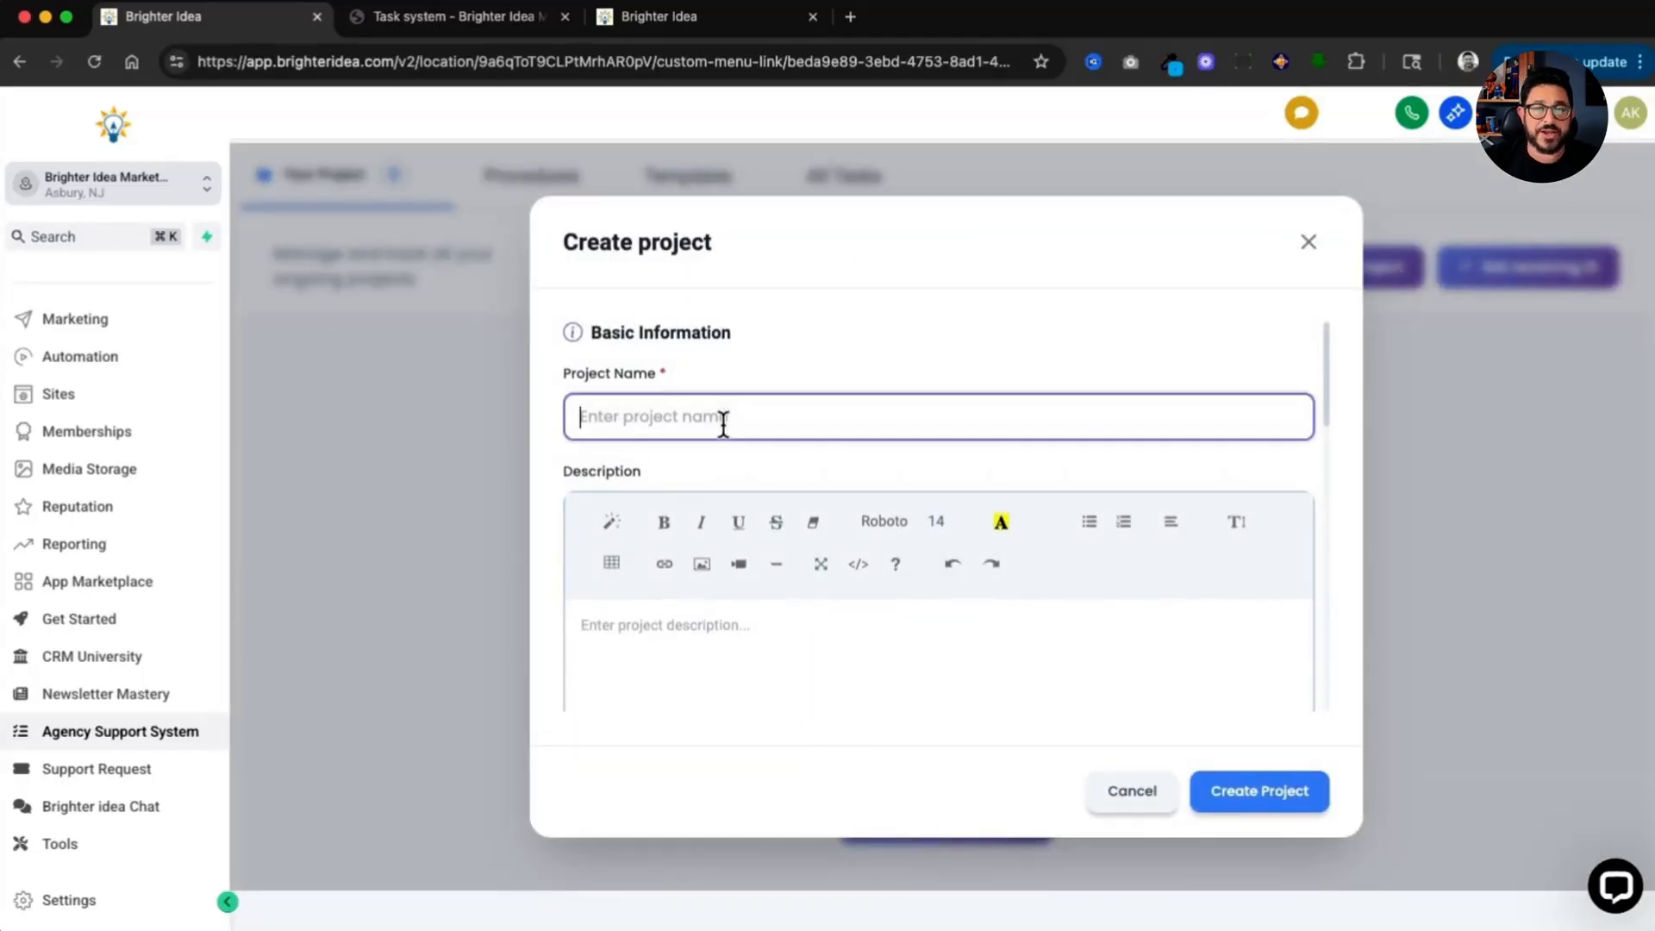
pyautogui.write('Agency Support')
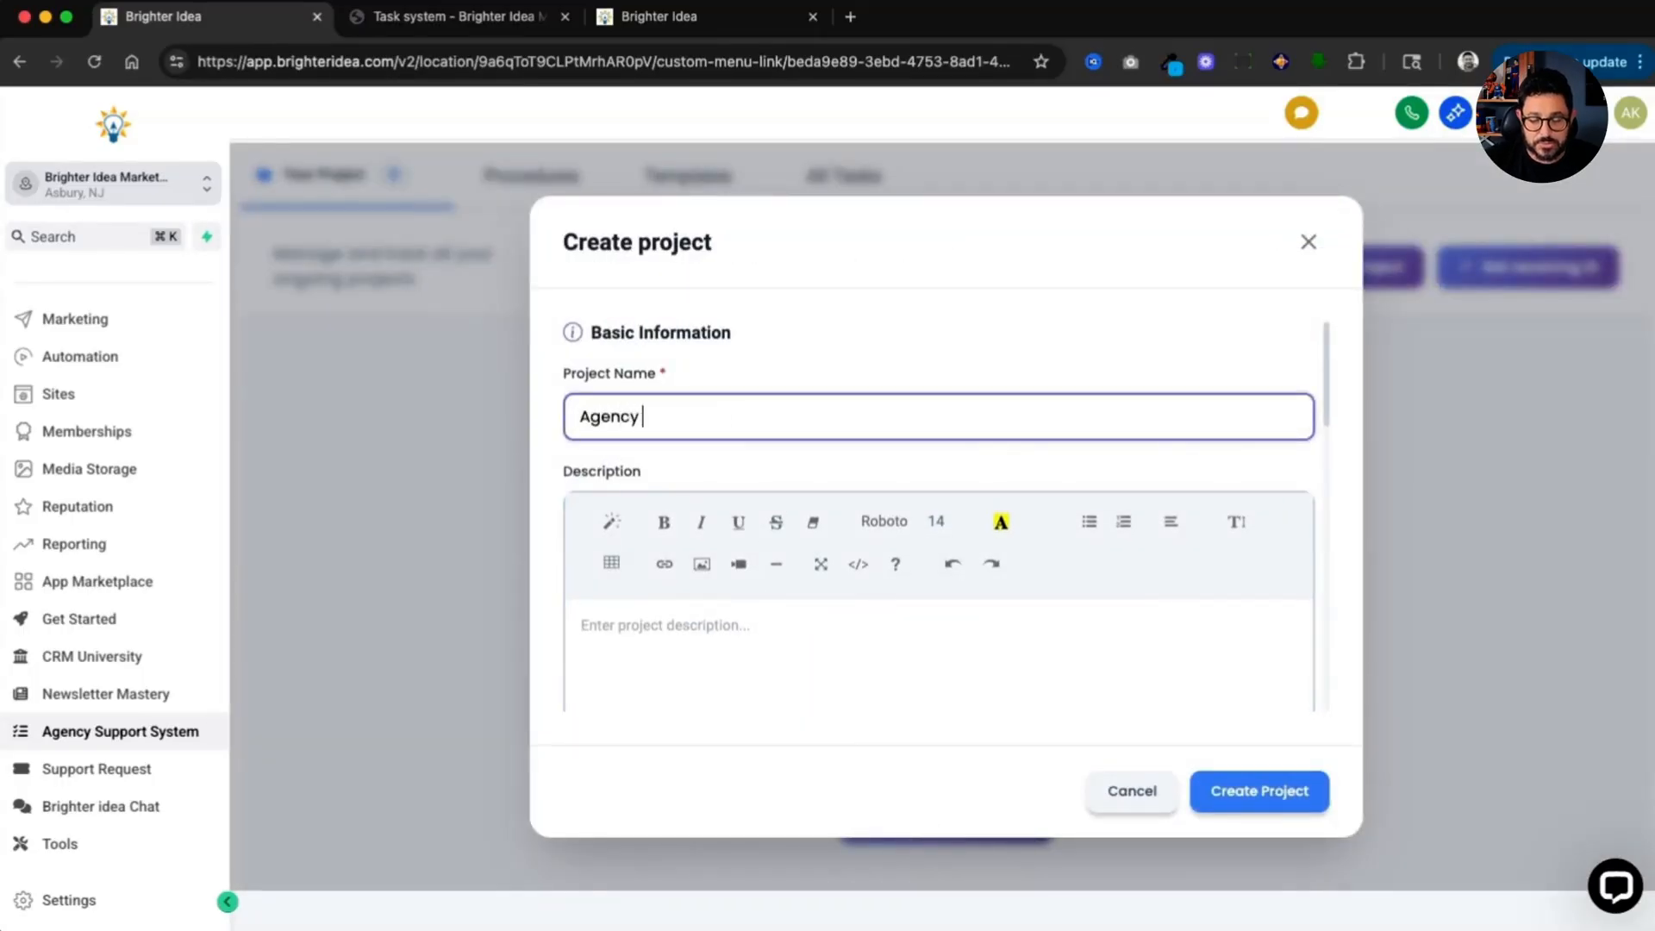
pyautogui.click(669, 623)
pyautogui.write('Agency')
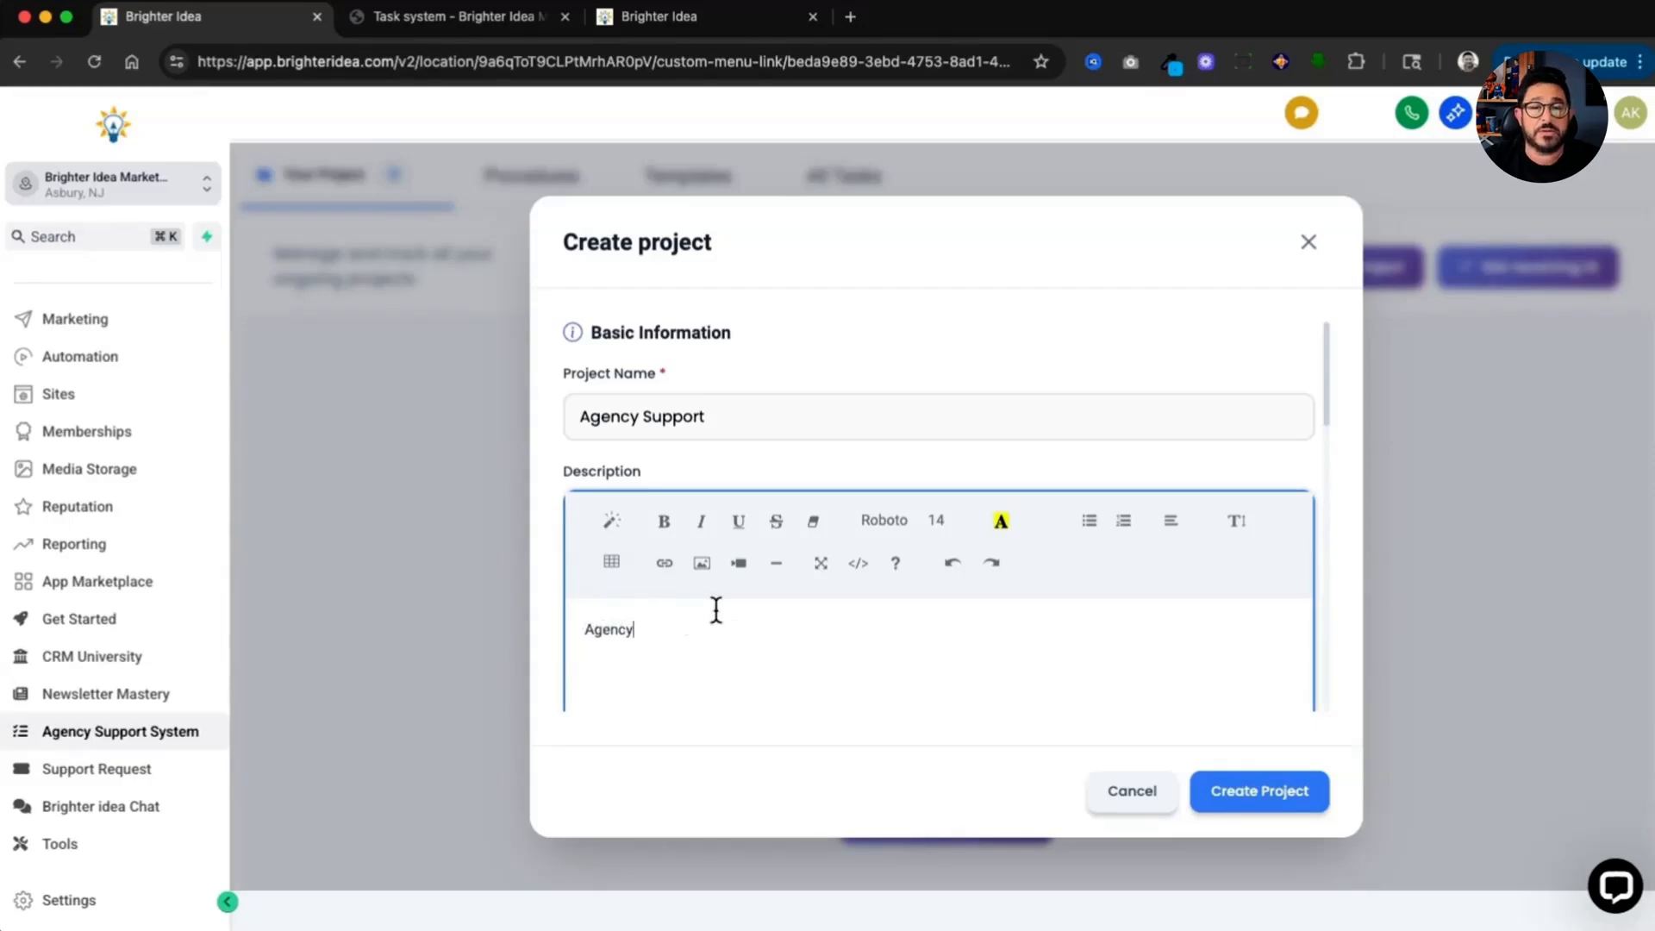
# Step: Add a team member to the project and create it
pyautogui.scroll(-5, 715, 608)
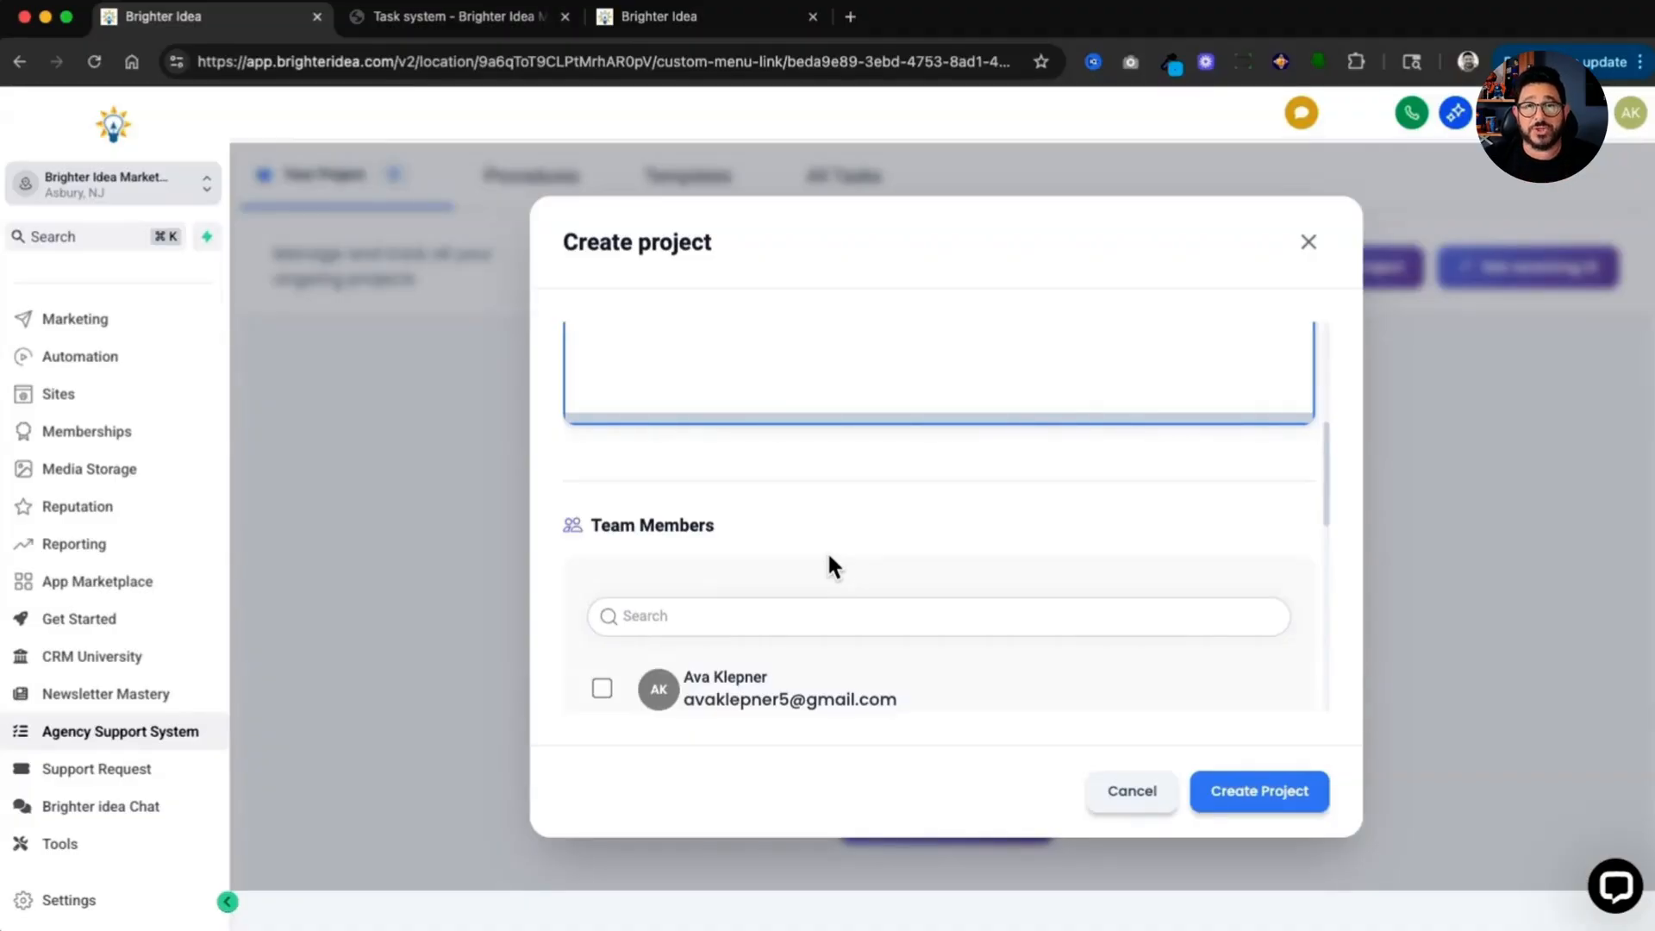
pyautogui.scroll(-4, 828, 556)
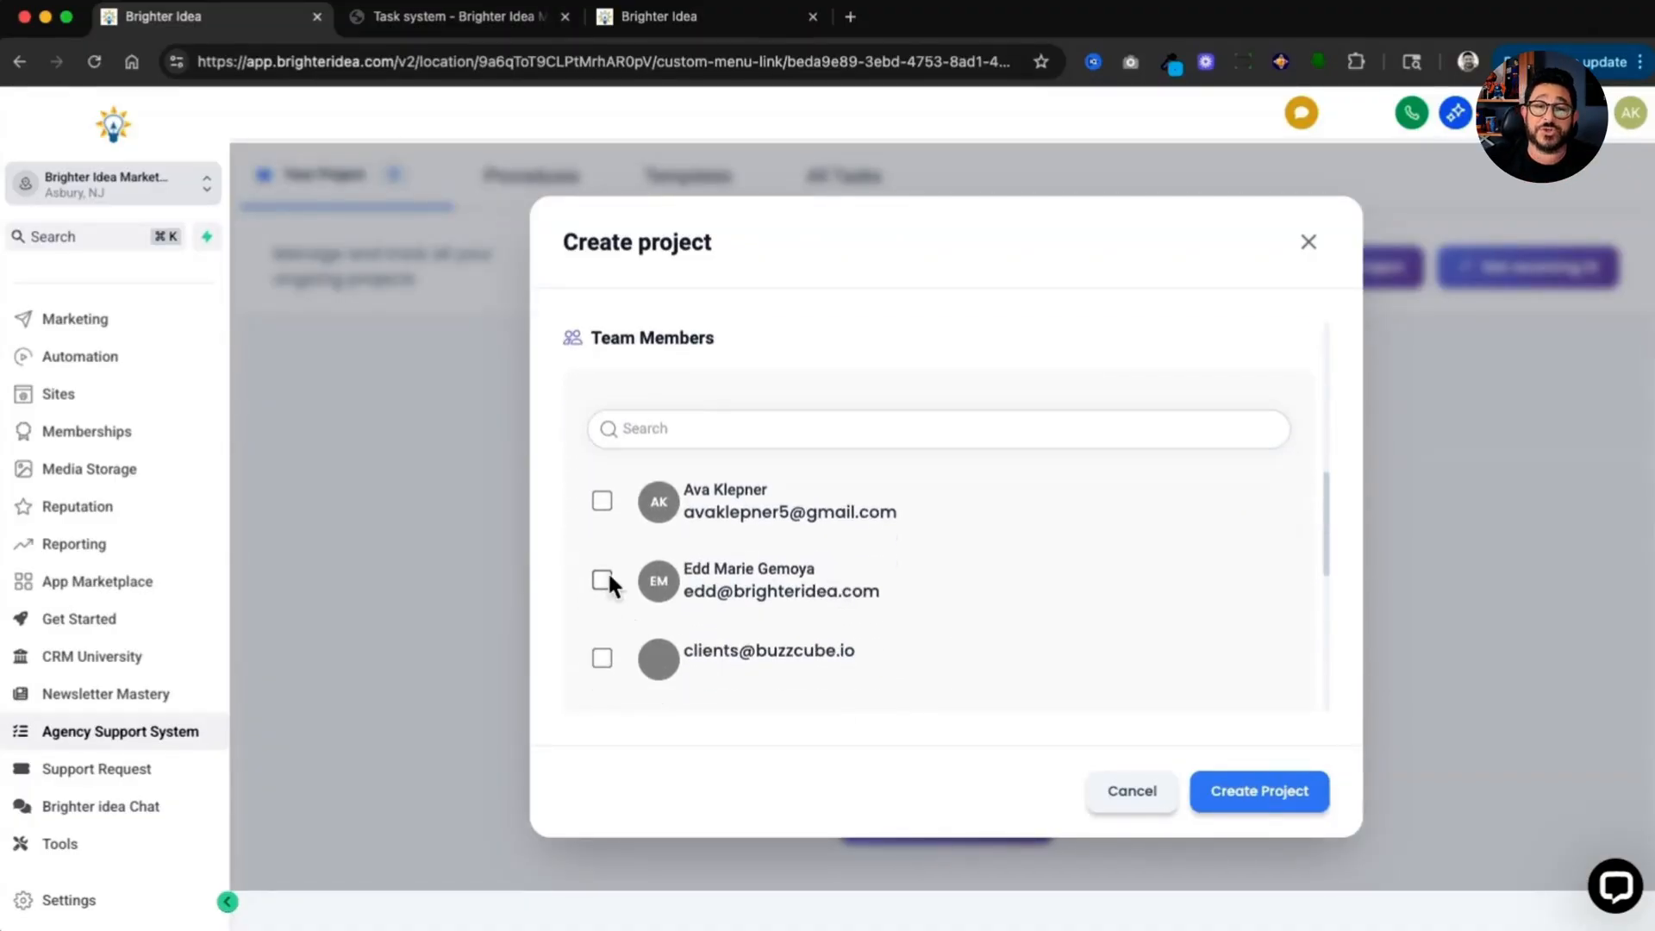
pyautogui.click(603, 579)
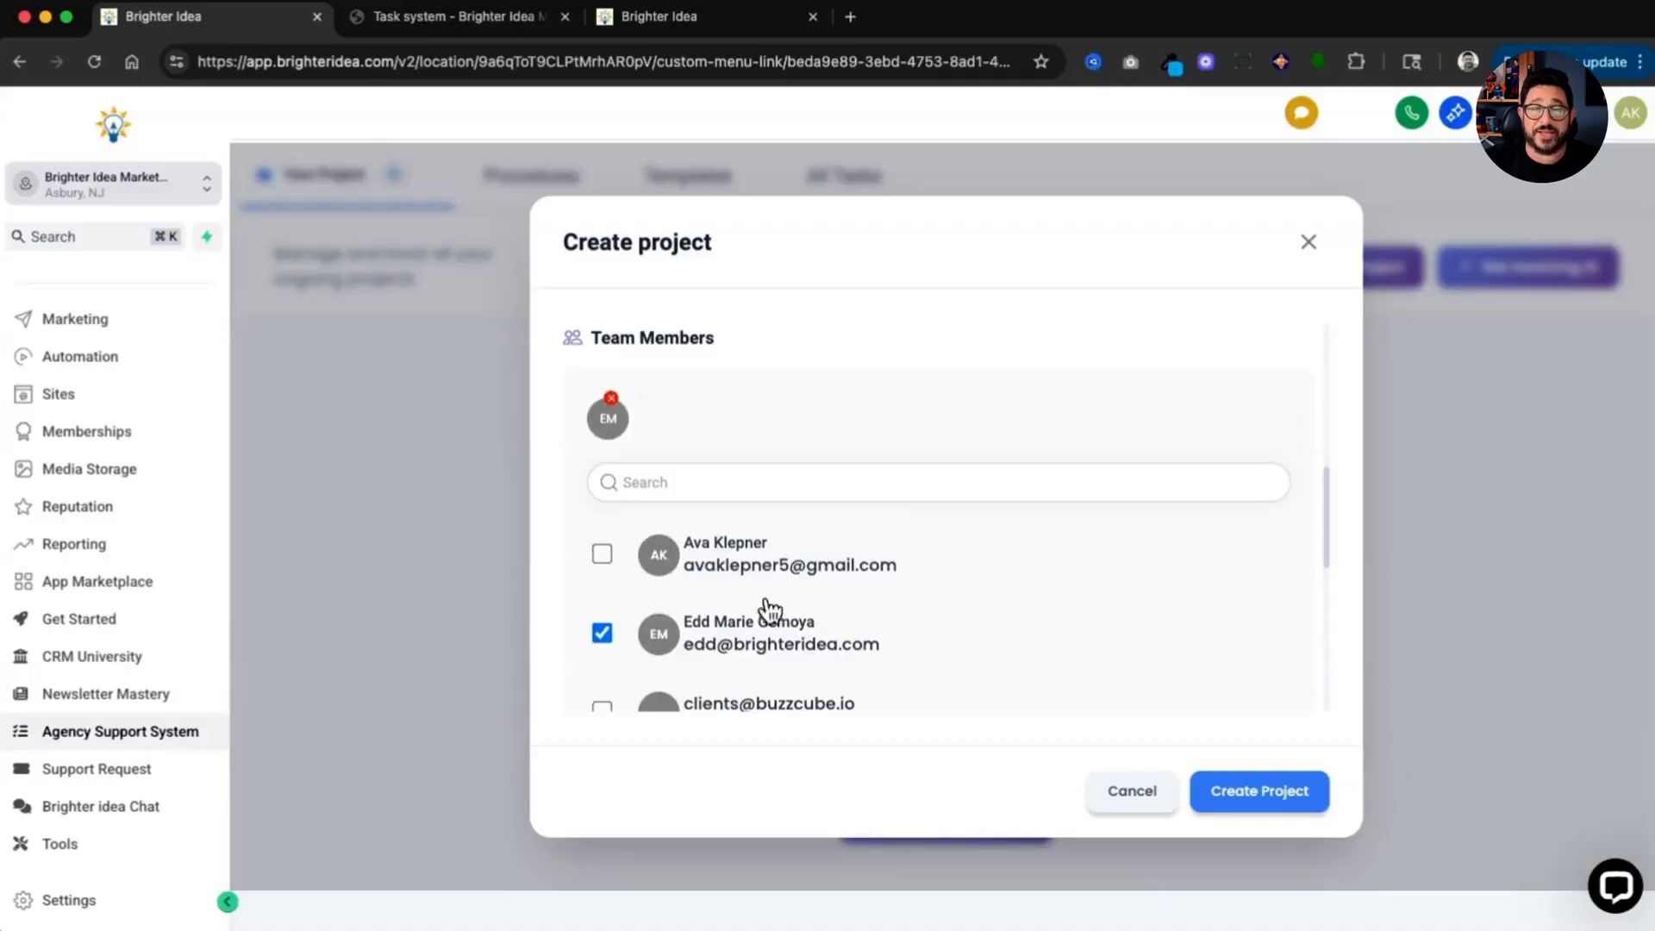
pyautogui.click(1258, 782)
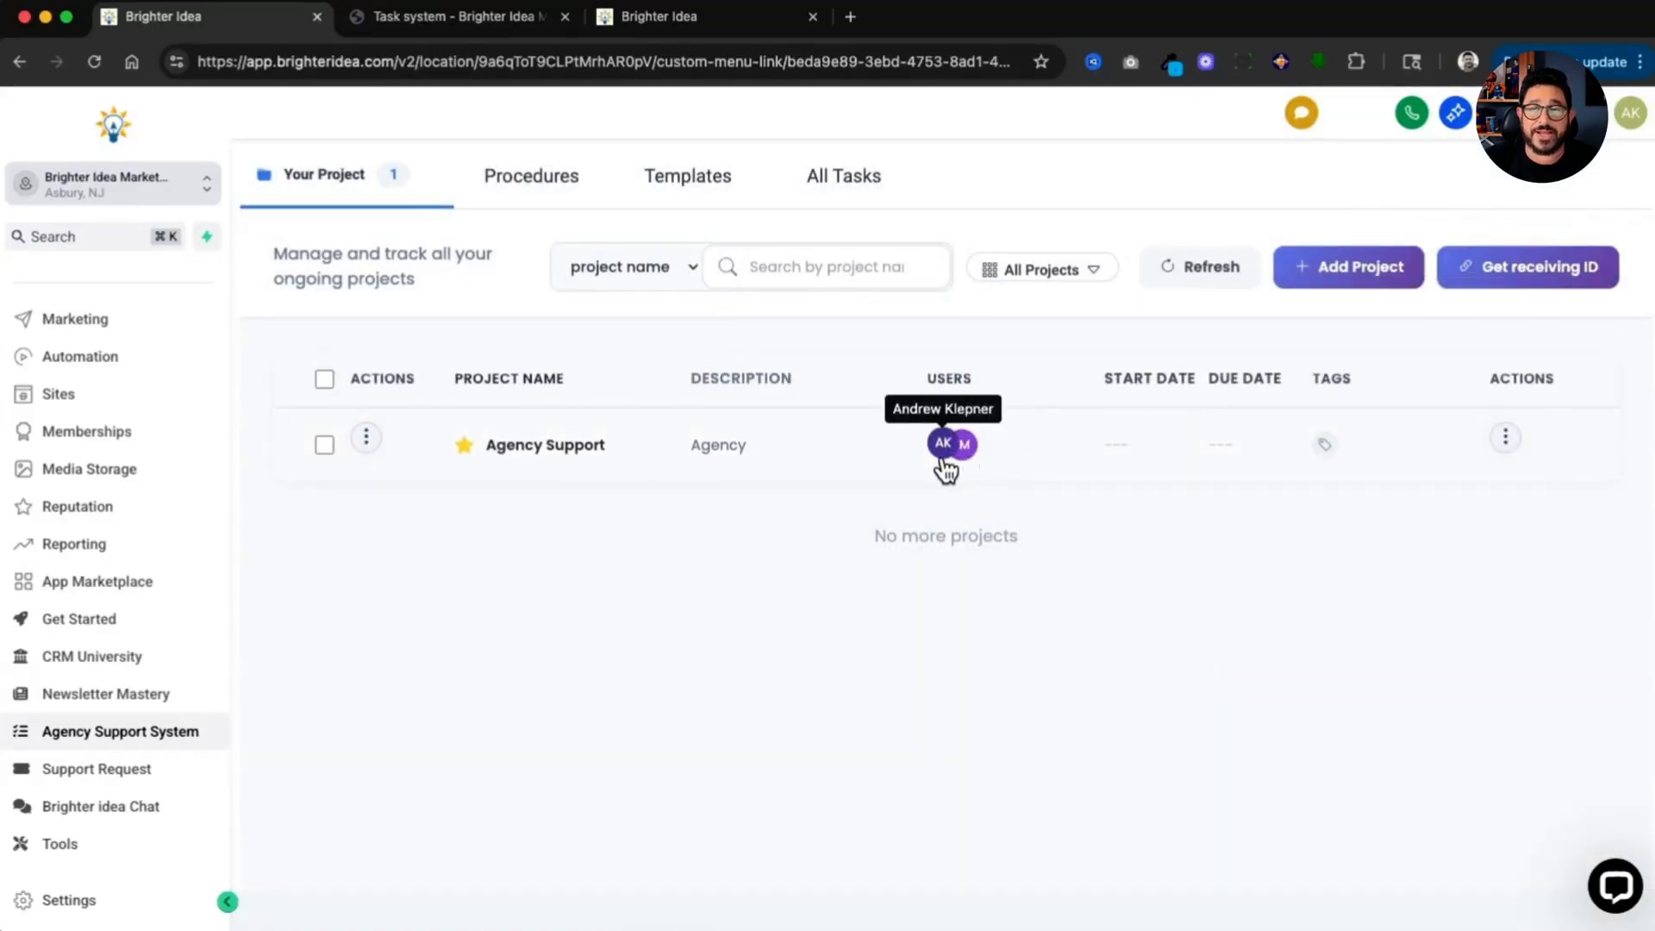
# Step: Open the Agency Support project and add Todo and In Progress columns to its board
pyautogui.click(524, 461)
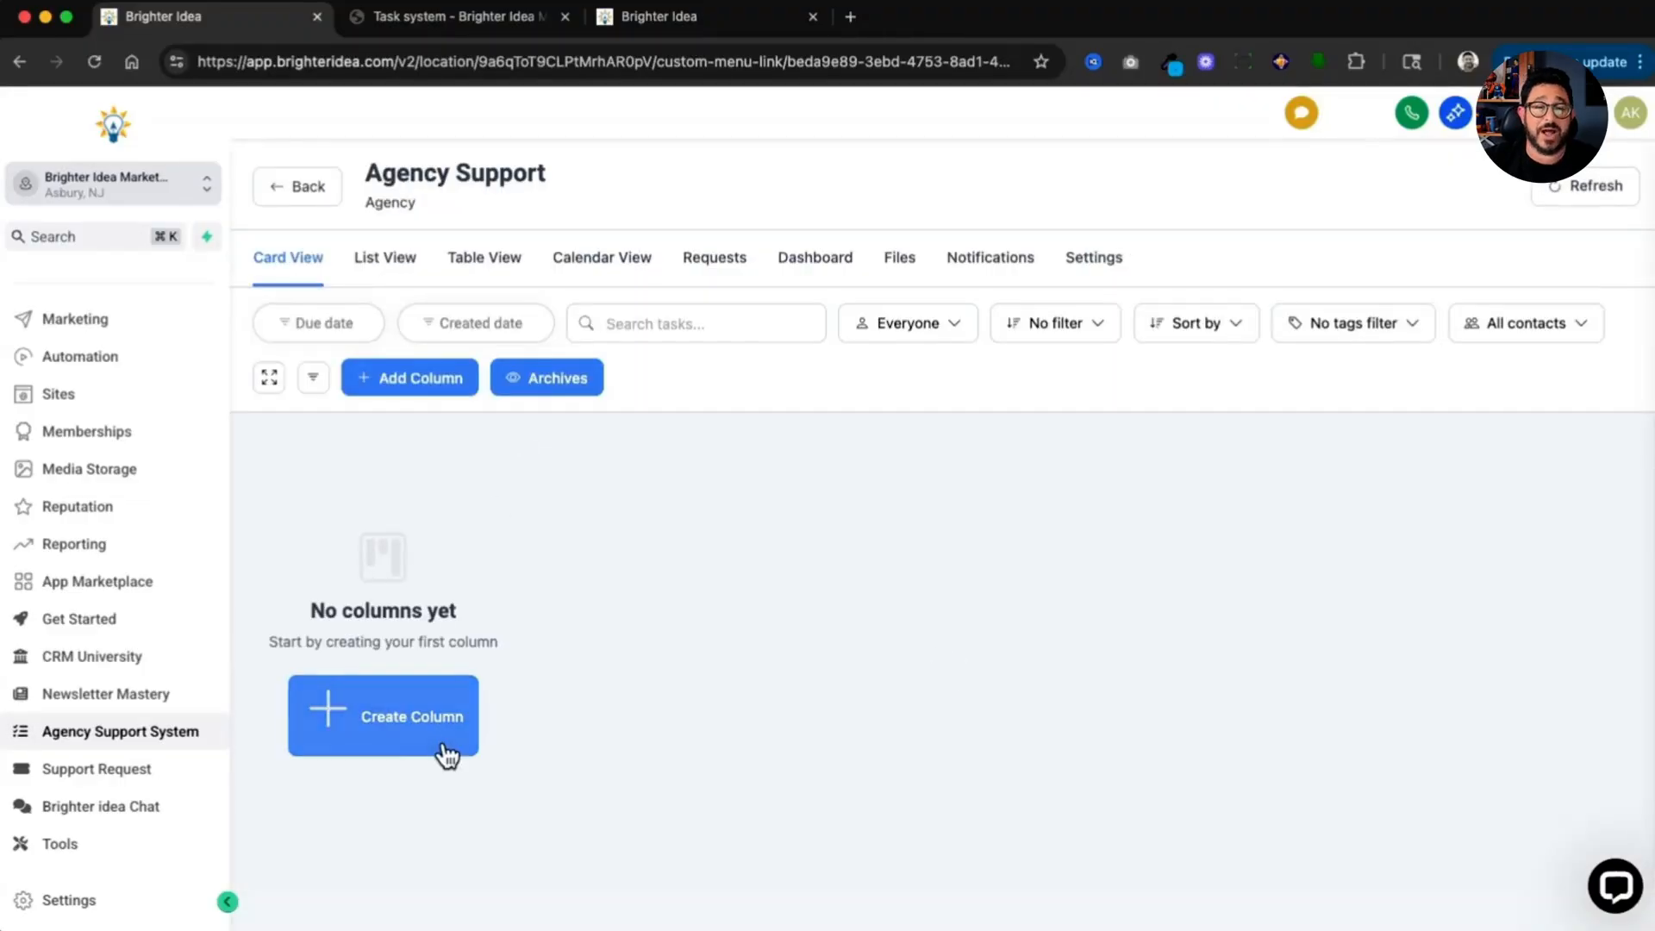
pyautogui.click(420, 722)
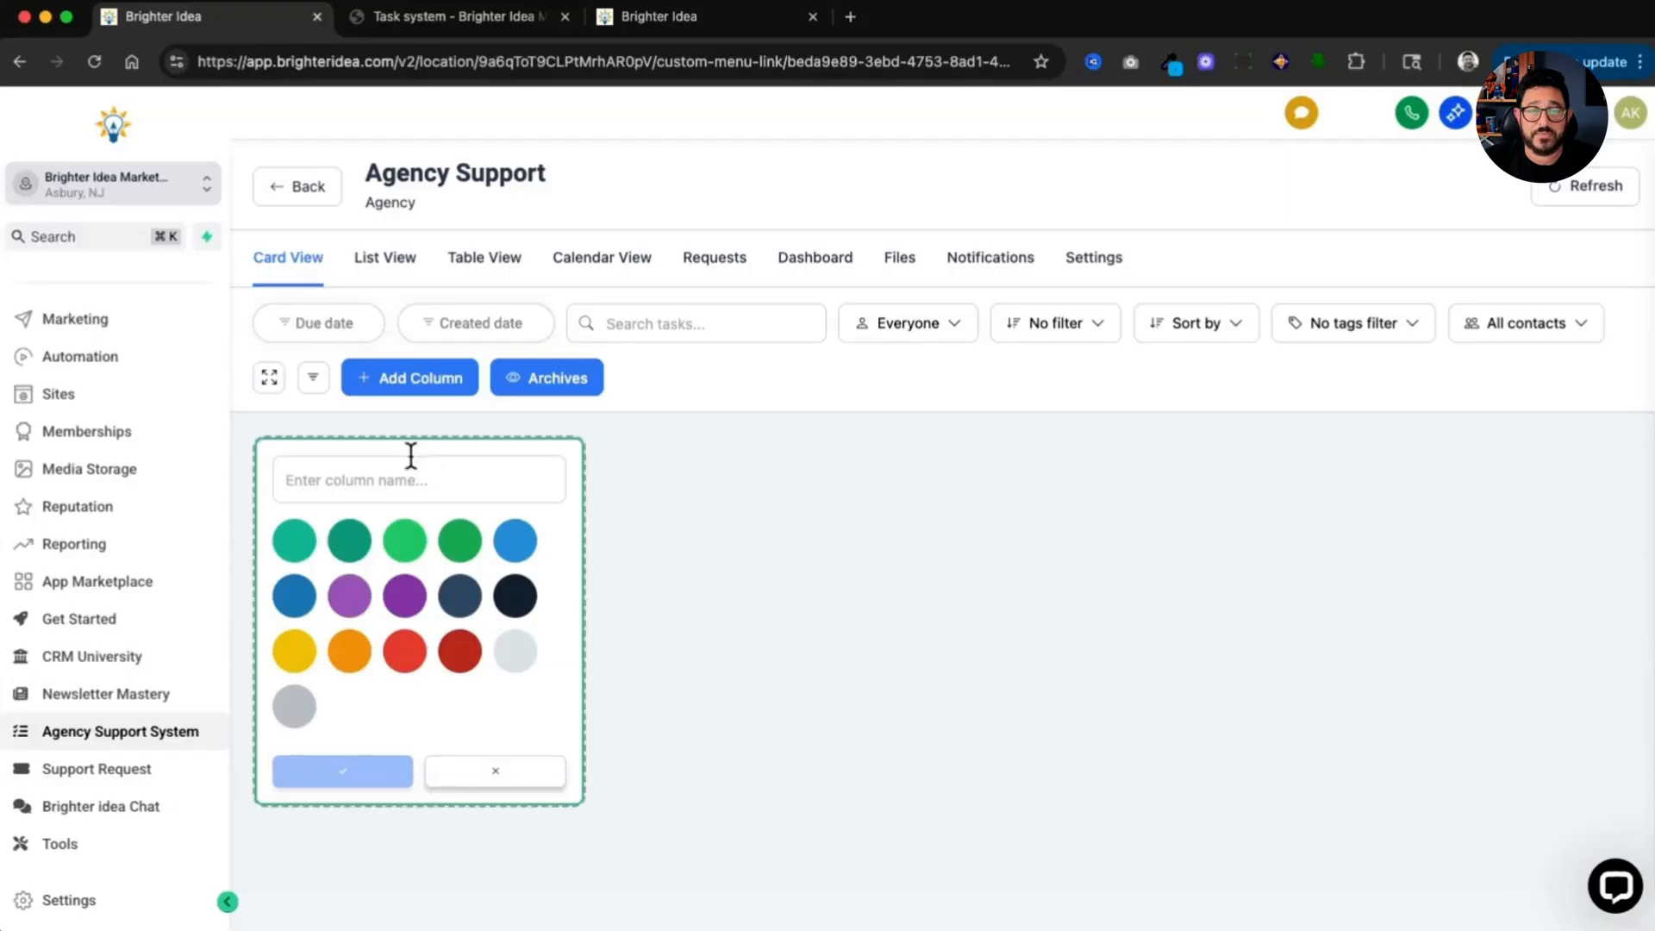
pyautogui.click(411, 468)
pyautogui.write('Todo')
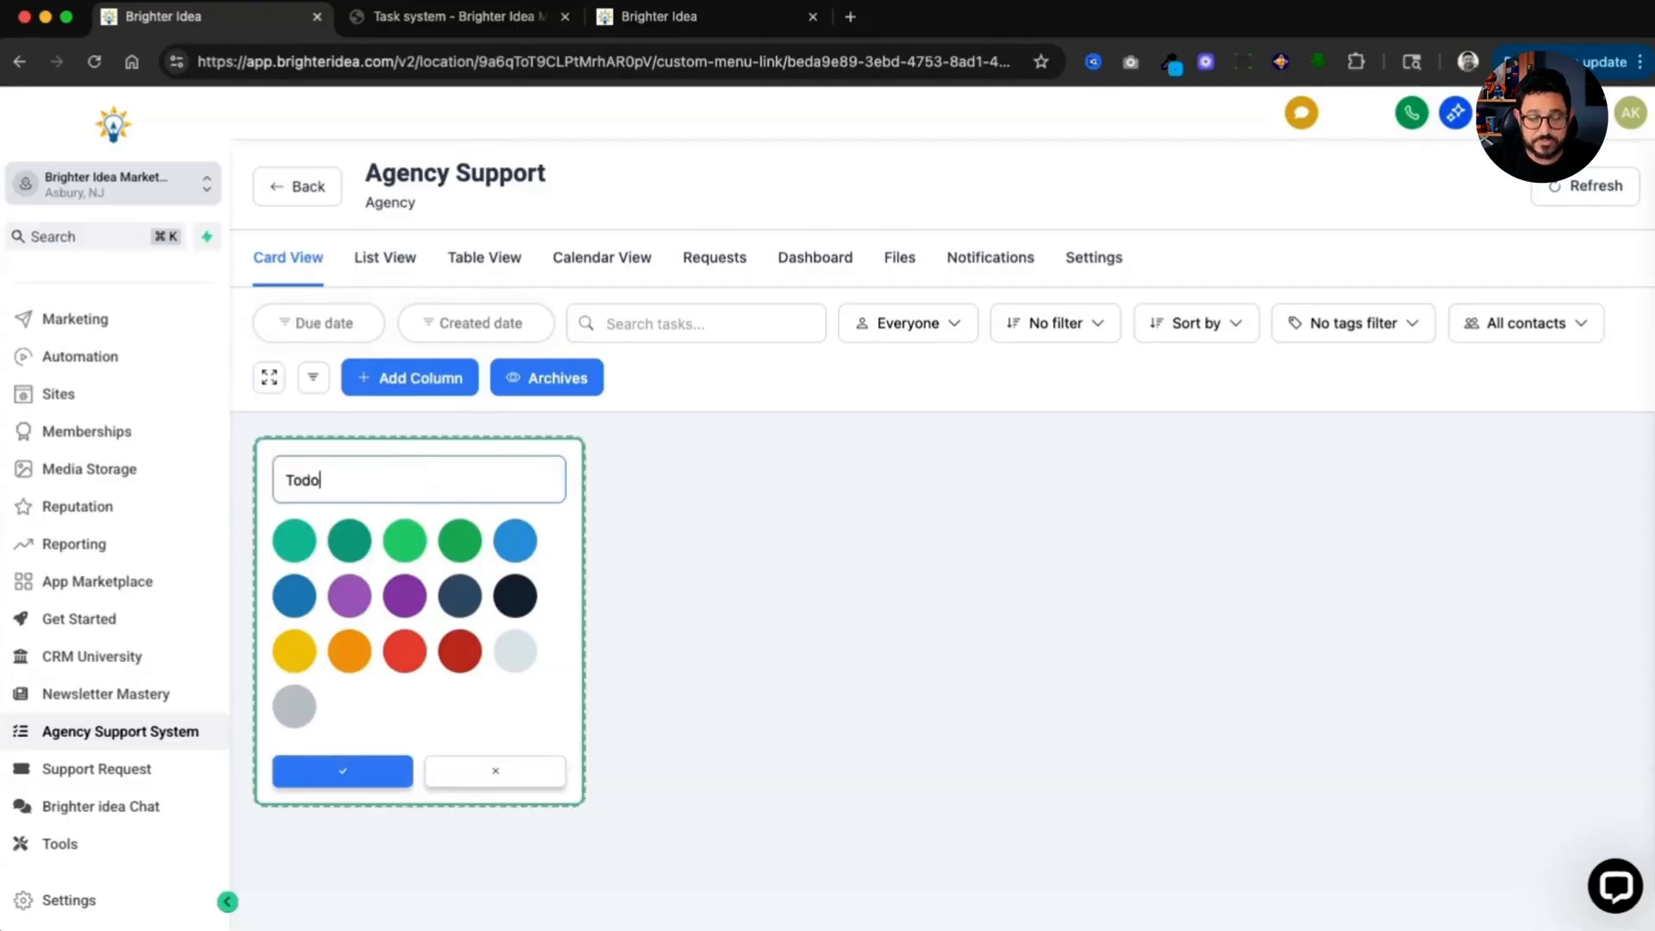
pyautogui.press('Return')
pyautogui.write('In Progress')
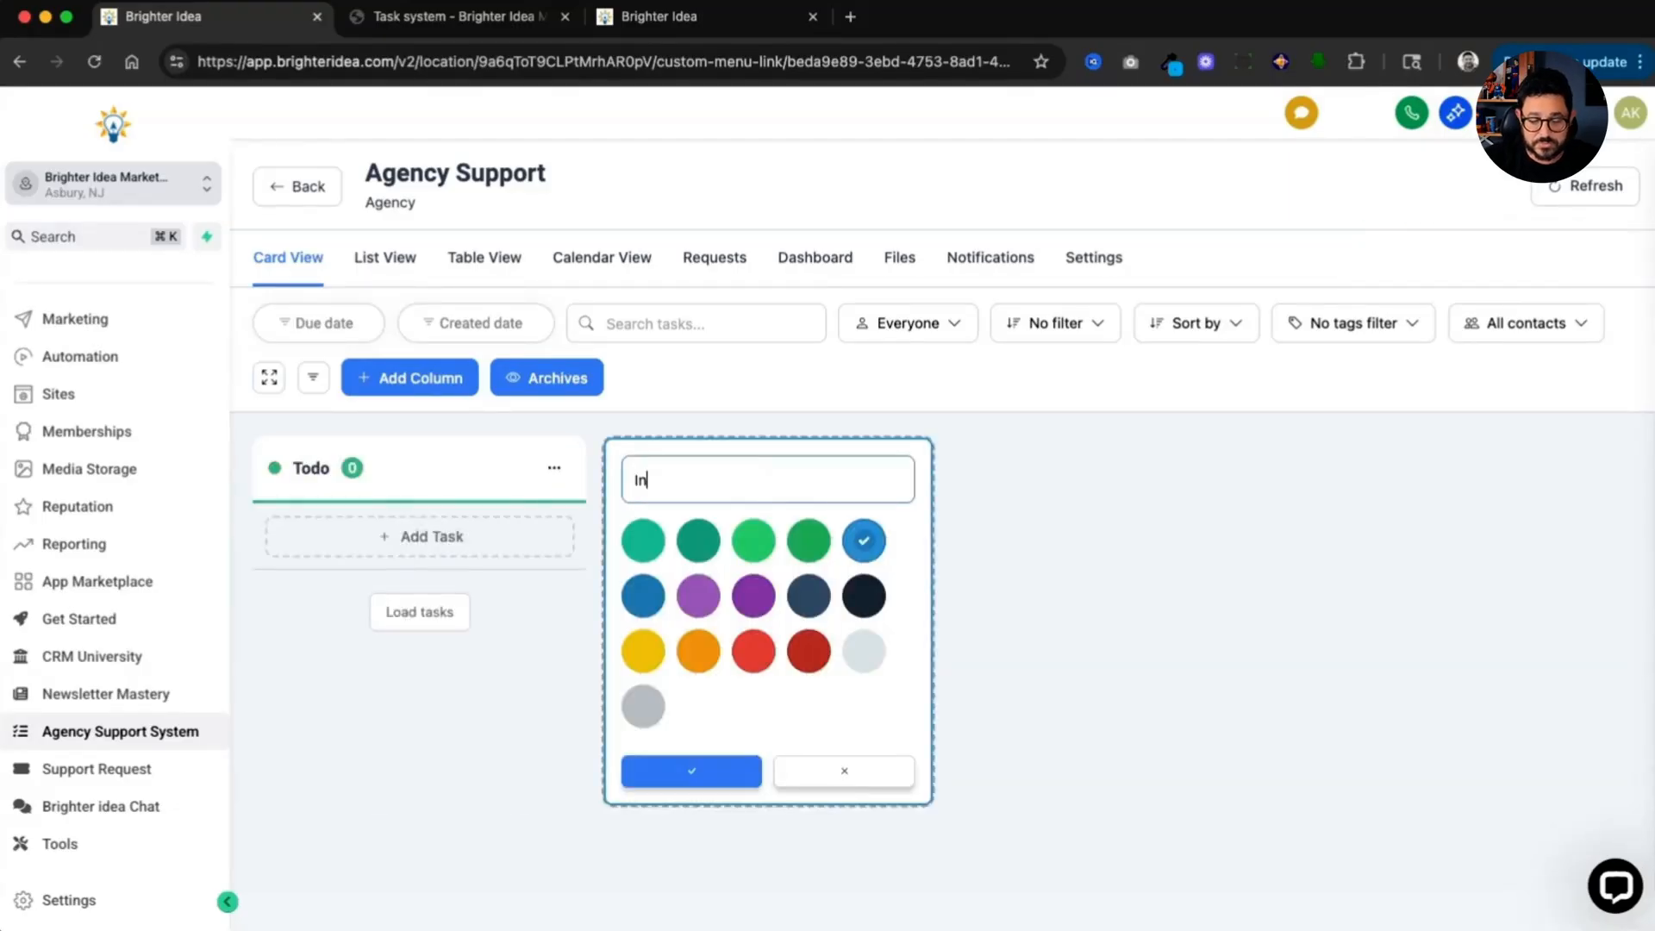
pyautogui.press('Return')
# Step: Add a Review column and a black Complete column to the board
pyautogui.click(1028, 488)
pyautogui.write('Review')
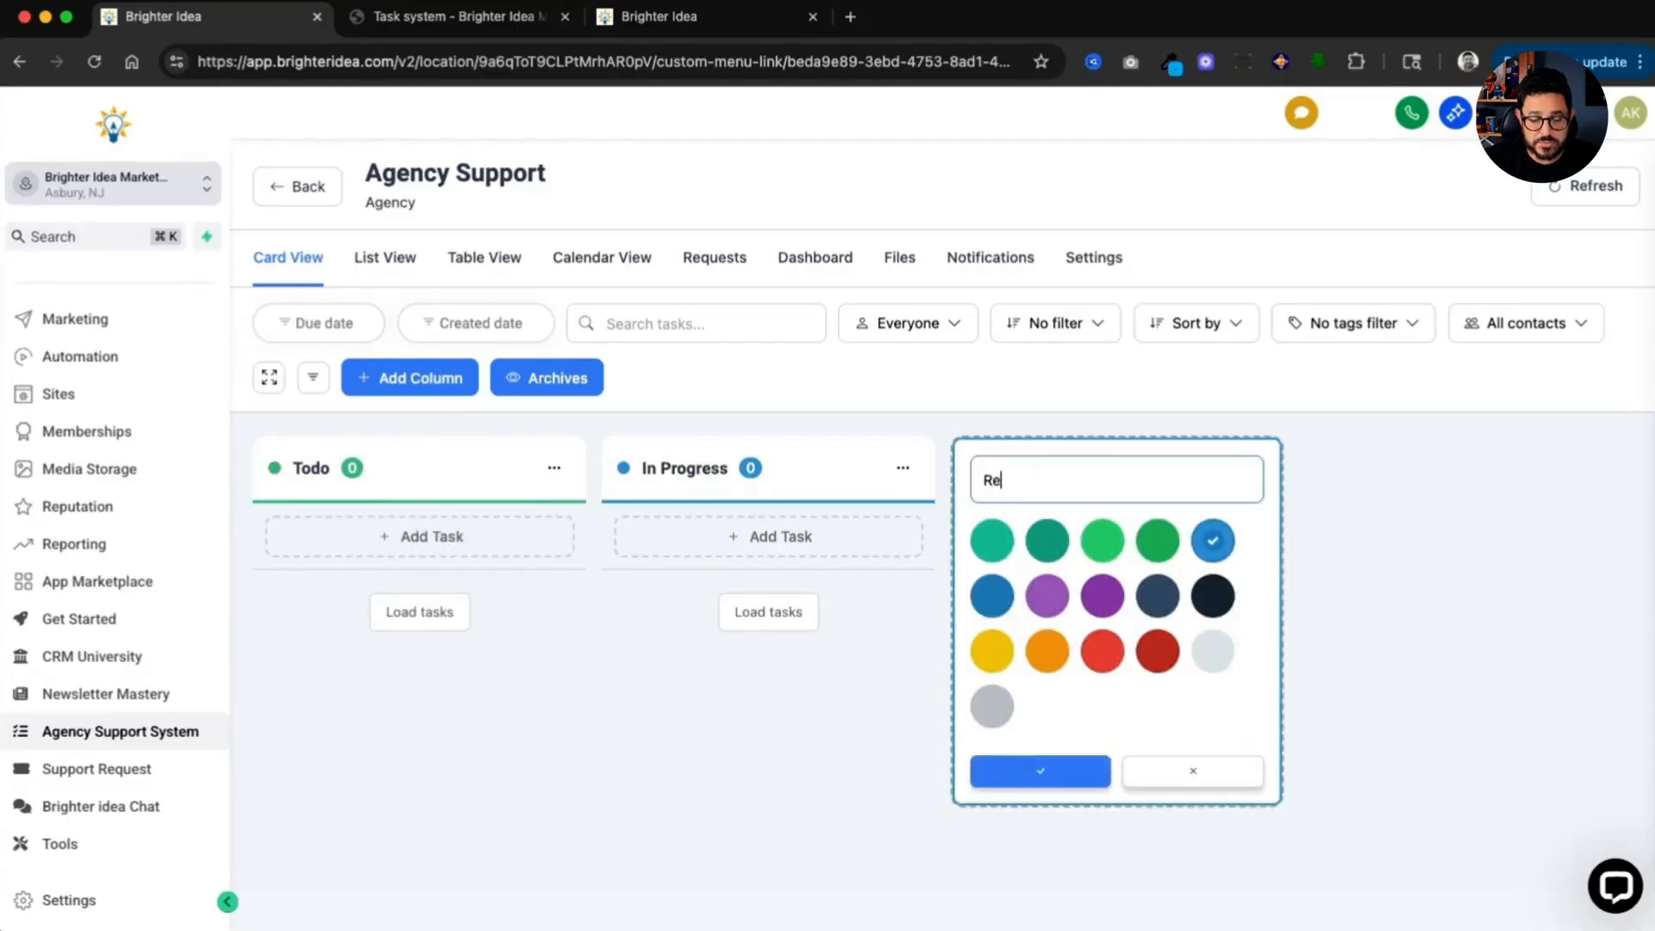
pyautogui.click(1088, 778)
pyautogui.click(1467, 471)
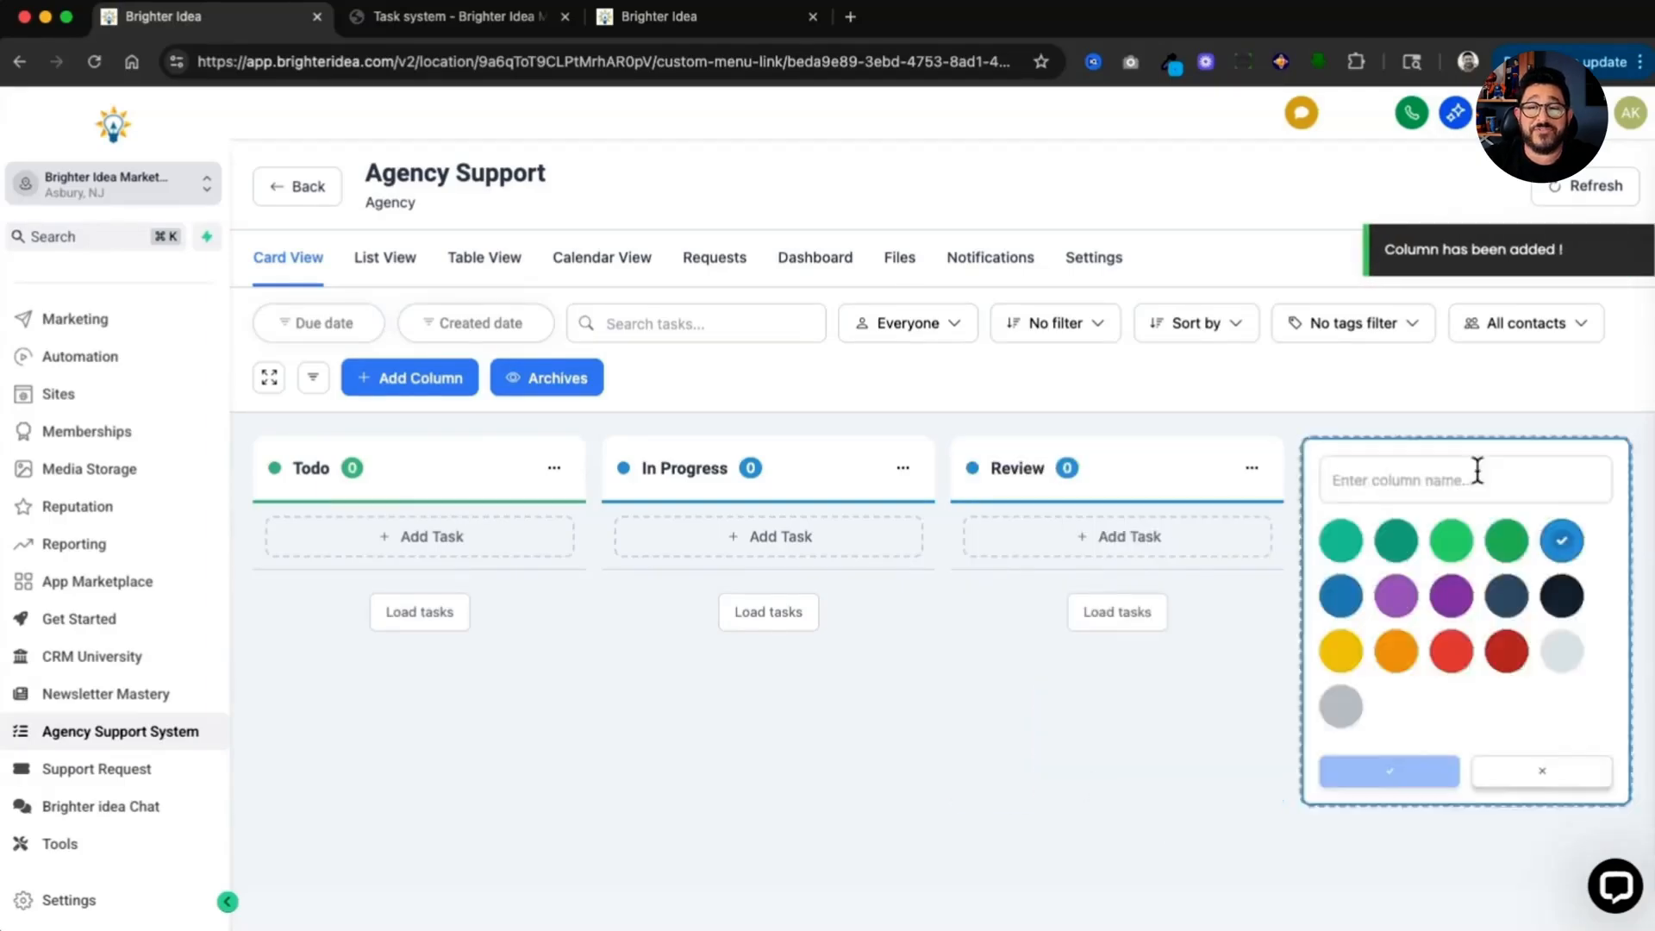
pyautogui.write('Complete')
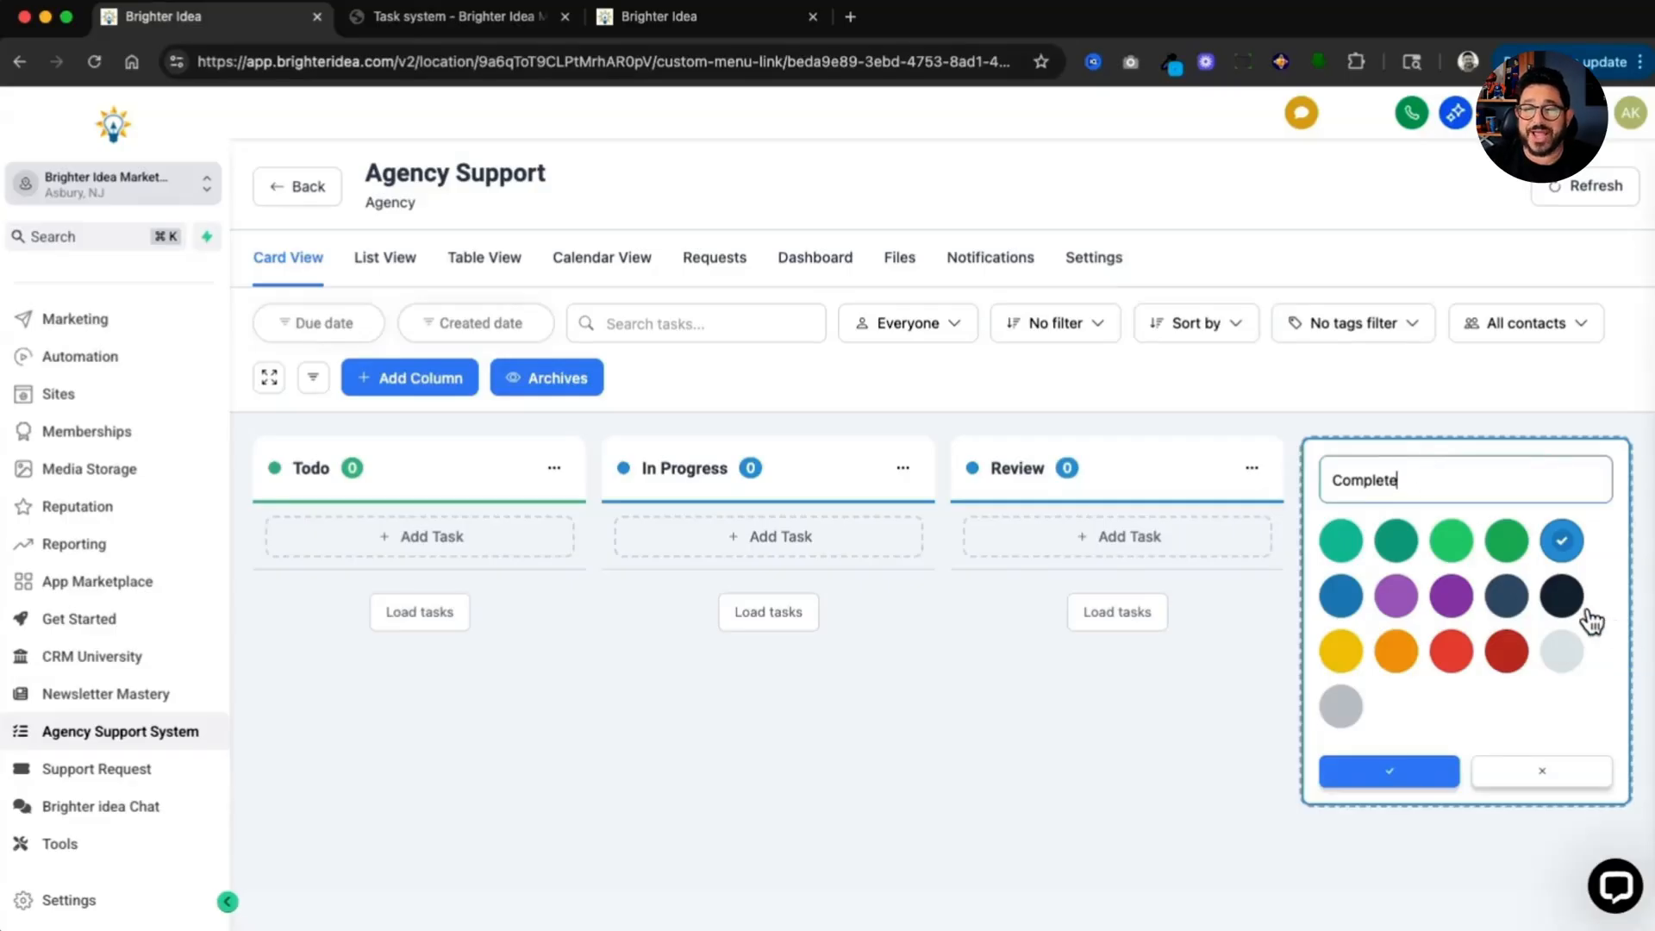
pyautogui.click(1561, 595)
pyautogui.click(1374, 780)
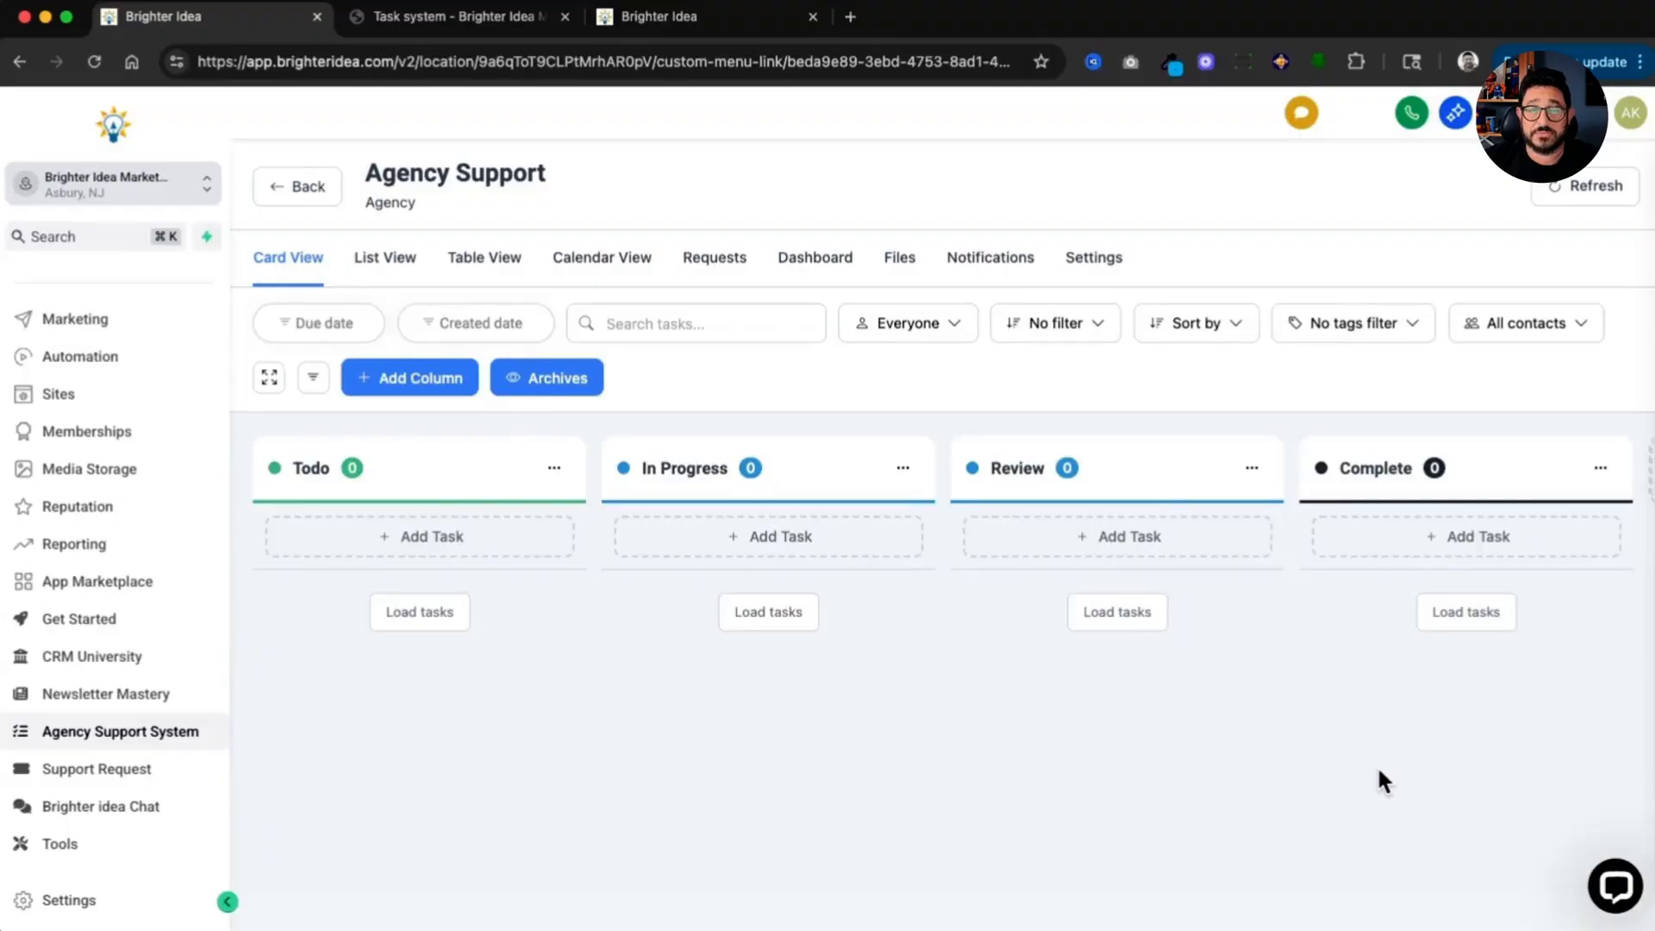
# Step: Turn on email notifications for the project
pyautogui.click(955, 264)
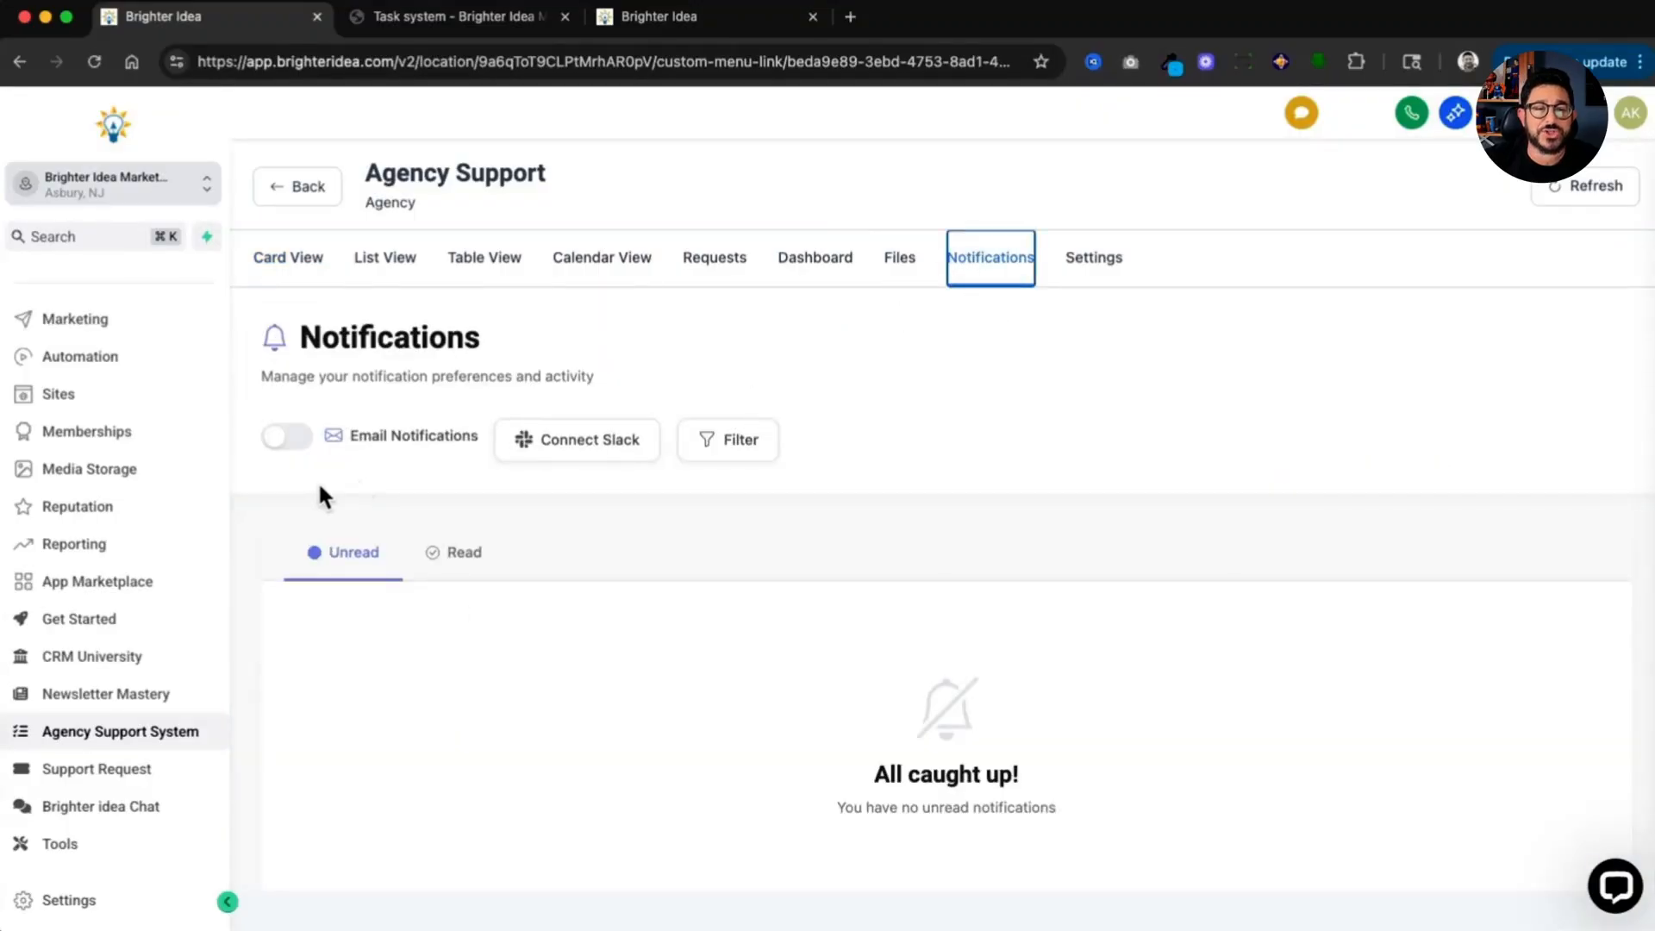
pyautogui.click(293, 454)
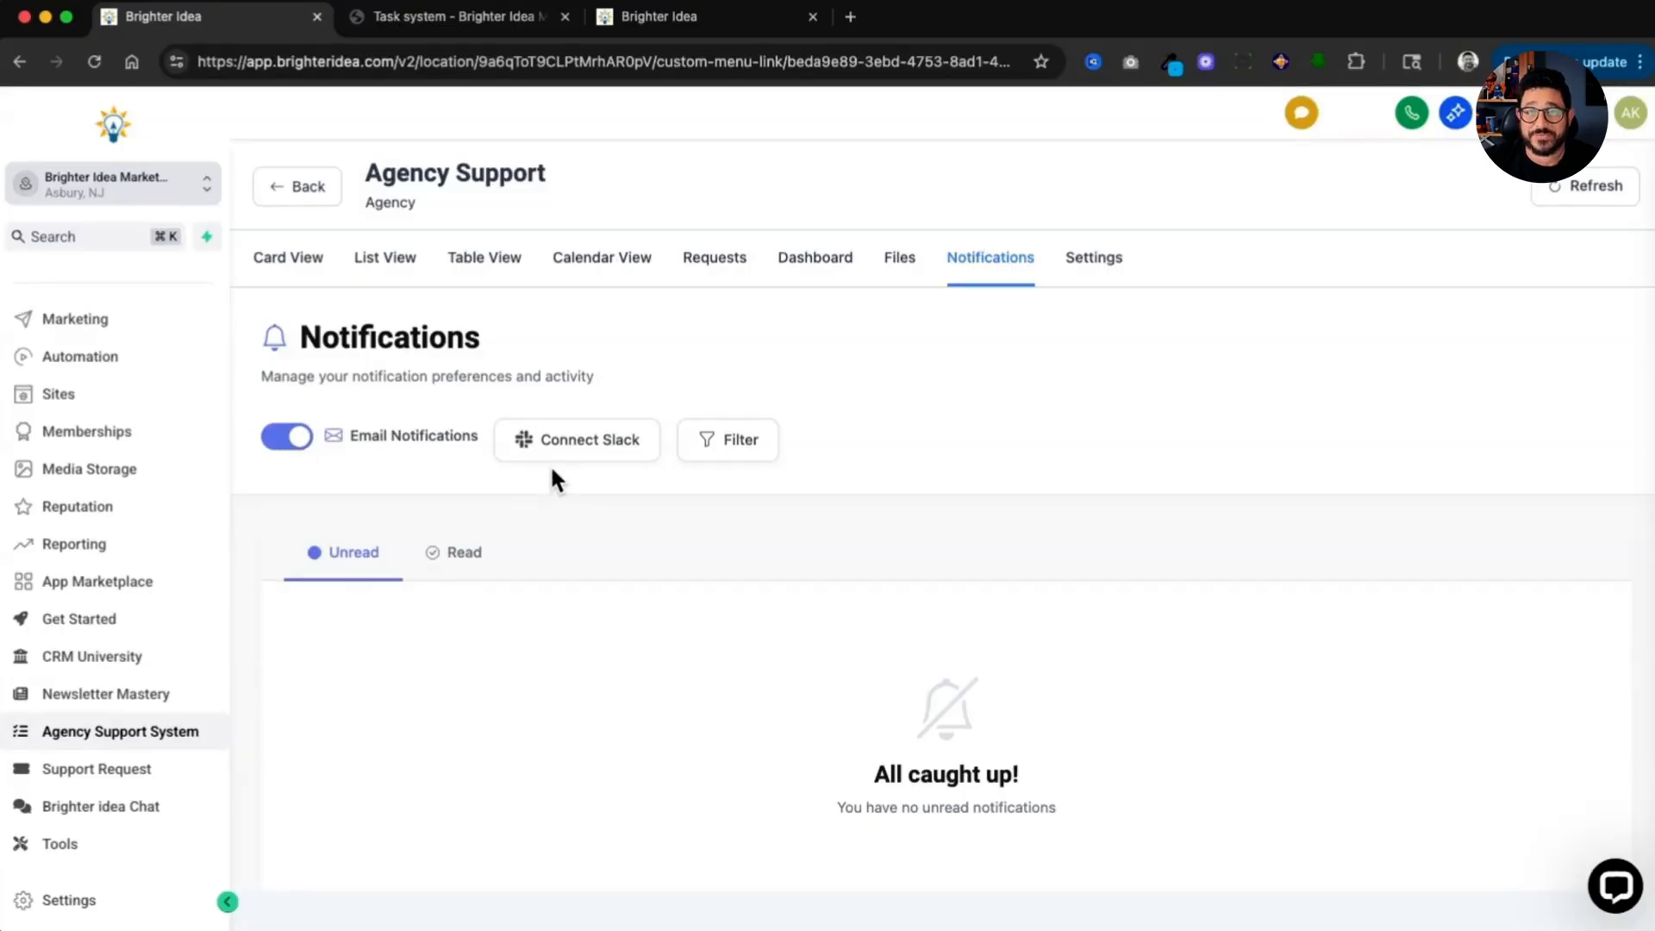
# Step: Open the project settings and start the task nomenclature with the Title attribute followed by a | separator
pyautogui.click(1088, 280)
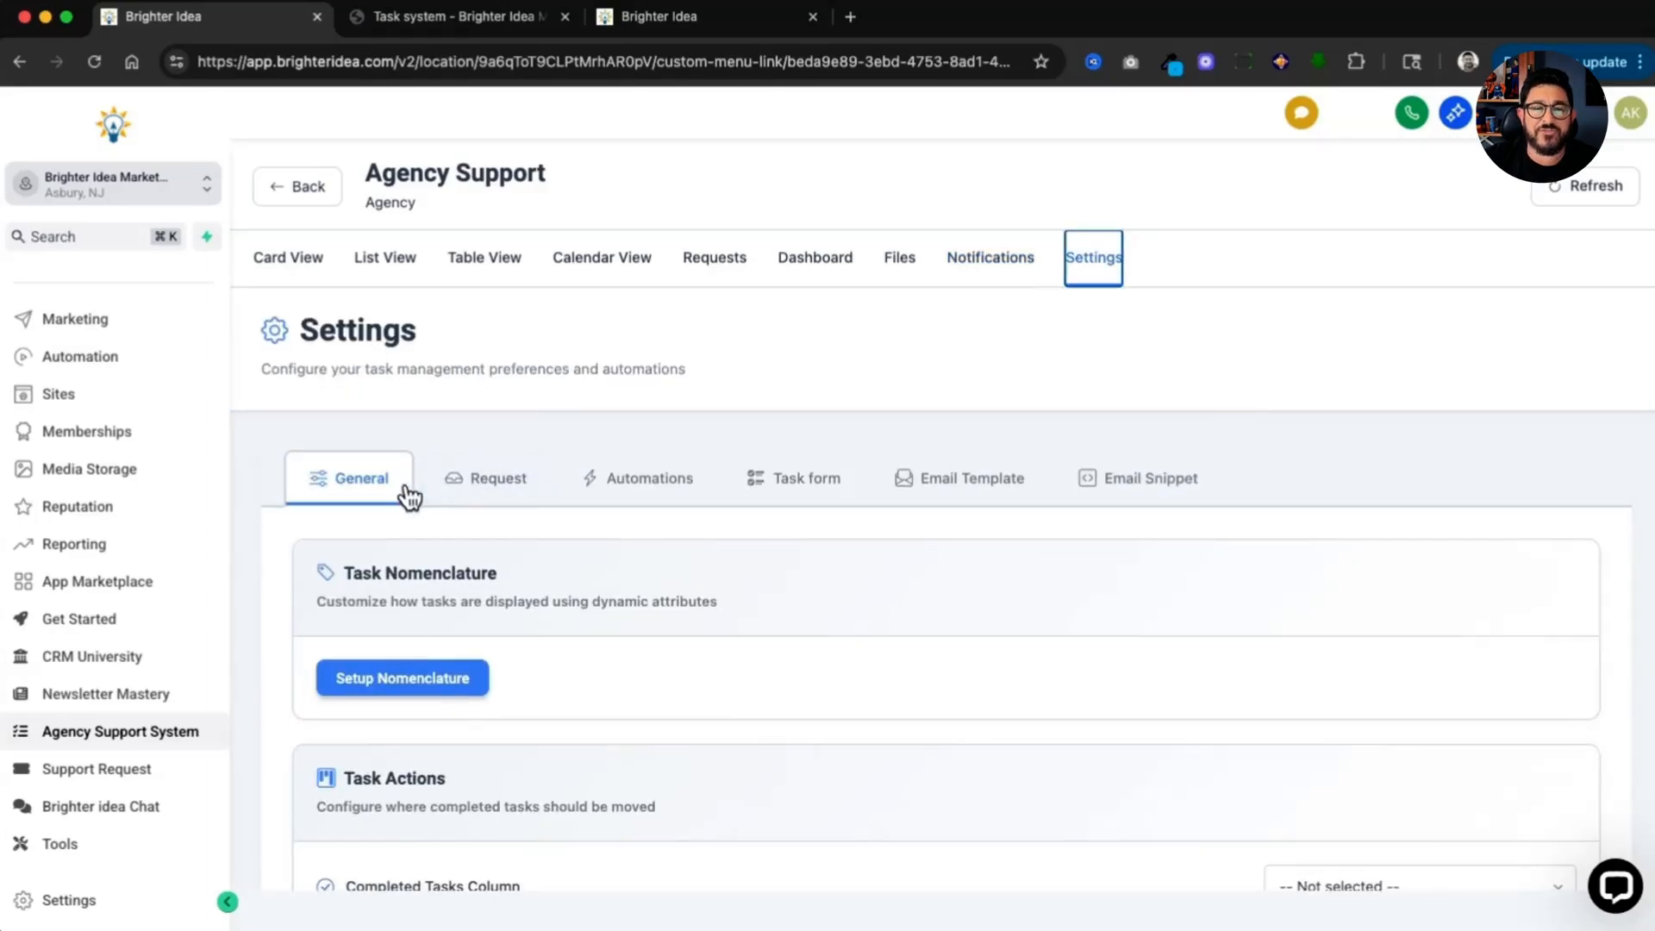
pyautogui.scroll(-3, 409, 496)
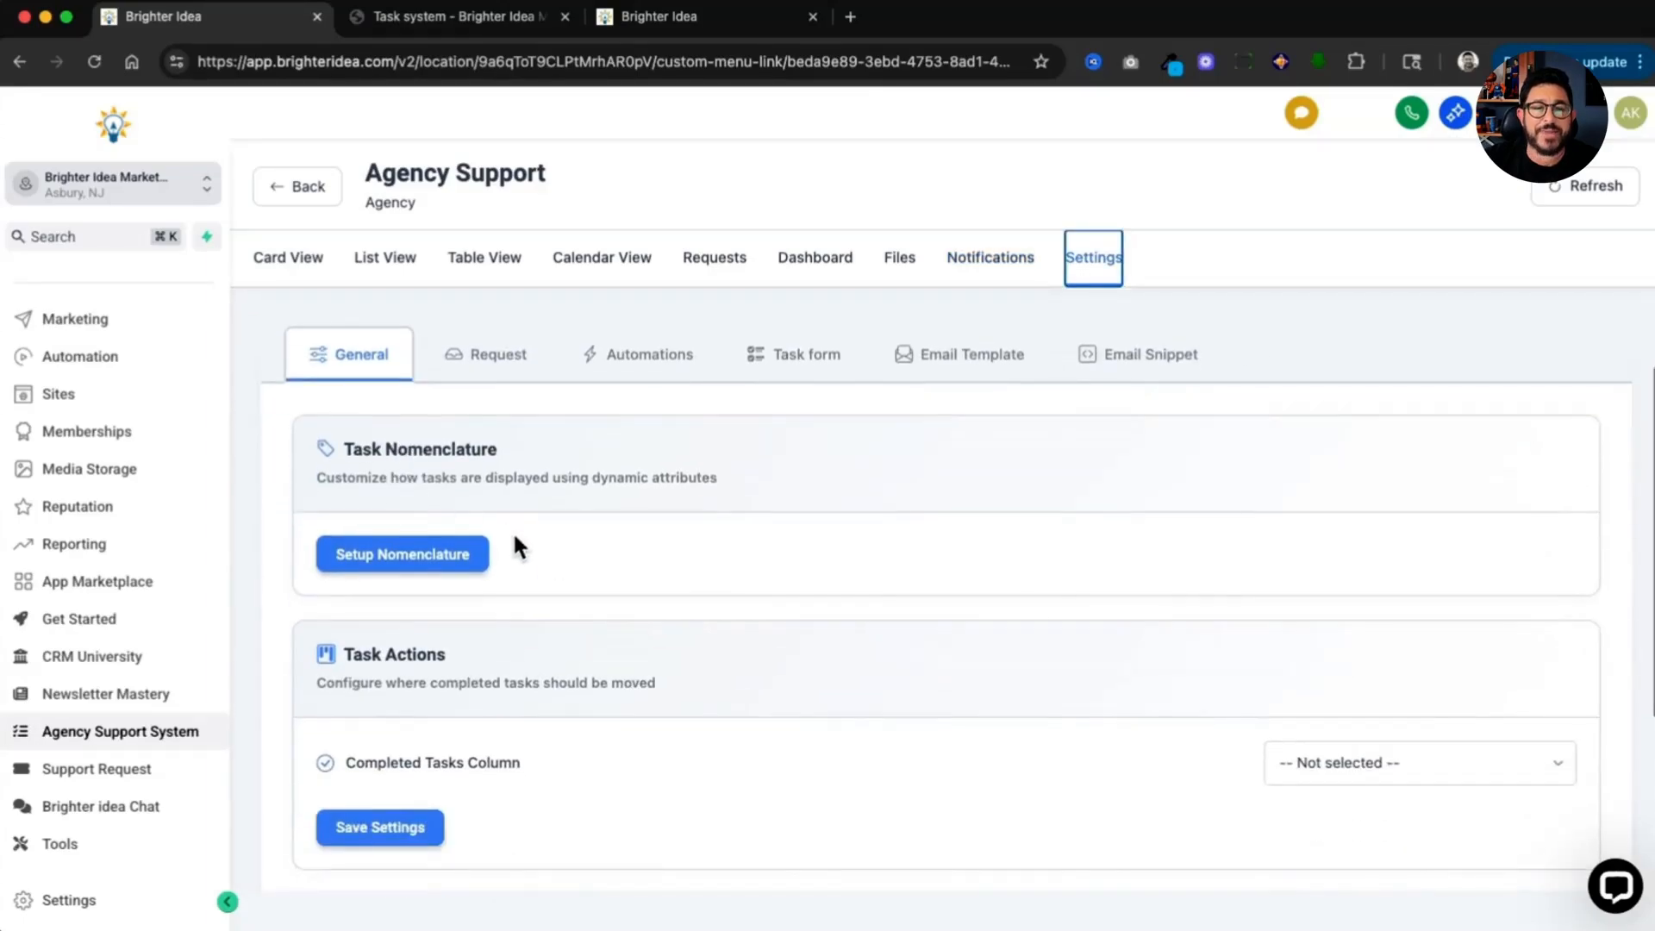
pyautogui.click(455, 564)
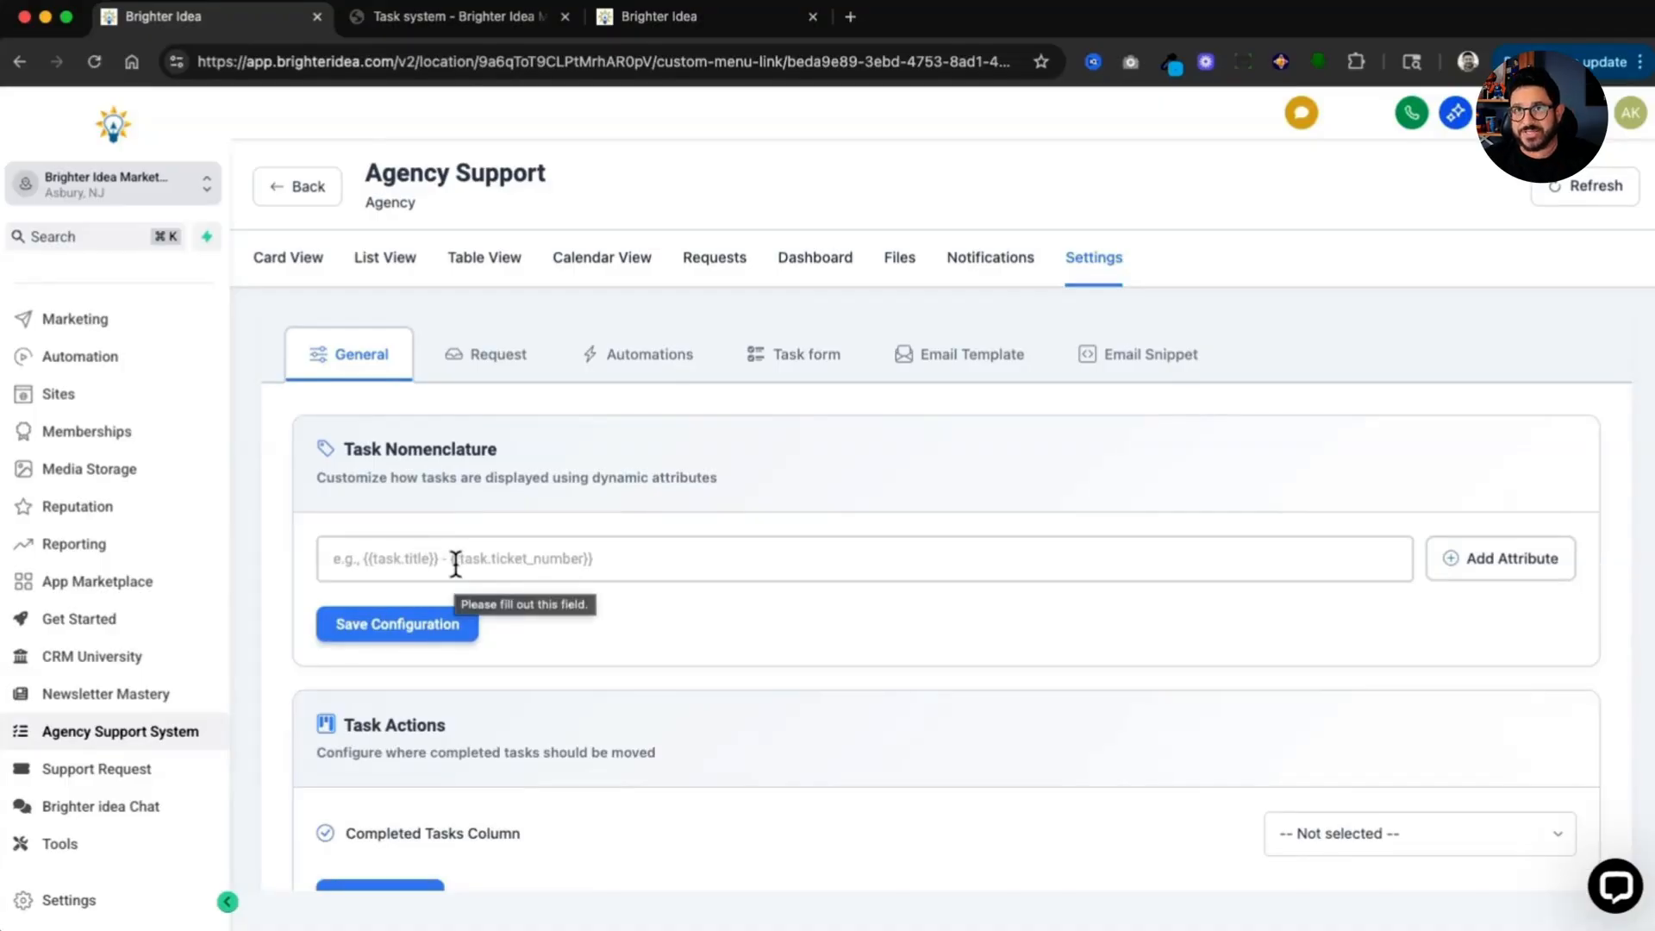
pyautogui.click(455, 562)
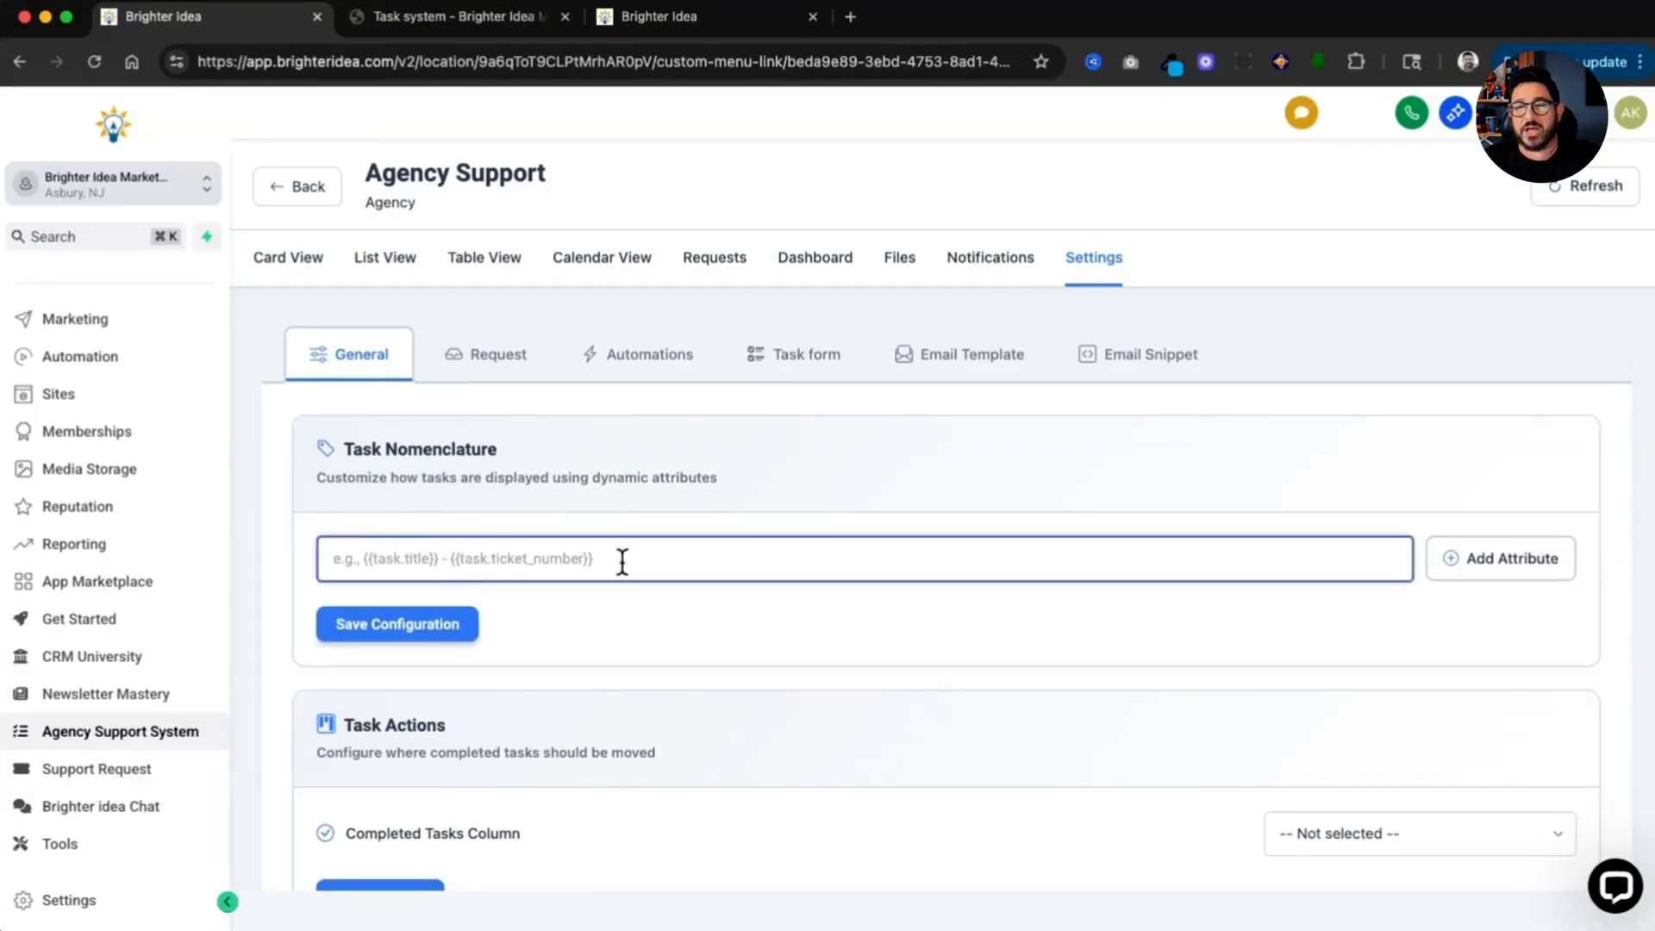
pyautogui.click(1511, 562)
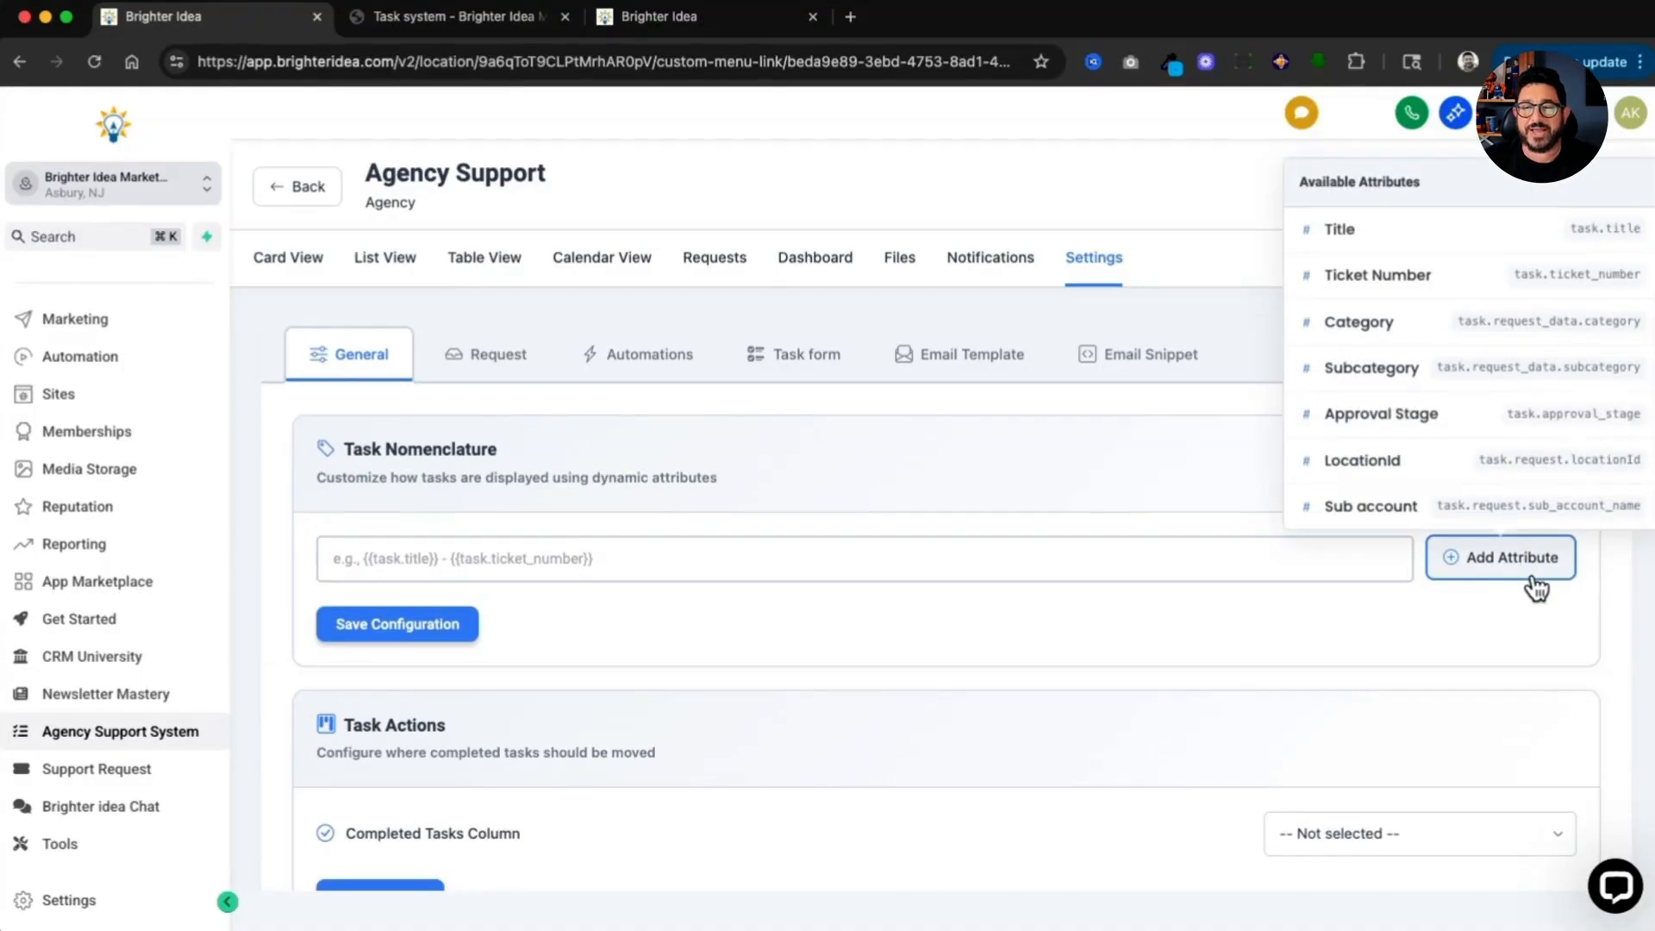
pyautogui.click(1394, 225)
pyautogui.click(846, 558)
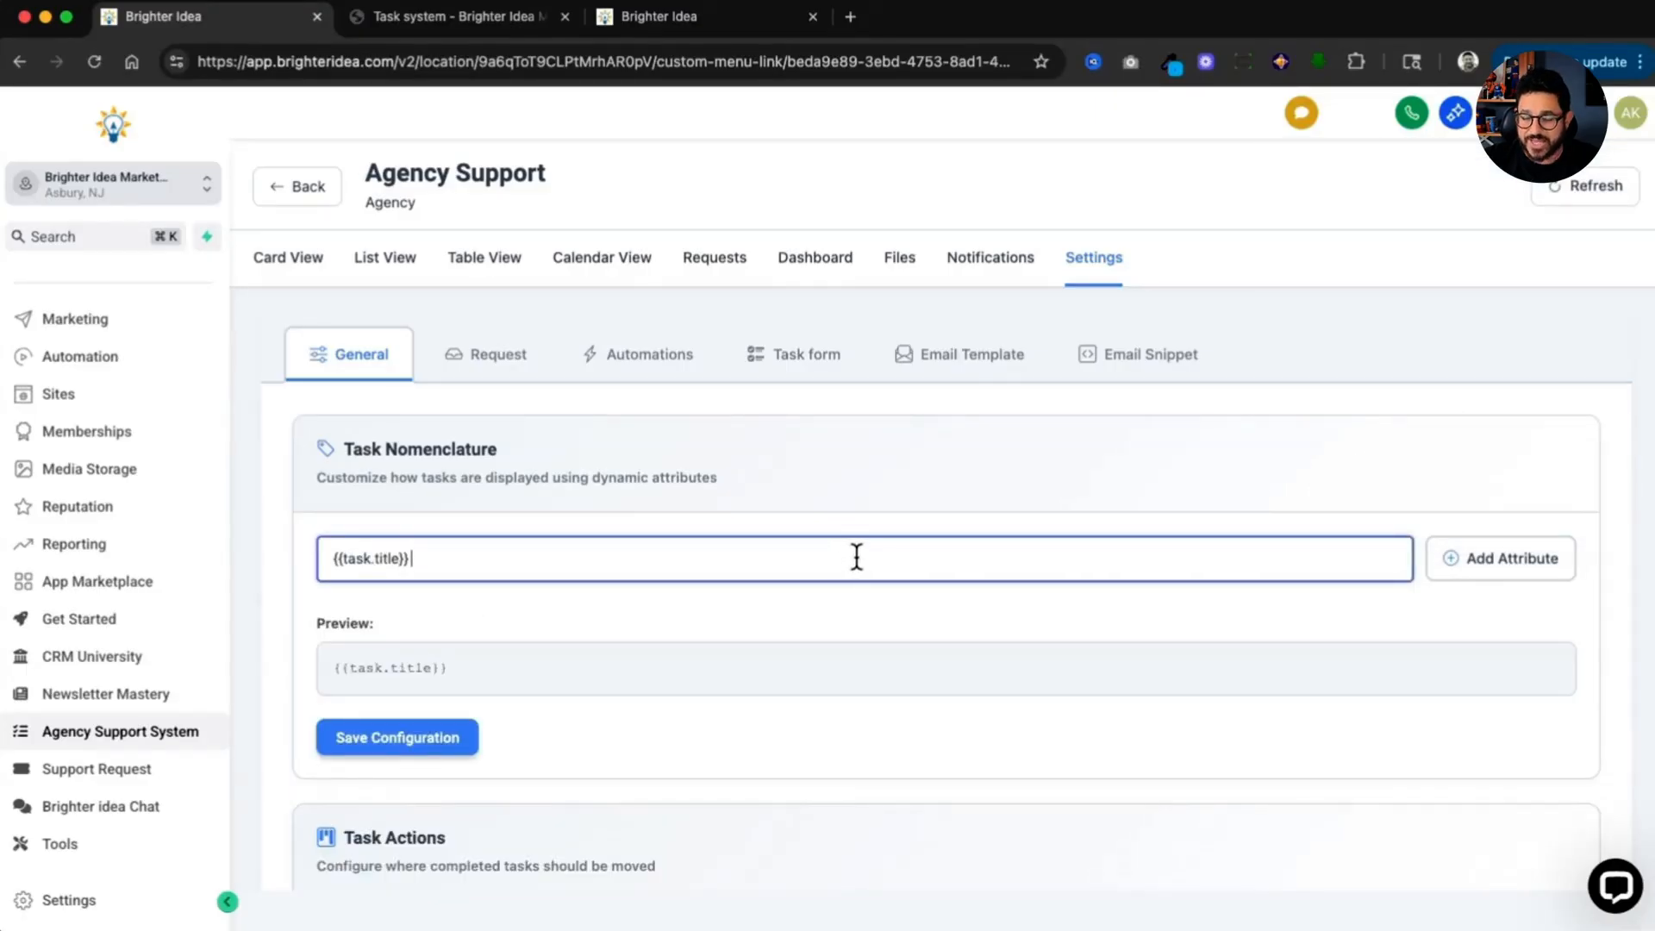
pyautogui.write('|')
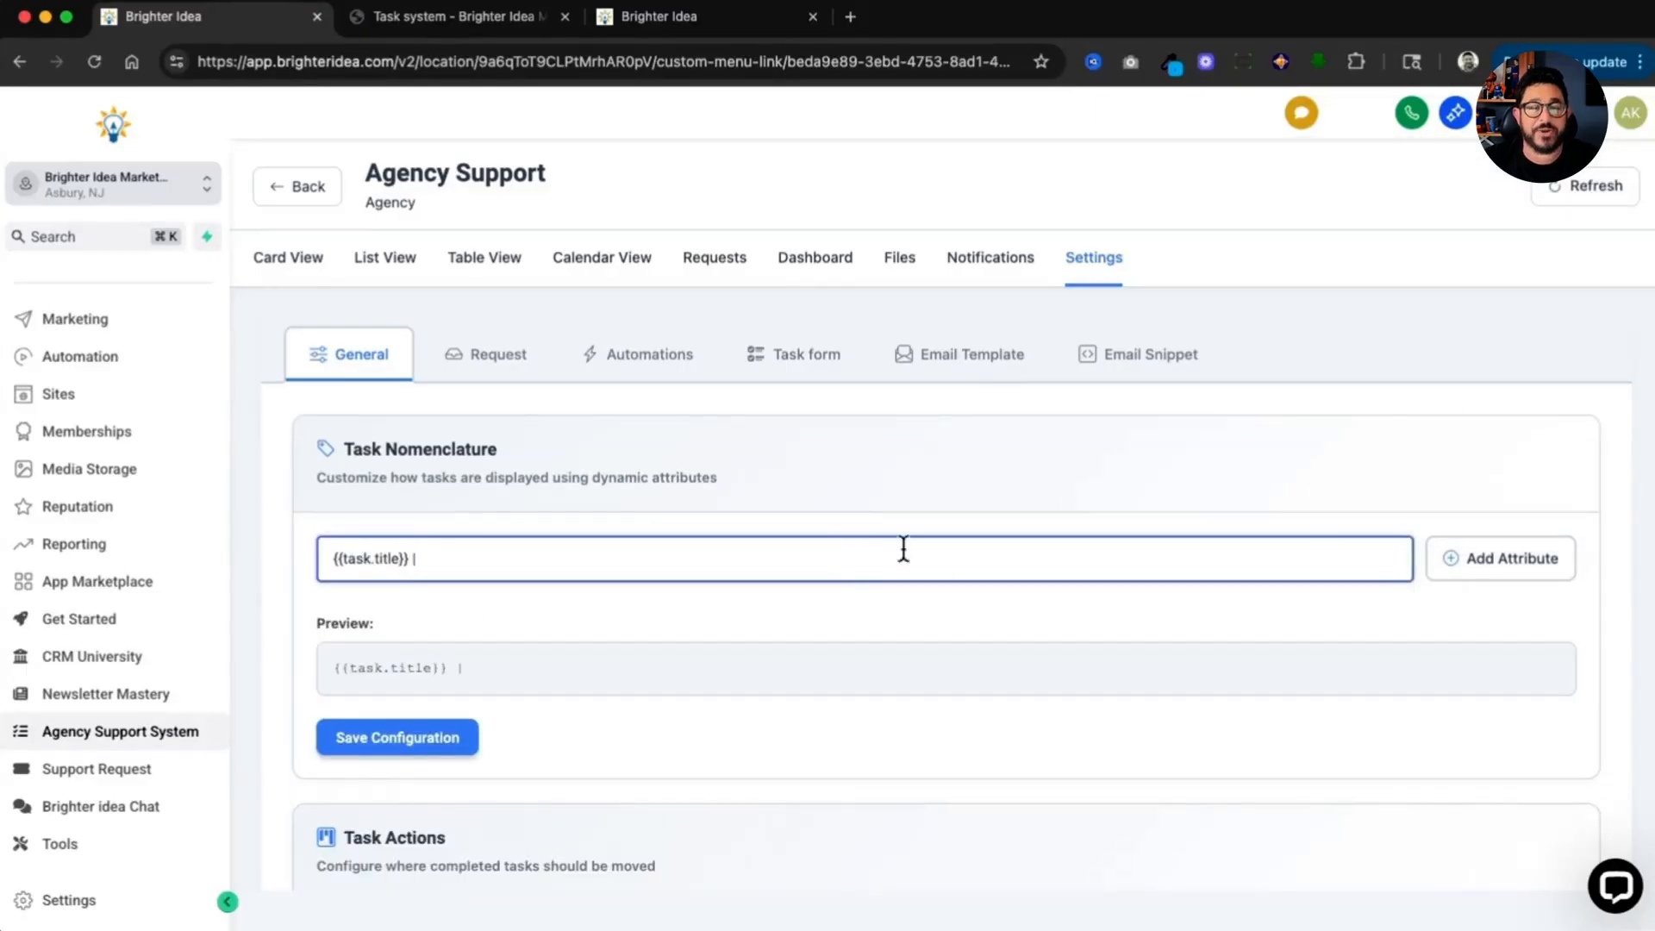
# Step: Append the Sub account attribute to the task nomenclature and save the configuration
pyautogui.click(1466, 571)
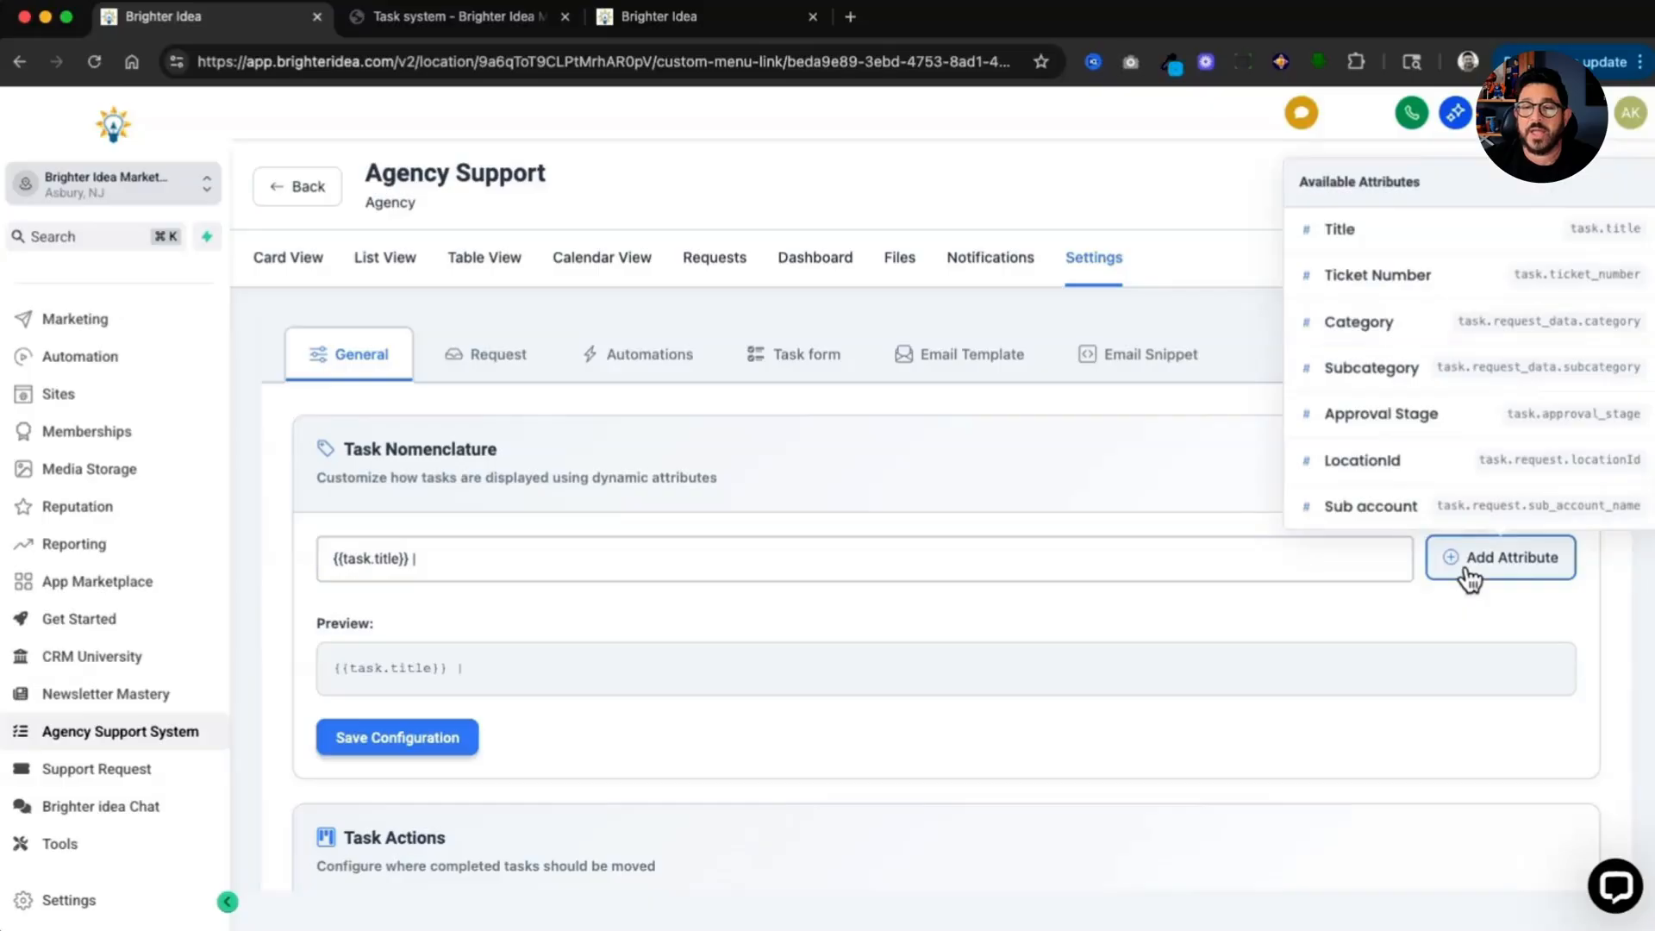
pyautogui.click(1433, 512)
pyautogui.scroll(-1, 1466, 443)
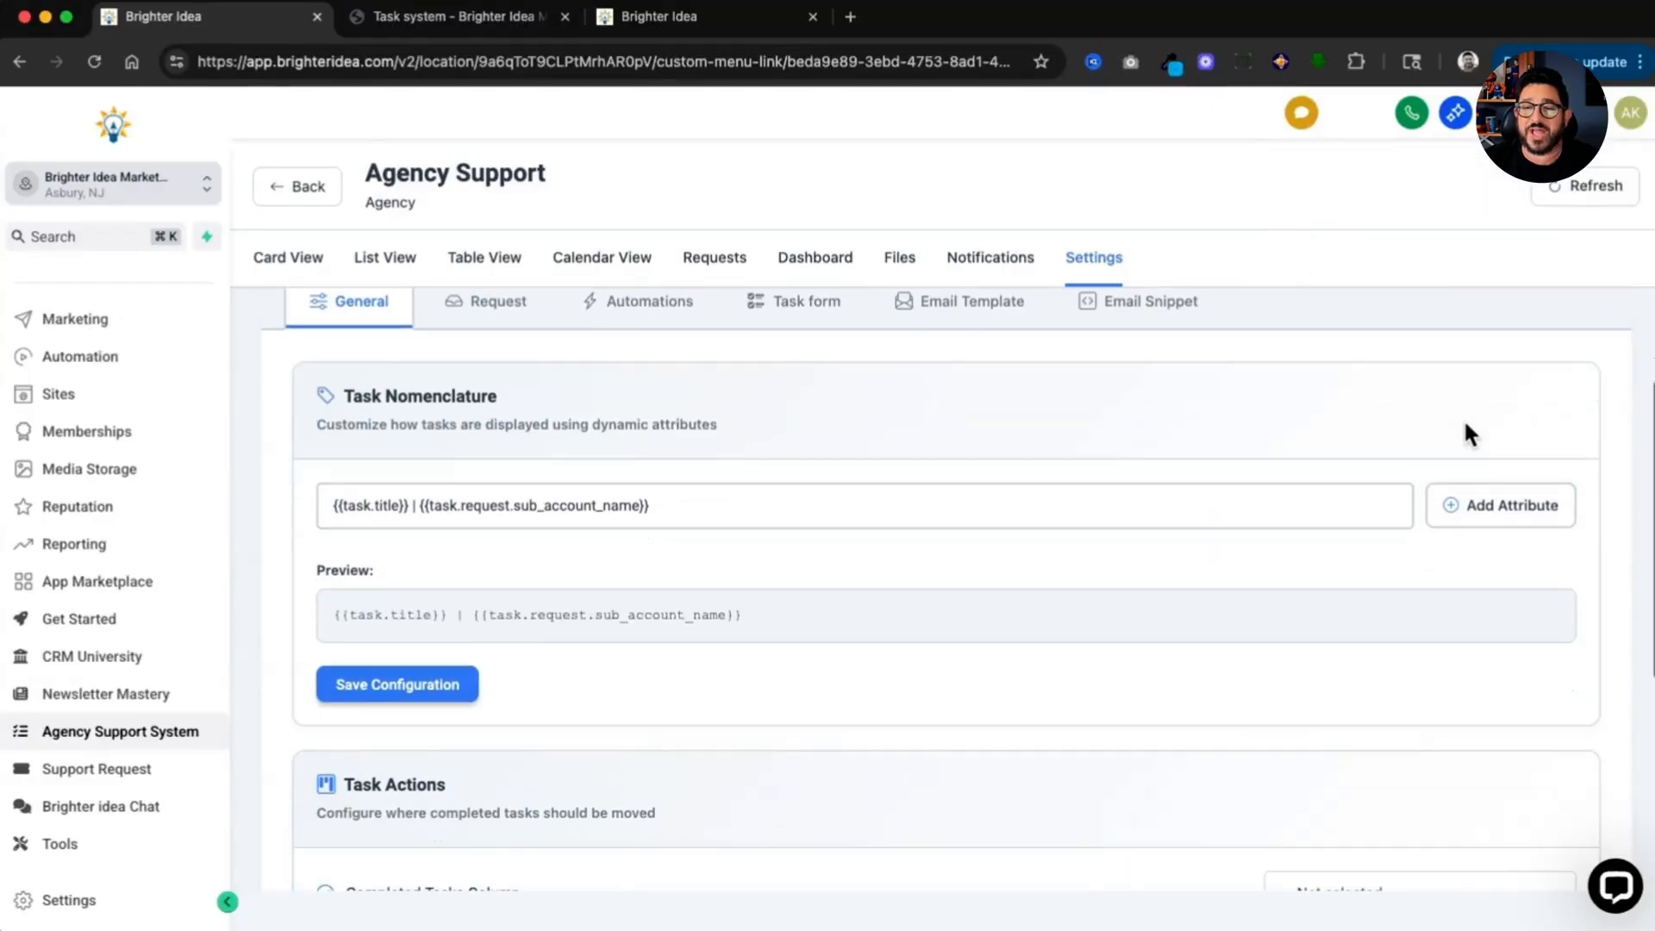
pyautogui.click(1500, 503)
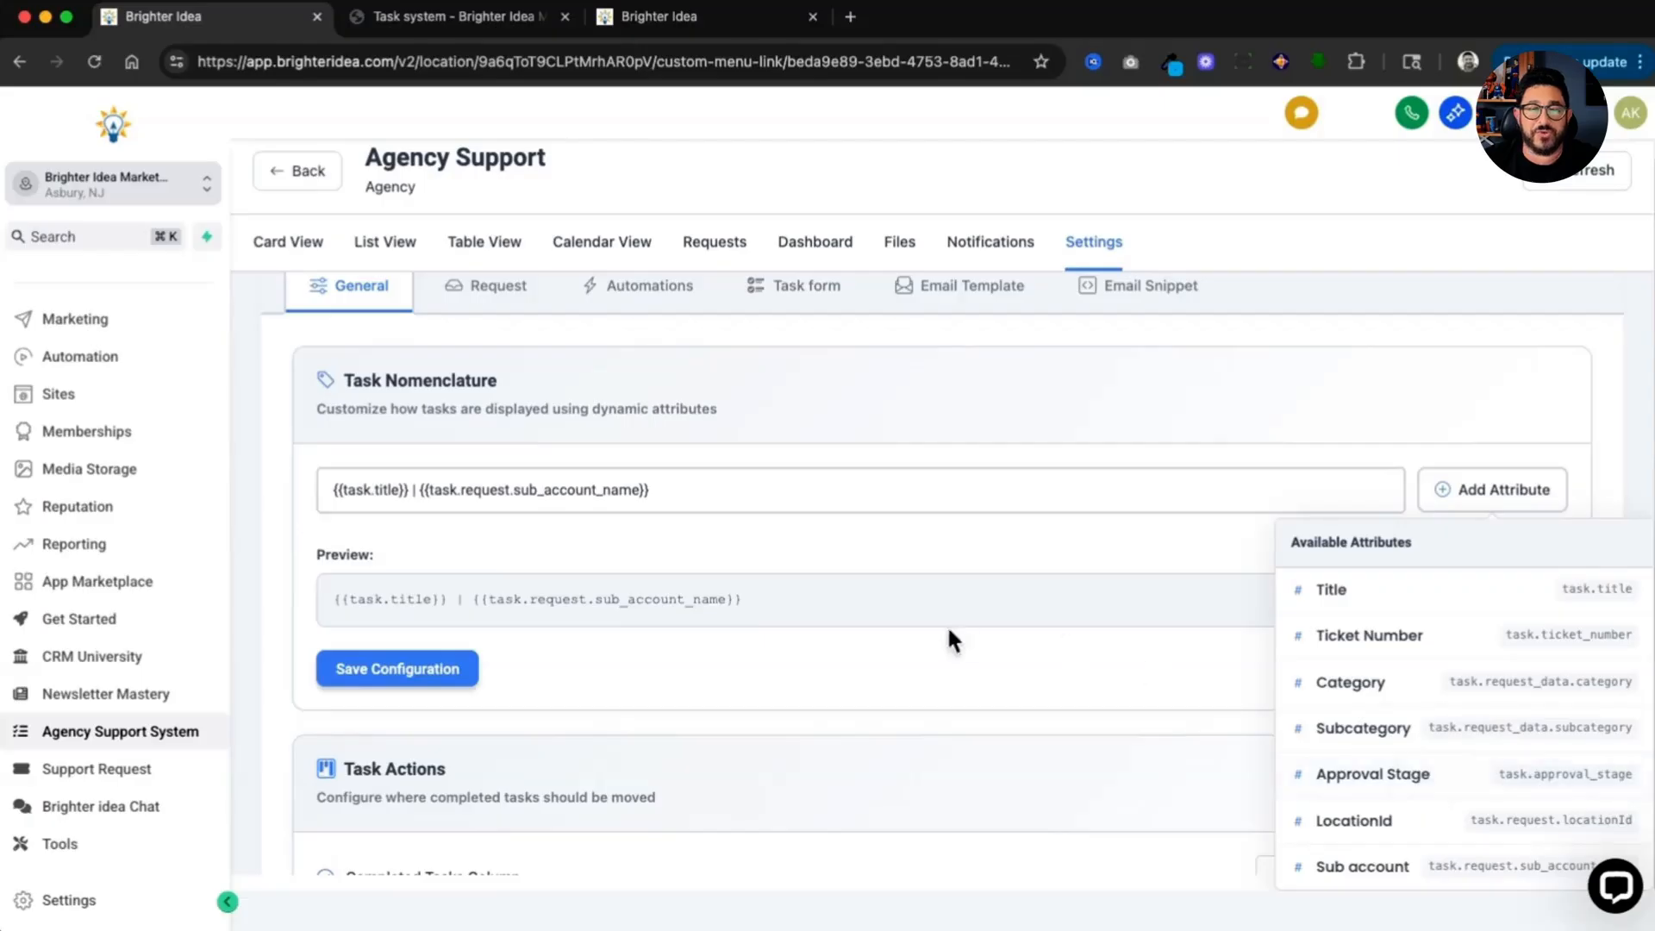
pyautogui.click(647, 683)
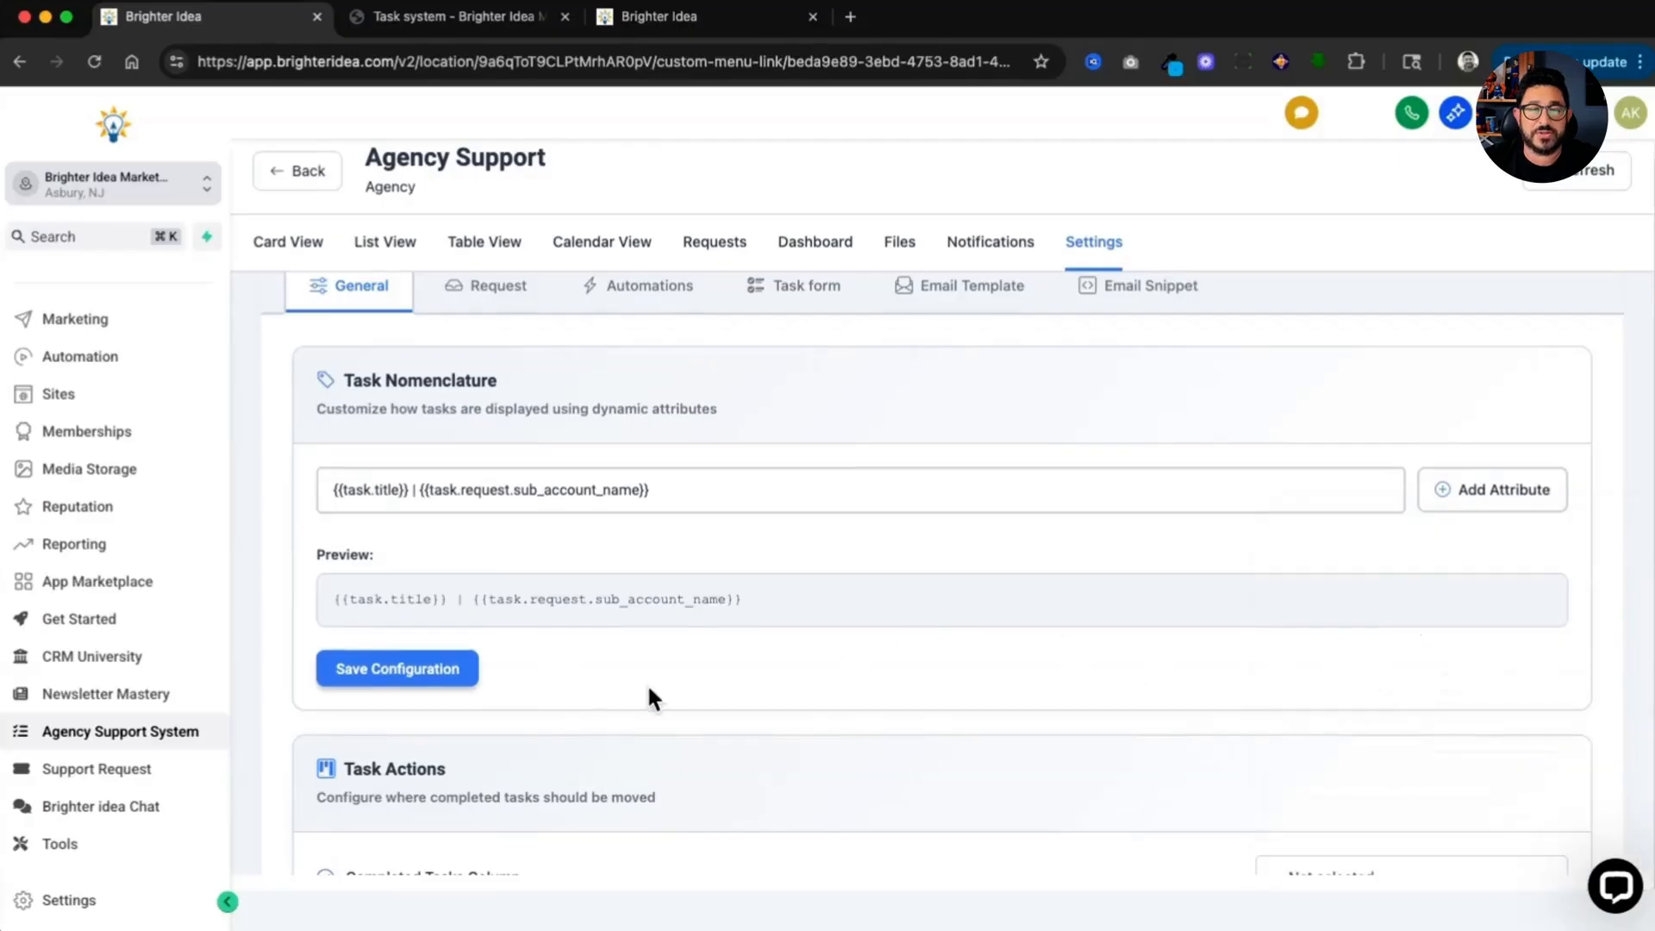
pyautogui.click(443, 681)
# Step: Set the completed tasks column to Complete and save the task action settings
pyautogui.scroll(-3, 527, 610)
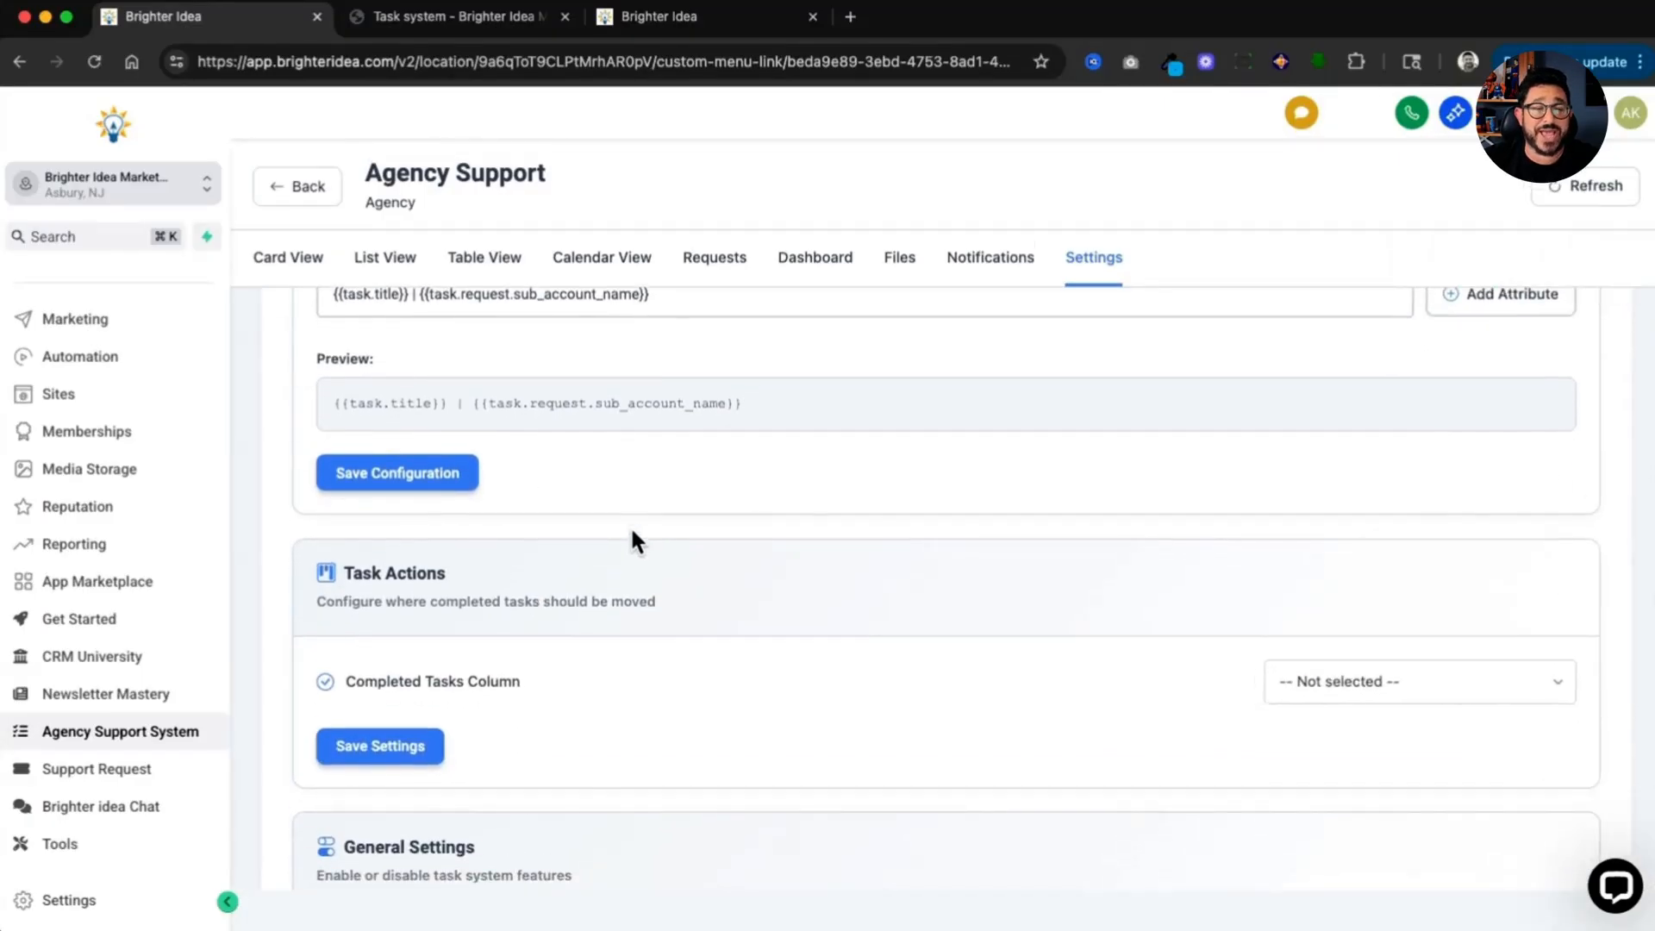
pyautogui.scroll(-1, 632, 532)
pyautogui.click(1355, 632)
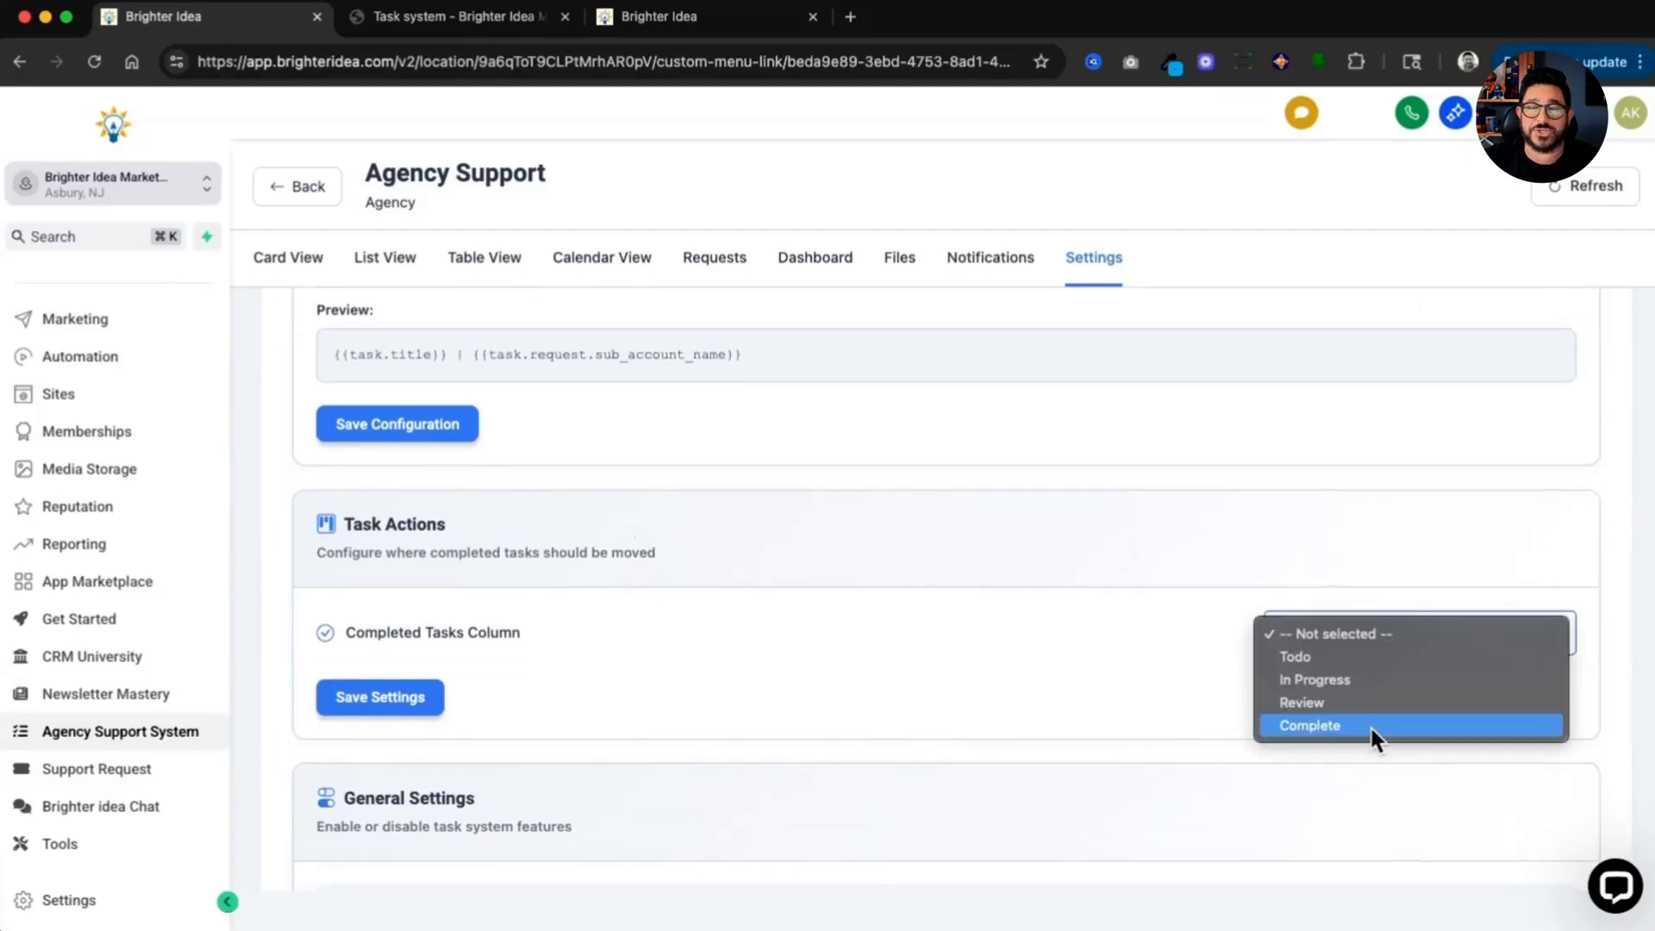
pyautogui.click(1373, 724)
pyautogui.click(360, 703)
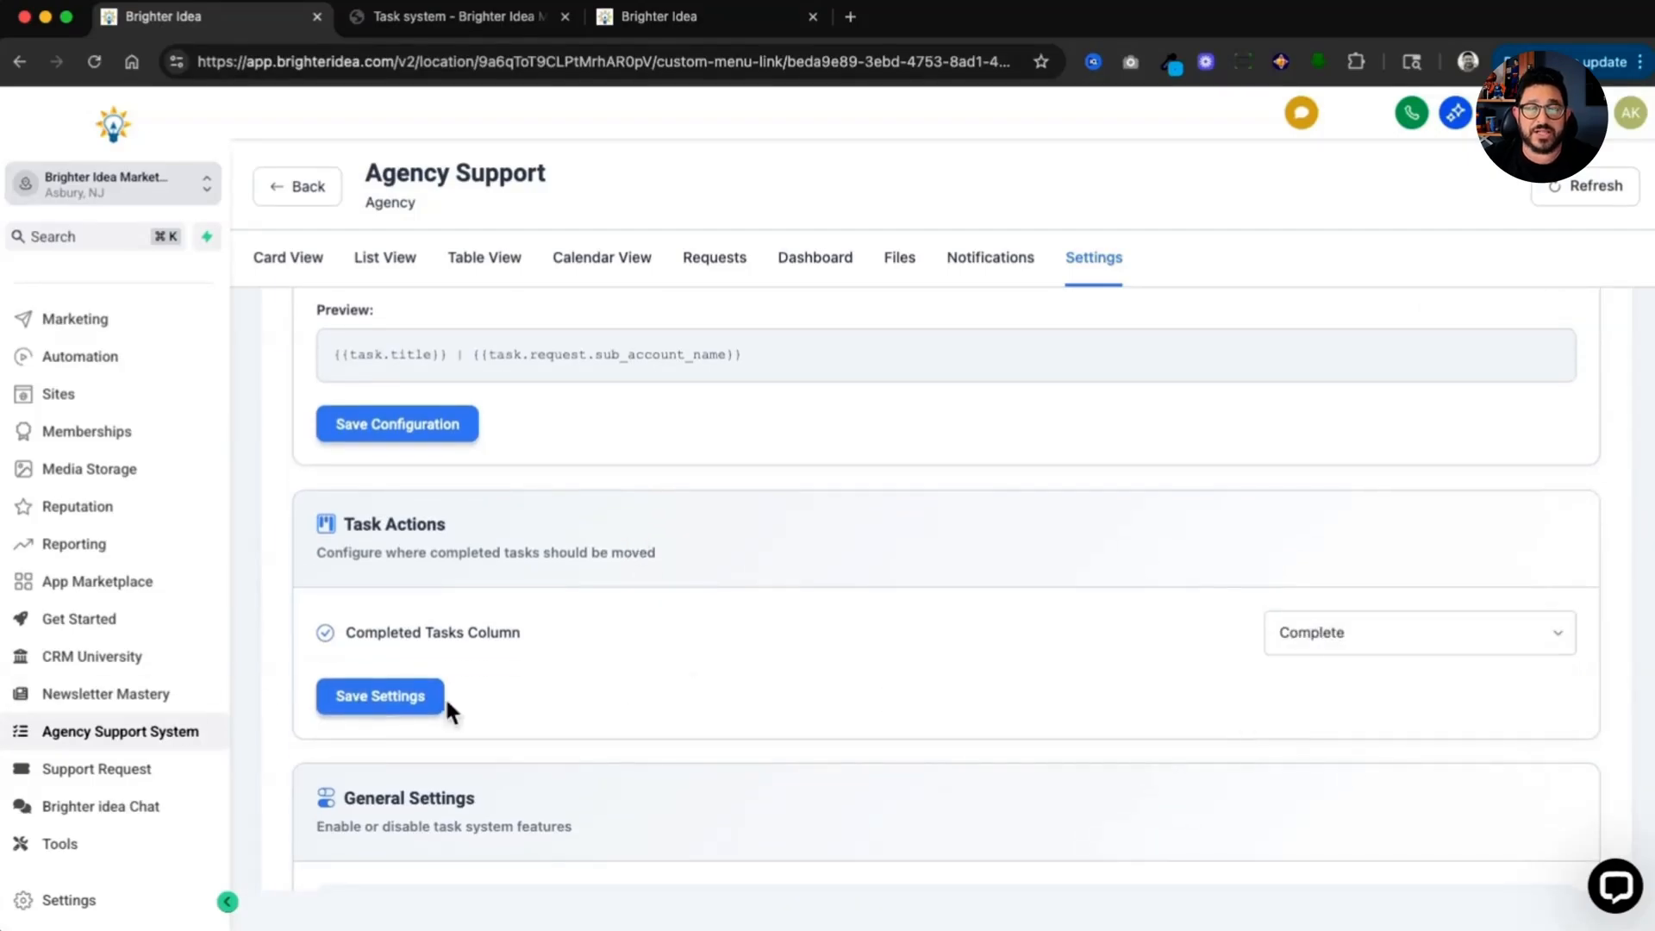
# Step: Start adding a new request category named Fulfillment
pyautogui.scroll(-3, 551, 663)
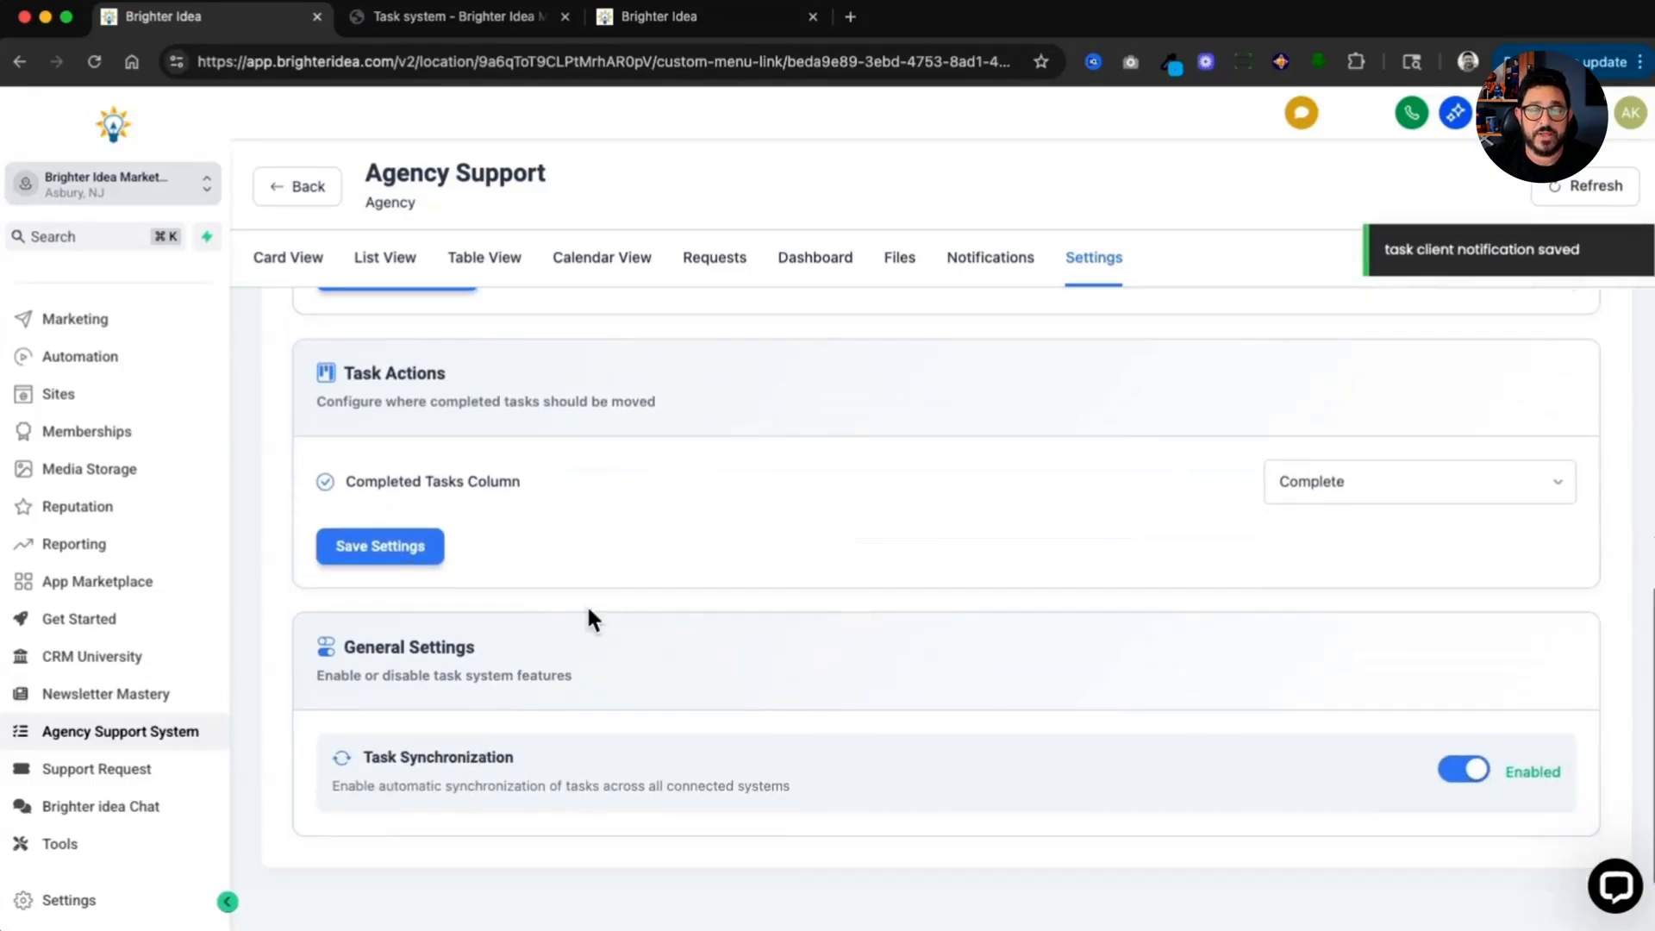
pyautogui.scroll(-1, 578, 629)
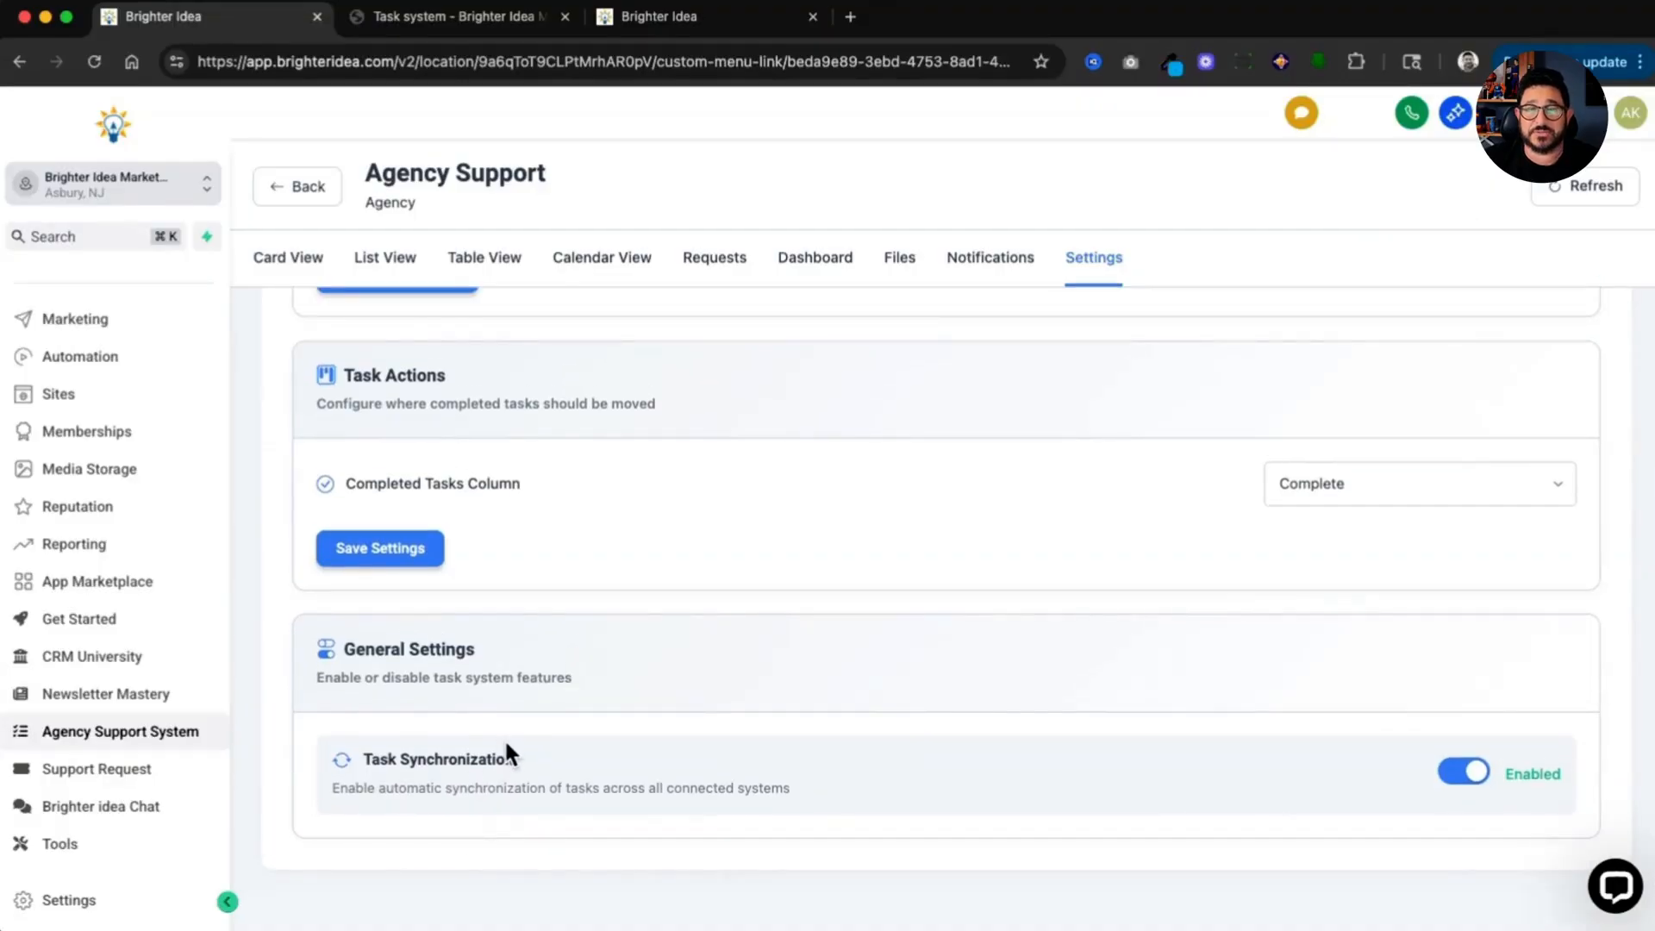
pyautogui.scroll(10, 505, 738)
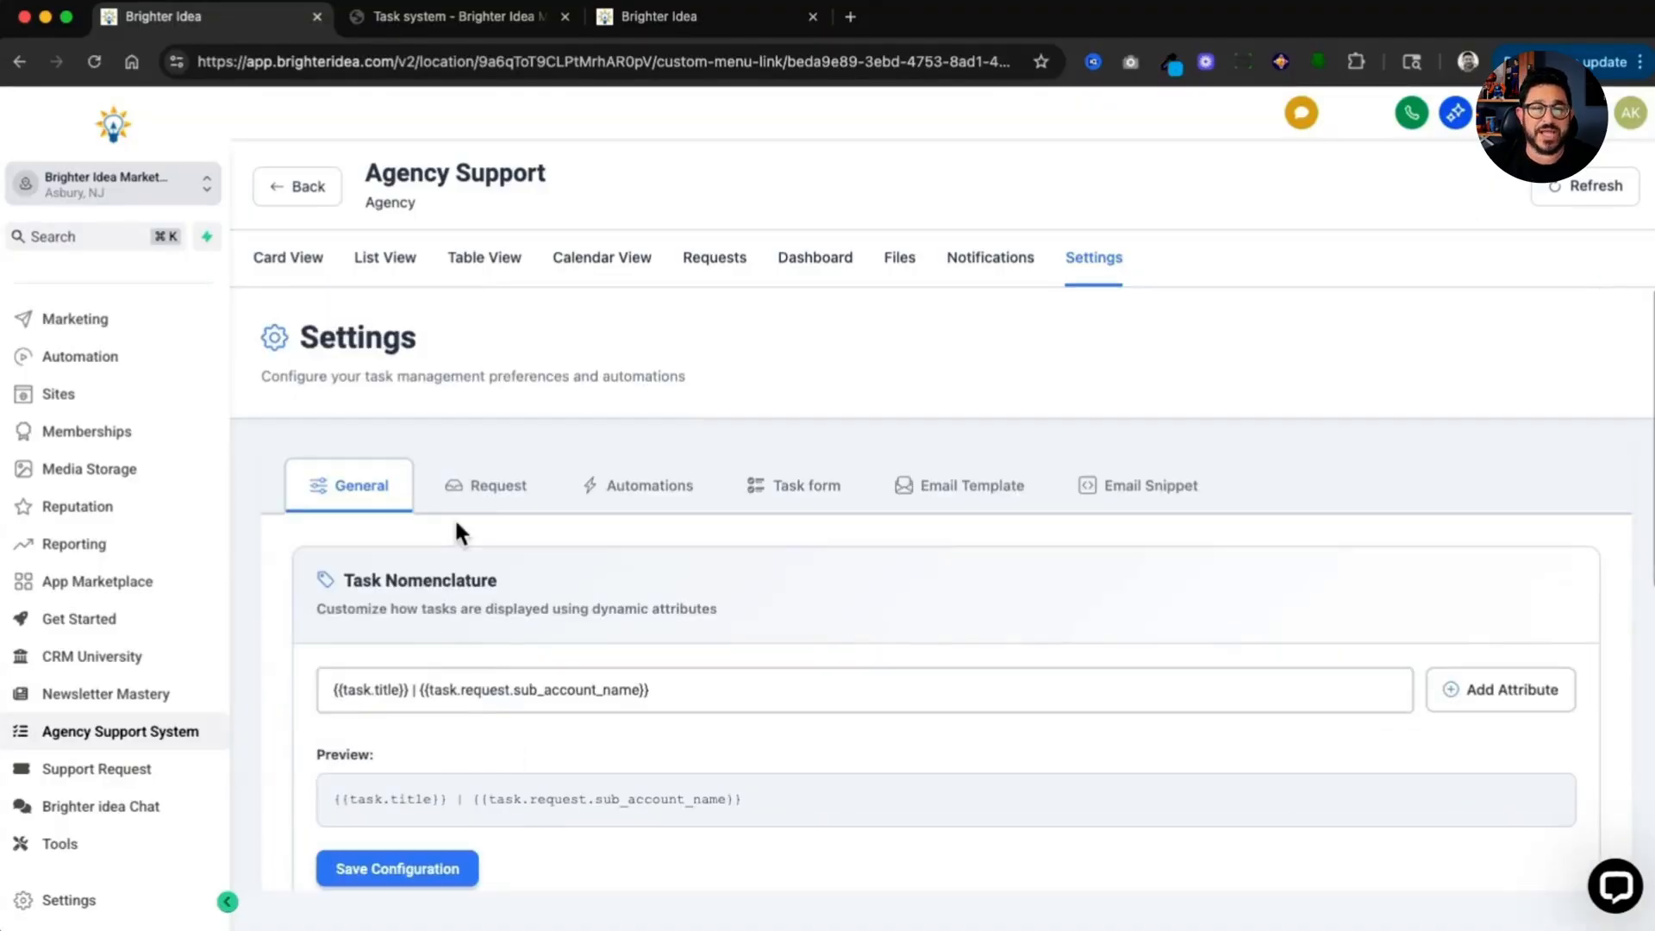
pyautogui.click(490, 491)
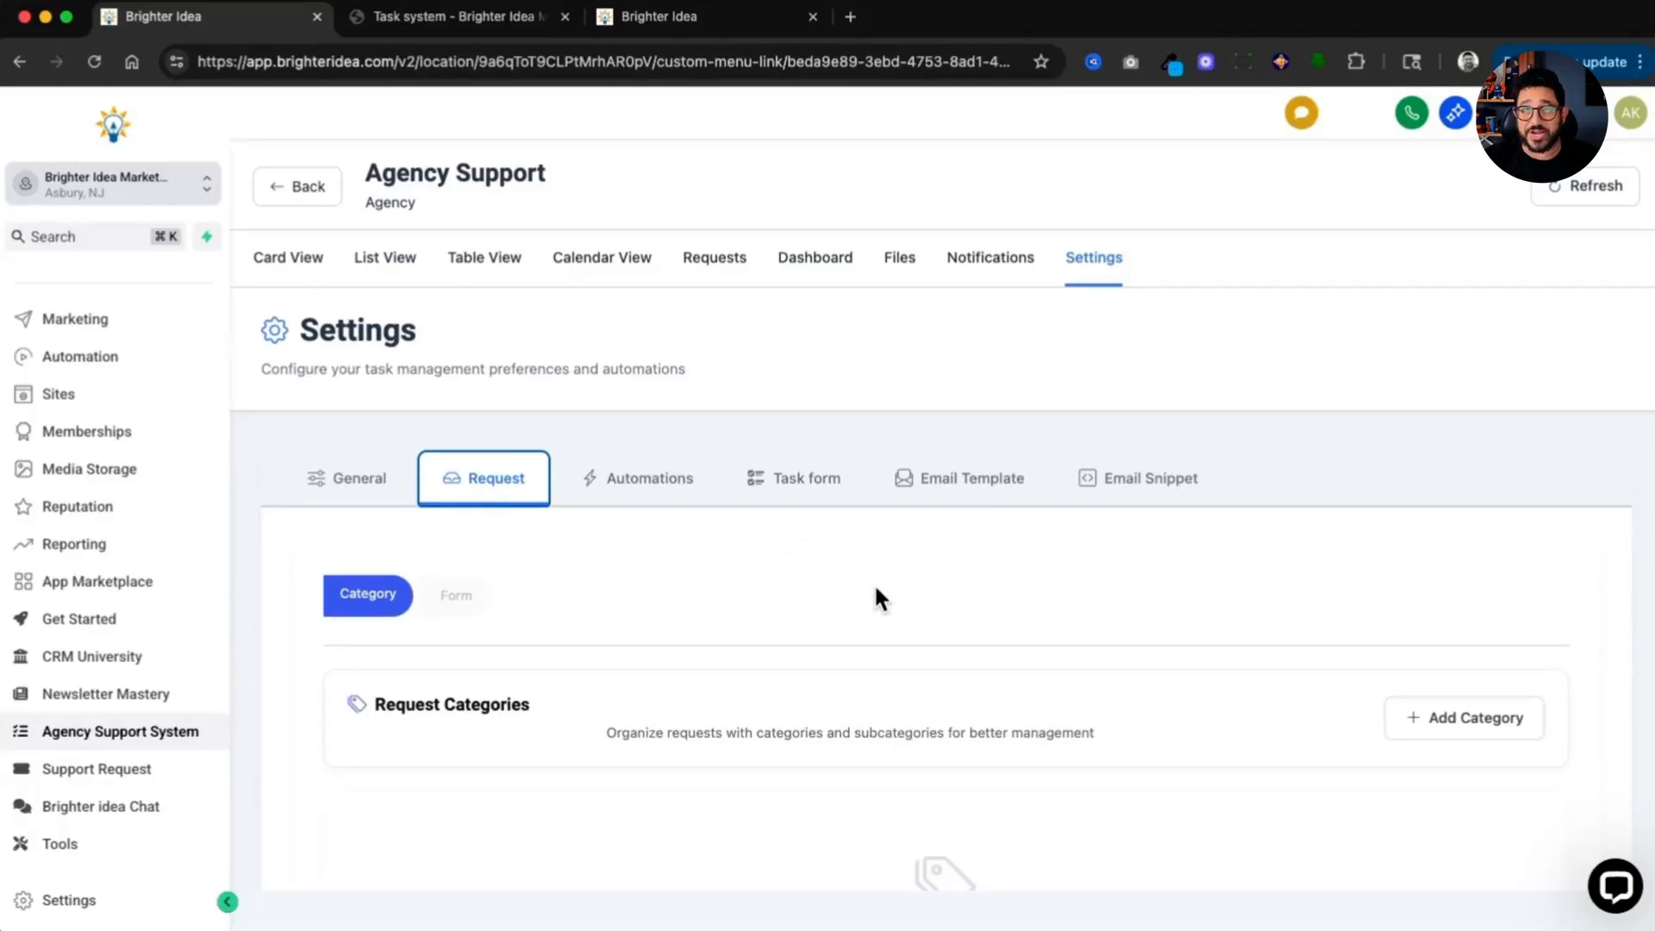
pyautogui.click(1424, 721)
pyautogui.click(715, 503)
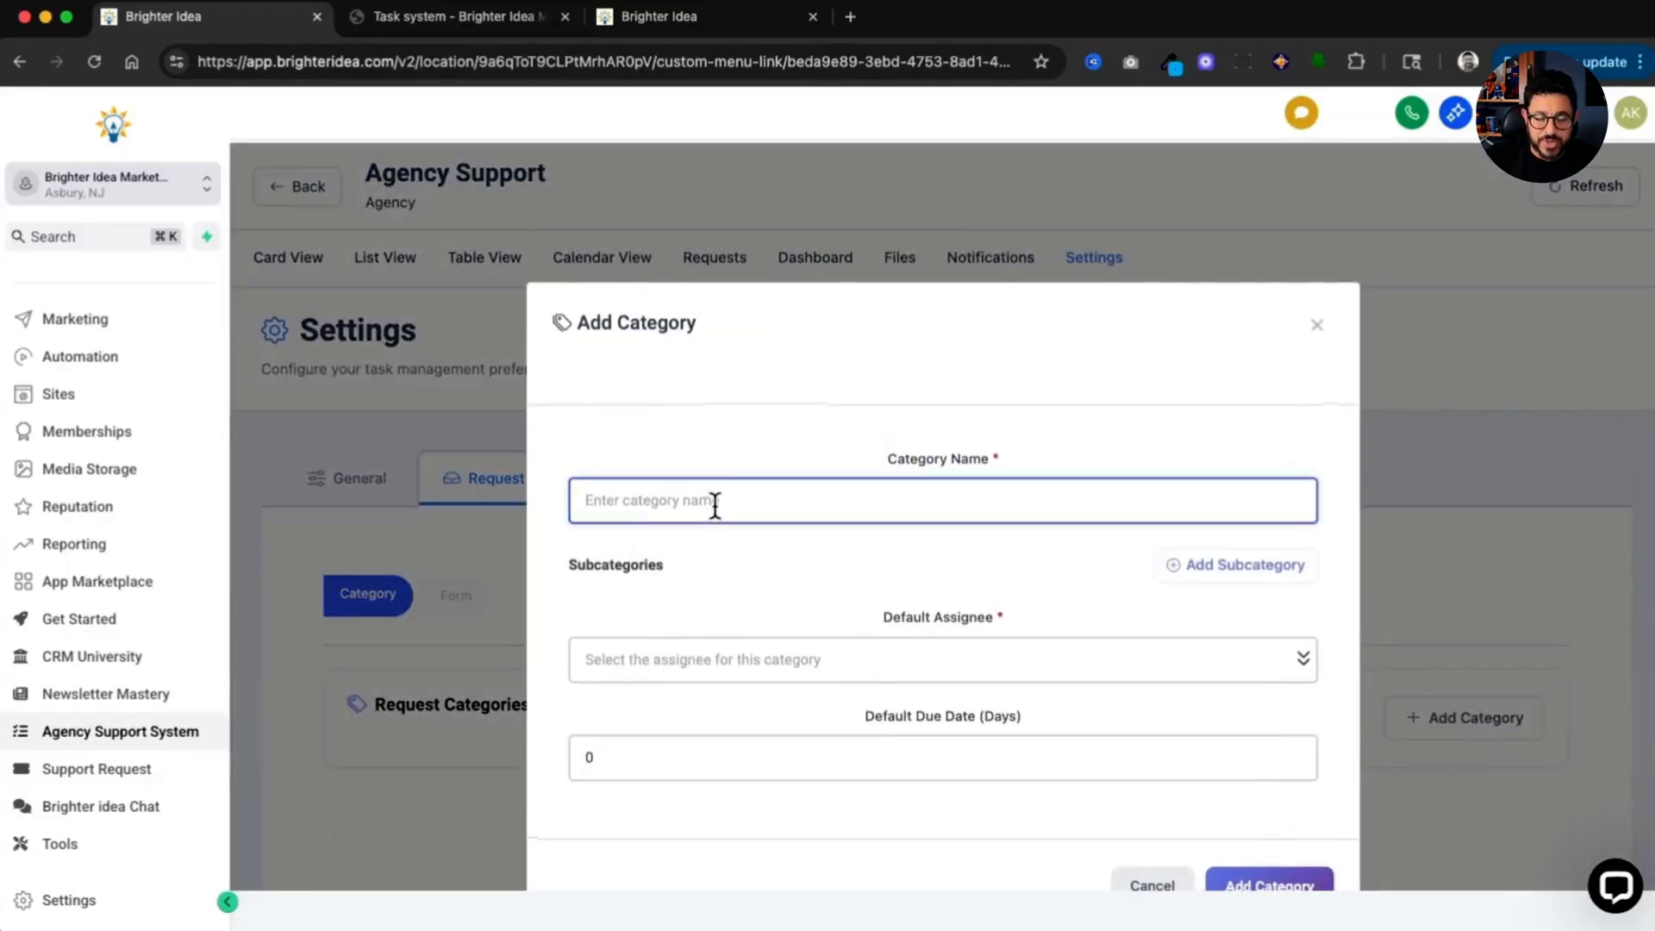
pyautogui.write('Fulfillment')
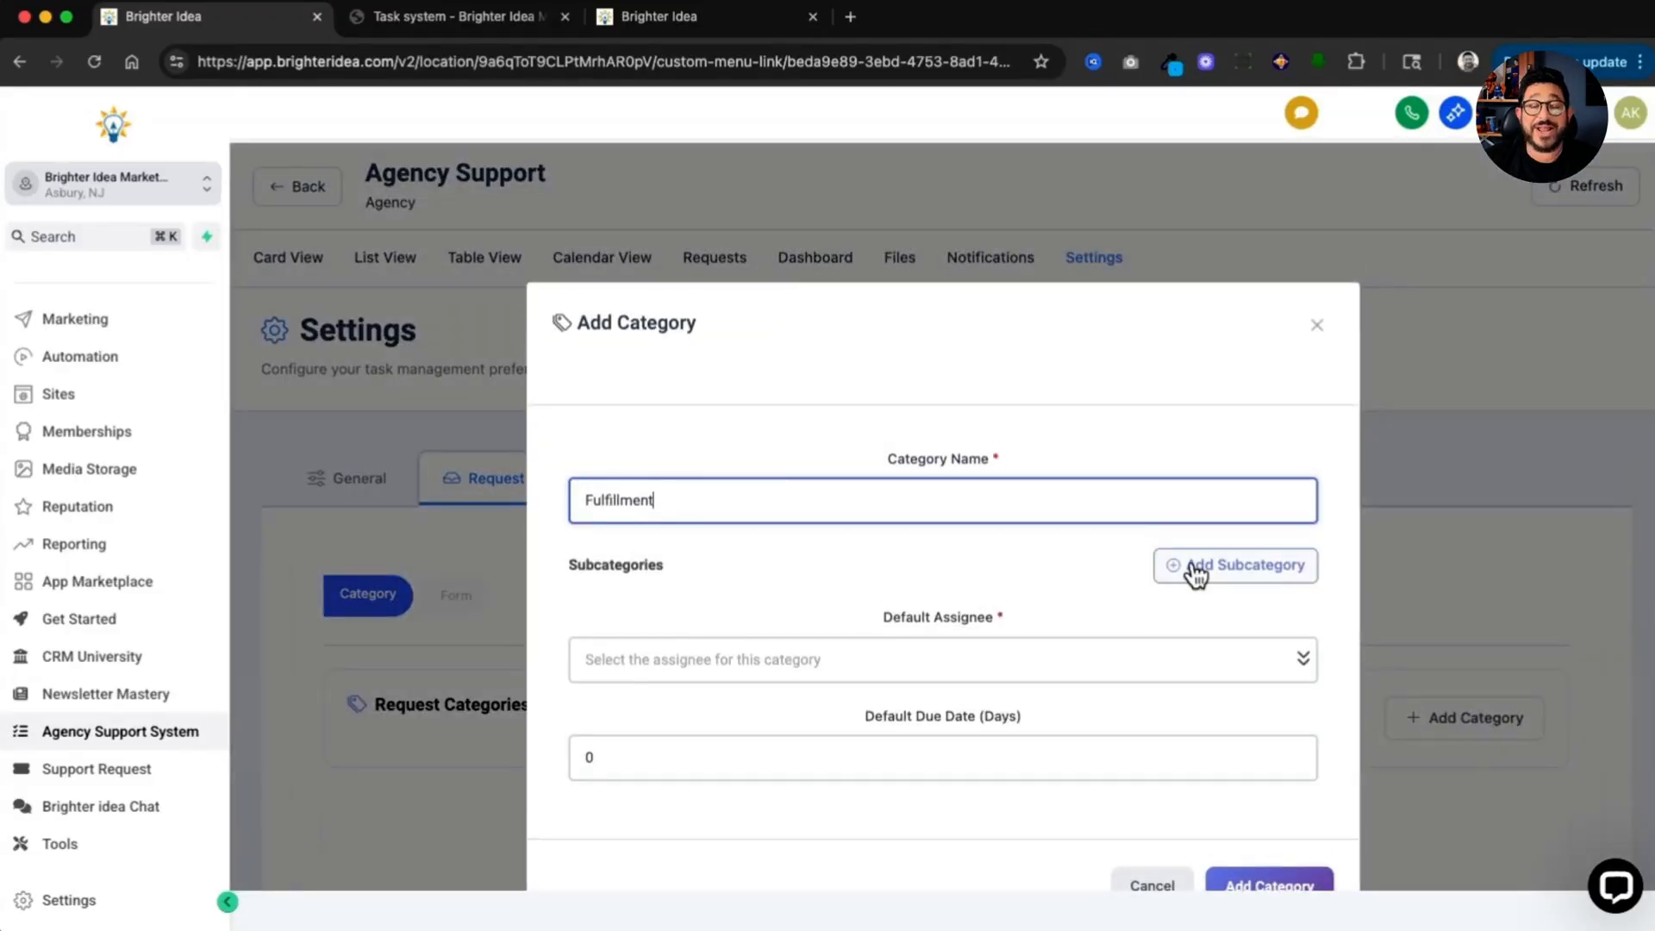
# Step: Add Web Design, Automation and AI subcategories to the Fulfillment category
pyautogui.click(1197, 567)
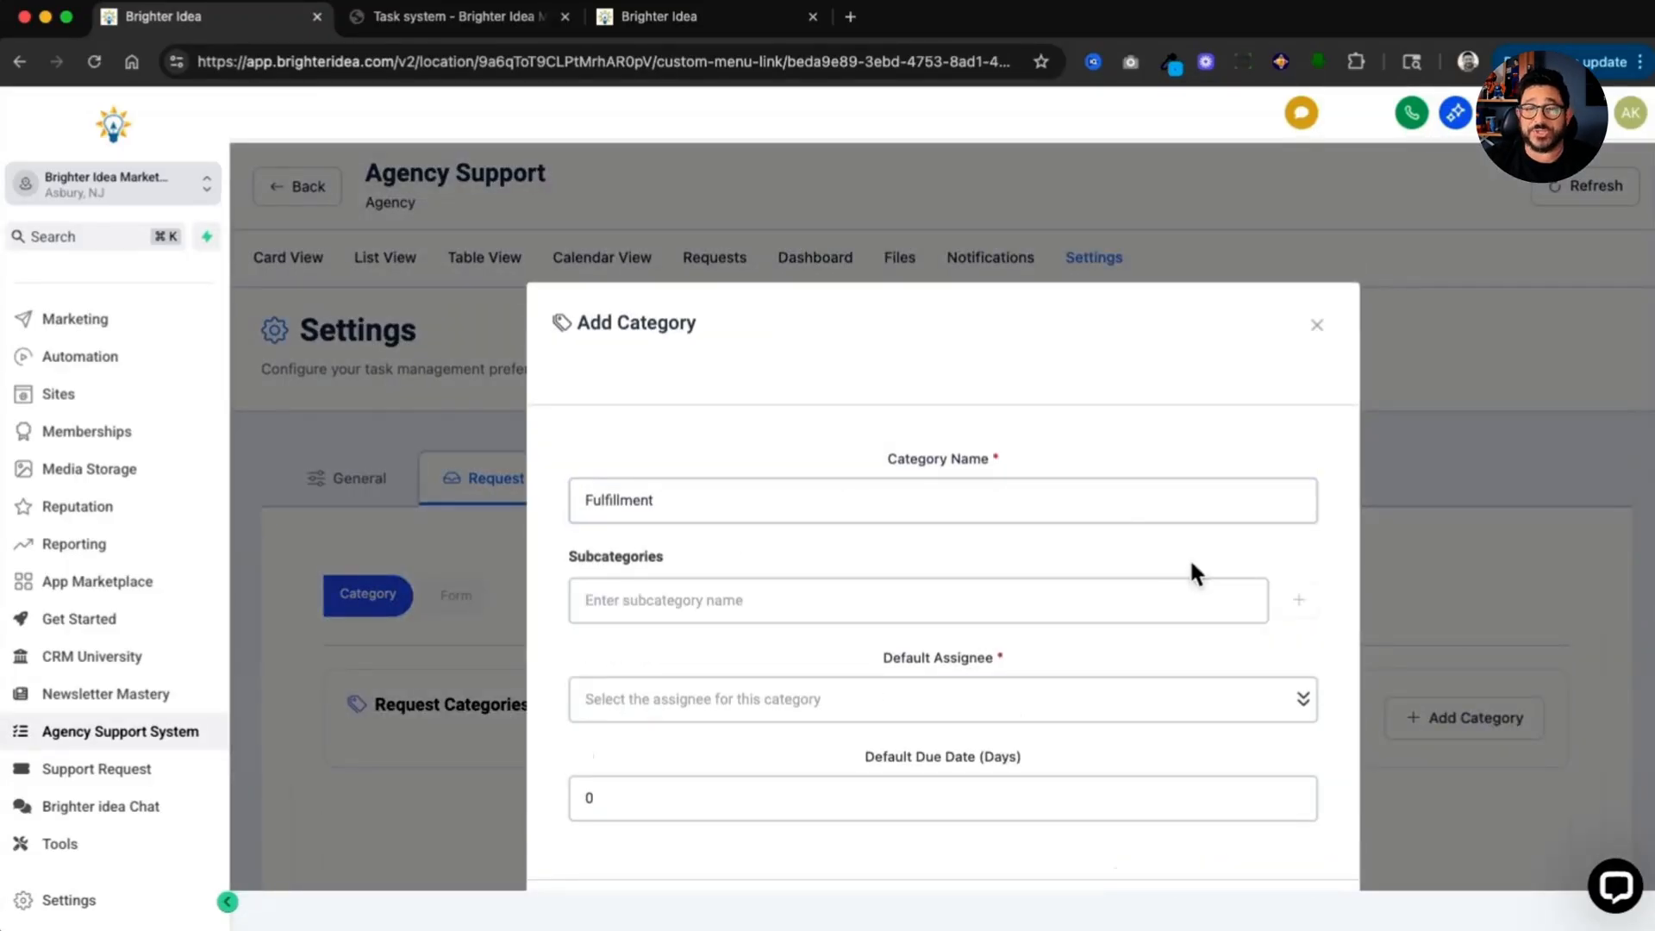
pyautogui.click(876, 598)
pyautogui.write('W')
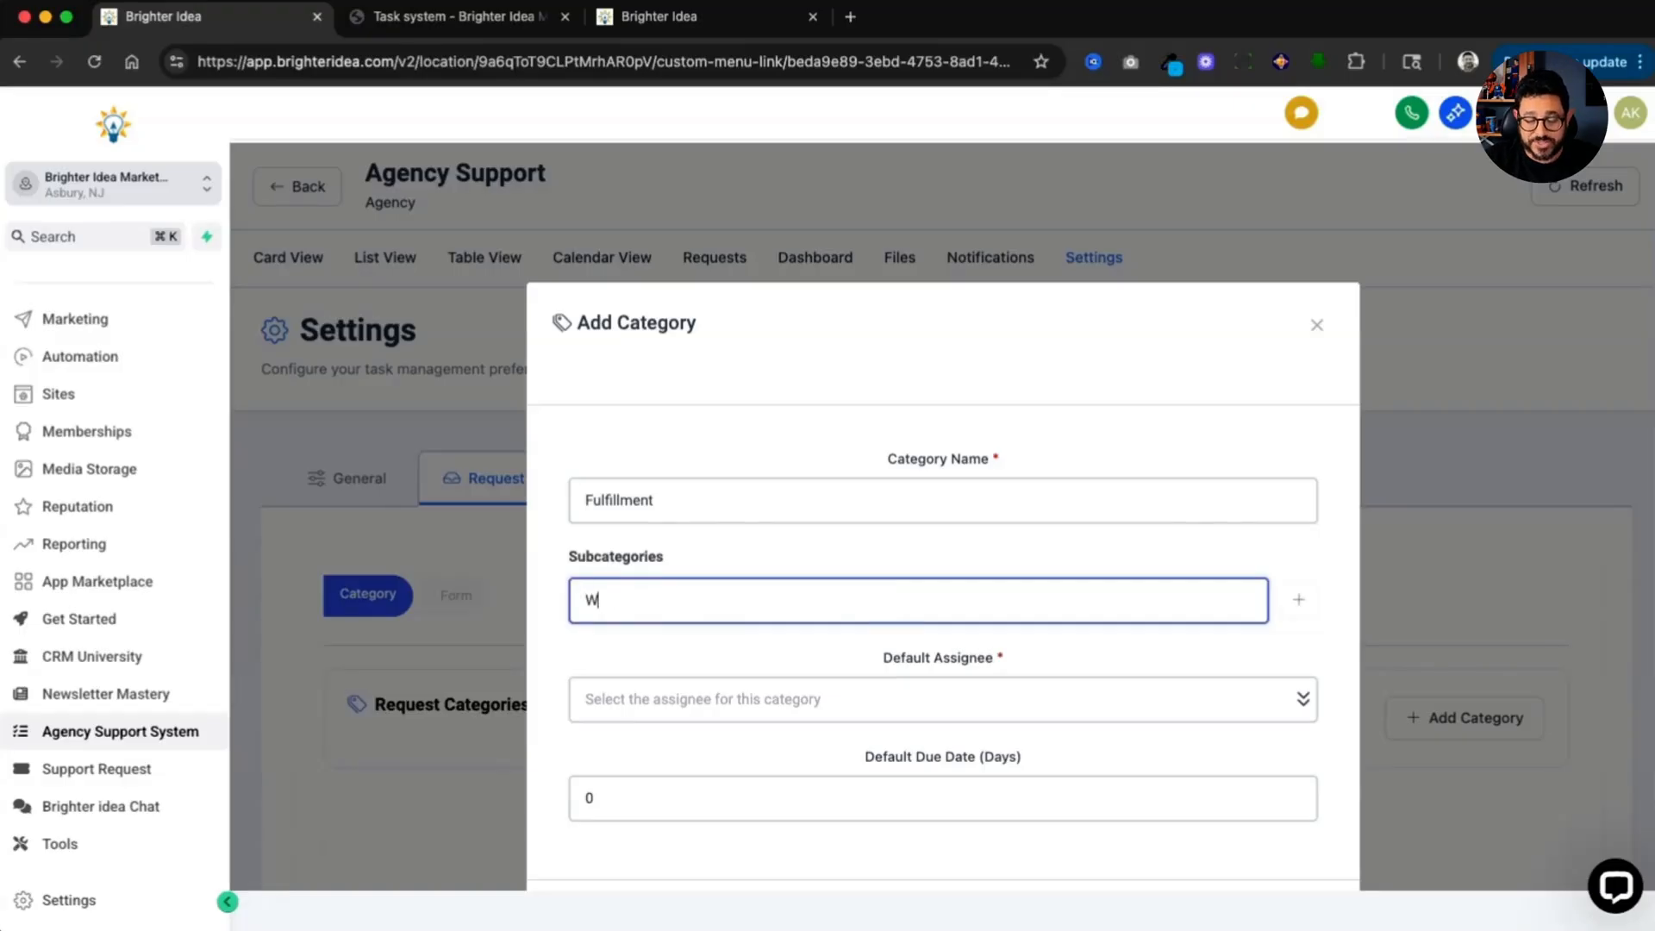
pyautogui.write('eb Design')
pyautogui.press('Return')
pyautogui.write('Au')
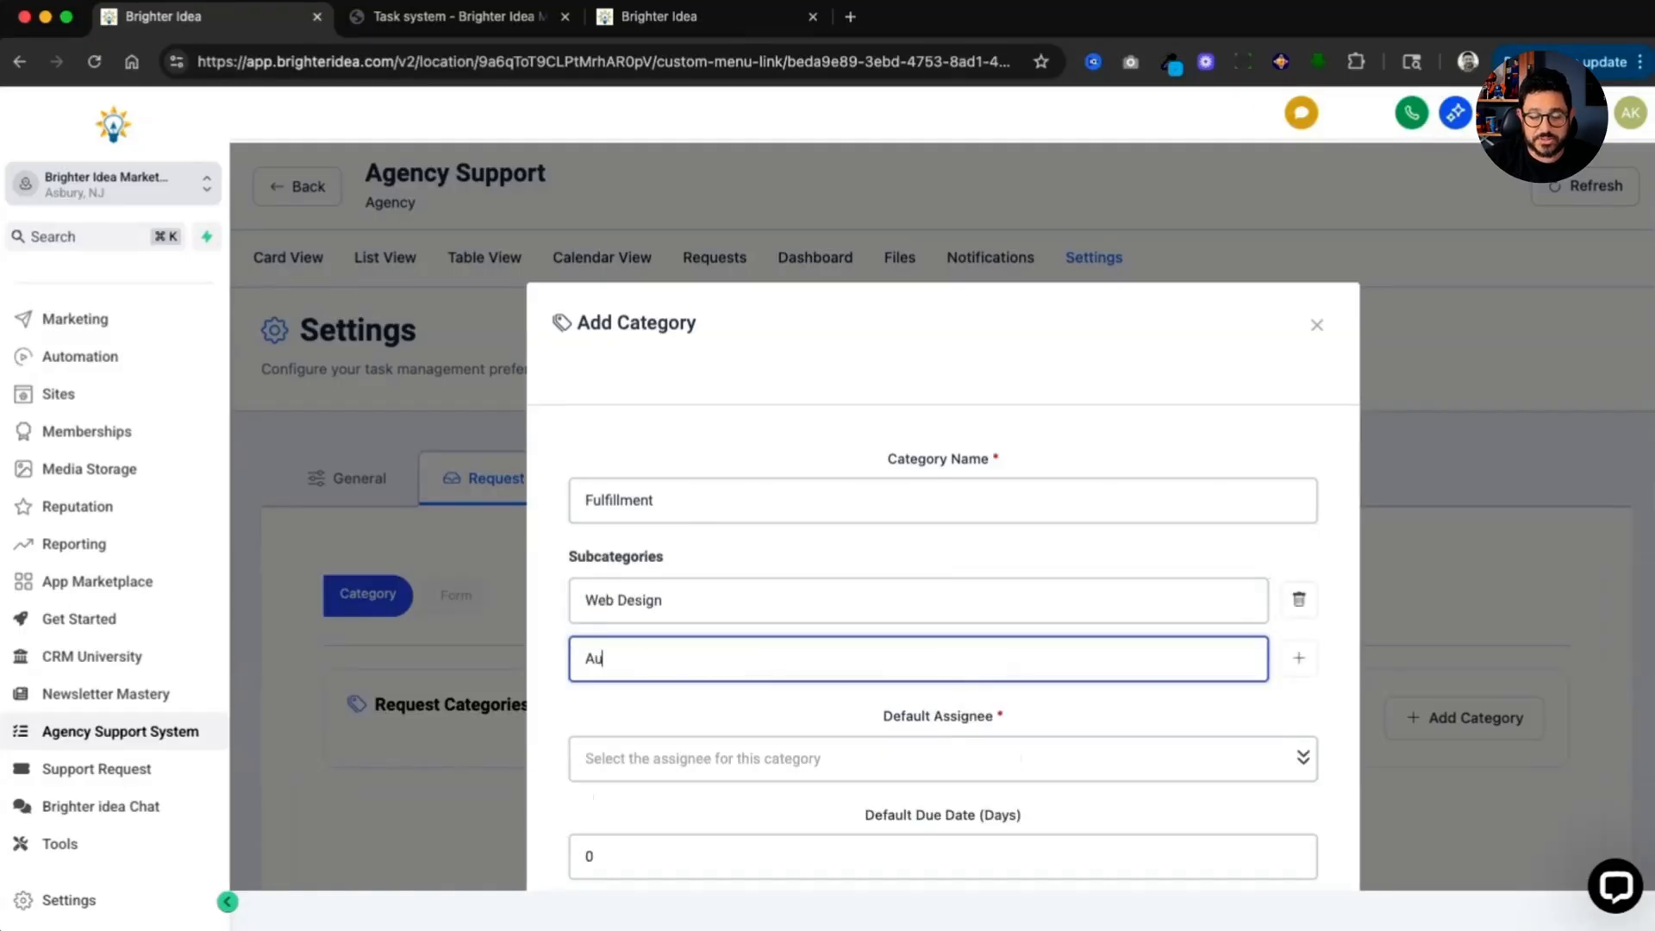
pyautogui.write('tomation')
pyautogui.press('Return')
pyautogui.write('A')
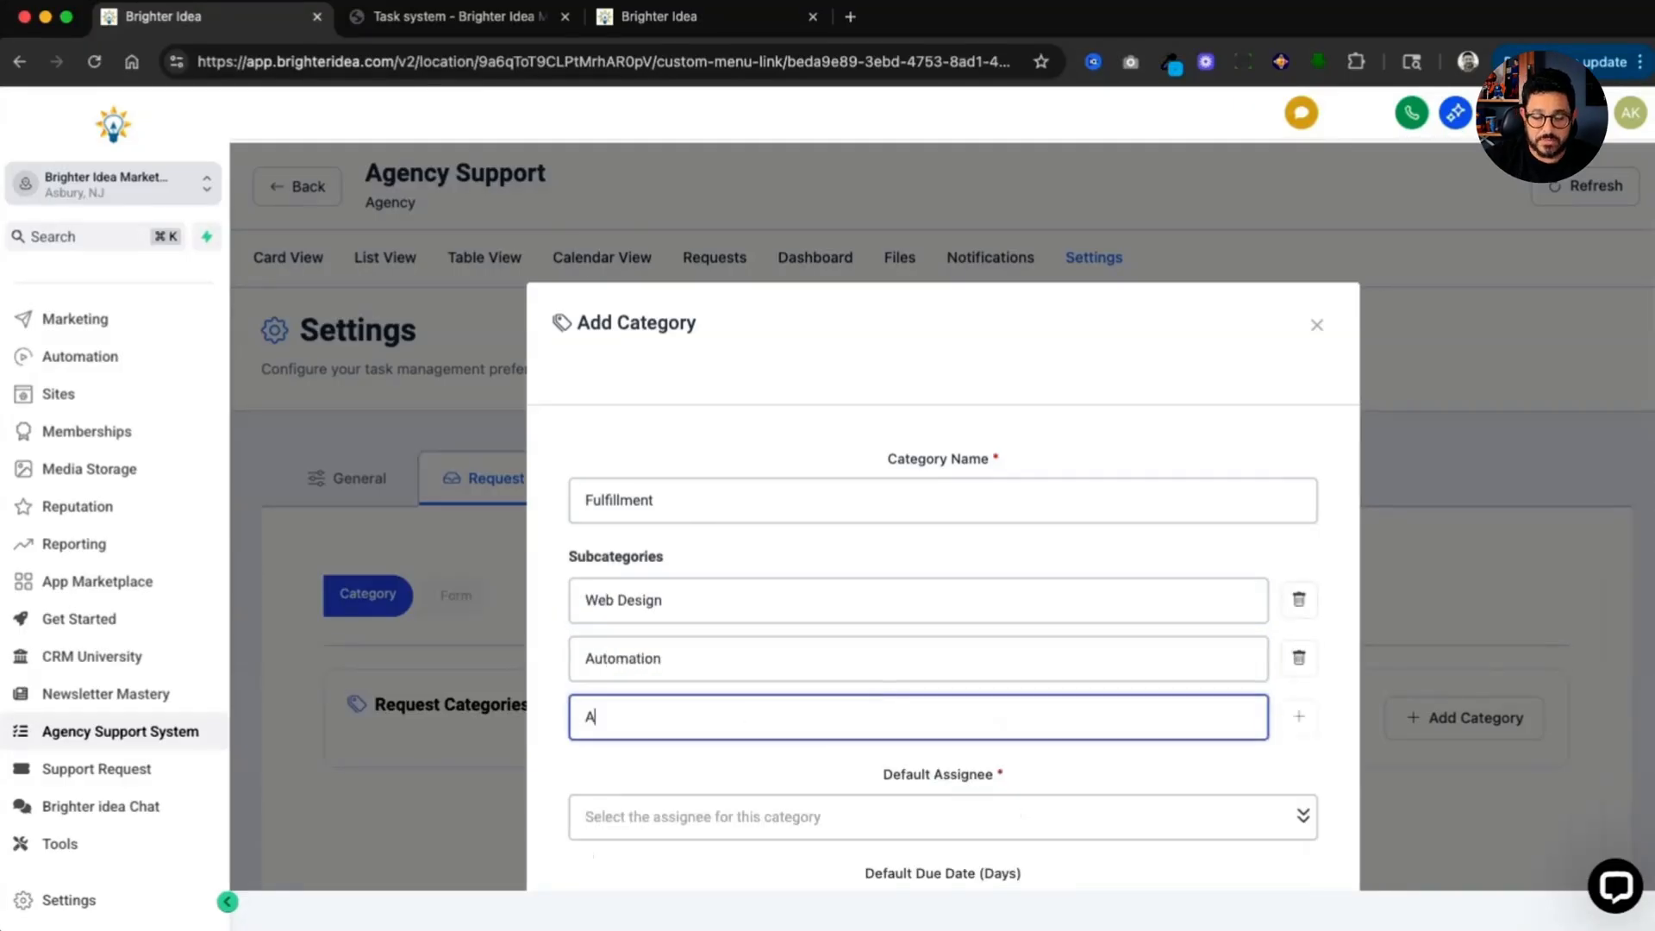
pyautogui.write('I')
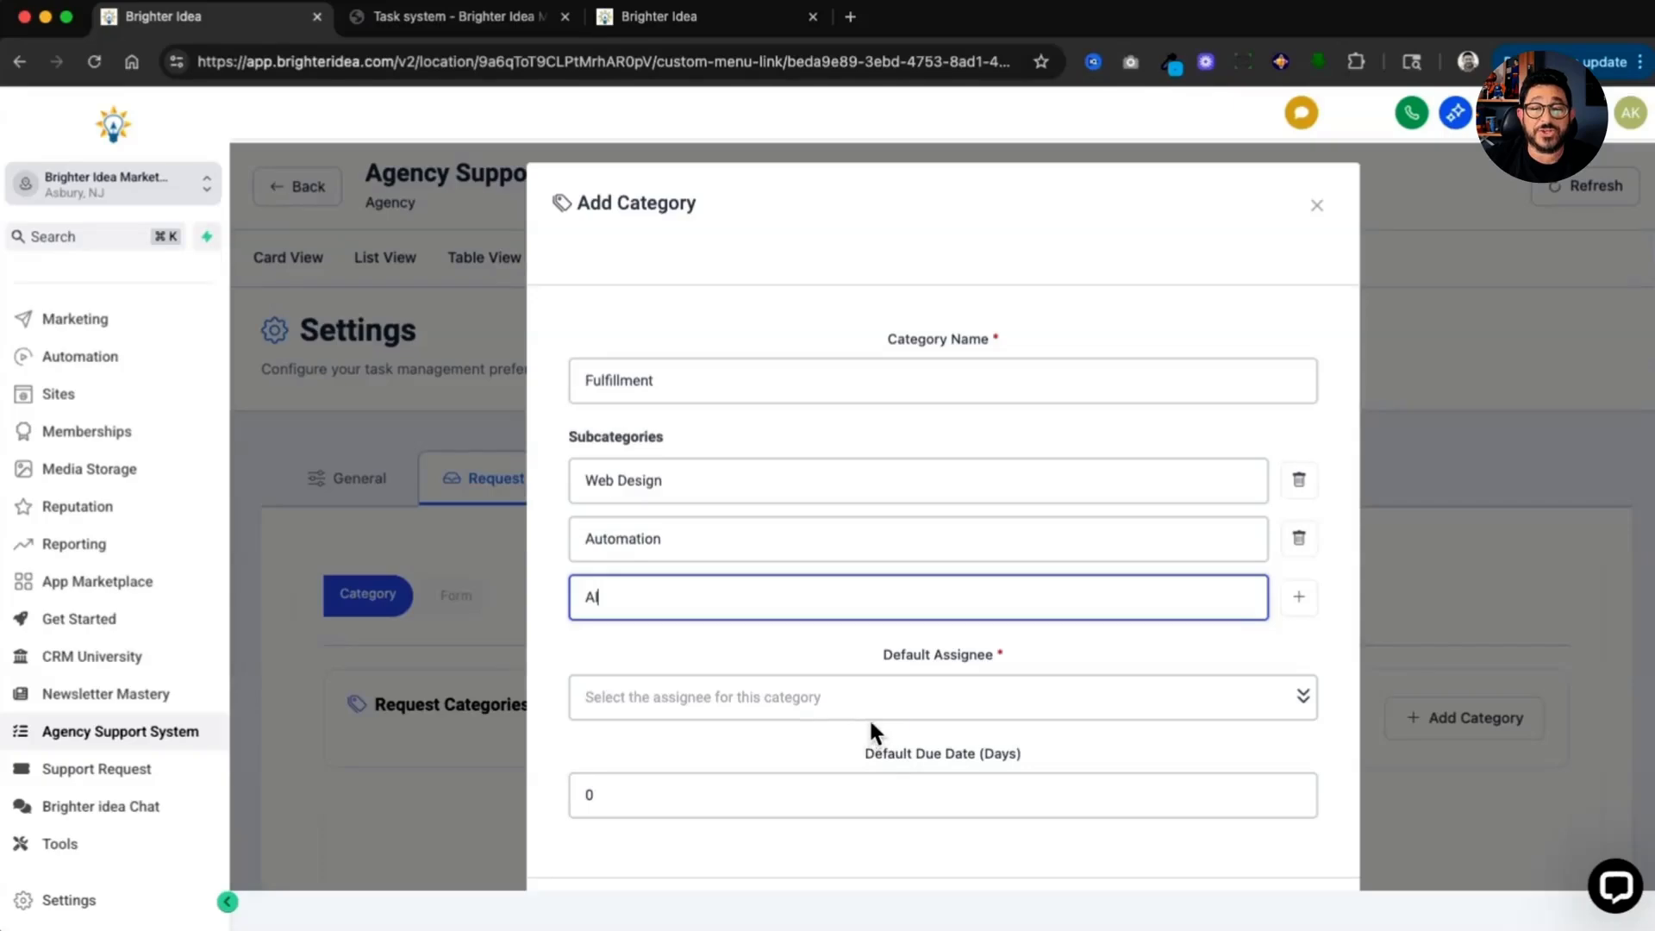
# Step: Set the Fulfillment category's default assignee to the first team member and add the category
pyautogui.click(923, 707)
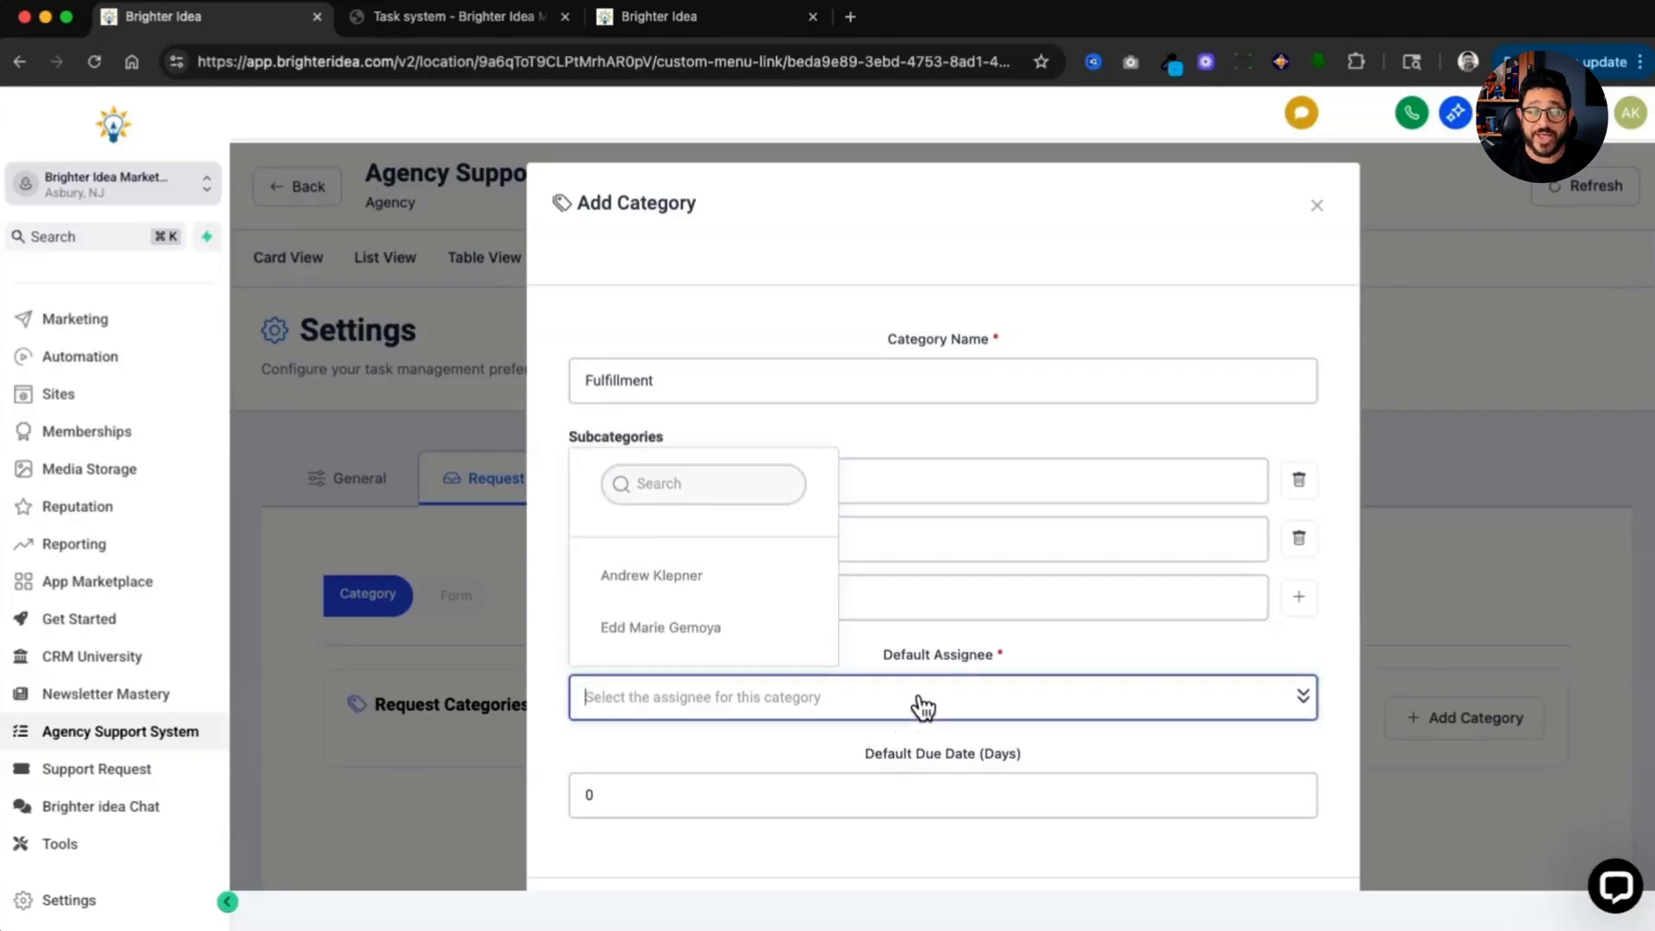
pyautogui.click(729, 574)
pyautogui.scroll(-2, 784, 641)
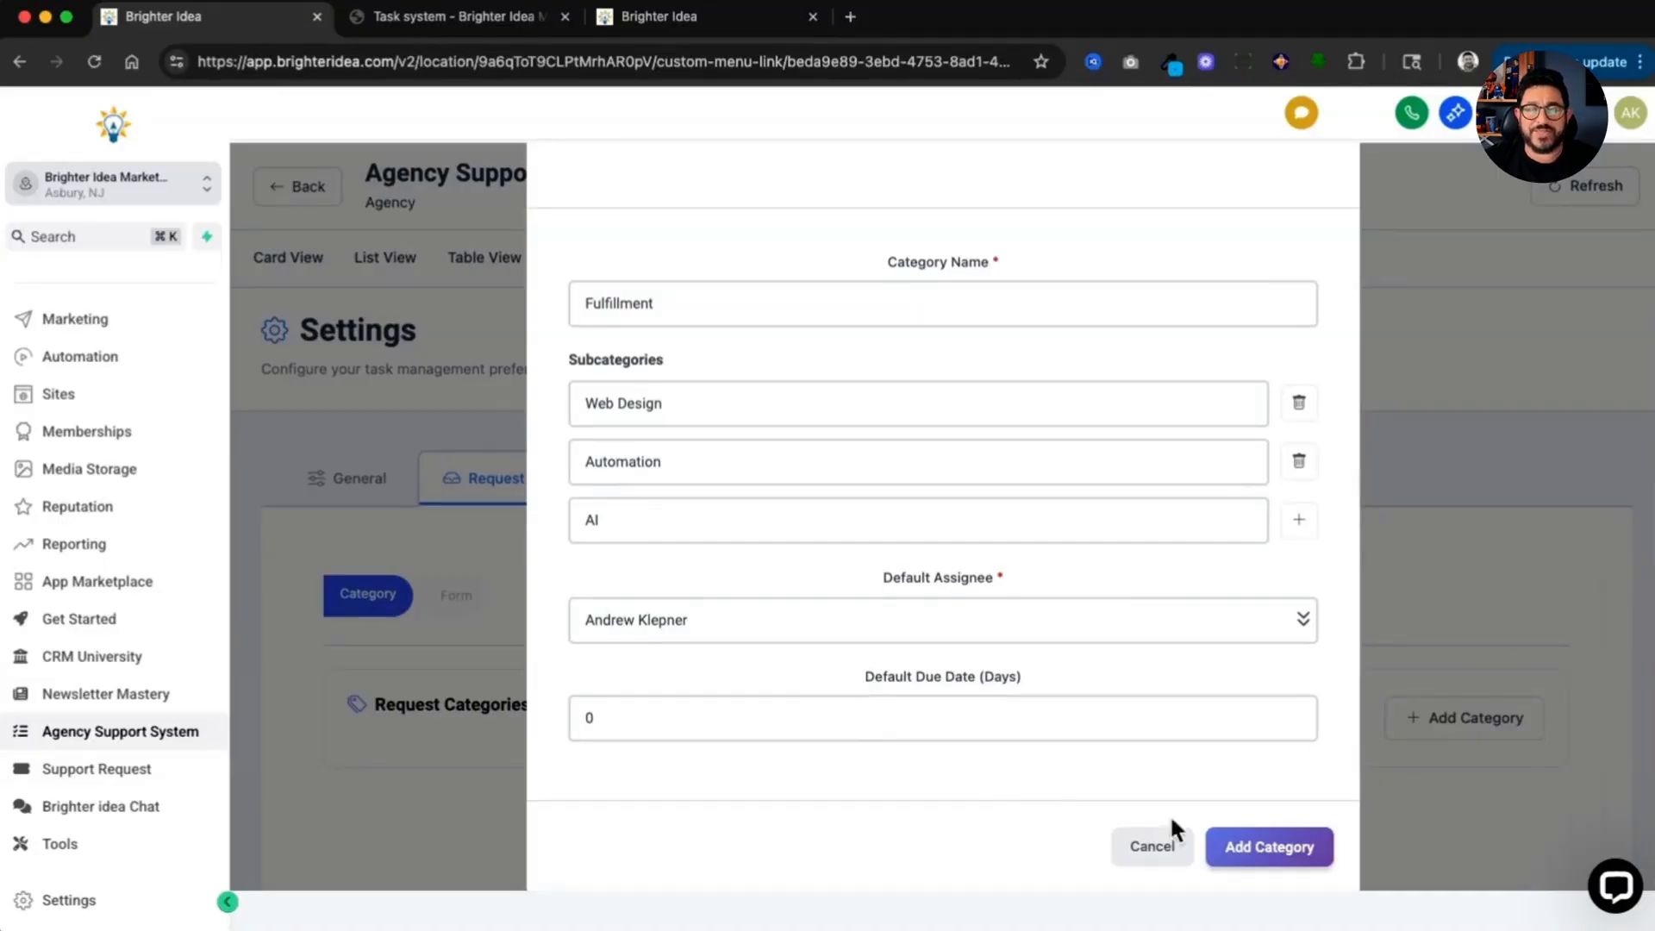
pyautogui.click(1269, 850)
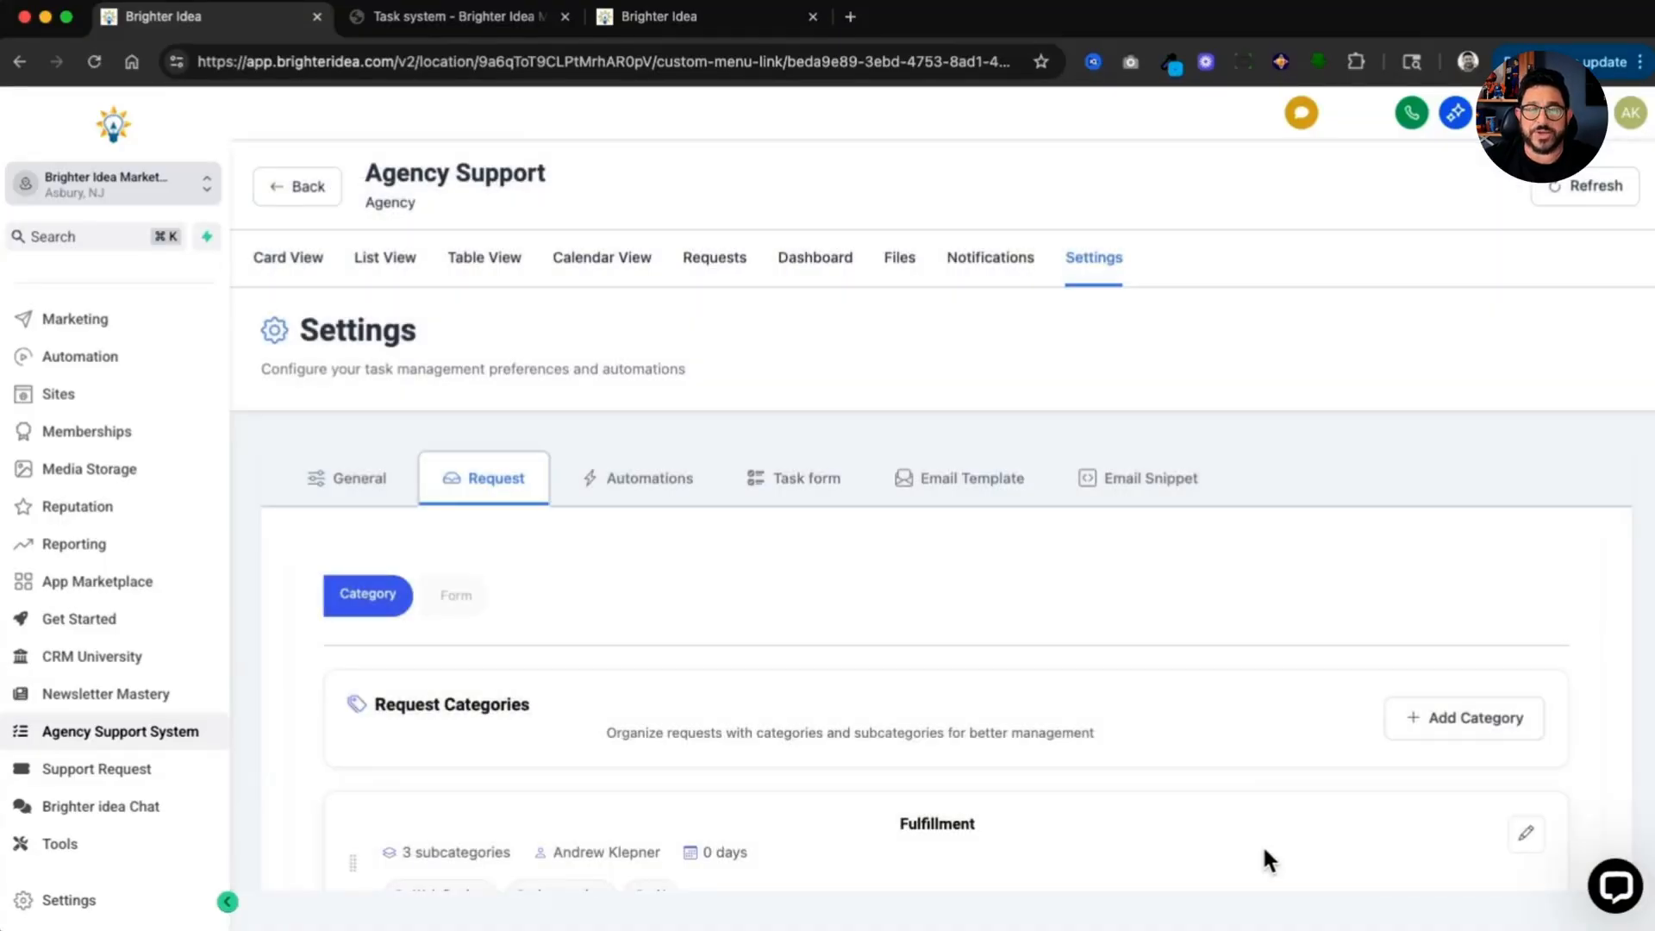
# Step: Start adding a second request category named Customer Service
pyautogui.scroll(-2, 1262, 845)
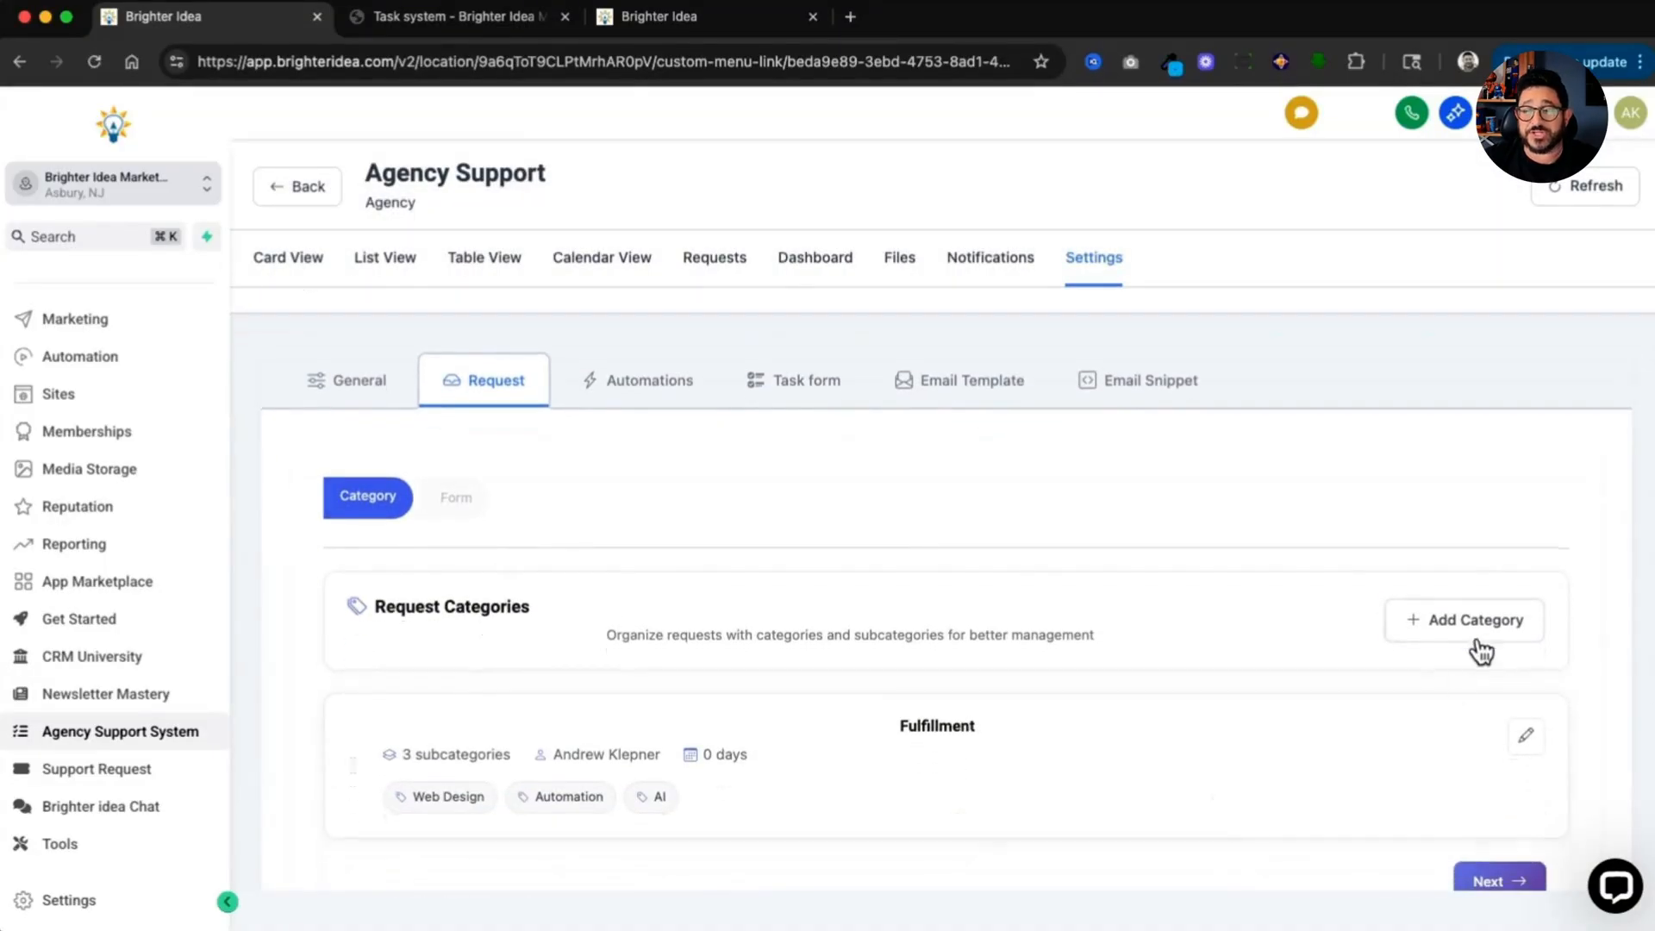
pyautogui.click(1479, 647)
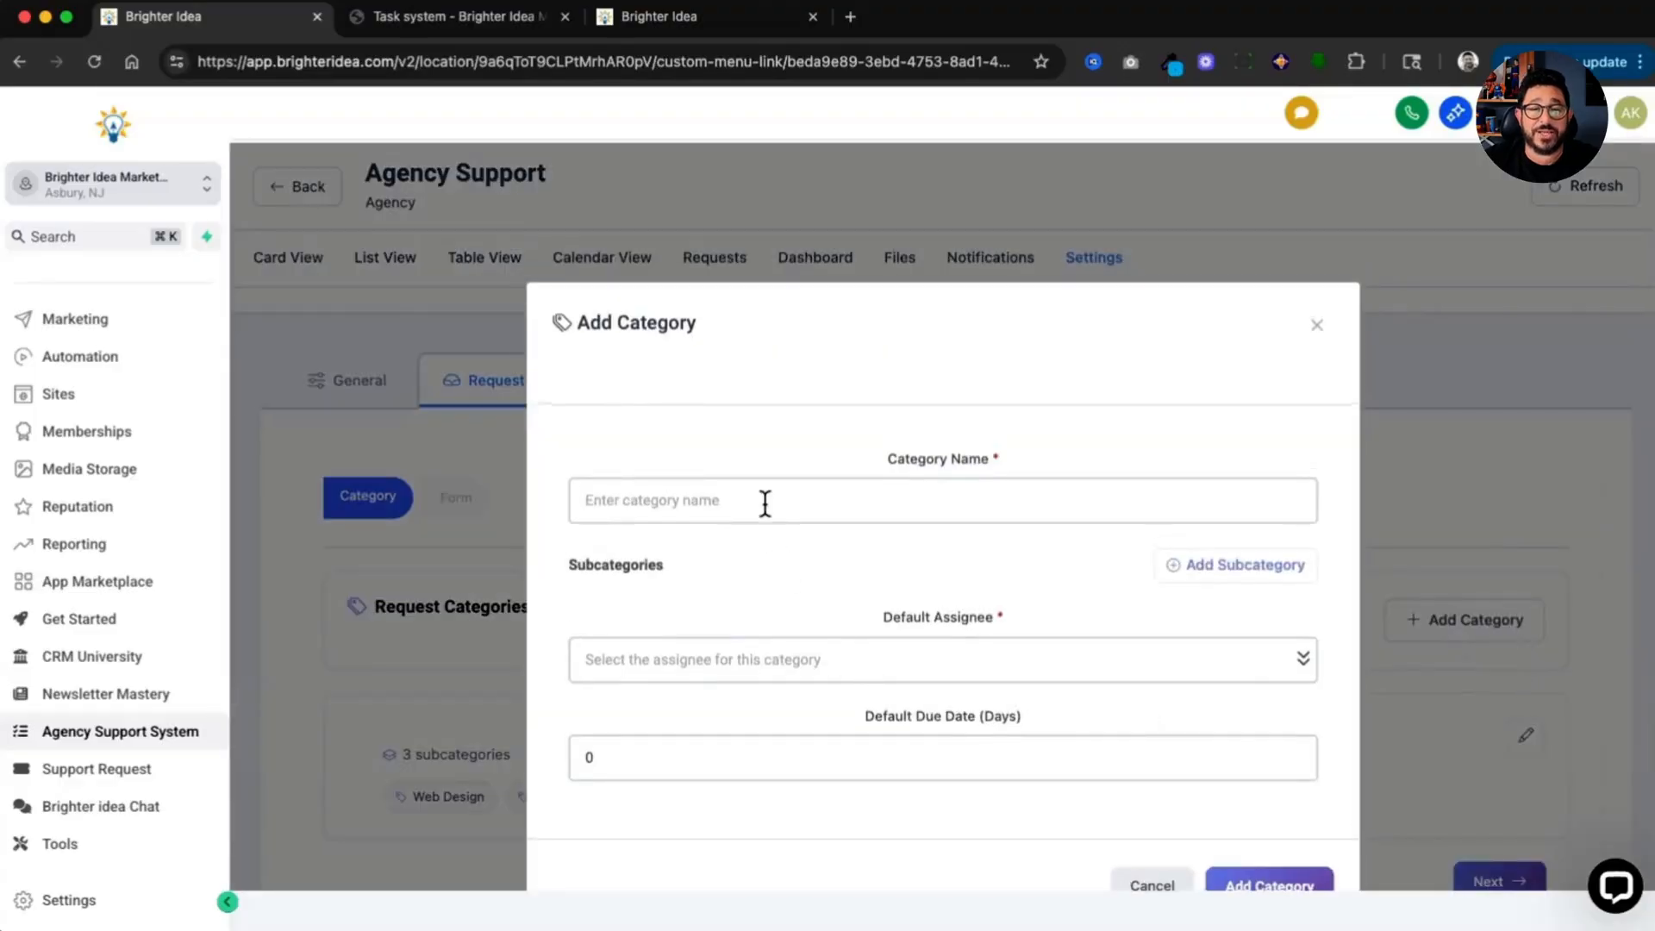
pyautogui.click(764, 500)
pyautogui.write('Custo')
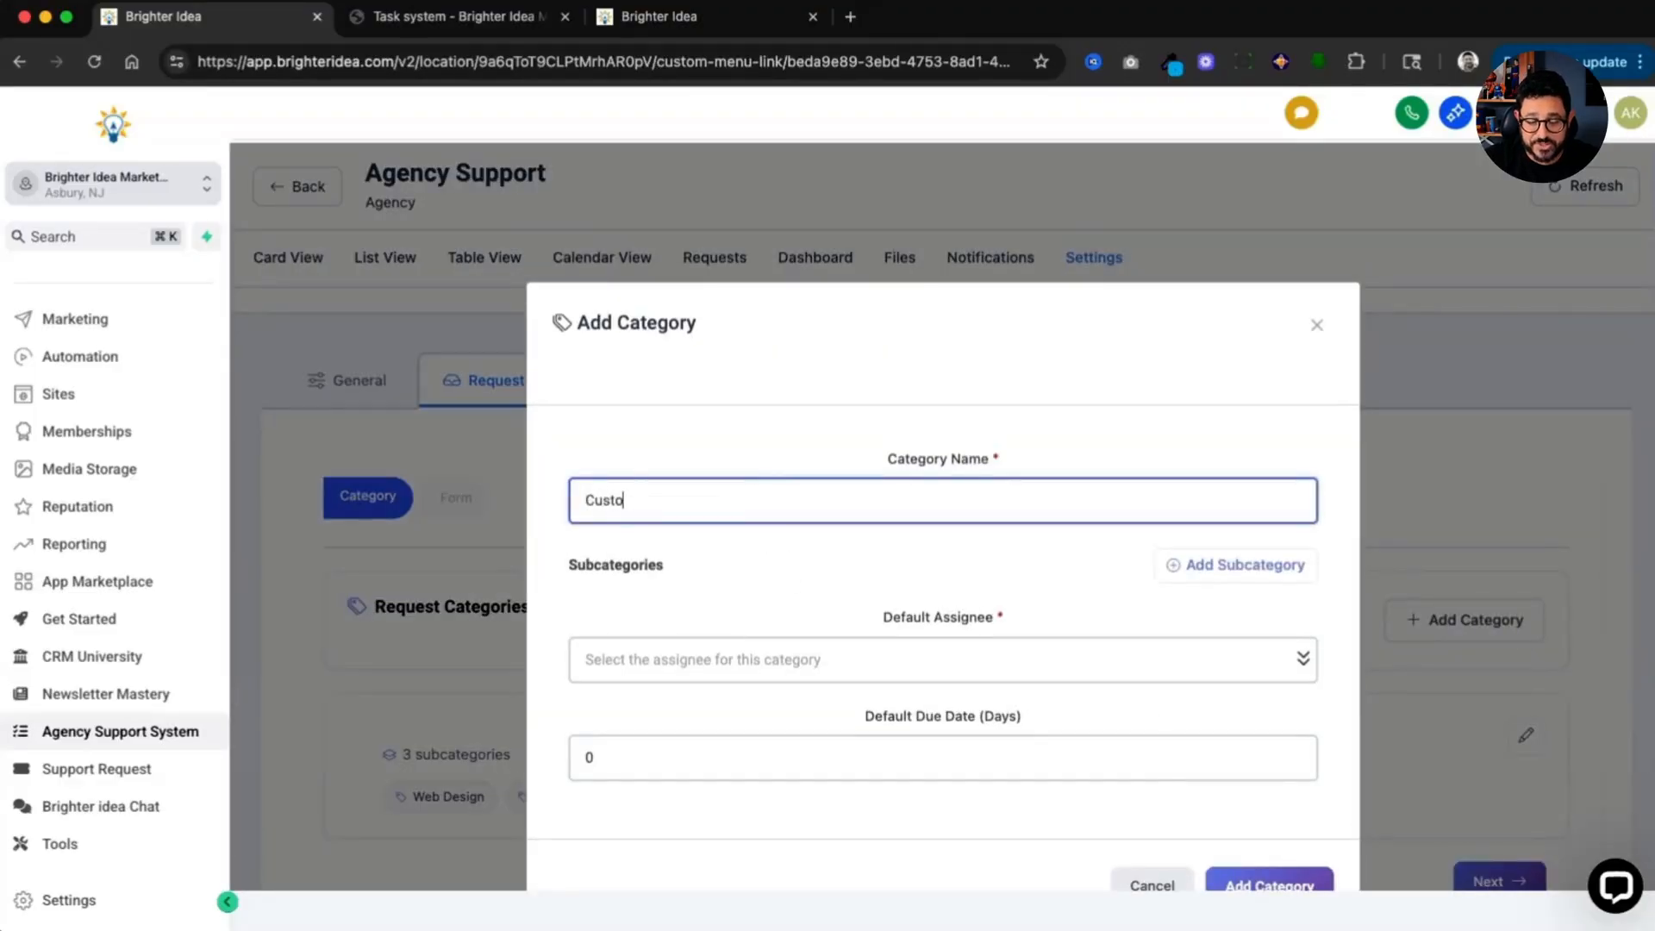
pyautogui.write('mer Service')
# Step: Add OnBoarding and Billing subcategories to the Customer Service category
pyautogui.click(1224, 564)
pyautogui.click(1033, 565)
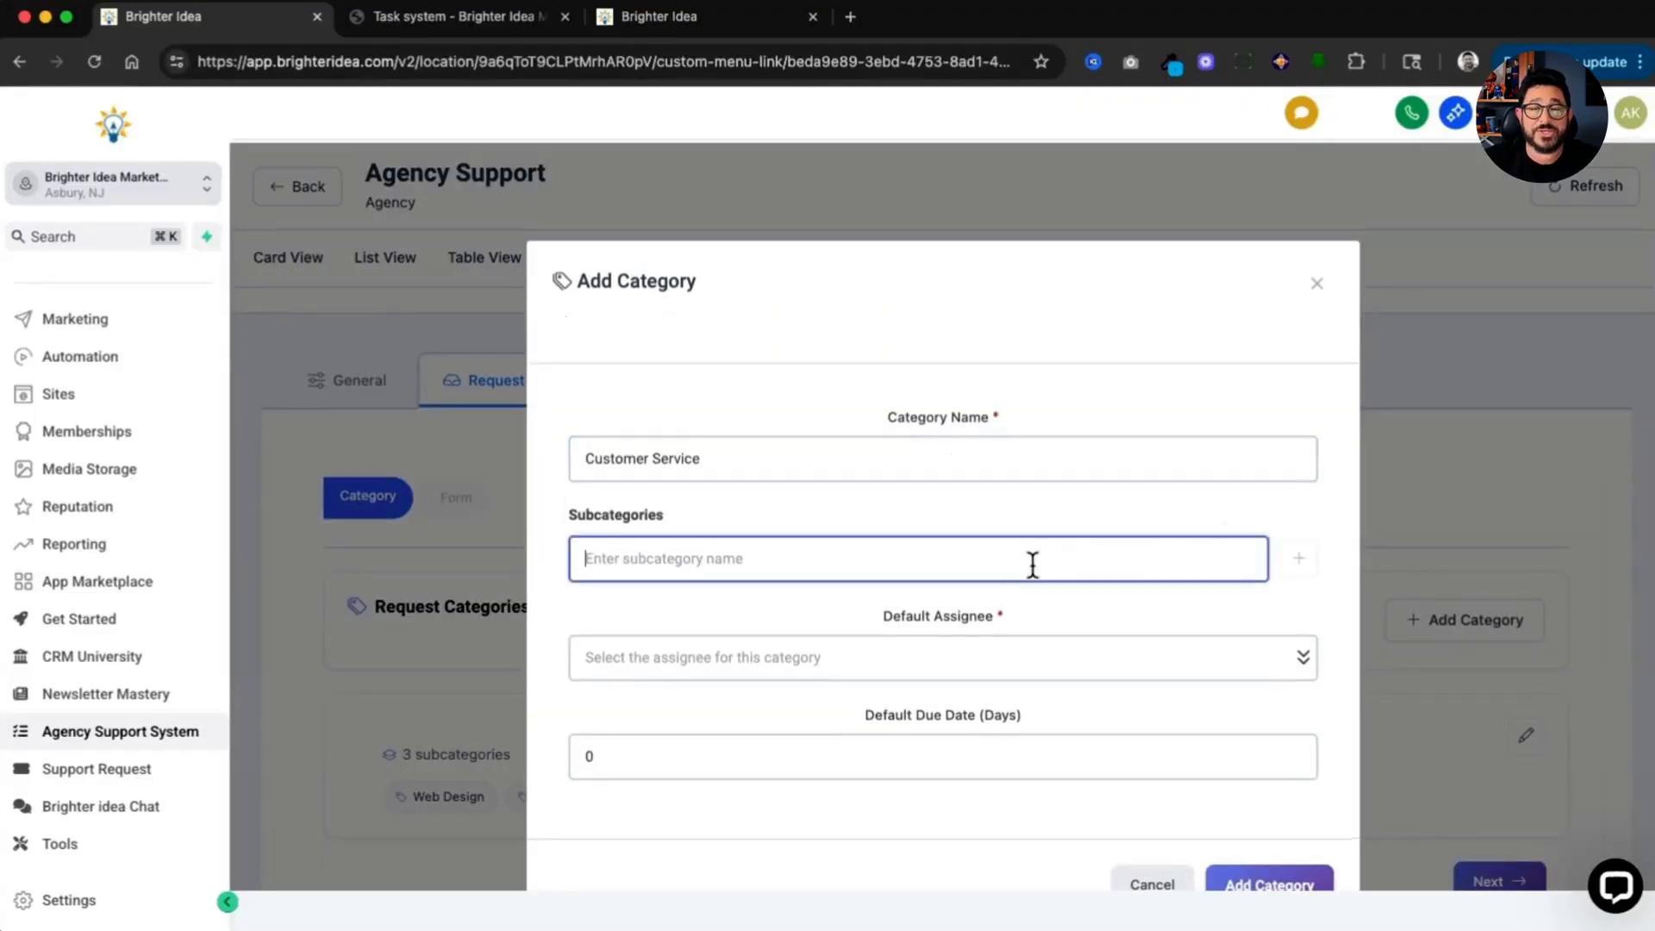
pyautogui.write('On')
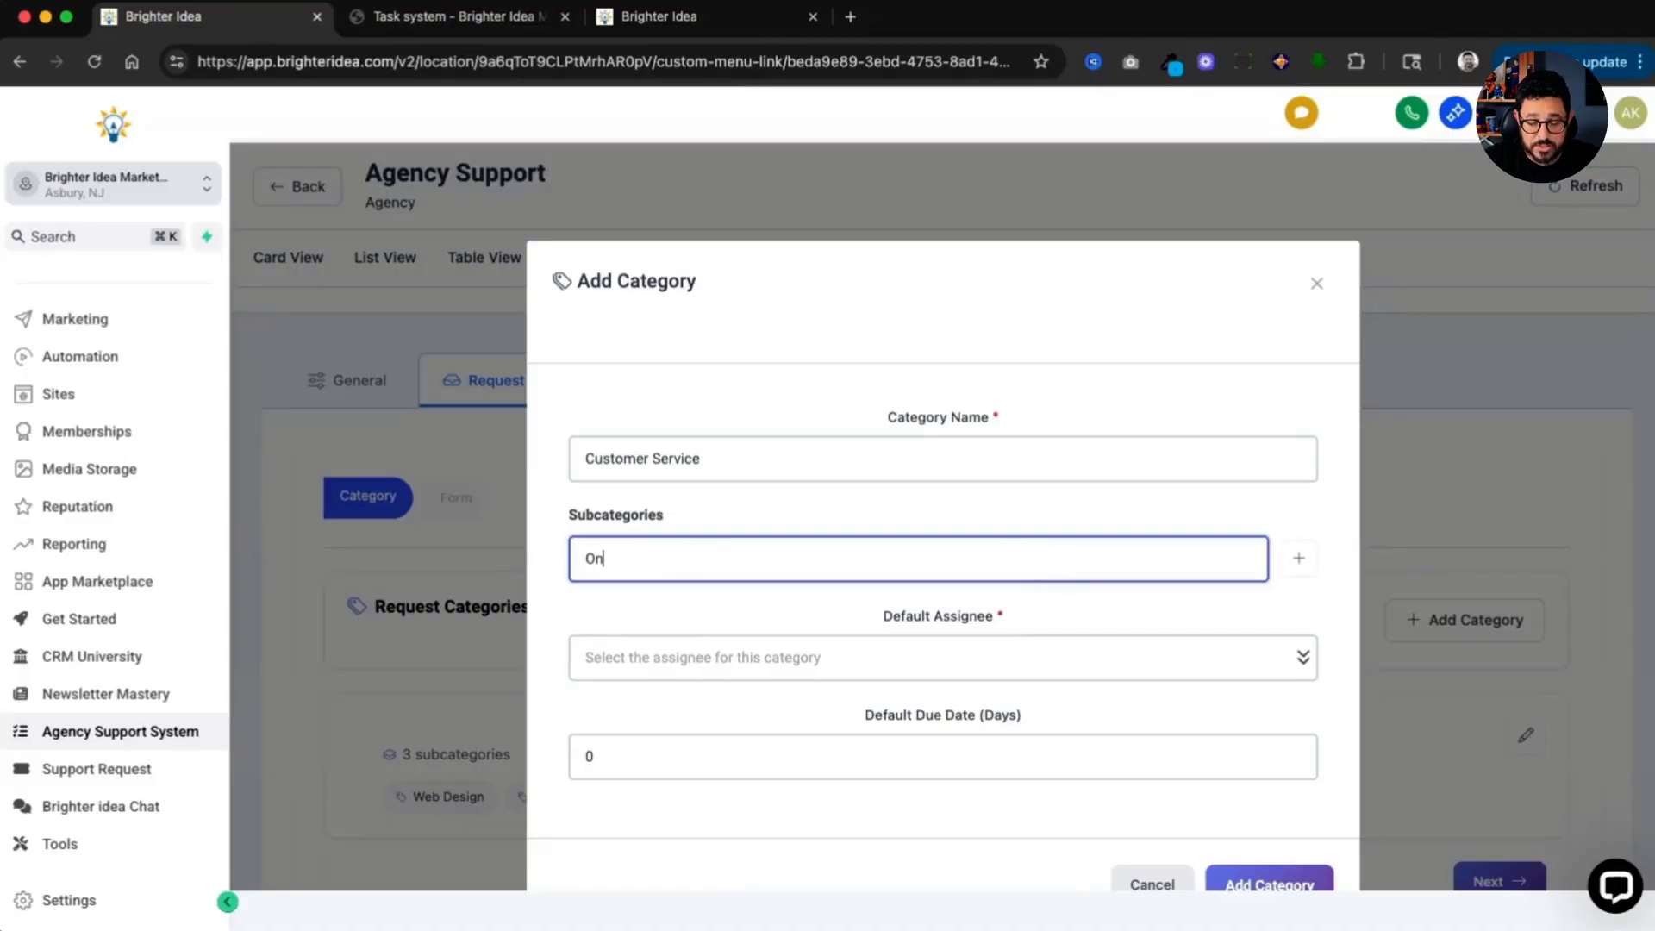
pyautogui.write('Boarding')
pyautogui.press('Return')
pyautogui.click(942, 610)
pyautogui.write('Billing')
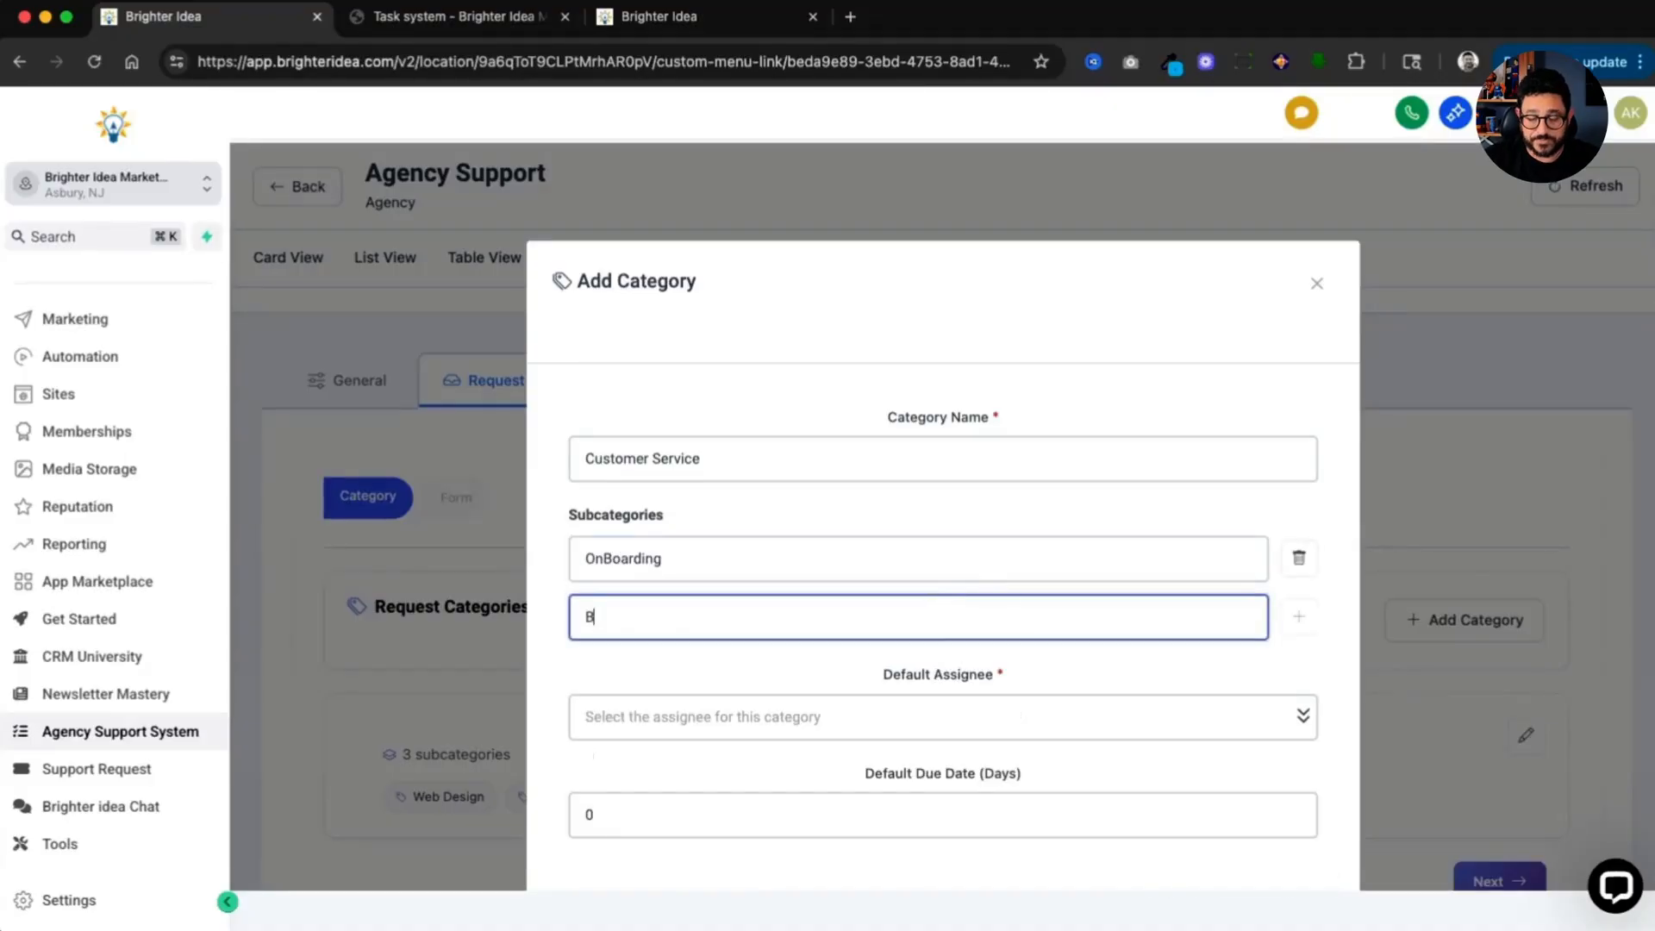
# Step: Set the Customer Service category's default assignee to the second team member and add the category
pyautogui.click(1186, 723)
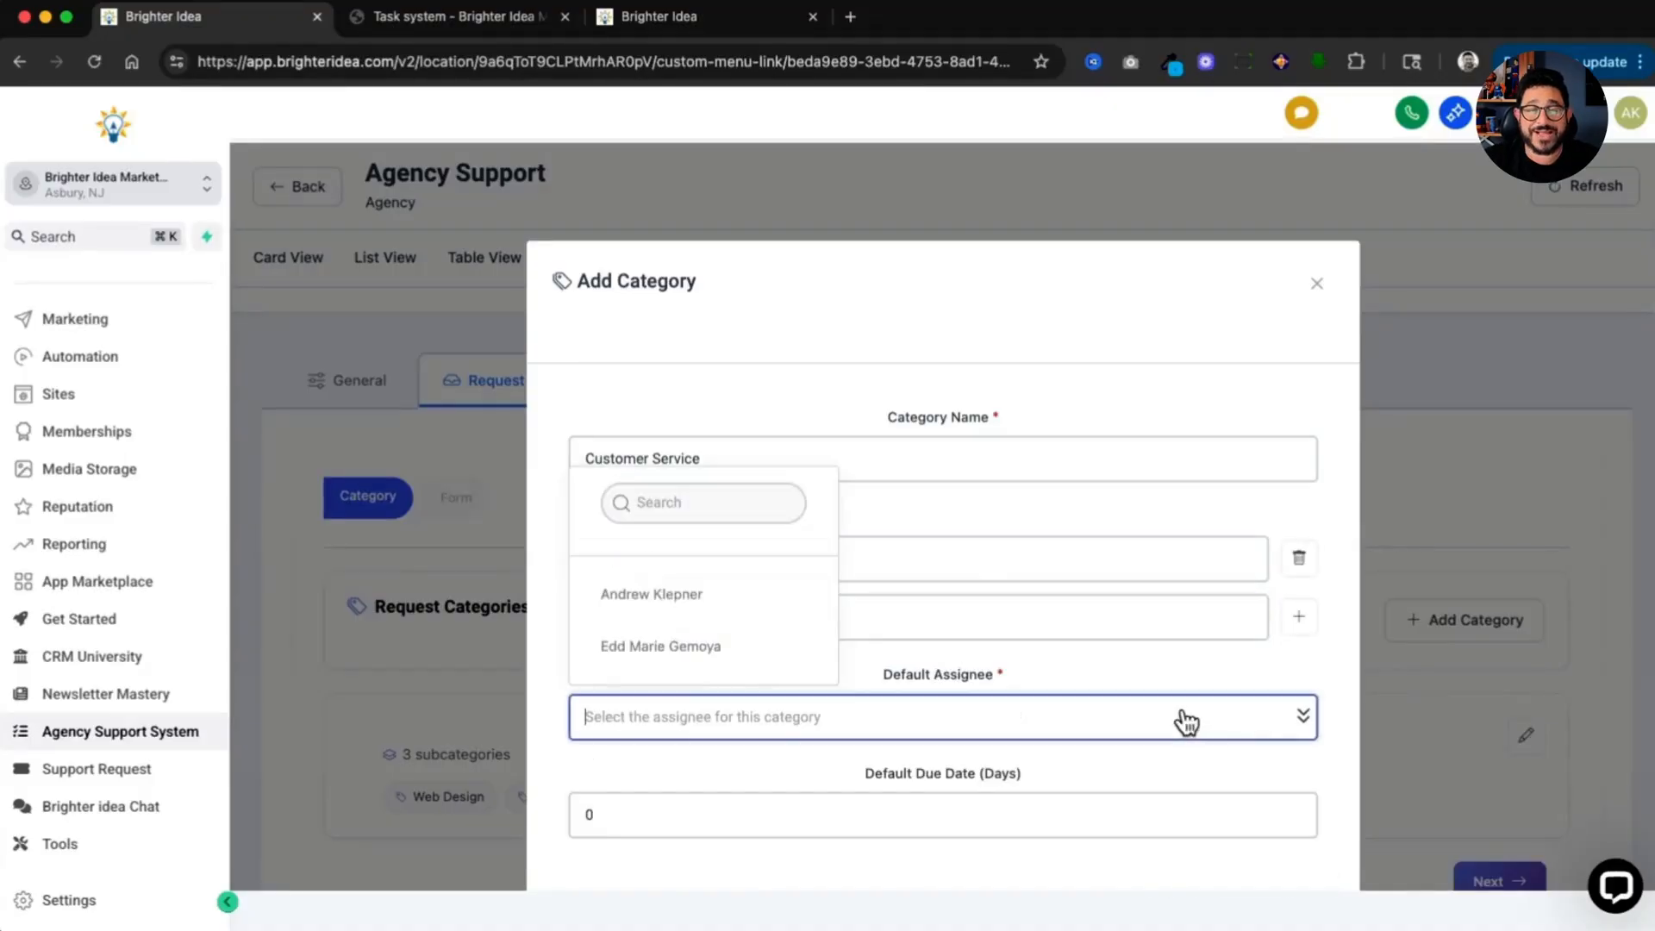
pyautogui.click(745, 657)
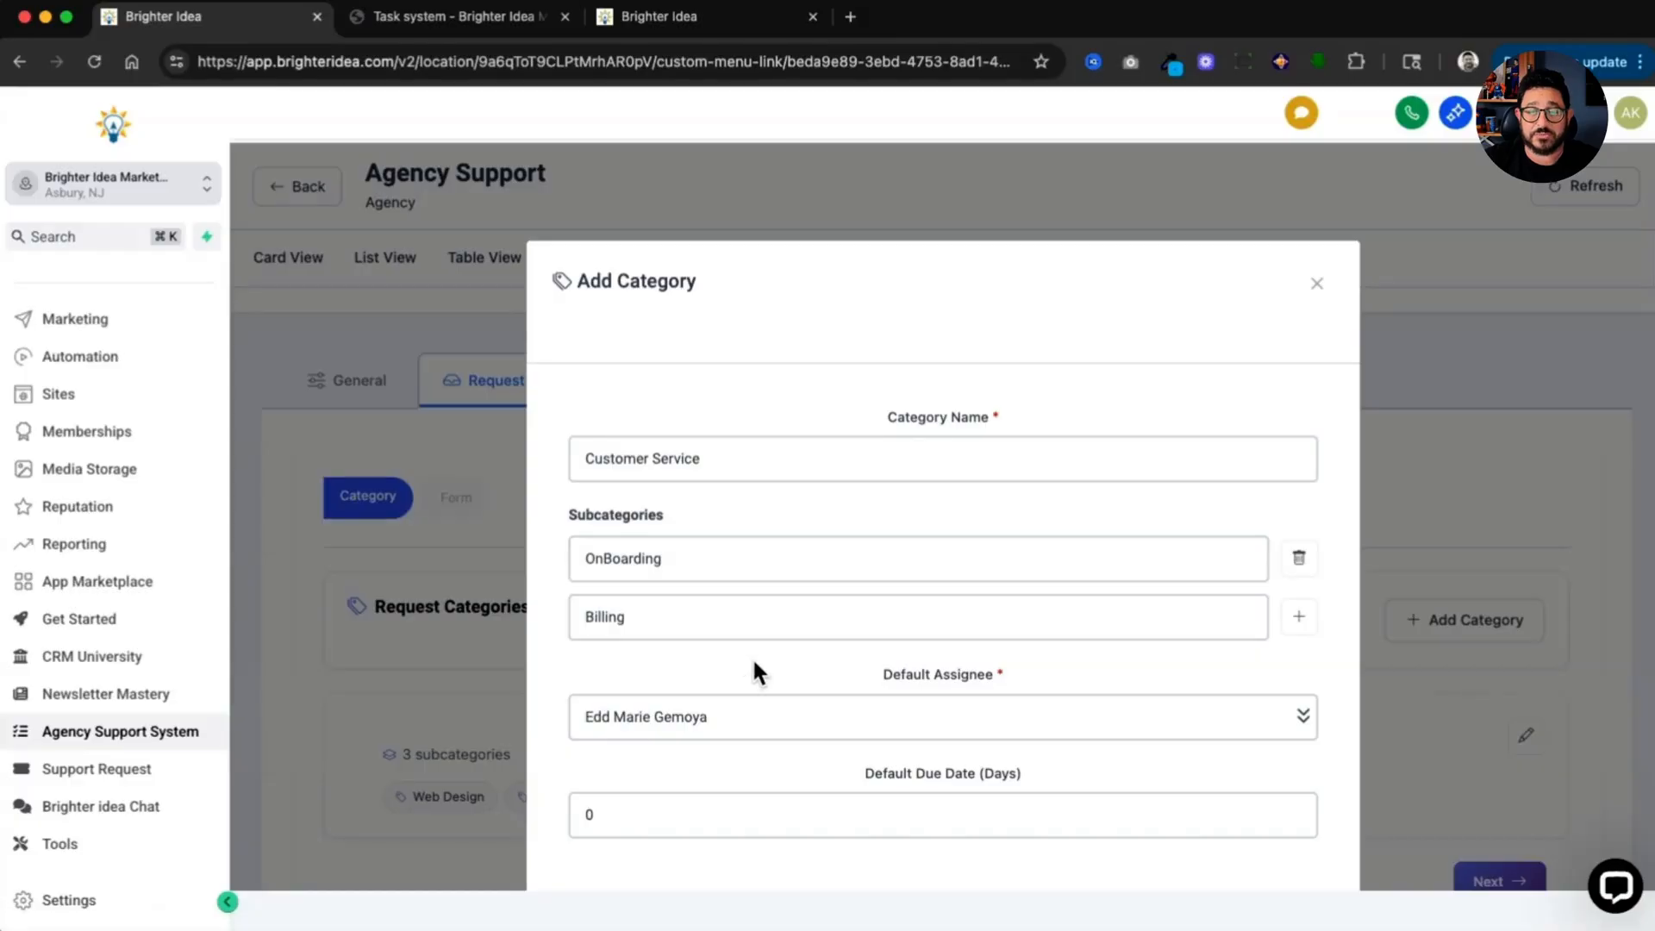
pyautogui.click(1293, 852)
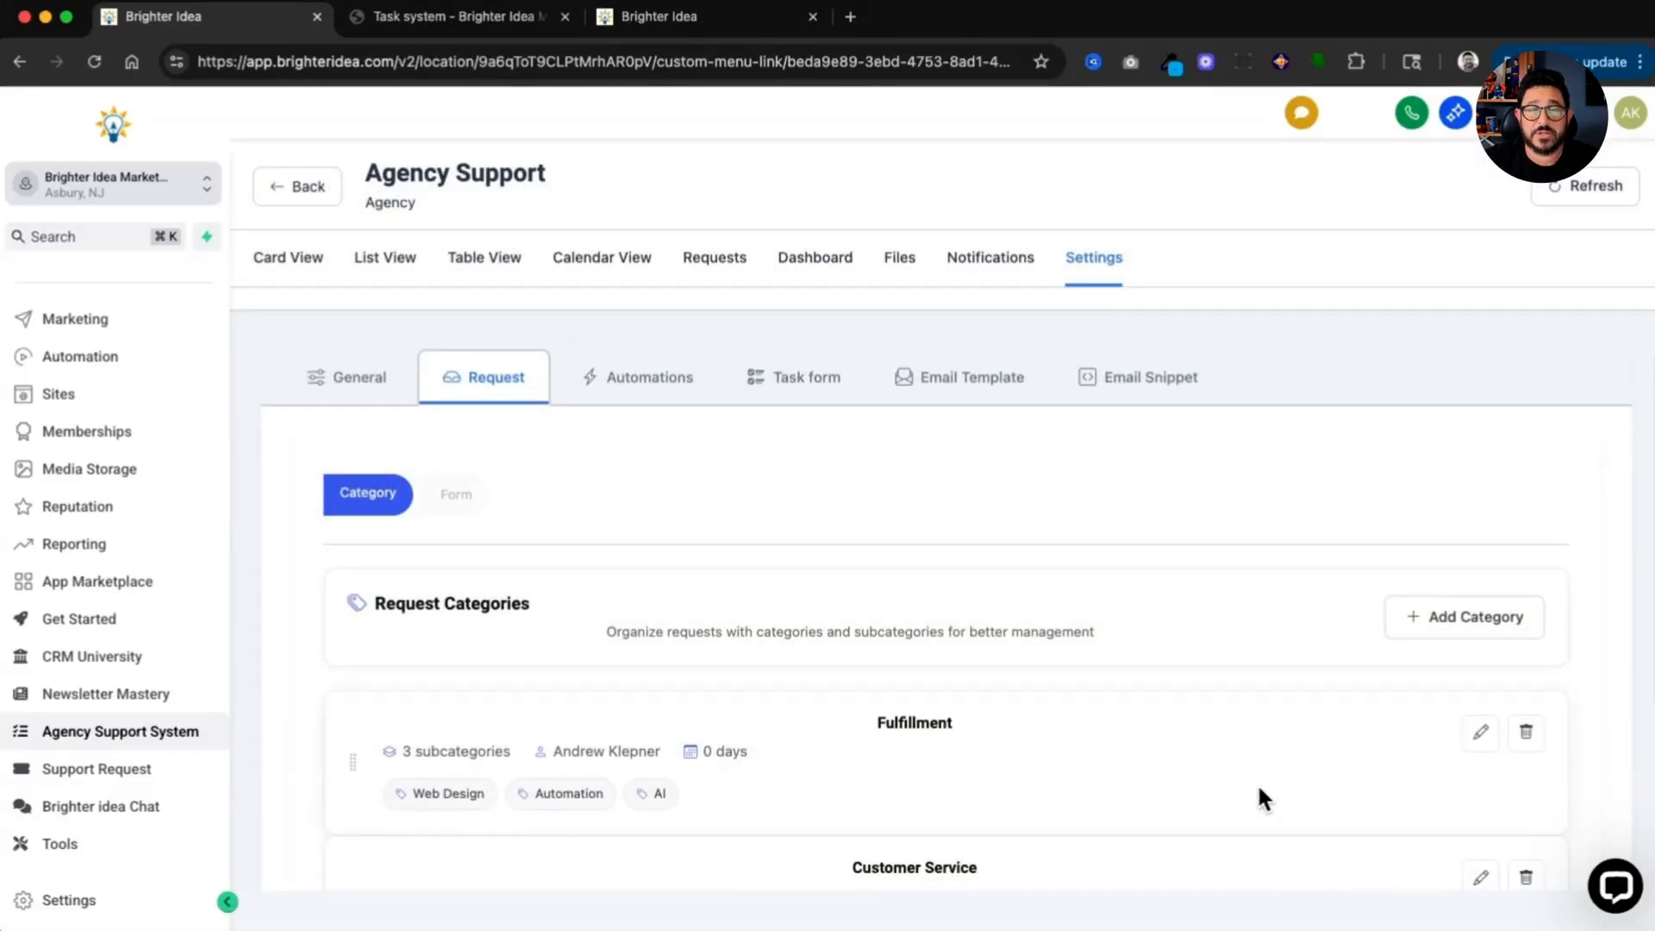
# Step: Move on to the request form builder and select the Fulfillment category with its Web Design subcategory
pyautogui.scroll(-3, 1257, 782)
pyautogui.scroll(-1, 1257, 783)
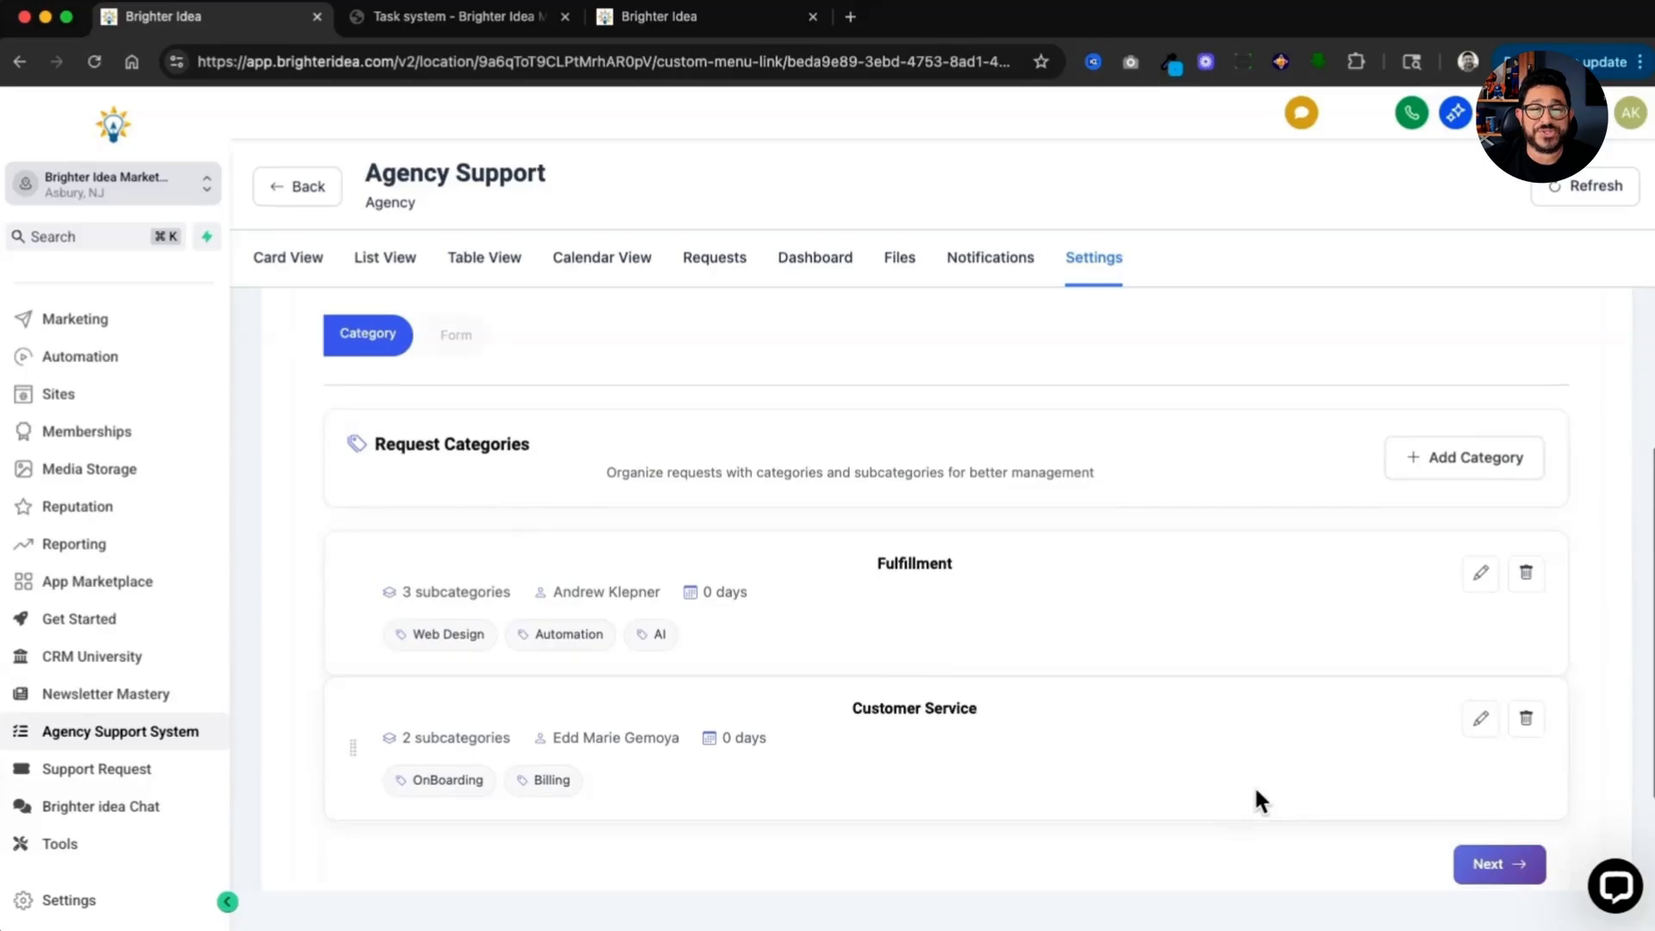
pyautogui.scroll(-2, 681, 657)
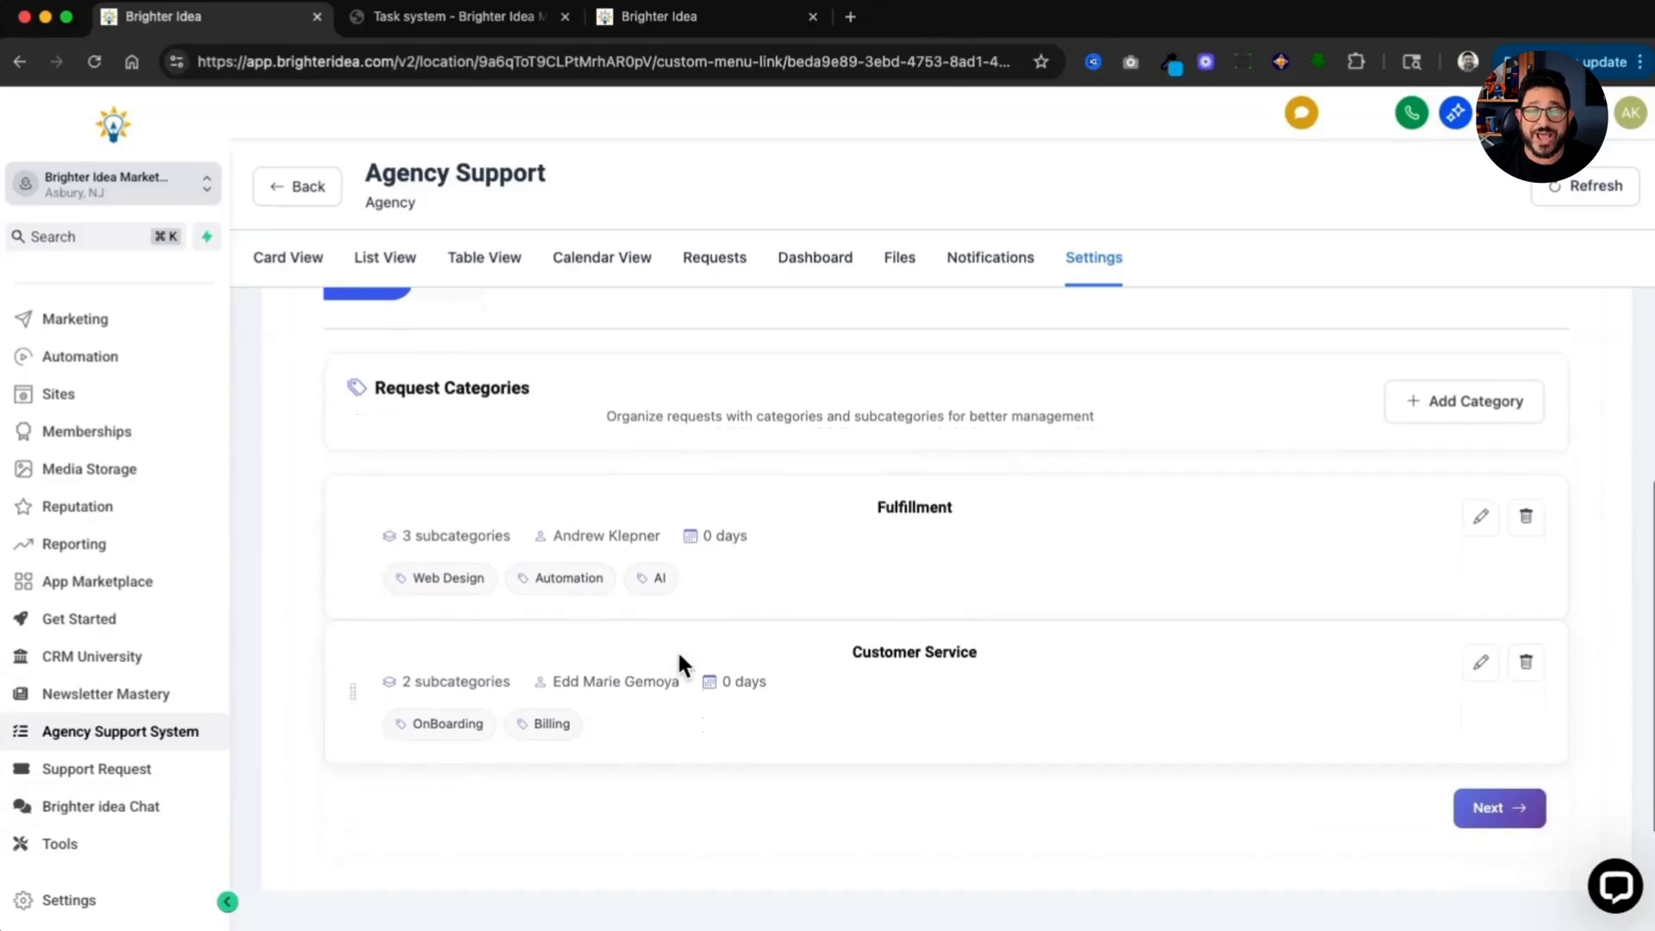
pyautogui.scroll(-1, 680, 659)
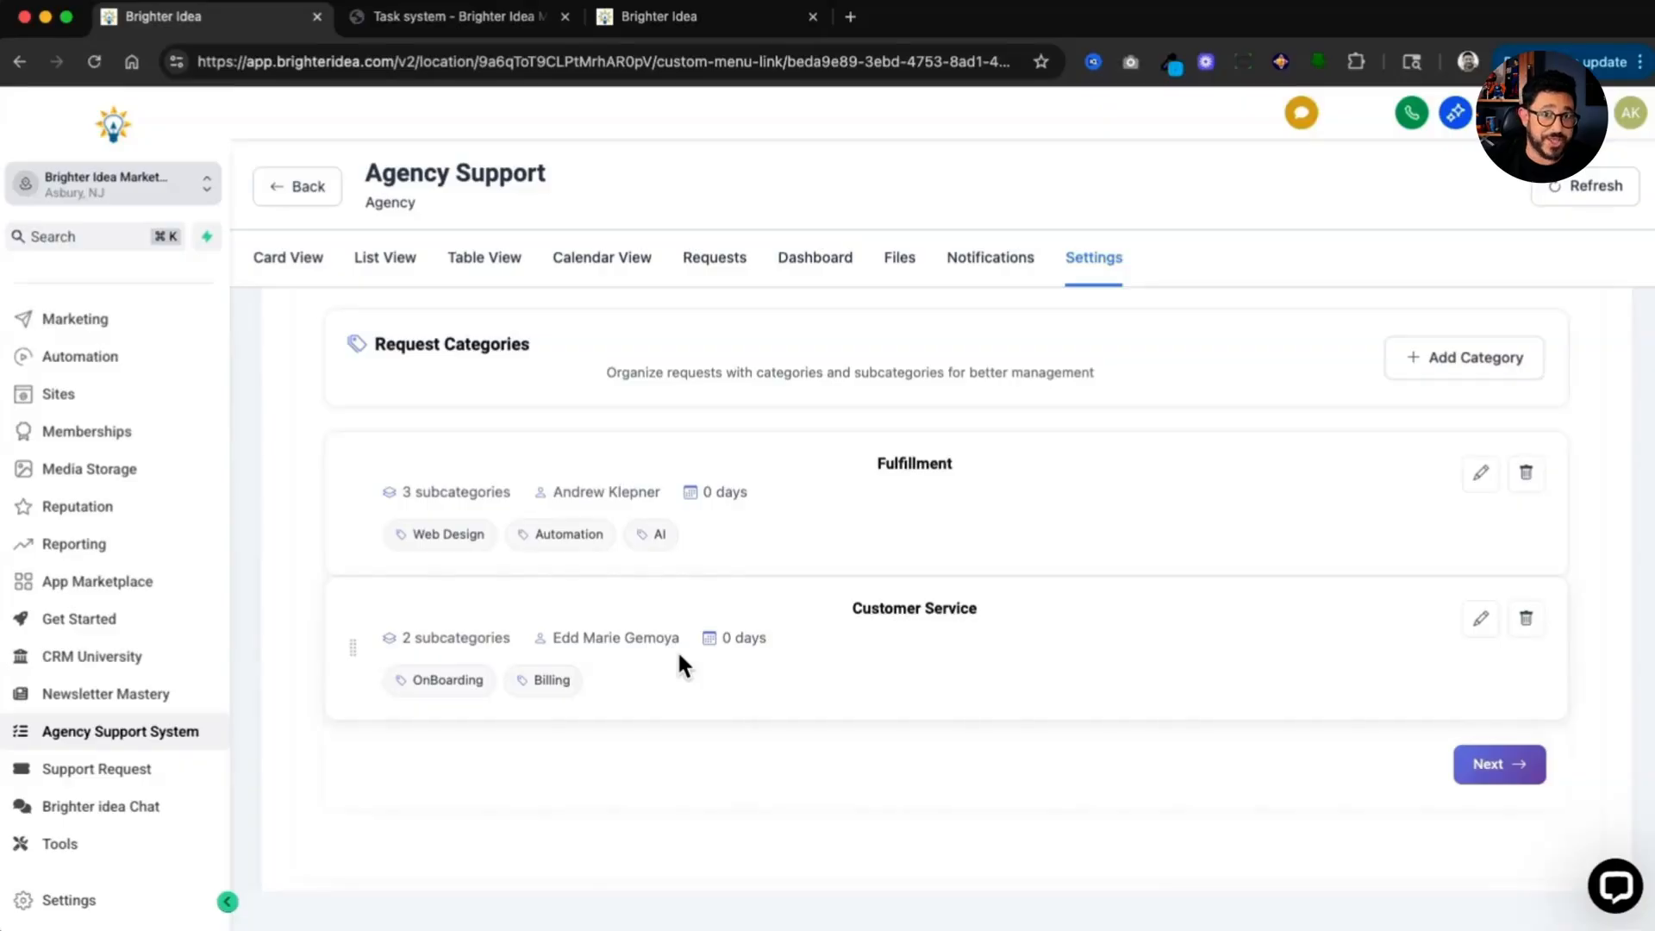
pyautogui.click(1485, 776)
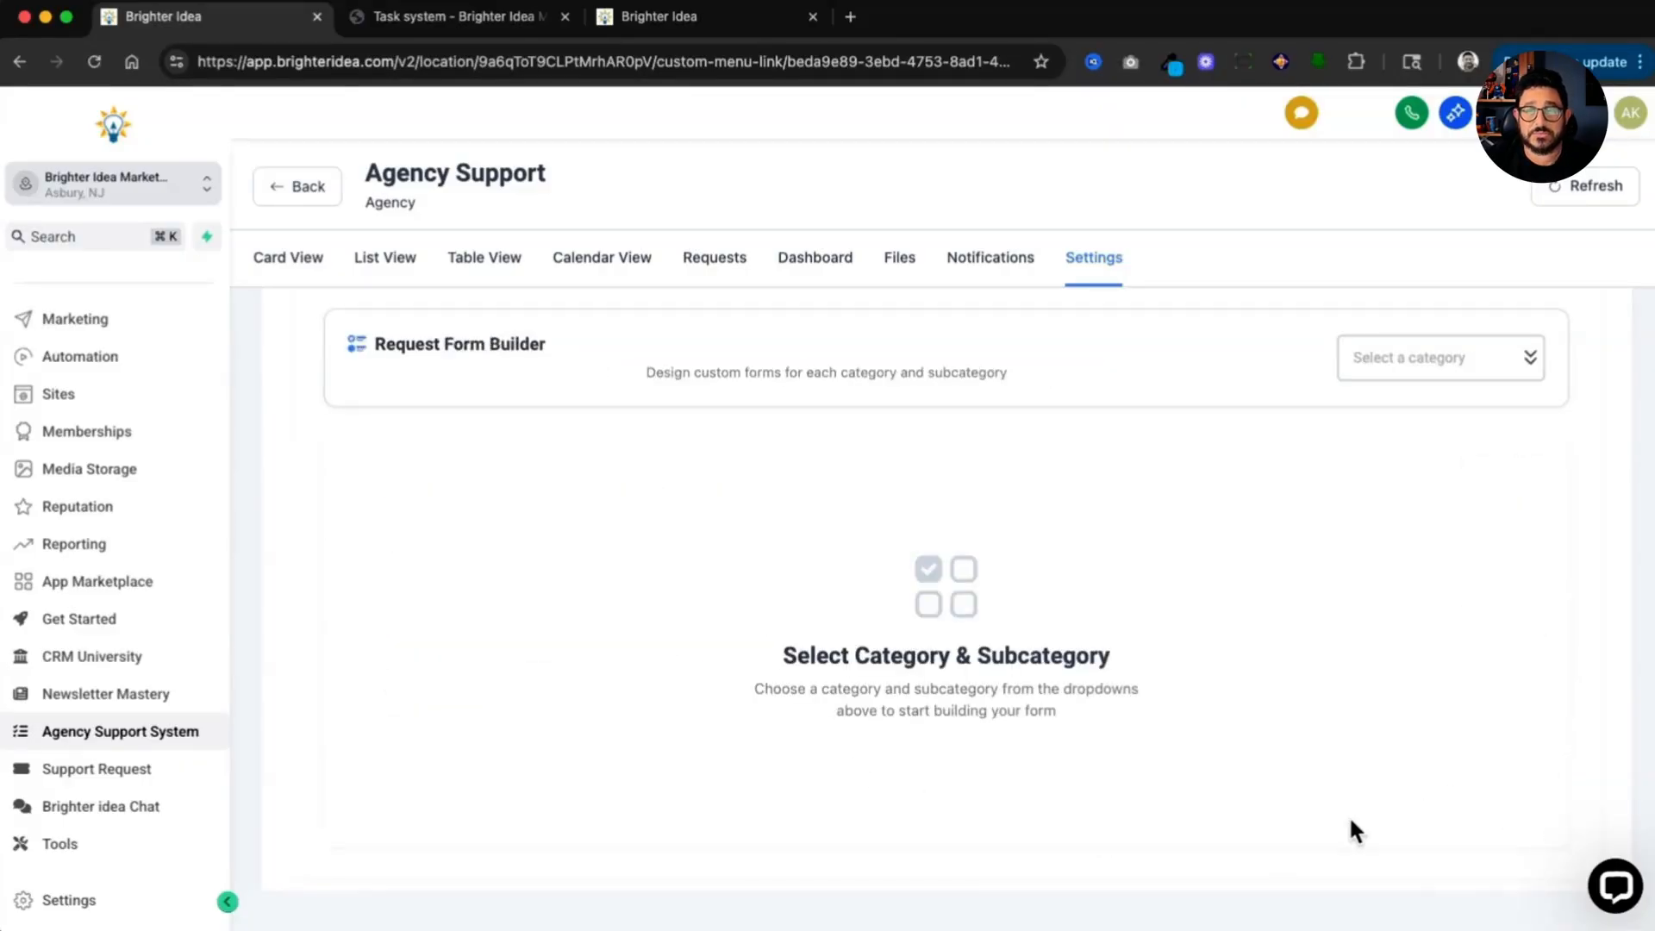
pyautogui.click(1418, 371)
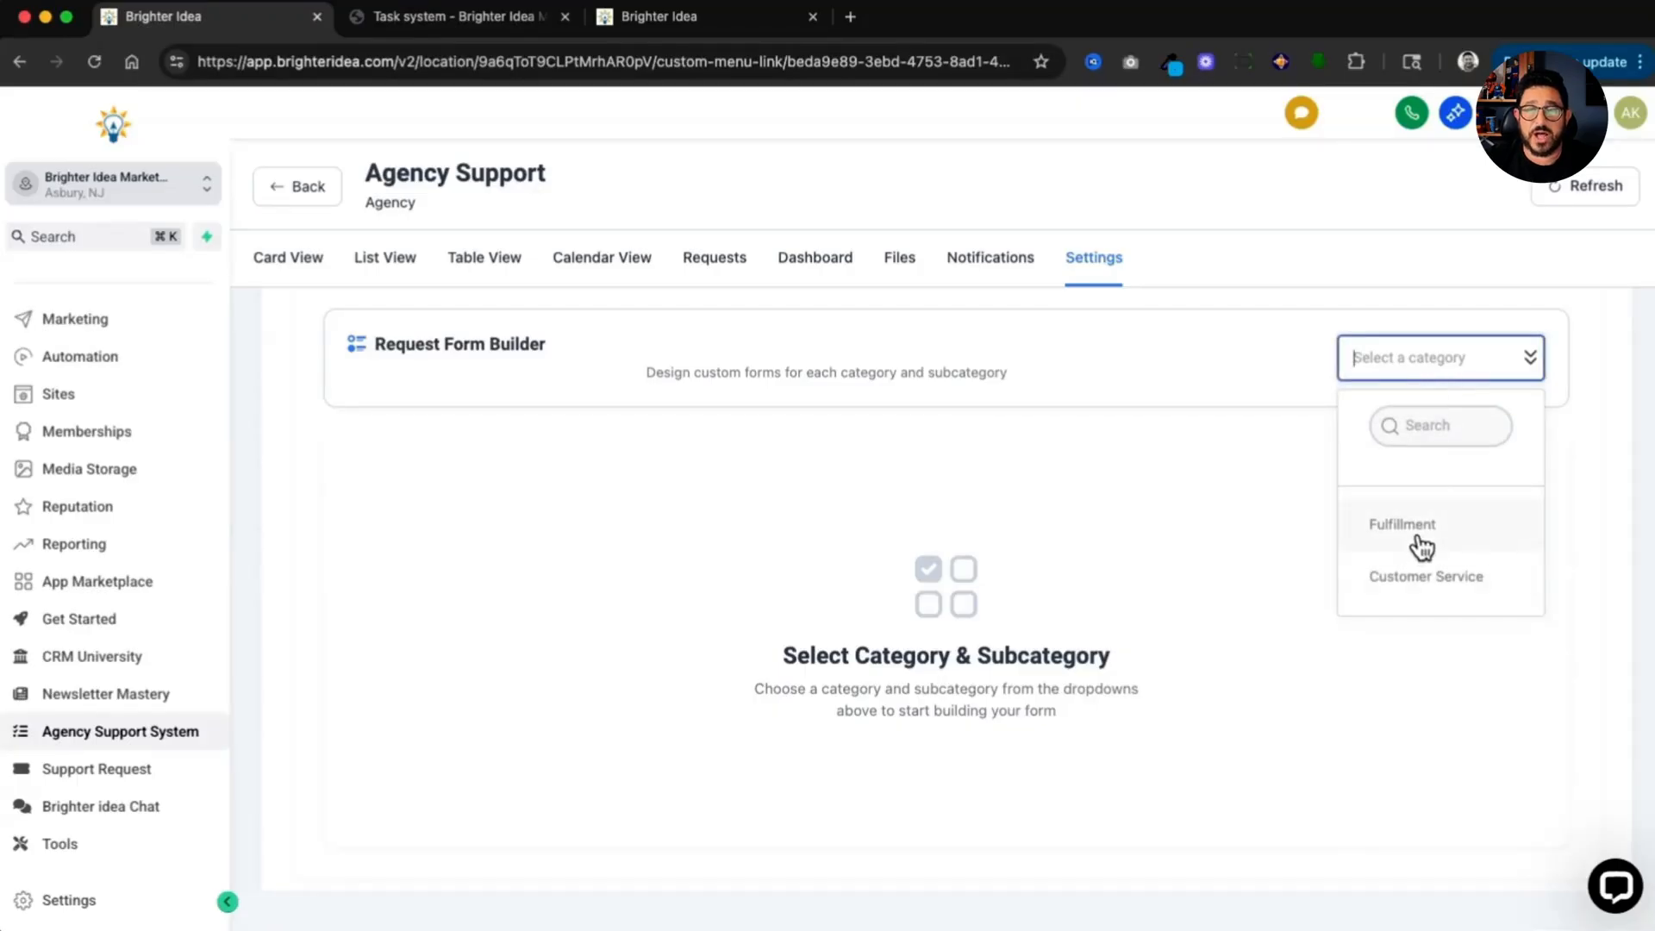
pyautogui.click(1418, 539)
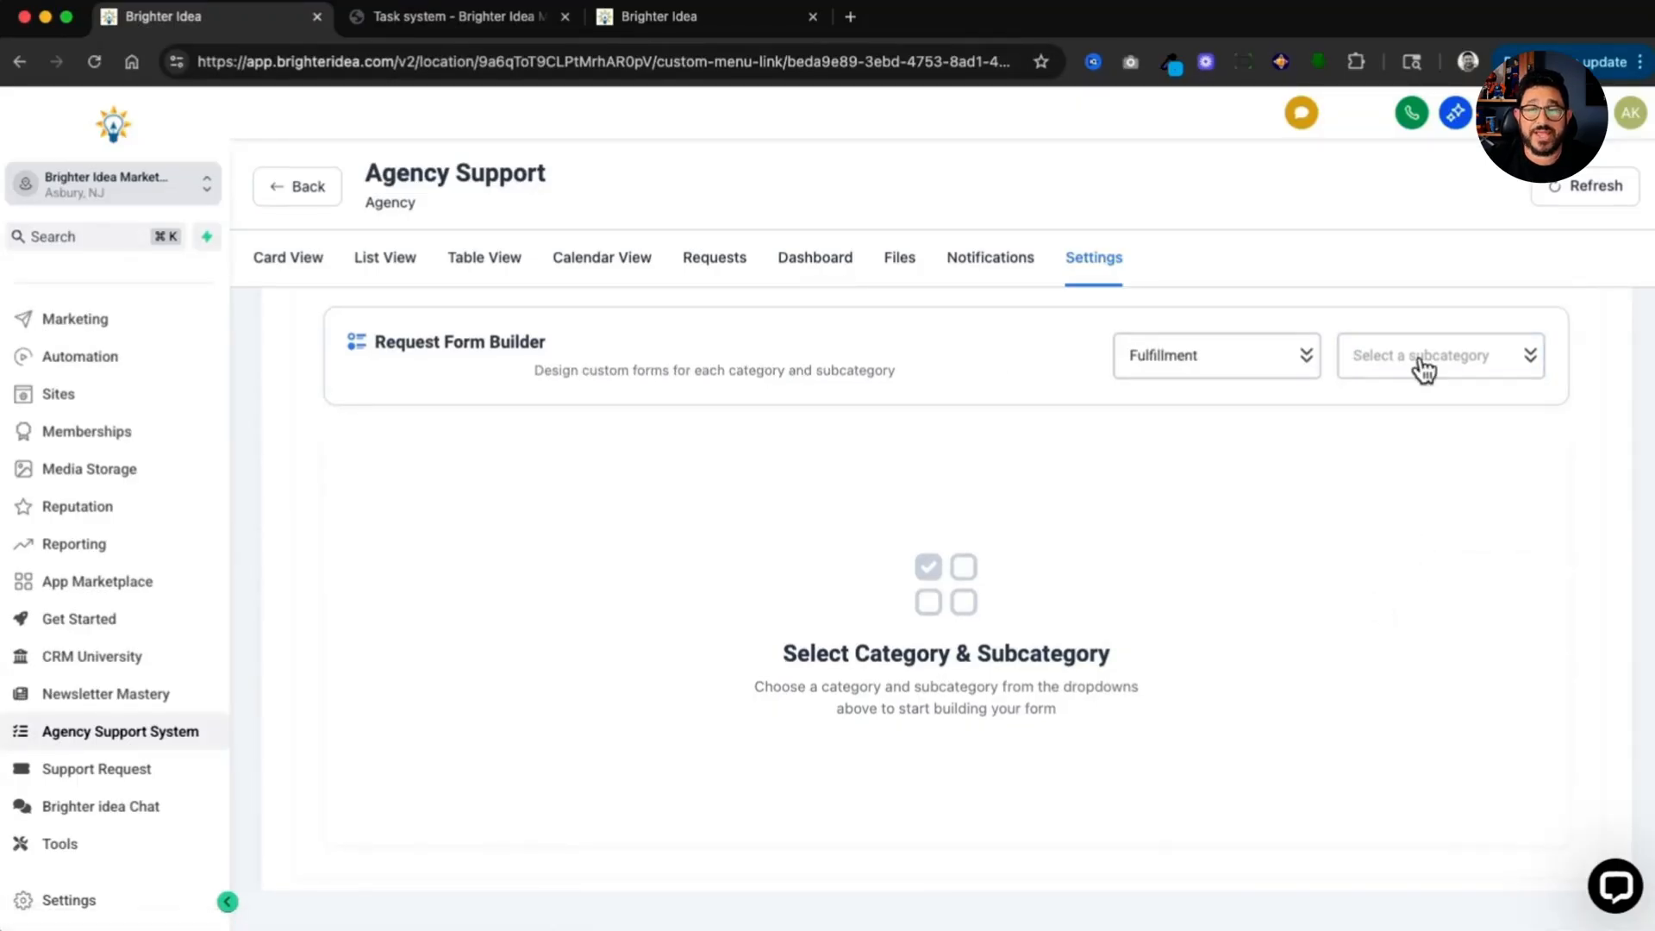
pyautogui.click(1422, 368)
pyautogui.click(1457, 521)
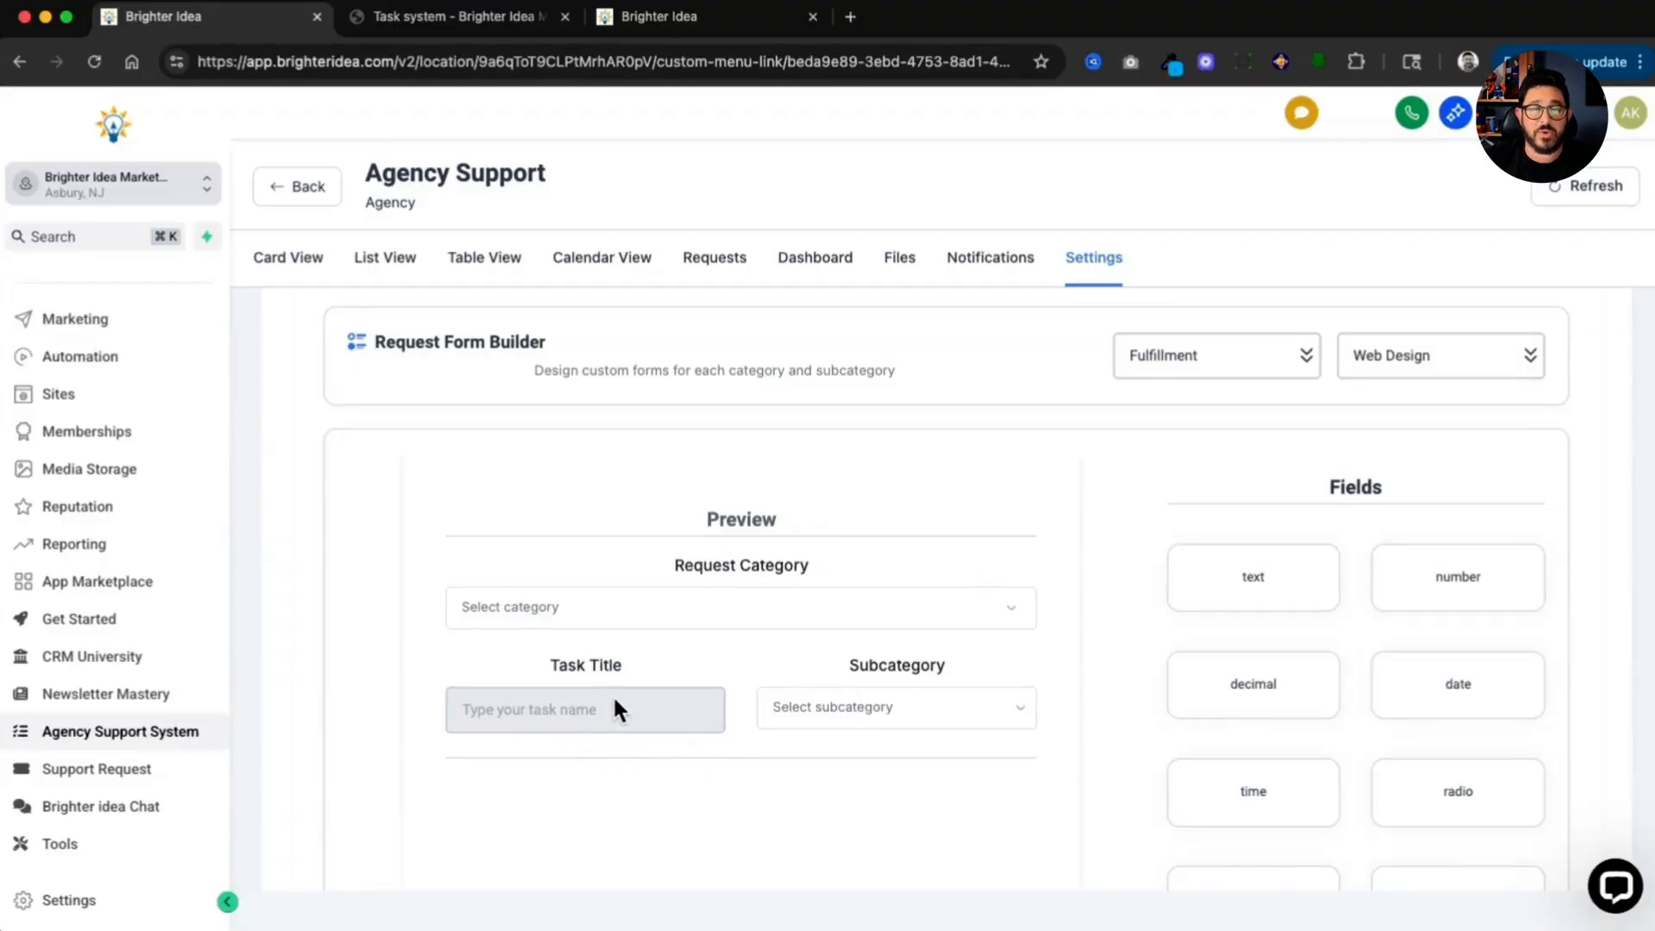
# Step: Add a long text field and a file upload field to the Web Design request form
pyautogui.scroll(-5, 614, 700)
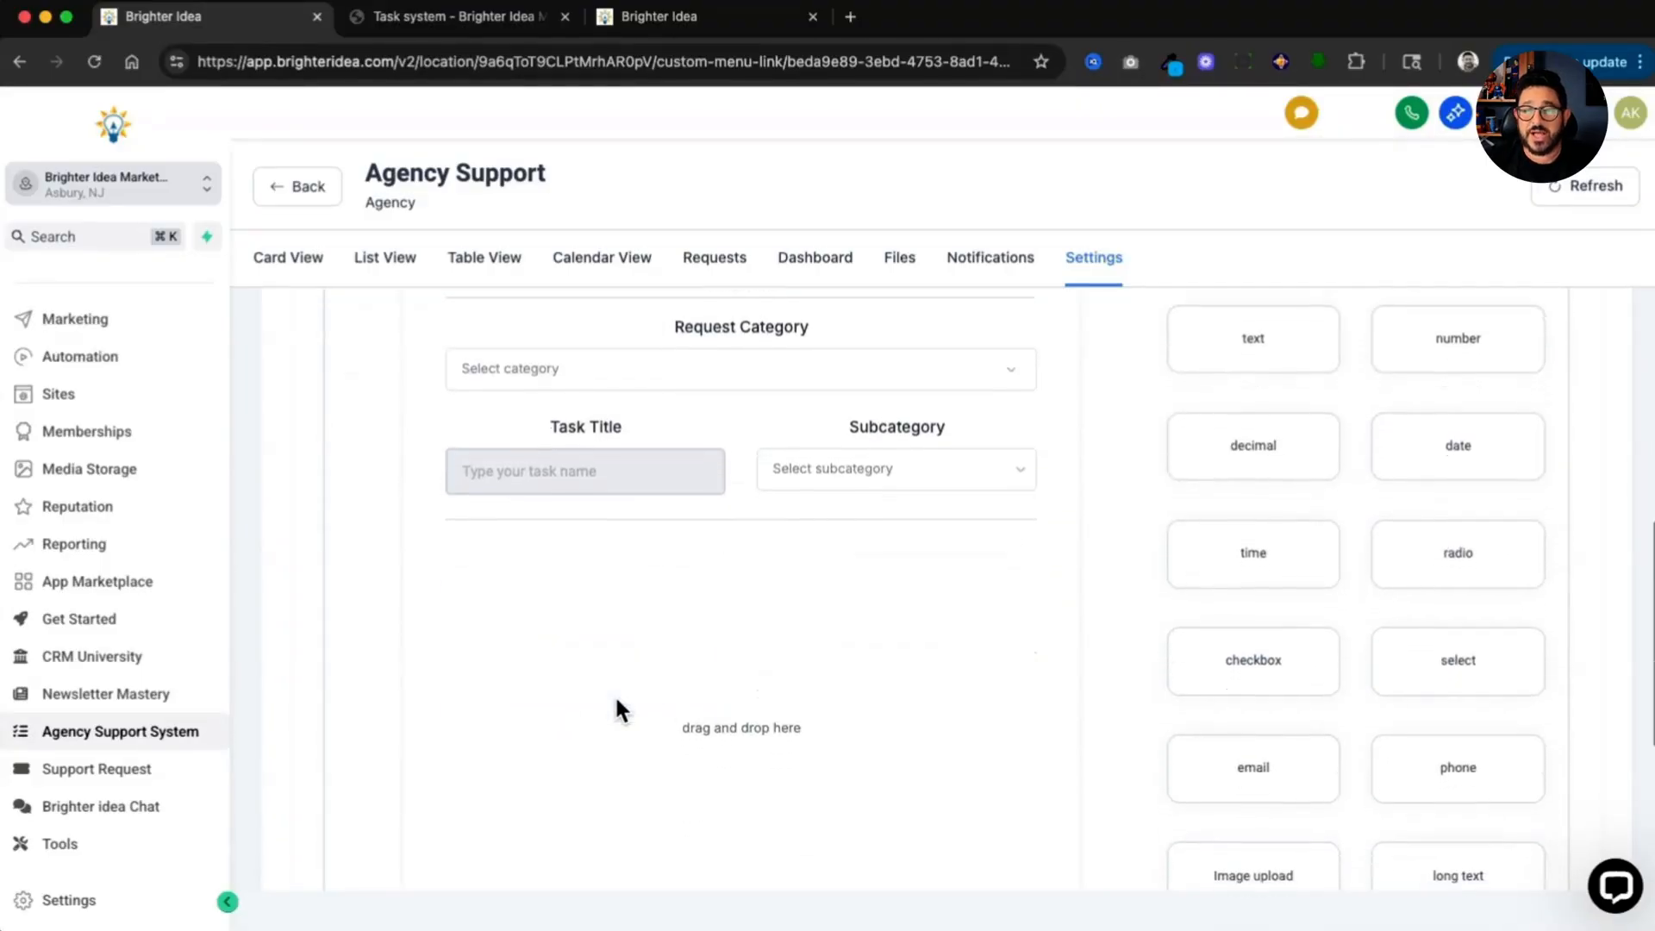
pyautogui.scroll(-3, 613, 695)
pyautogui.moveTo(1435, 776); pyautogui.dragTo(905, 562)
pyautogui.scroll(-2, 934, 612)
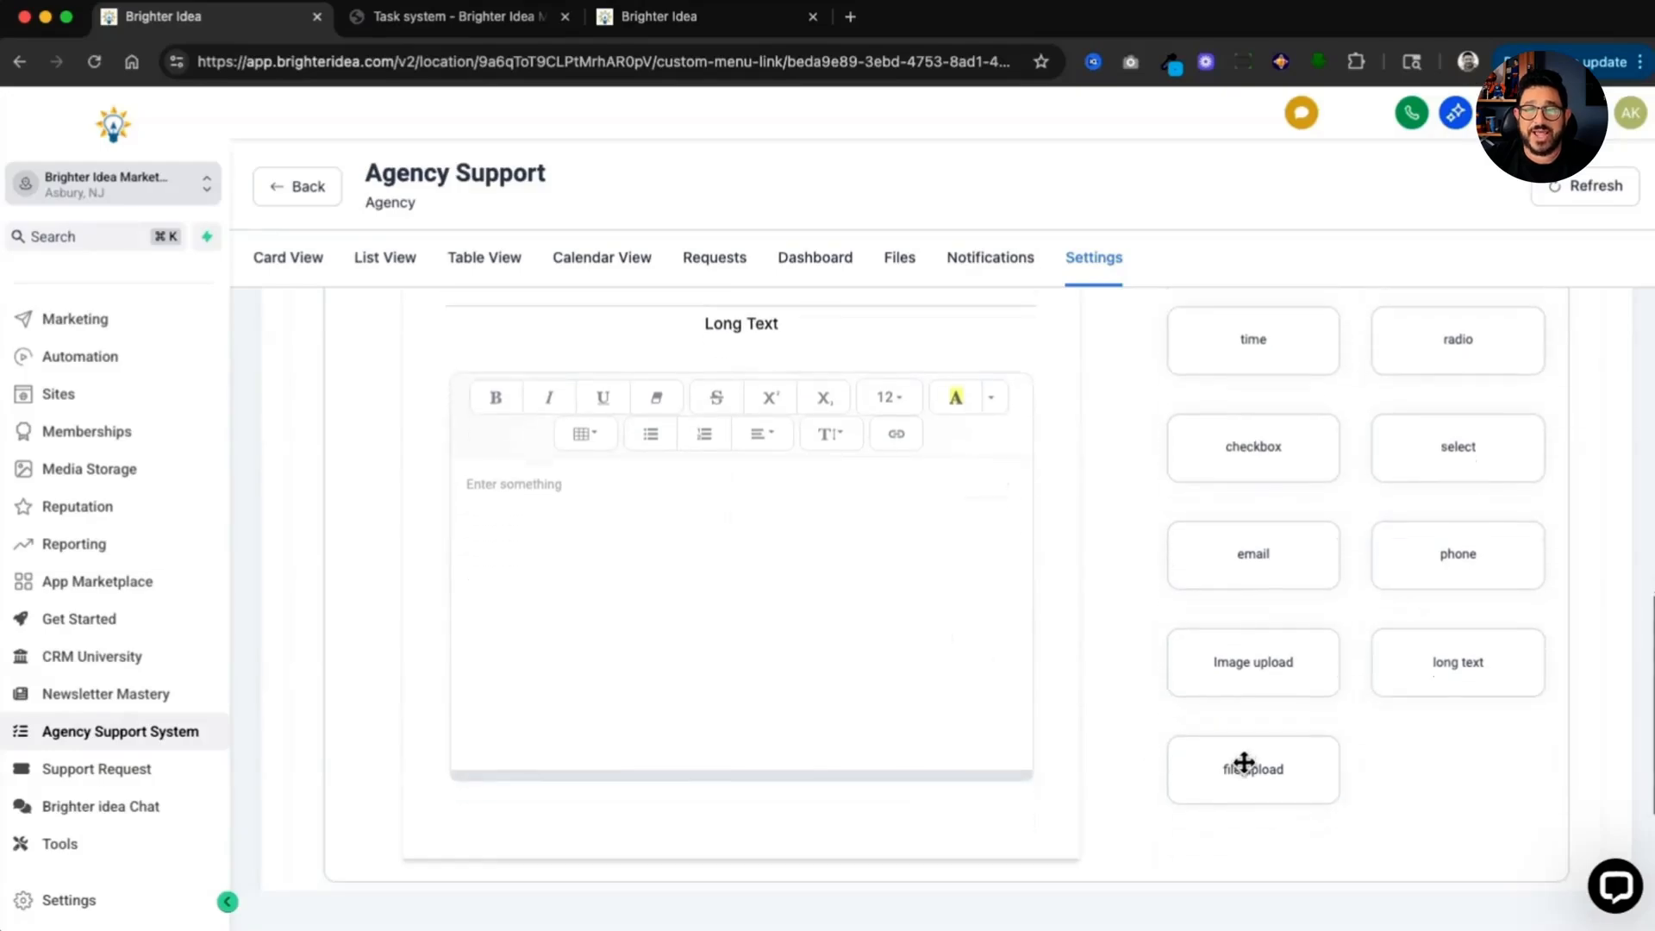
pyautogui.moveTo(1244, 763); pyautogui.dragTo(759, 810)
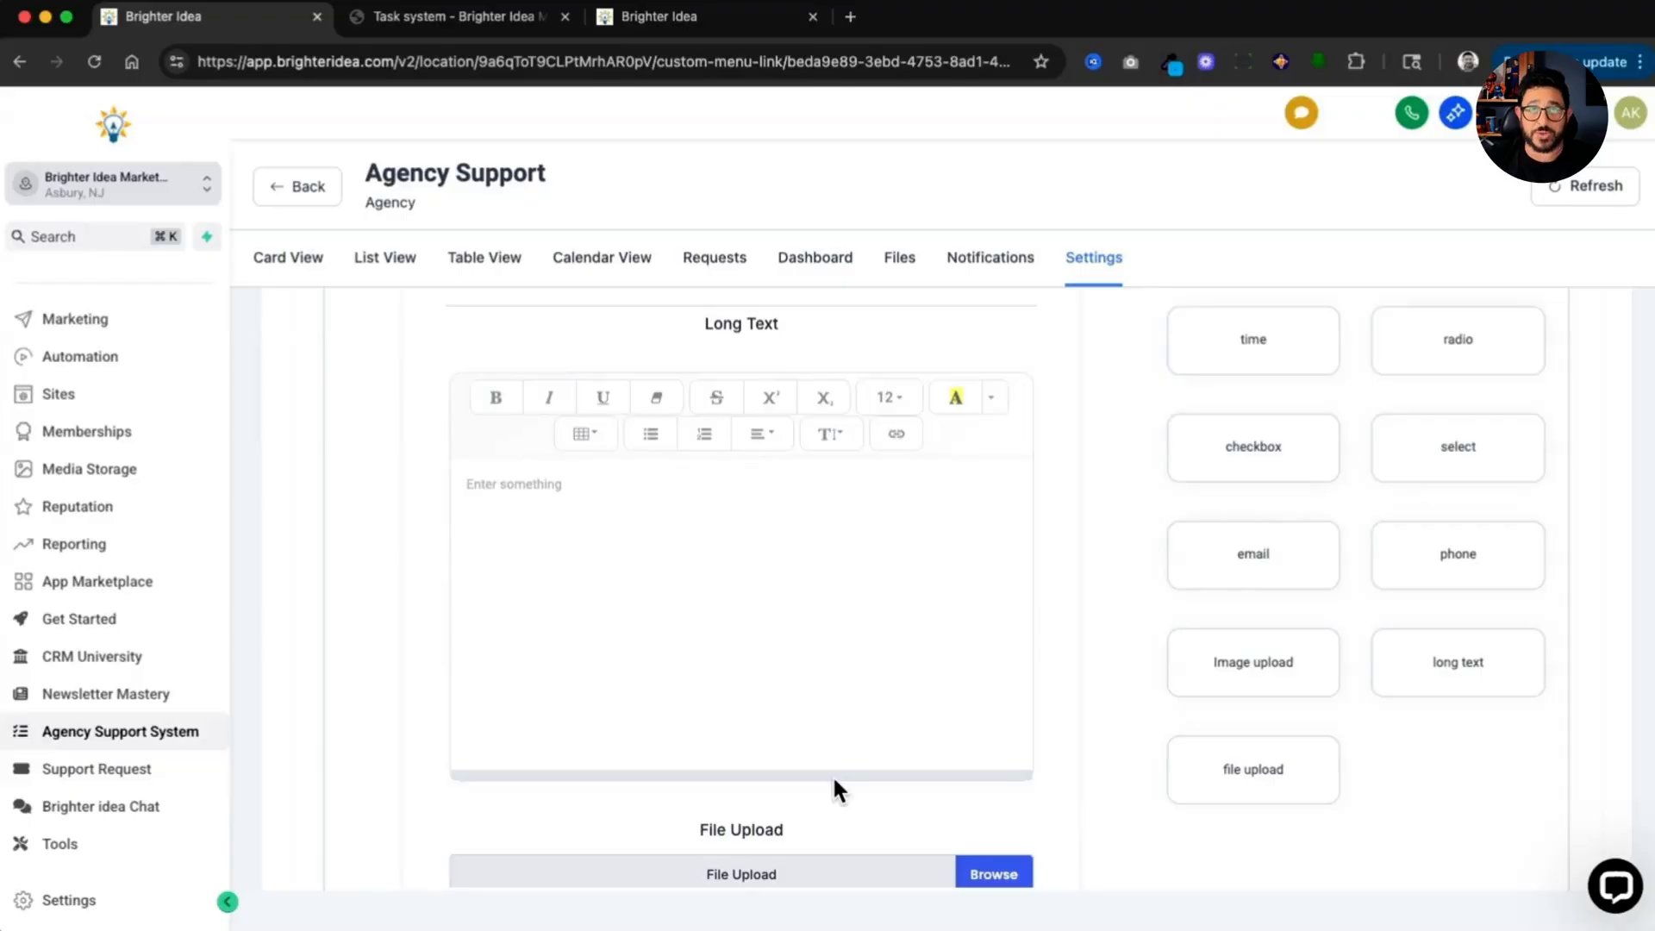
# Step: Relabel the form's long text field as Description
pyautogui.scroll(3, 831, 774)
pyautogui.click(773, 448)
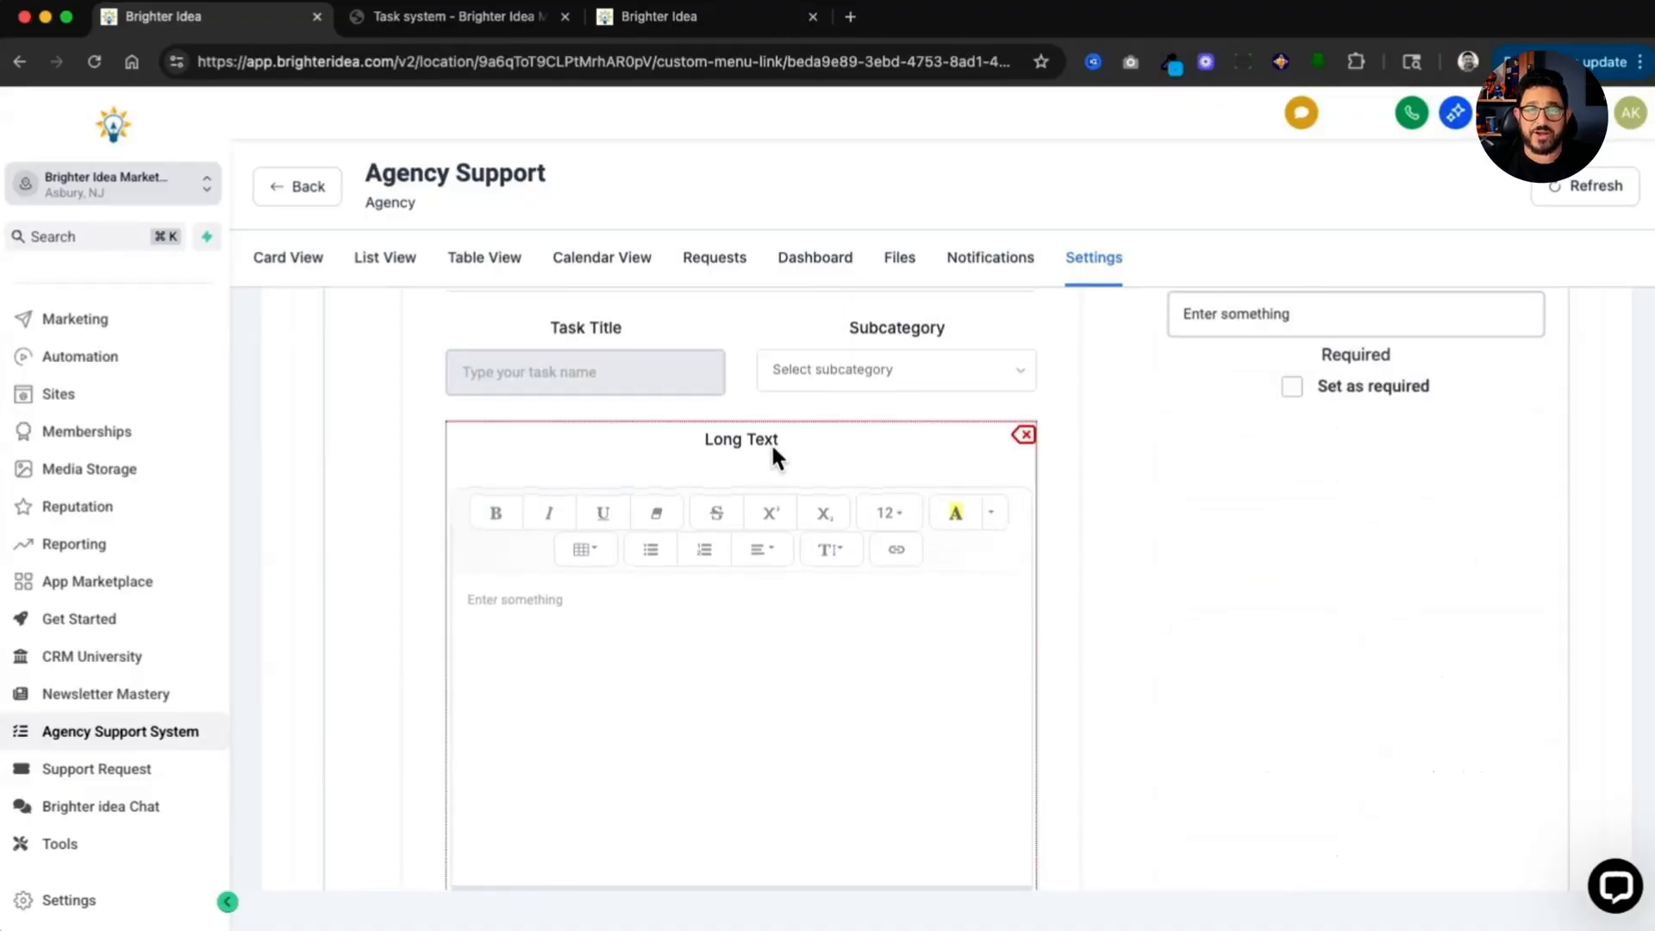
pyautogui.scroll(-1, 1173, 449)
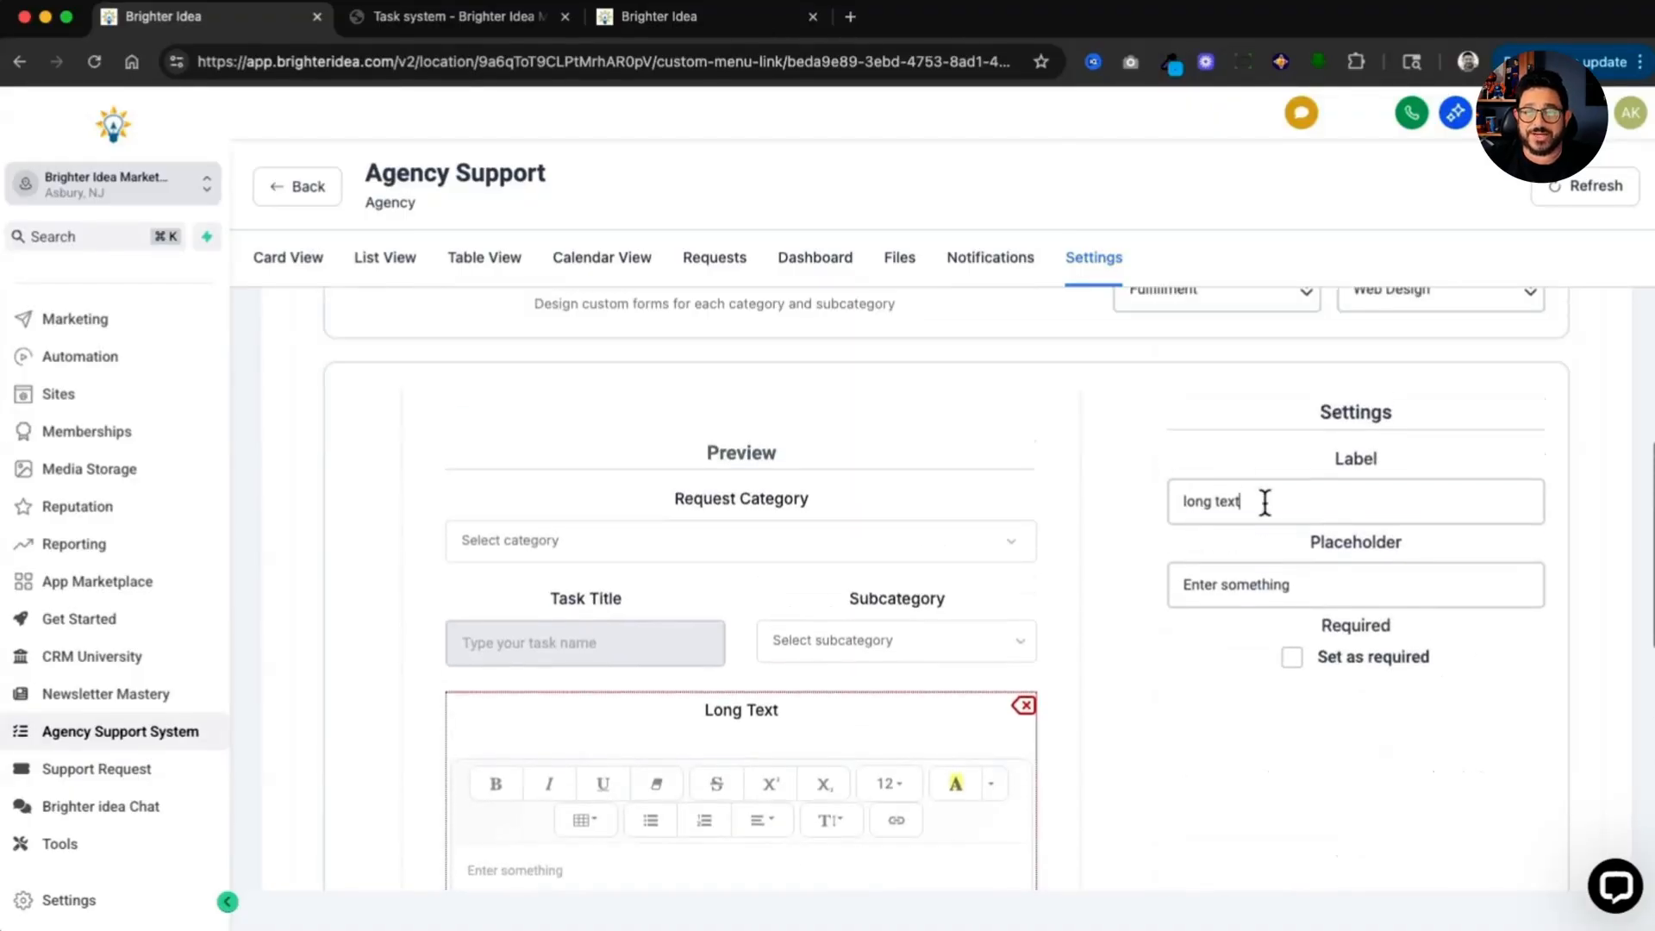
pyautogui.tripleClick(1265, 503)
pyautogui.write('Descri')
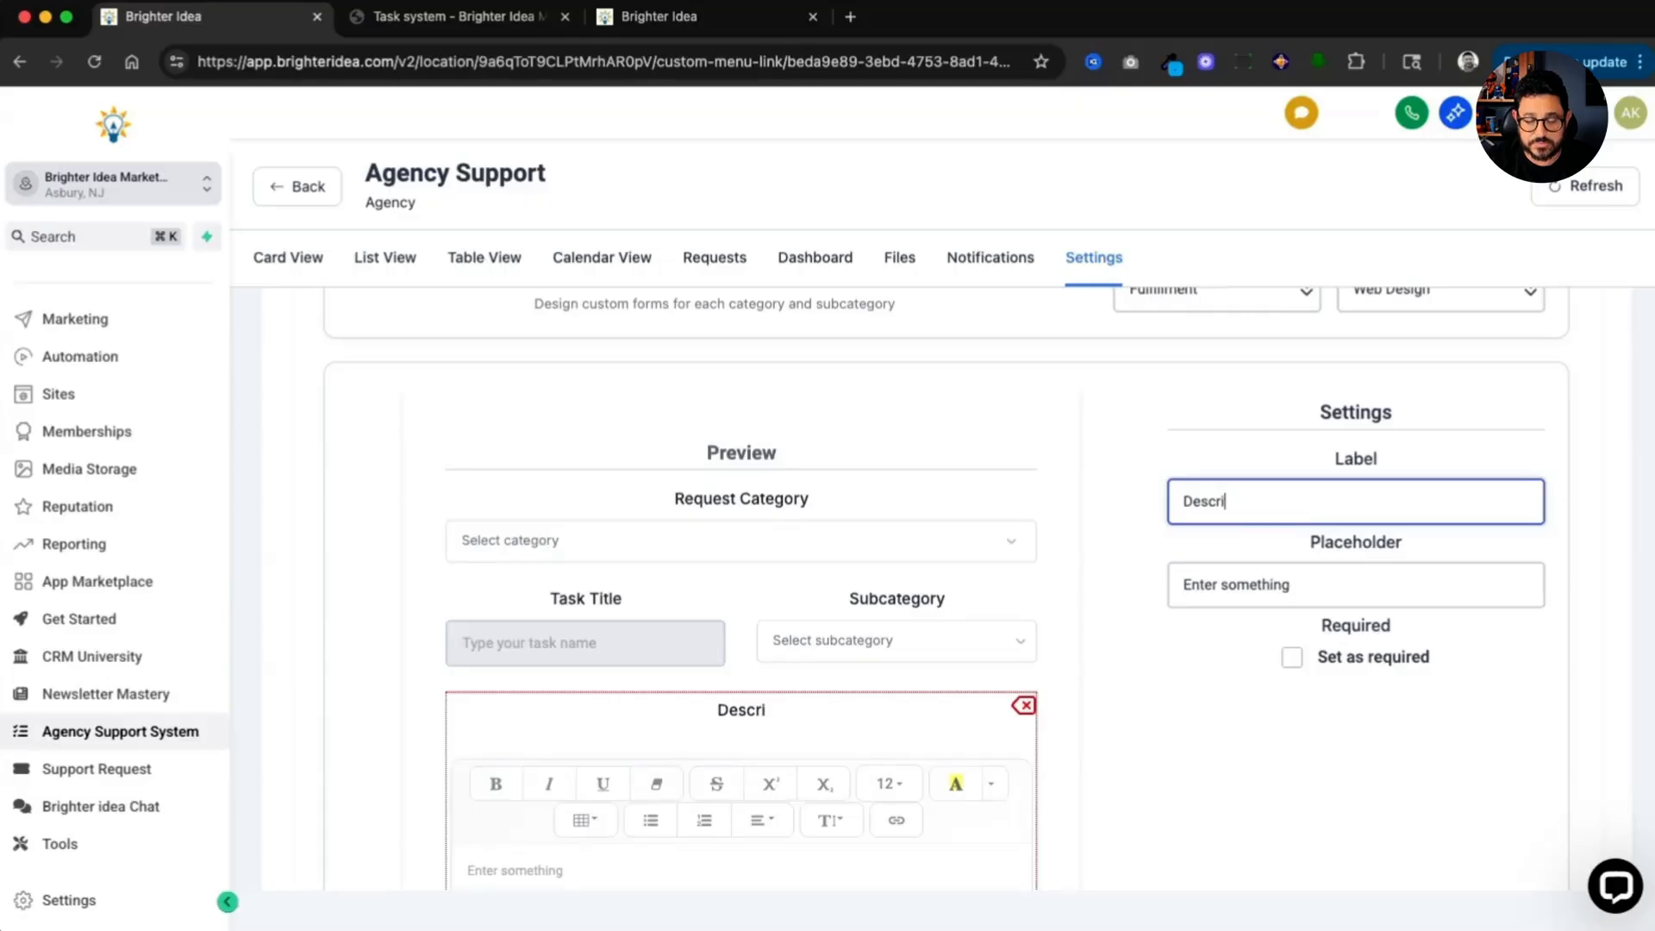
# Step: Copy the form to the other Fulfillment subcategories and finish the form setup
pyautogui.scroll(-6, 1177, 784)
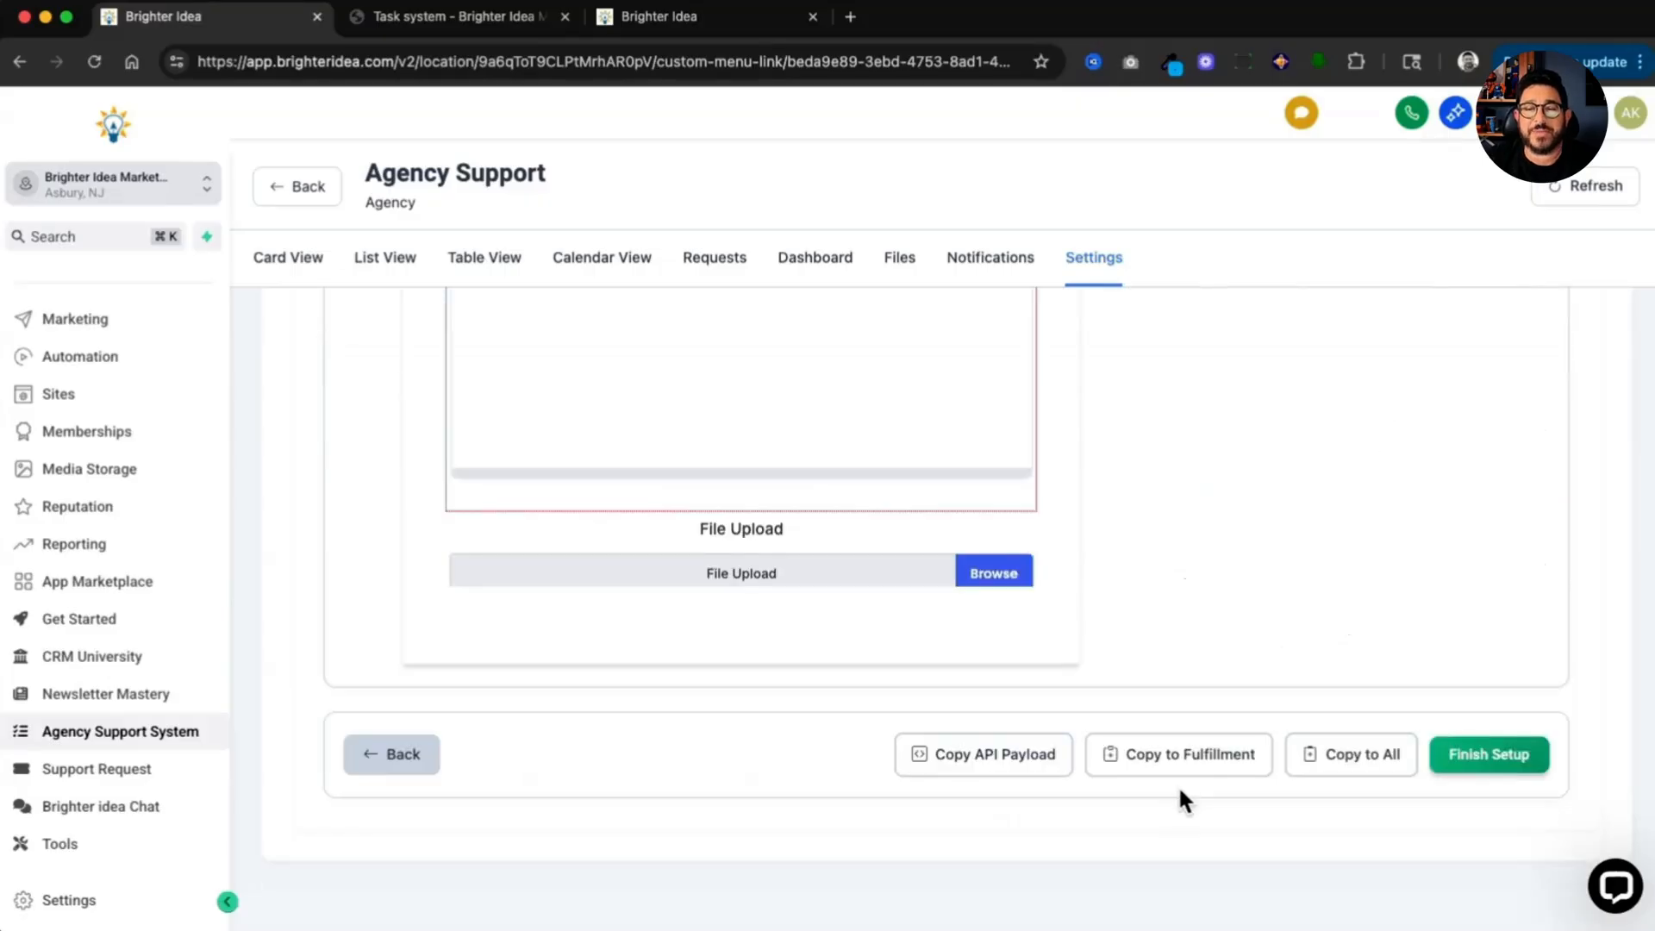
pyautogui.click(1188, 766)
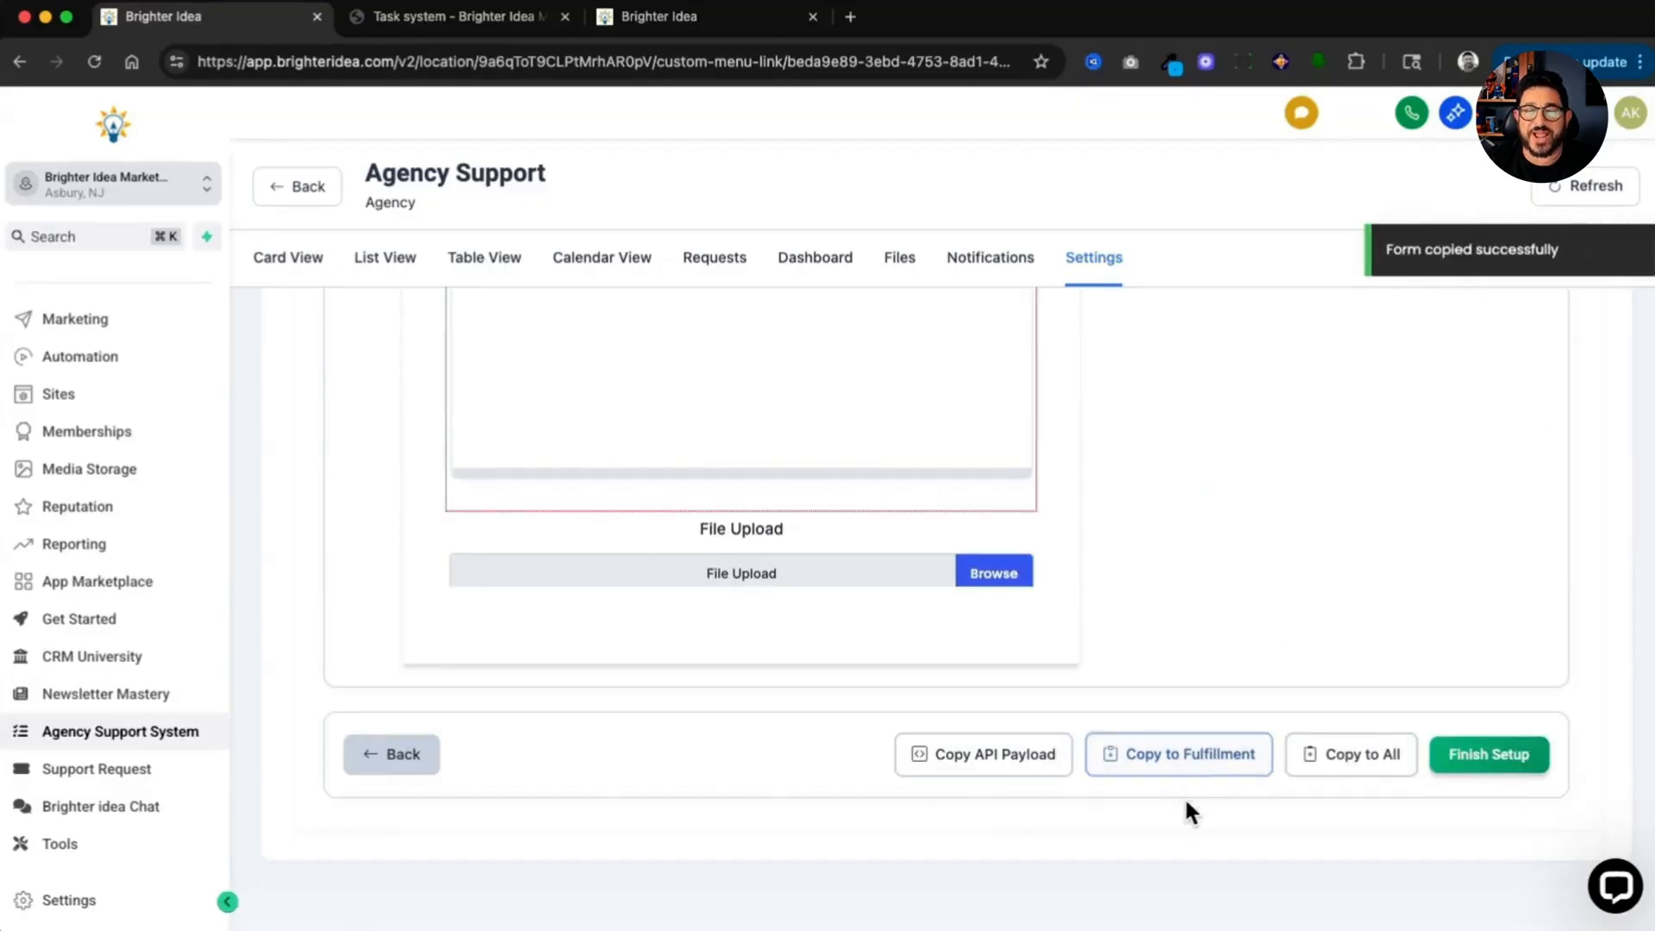
pyautogui.click(1538, 770)
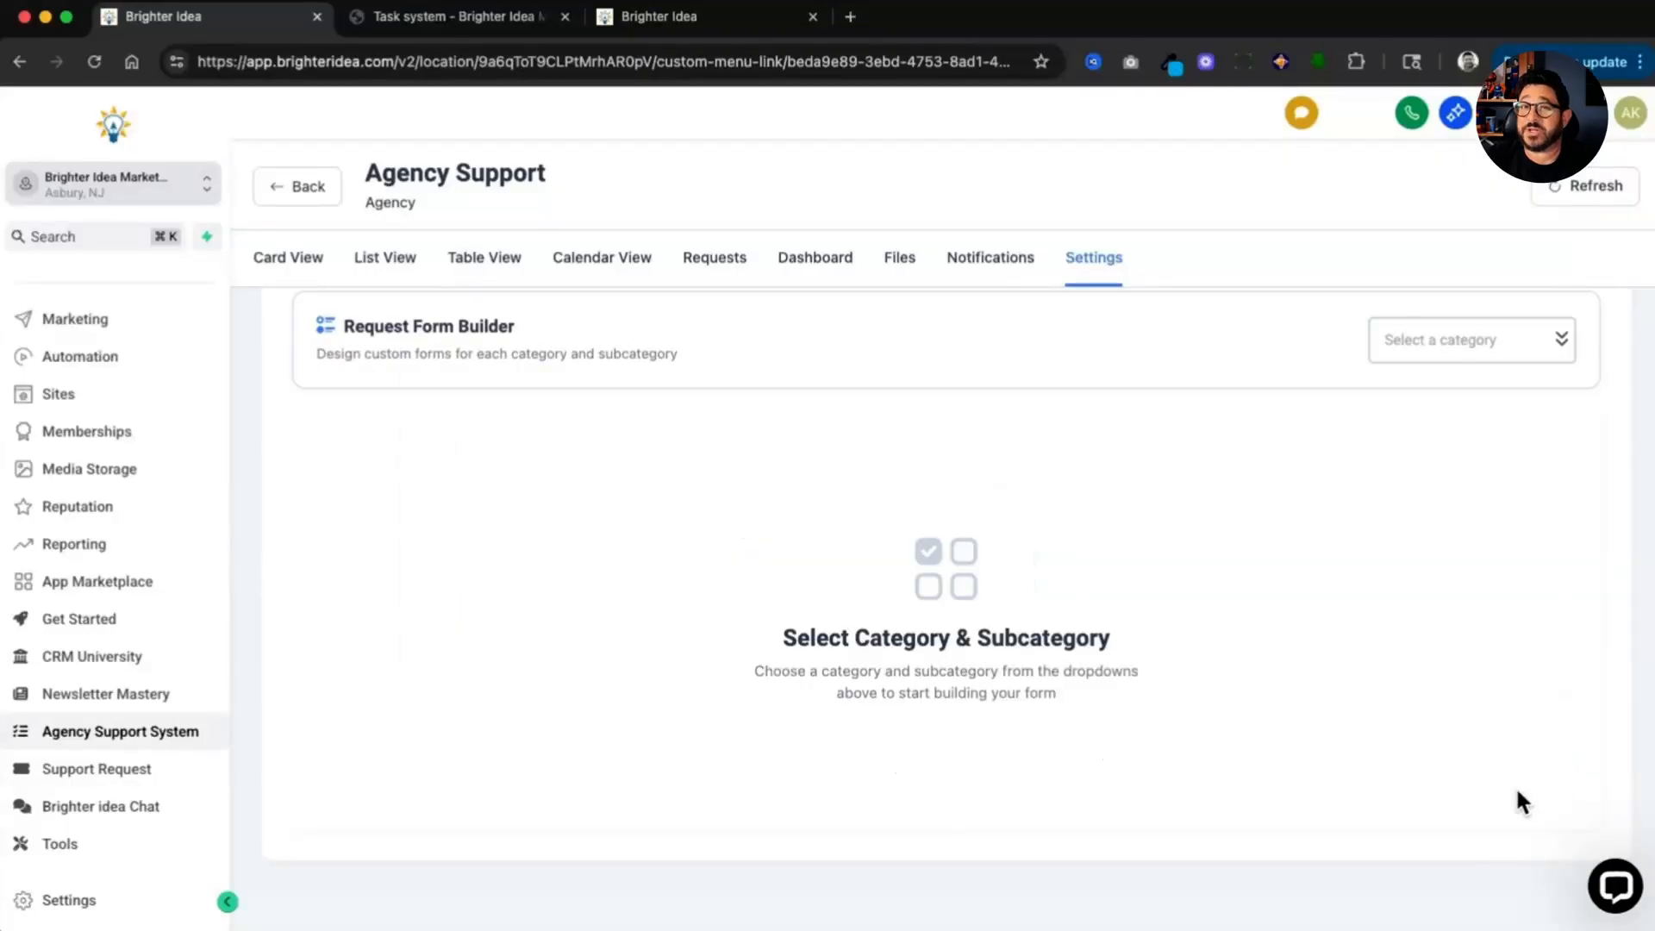
# Step: Open the Customer Service OnBoarding form and add a long text field to it
pyautogui.click(1494, 342)
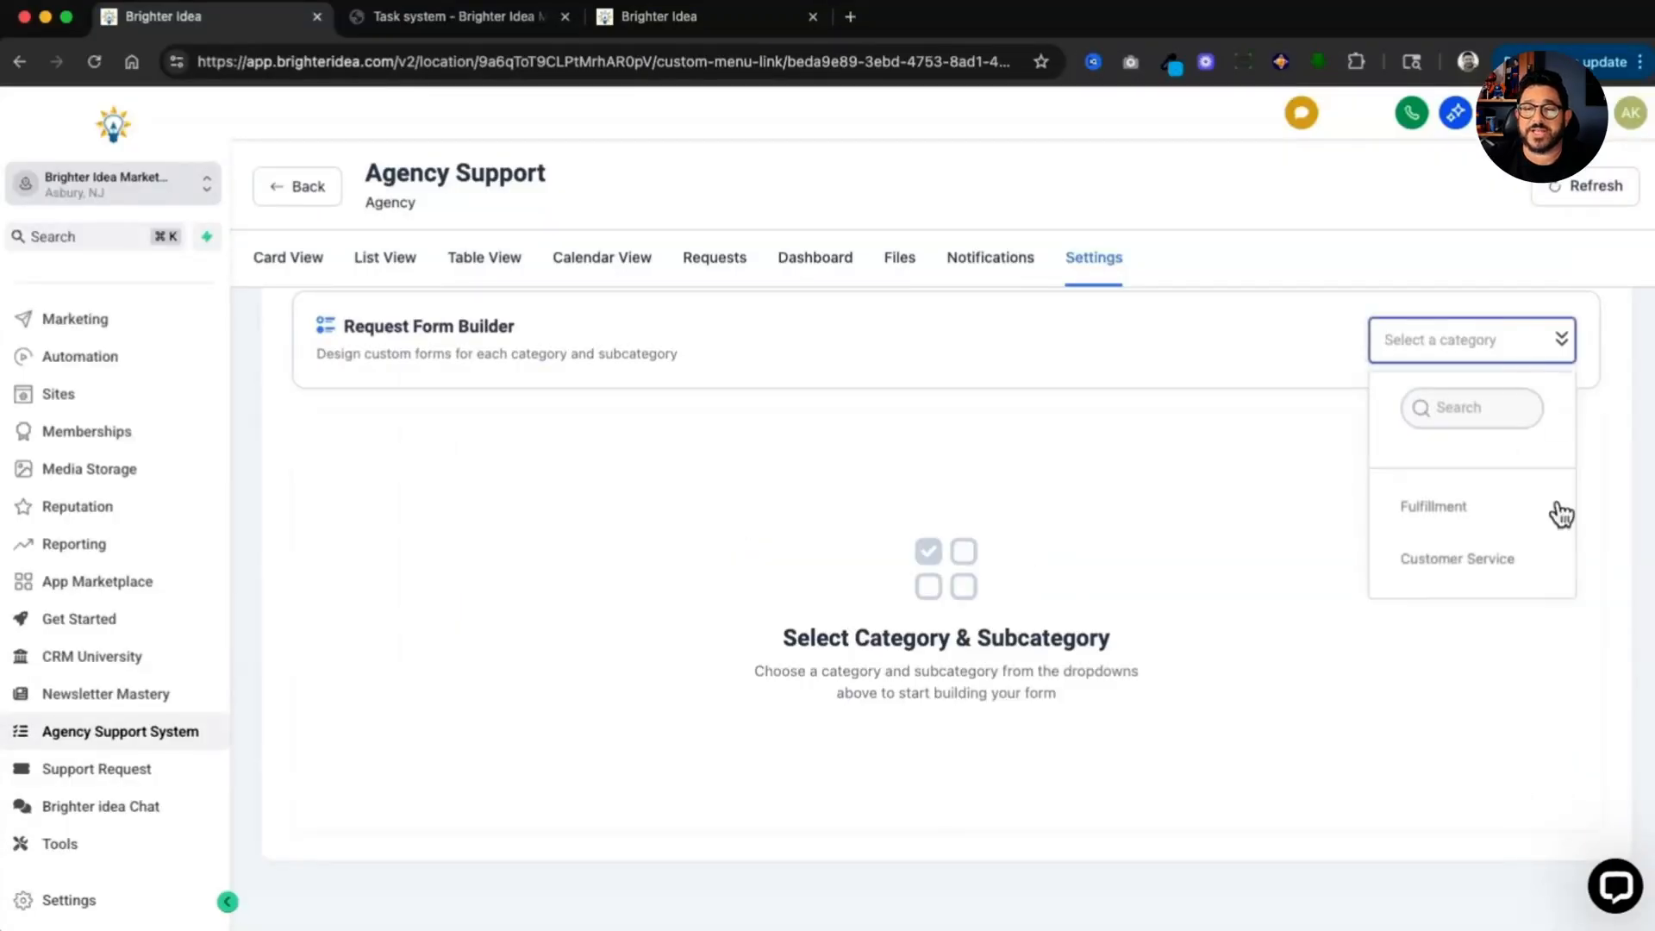
pyautogui.click(1507, 567)
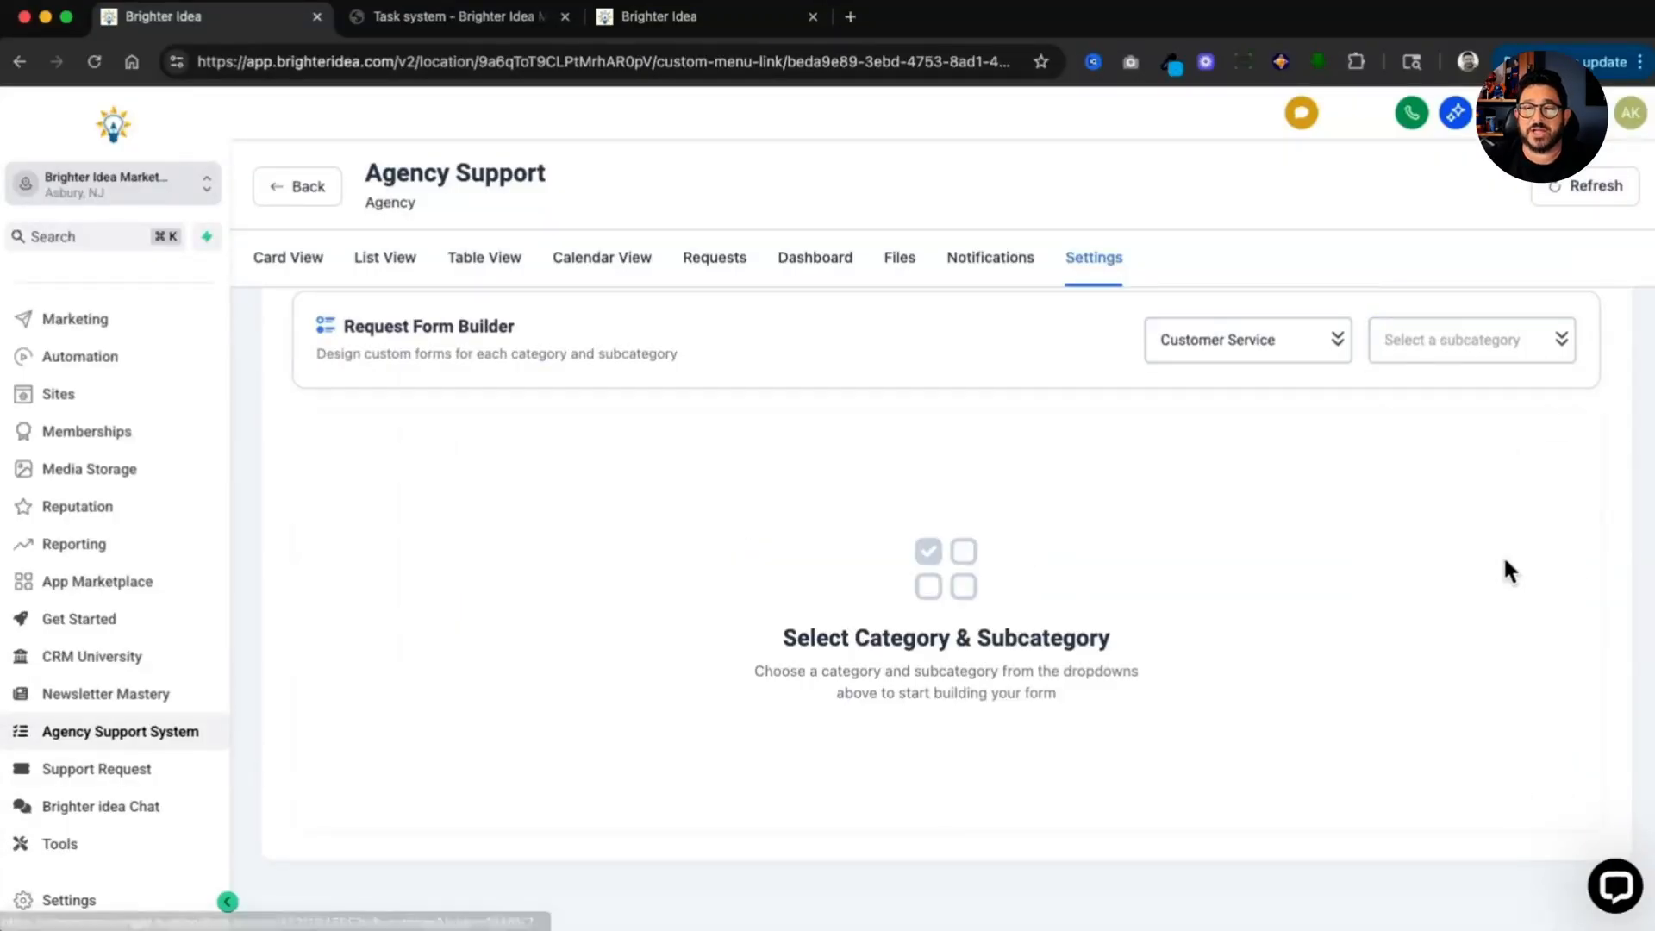
pyautogui.click(1489, 346)
pyautogui.click(1405, 498)
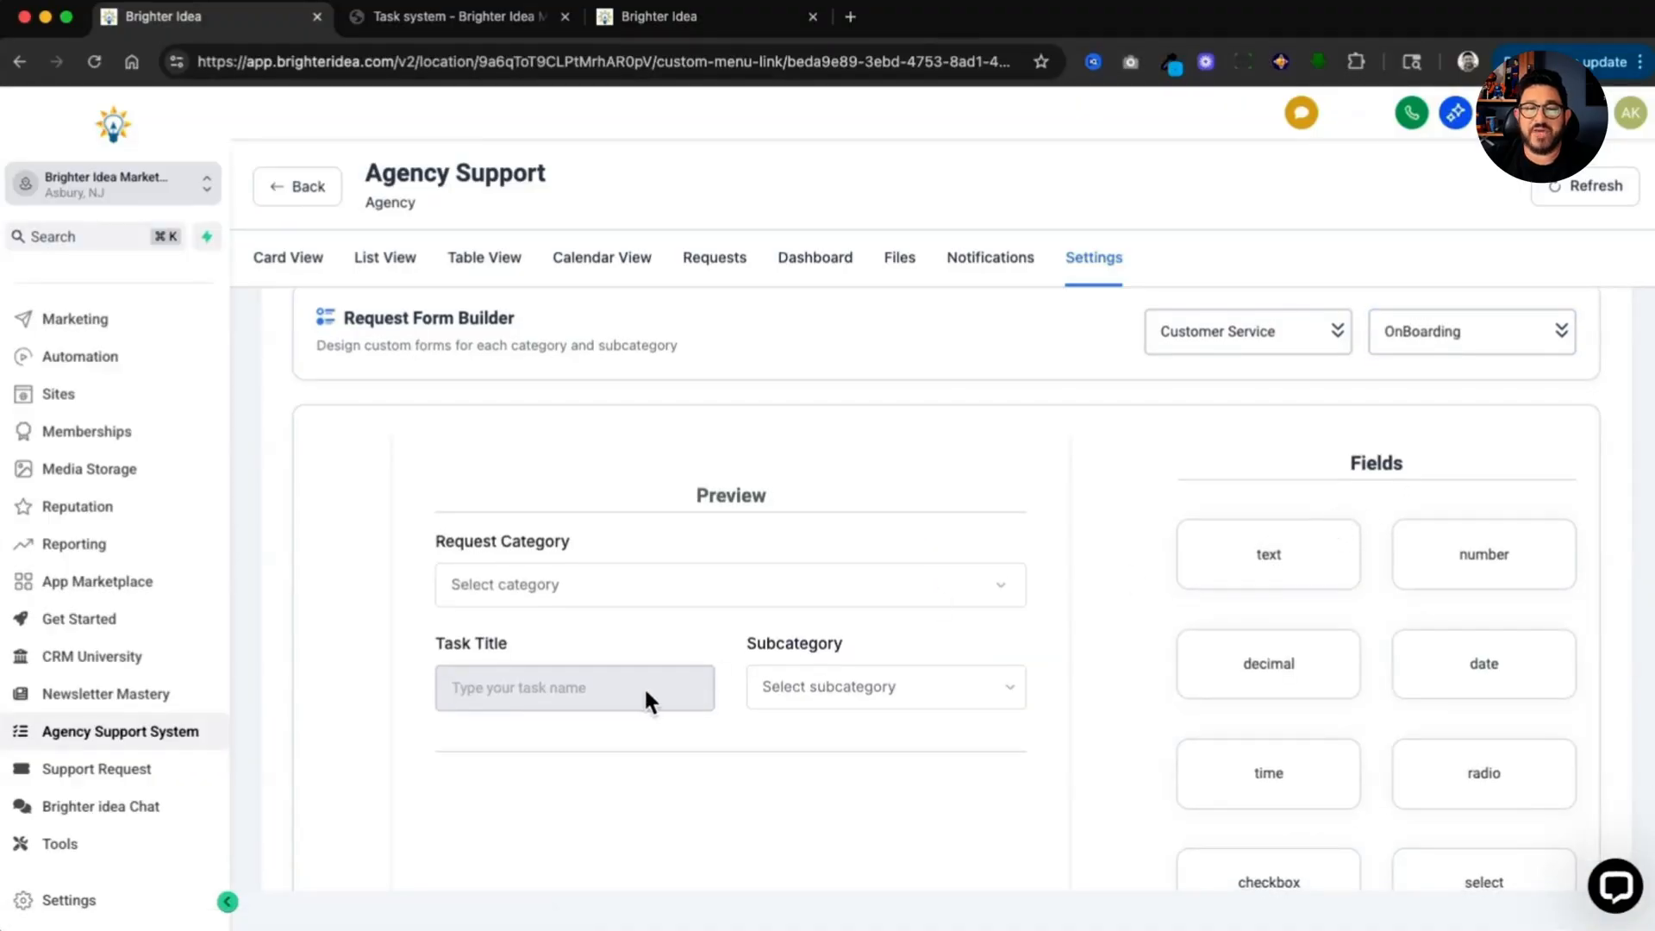
pyautogui.scroll(-3, 629, 685)
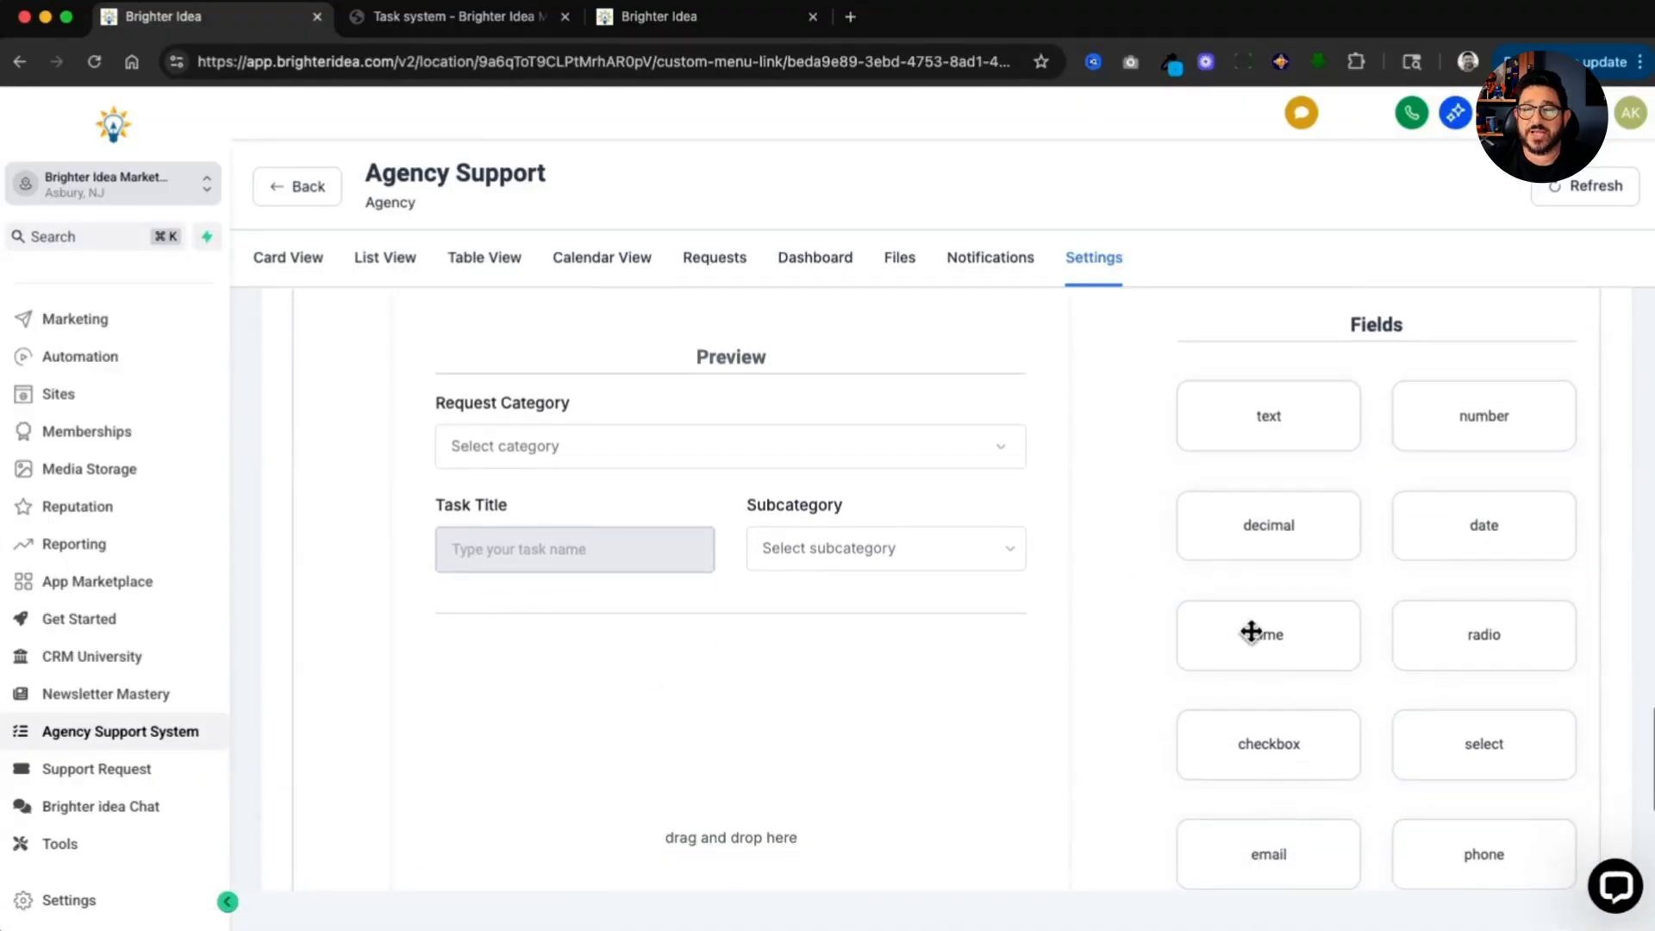
pyautogui.scroll(-4, 1253, 632)
pyautogui.moveTo(1512, 792); pyautogui.dragTo(955, 661)
# Step: Label the OnBoarding form's long text field Description and save the form
pyautogui.click(768, 488)
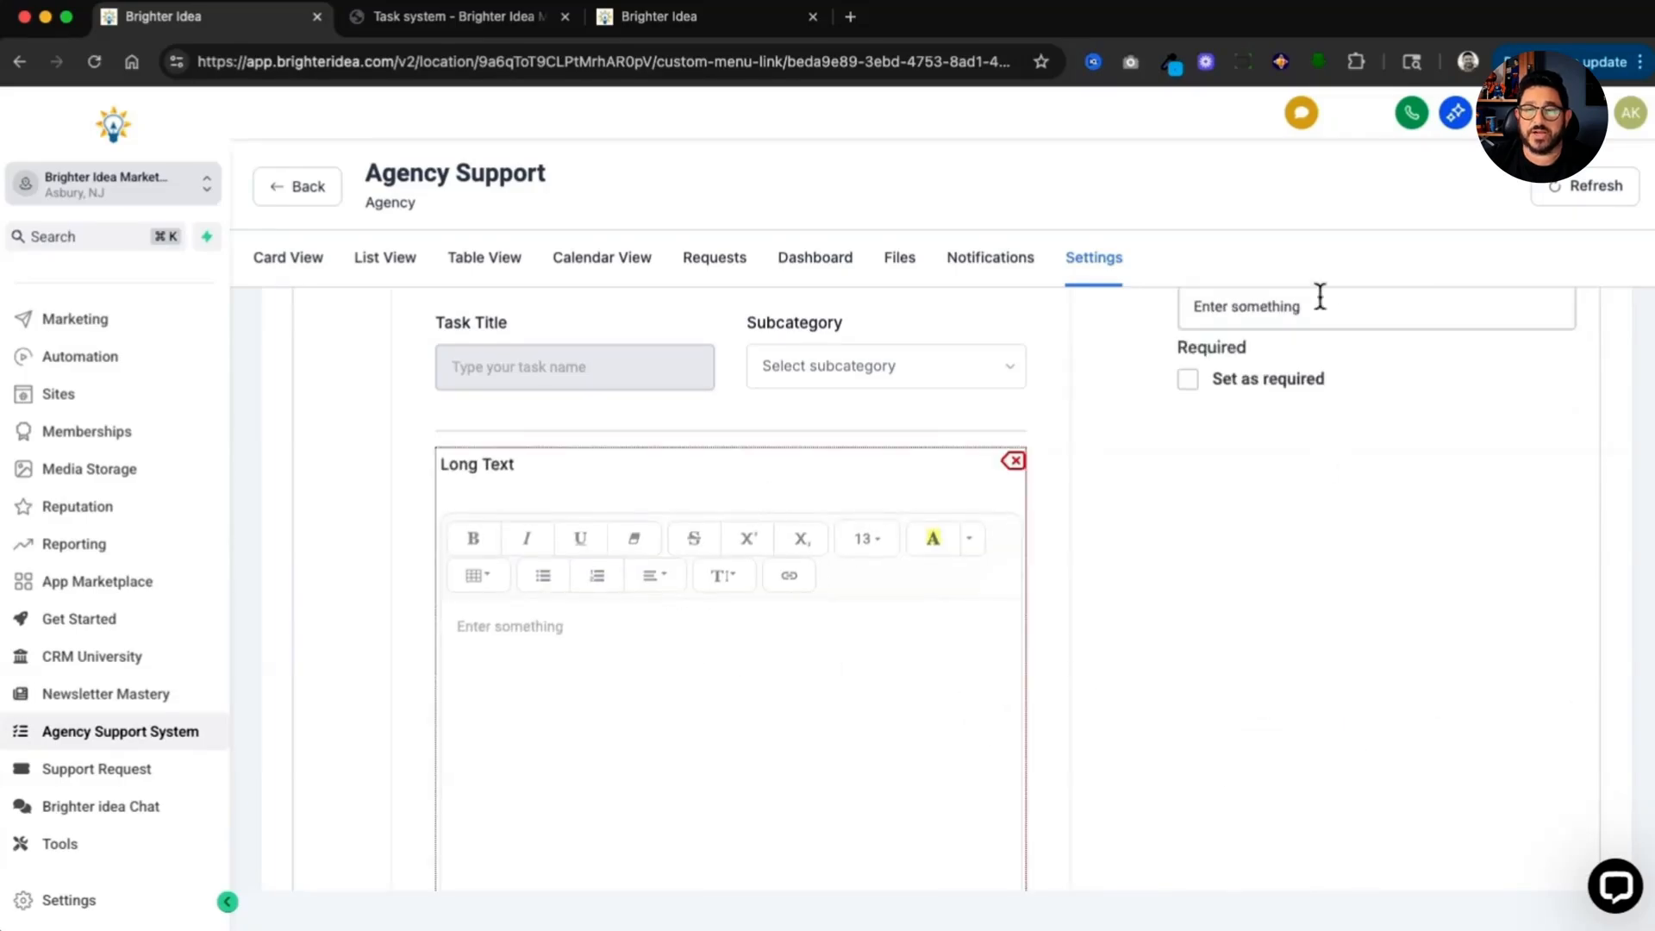
pyautogui.write('Describition')
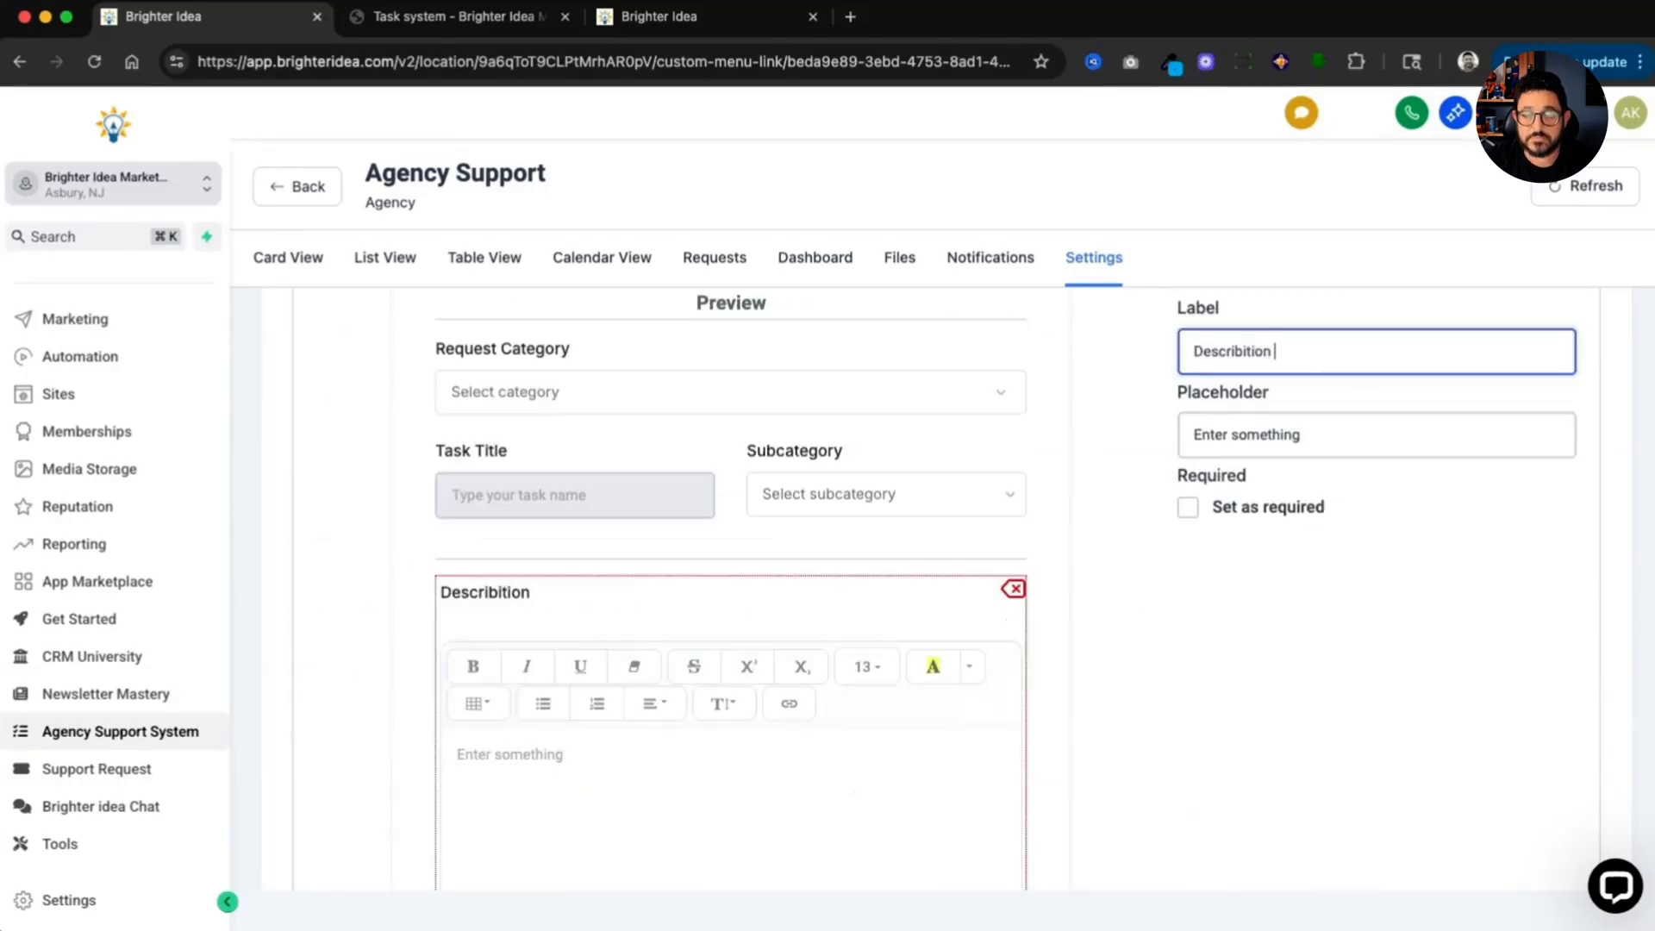
pyautogui.rightClick(1242, 364)
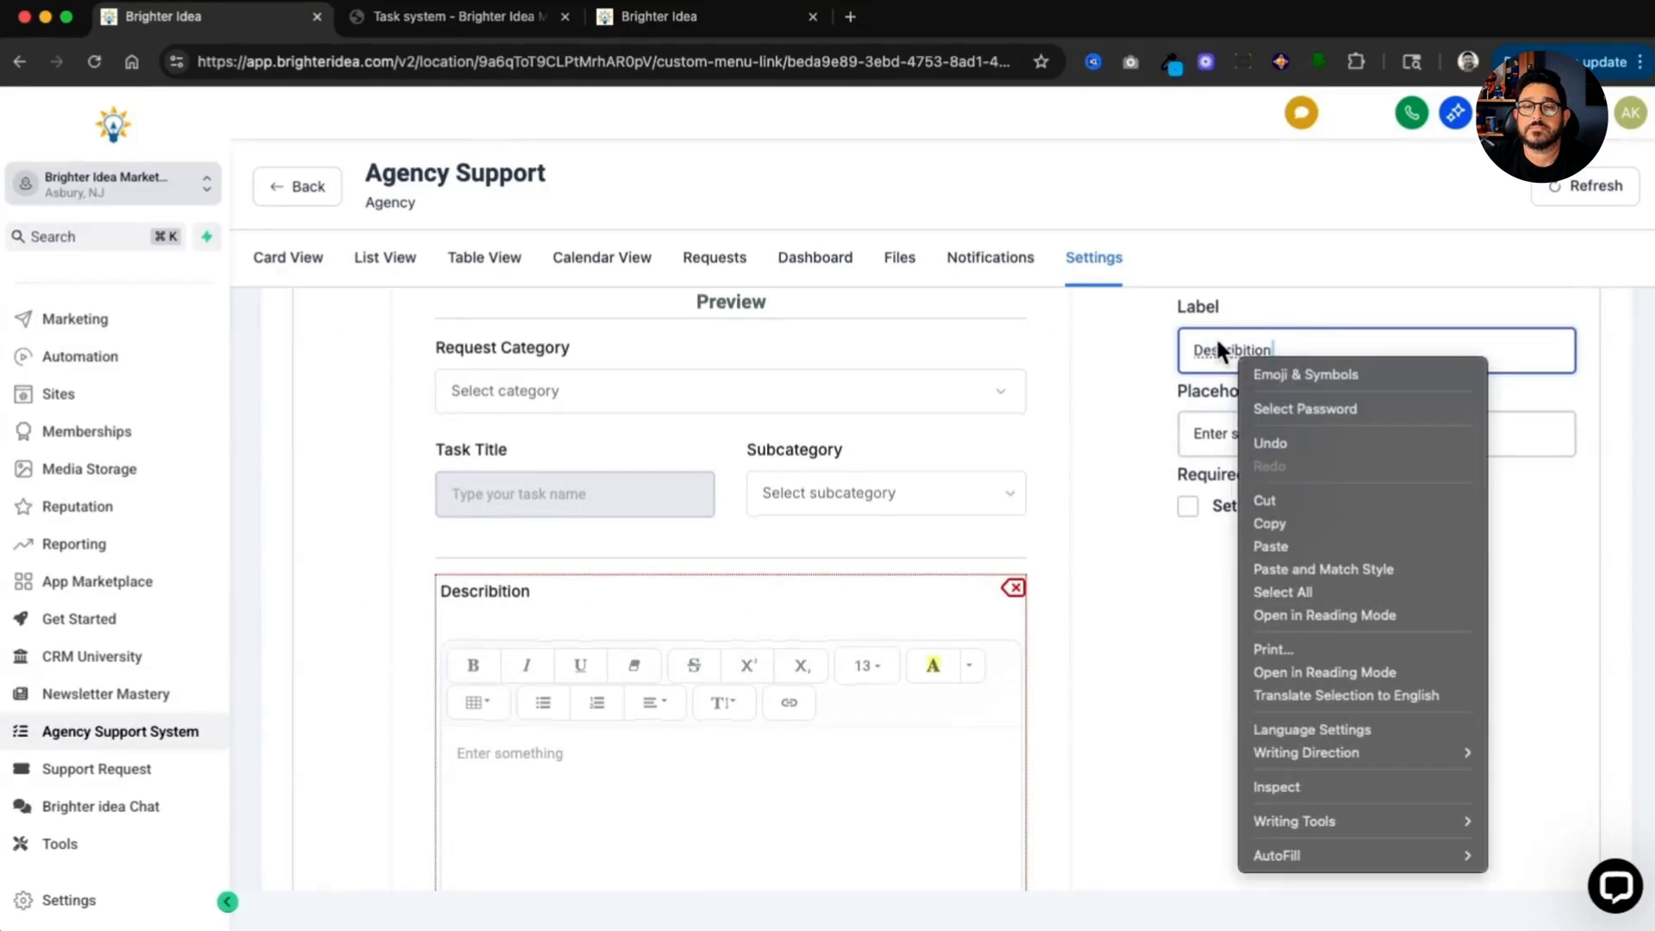
pyautogui.press('Escape')
pyautogui.scroll(-5, 1549, 750)
pyautogui.click(1543, 786)
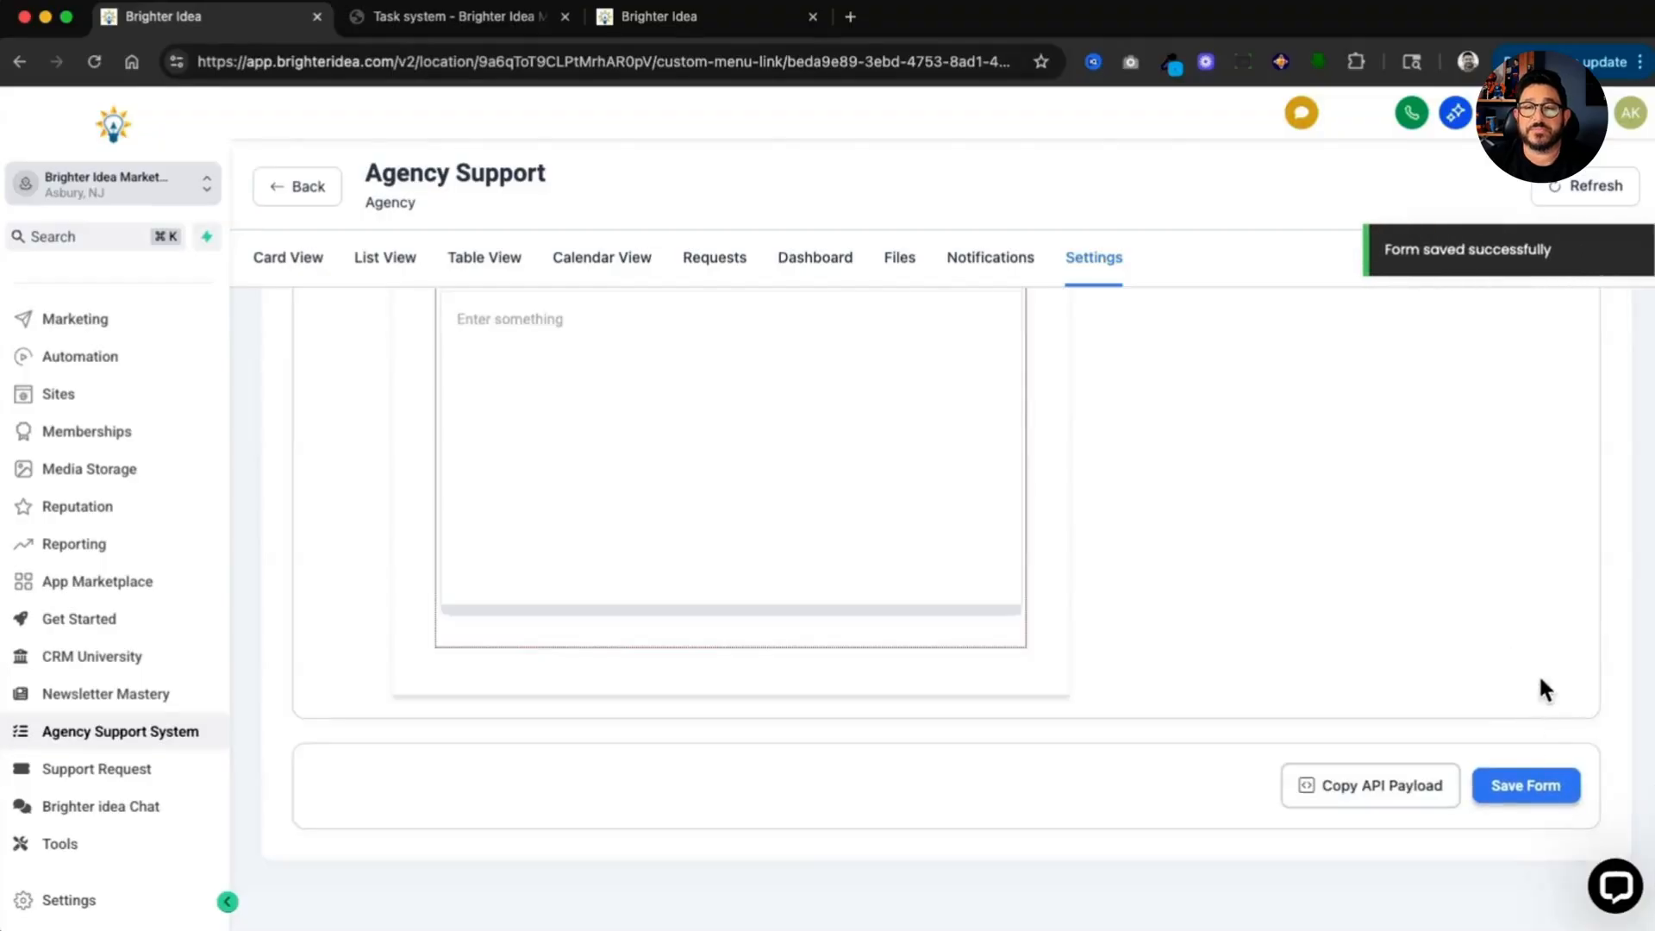
# Step: Copy the request custom menu link to the clipboard
pyautogui.scroll(15, 1543, 672)
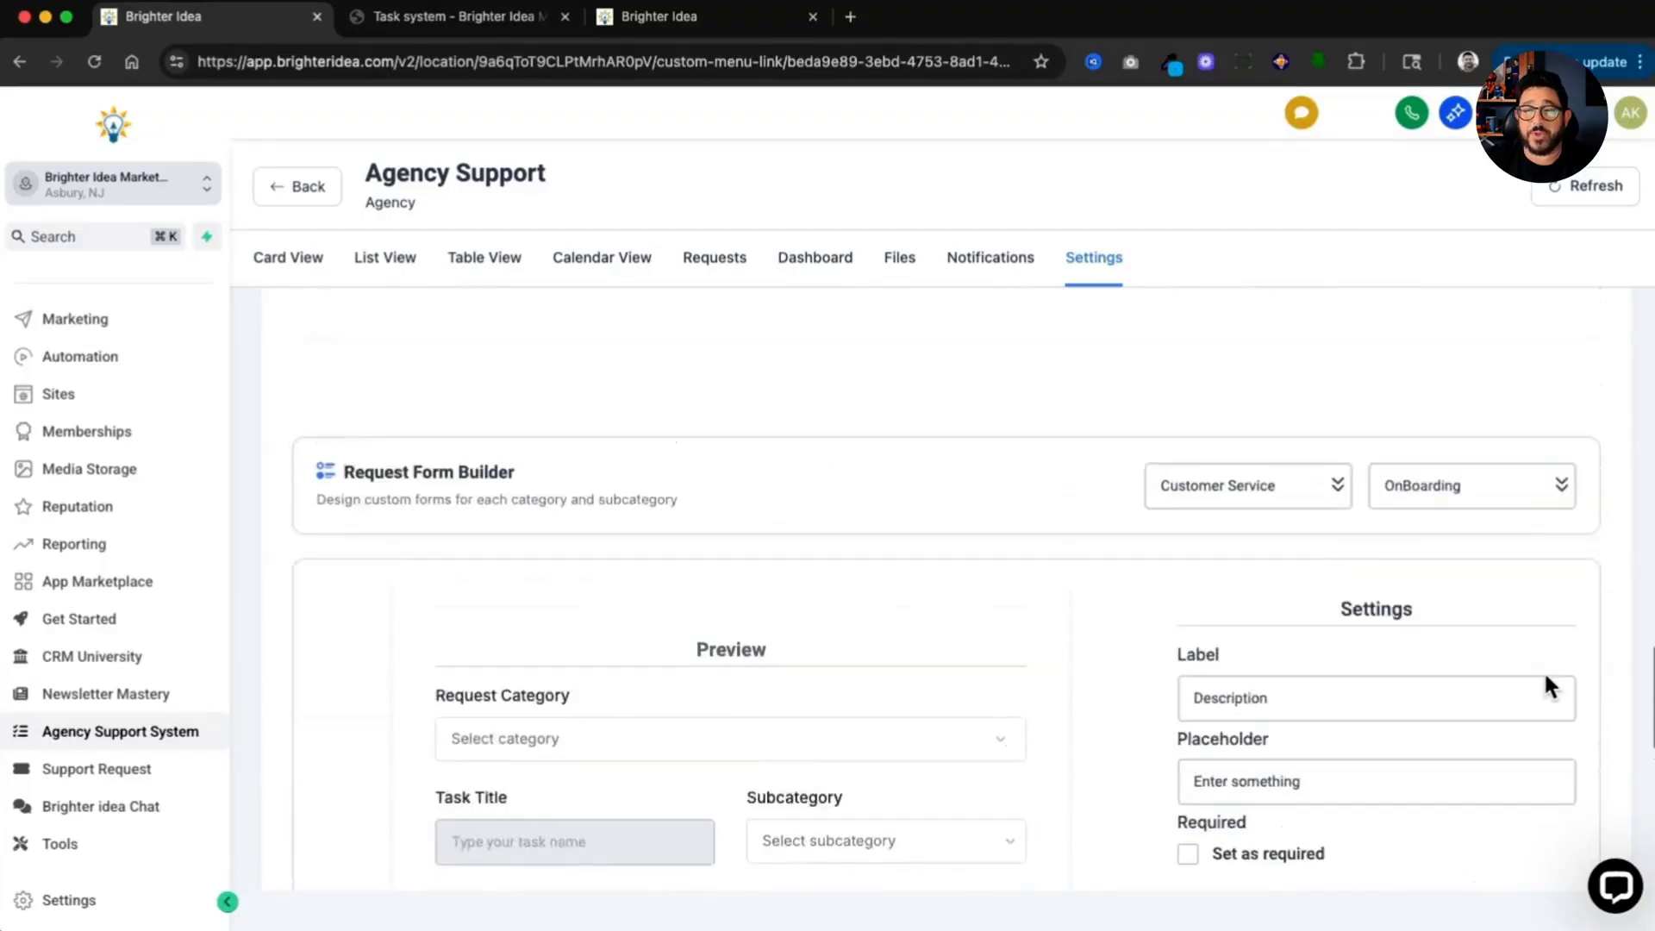
pyautogui.scroll(15, 1543, 687)
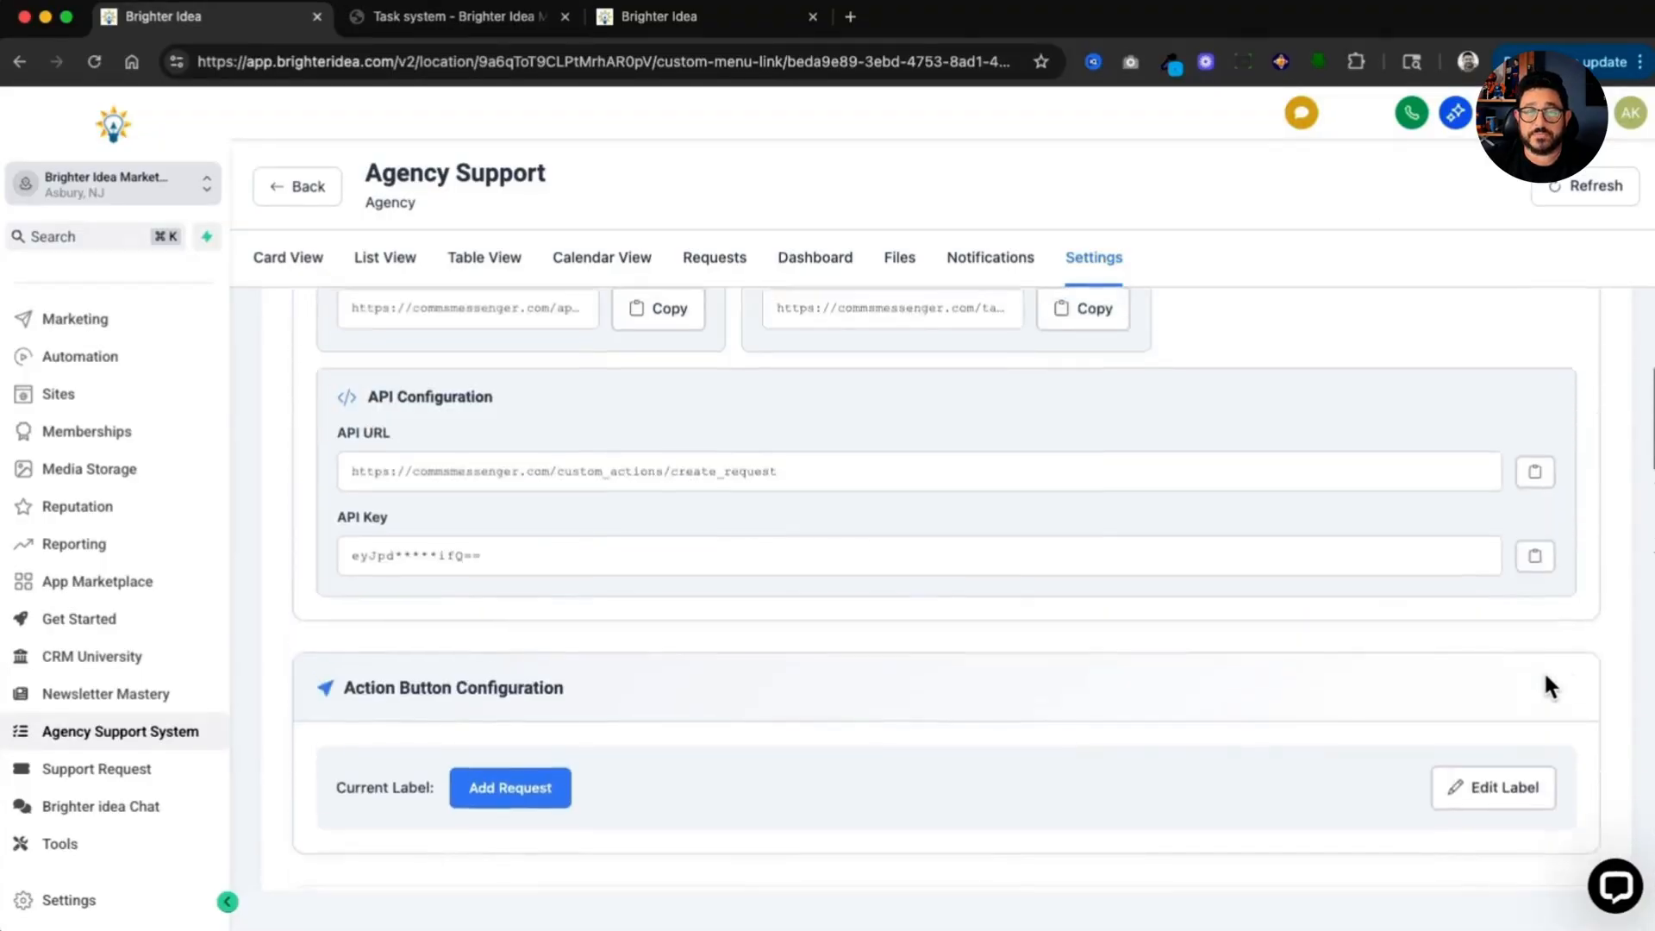
pyautogui.scroll(1, 1543, 687)
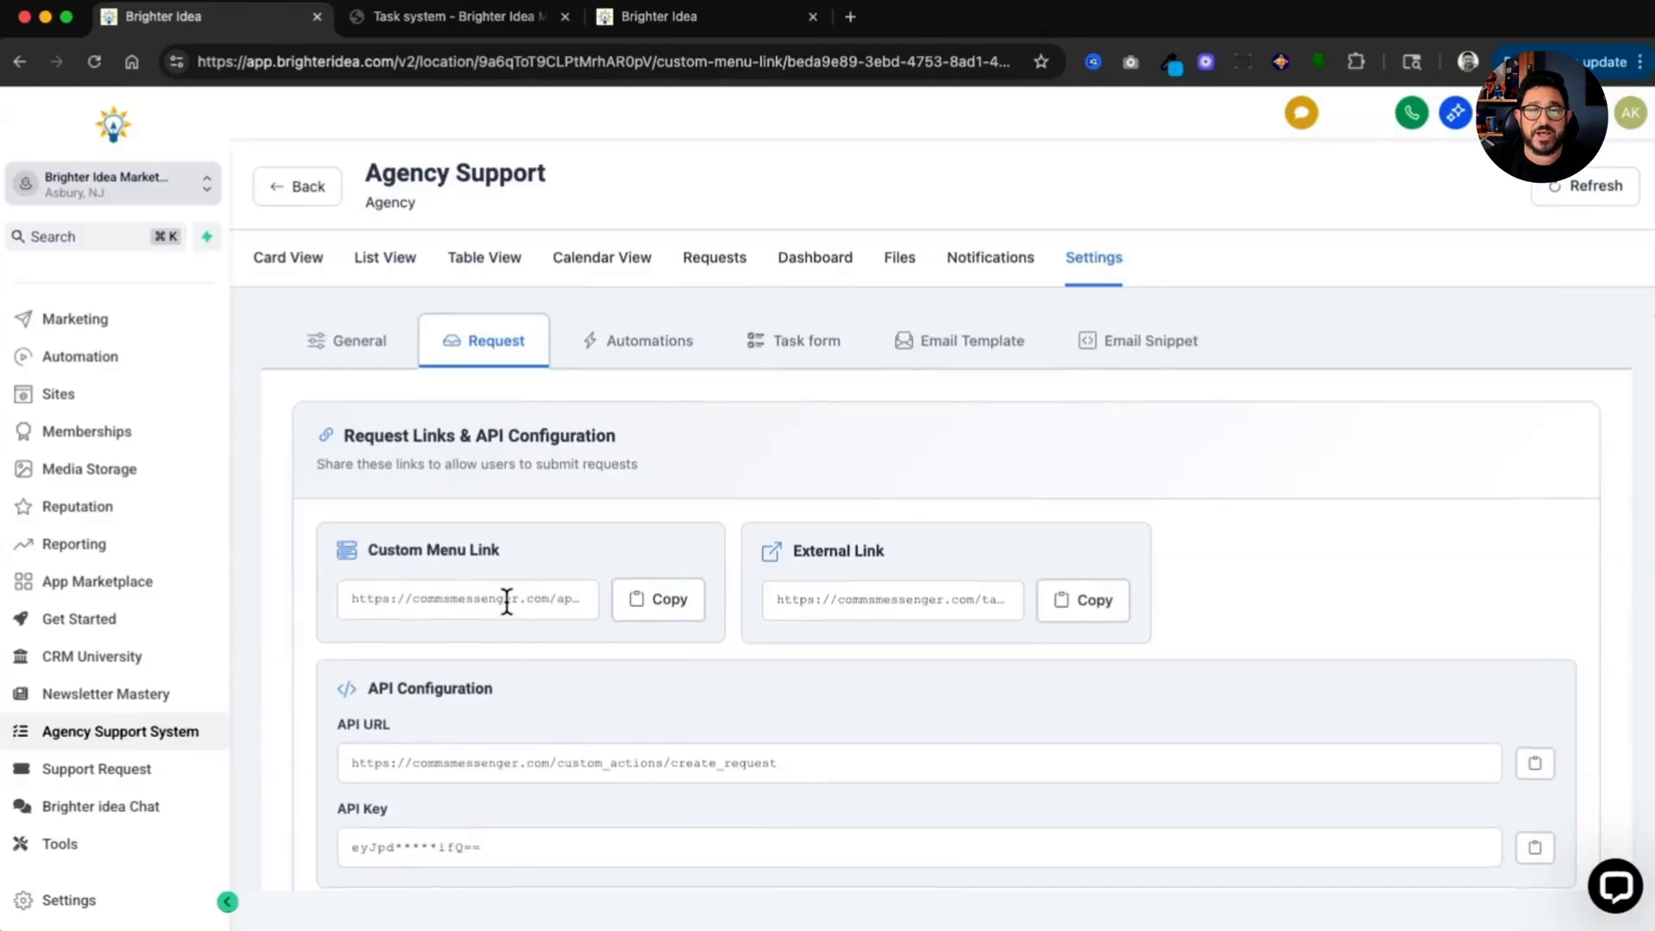
pyautogui.click(679, 606)
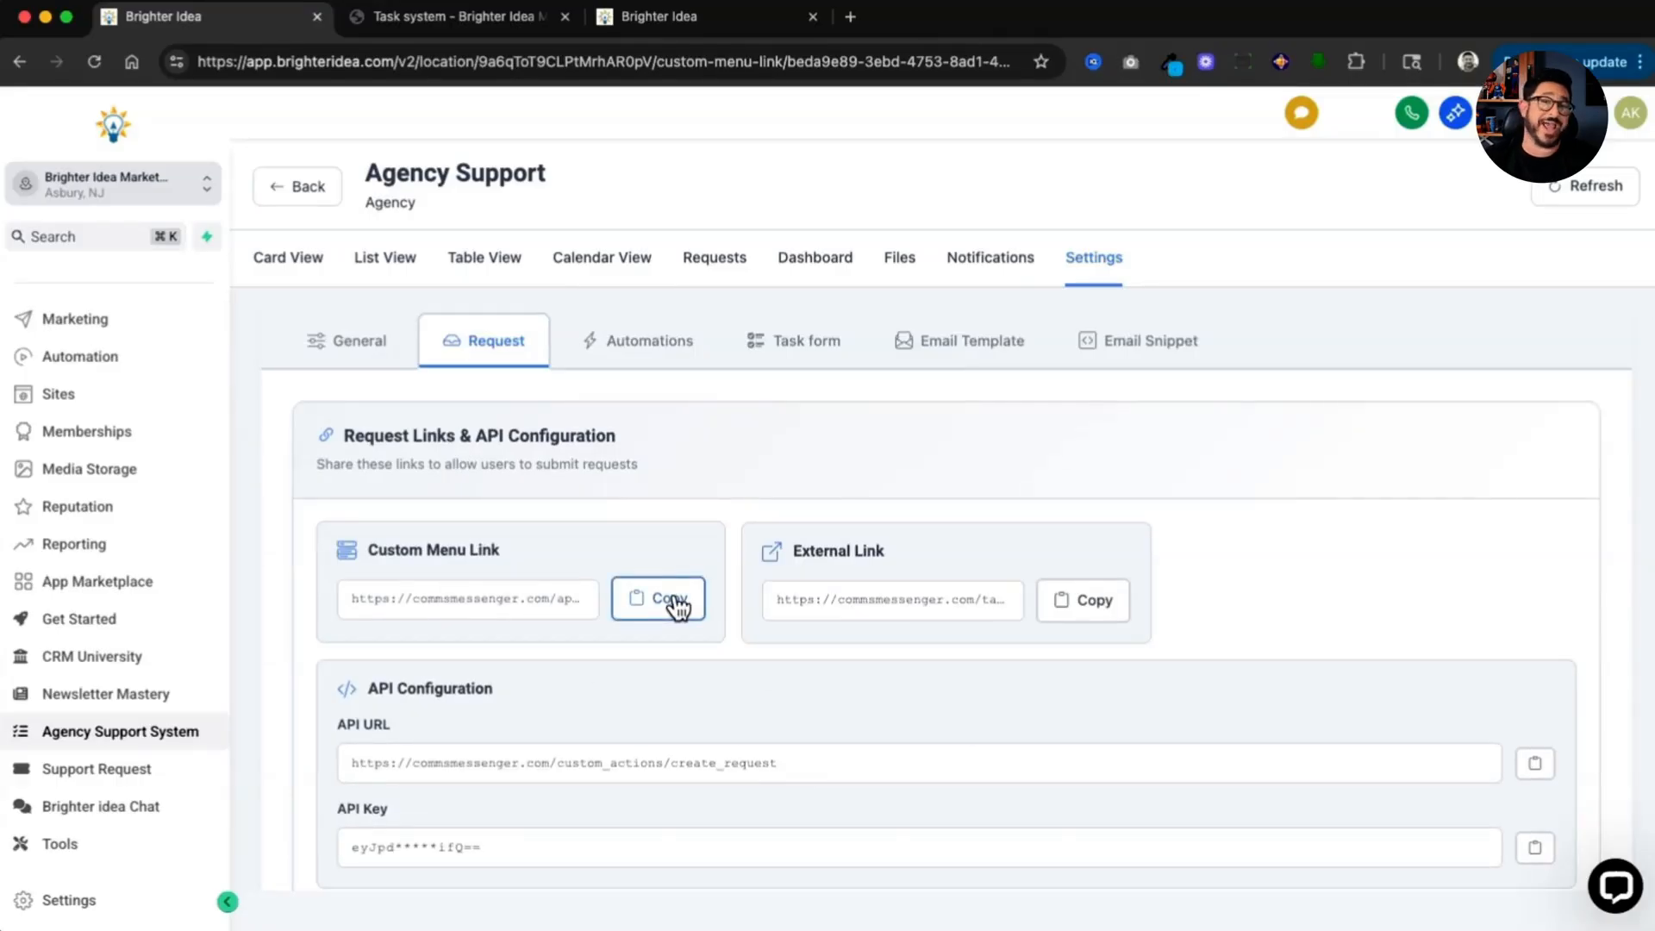
pyautogui.click(679, 606)
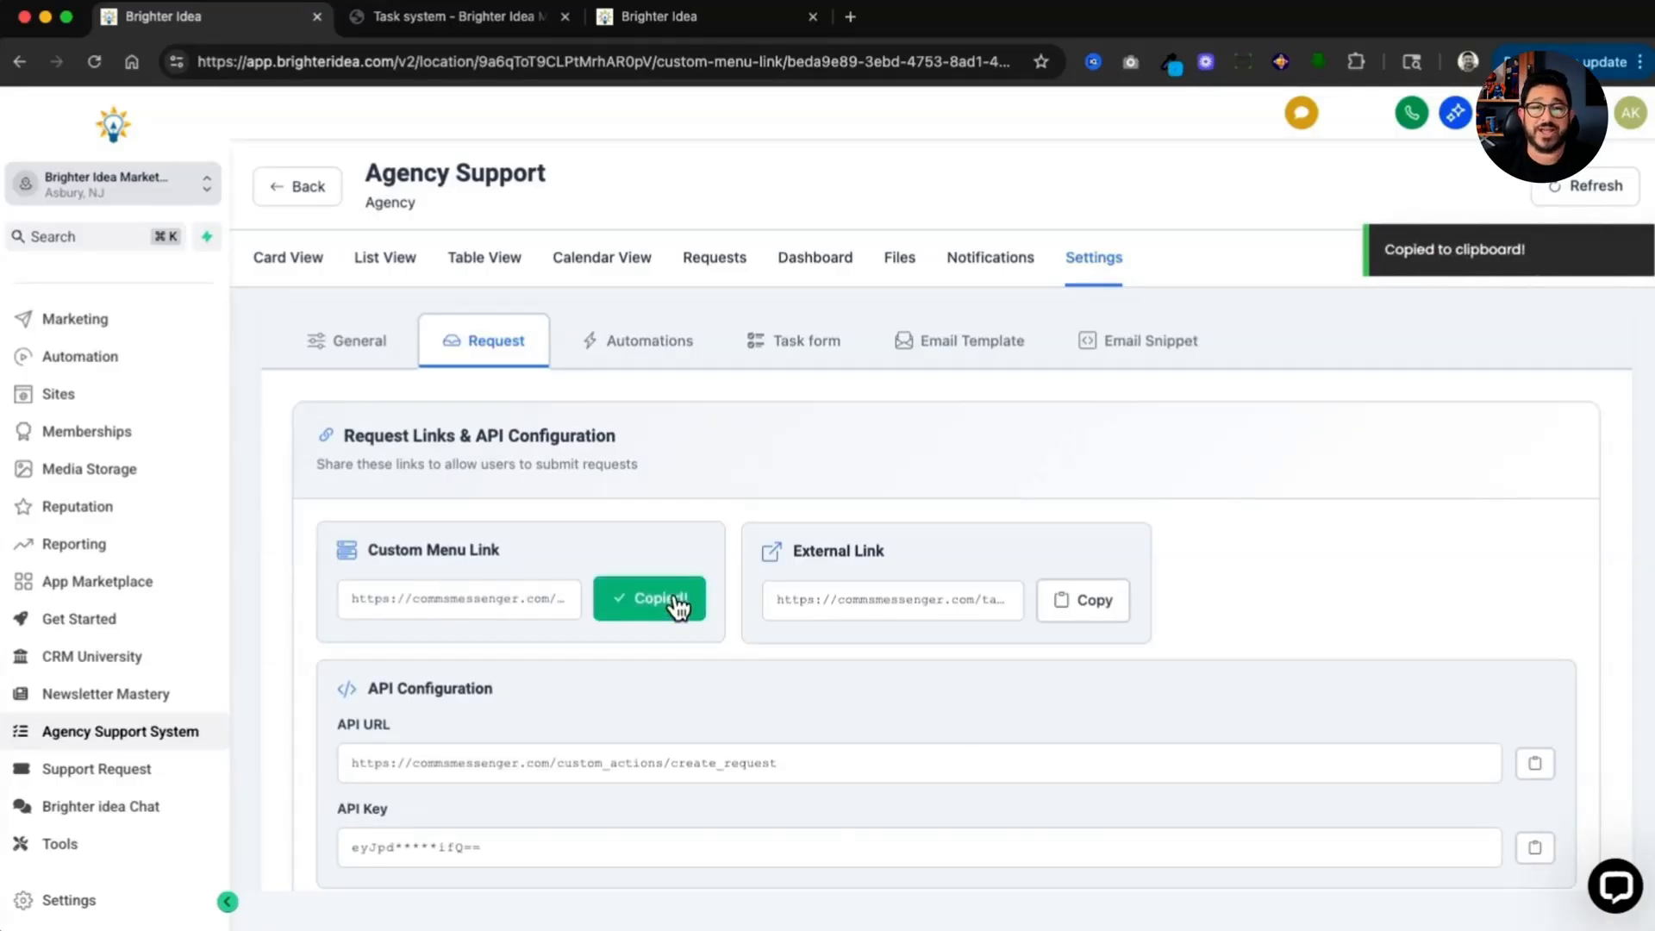
# Step: Open the Support Request custom menu link's settings, review its URL, opening mode and sidebar options, and save it
pyautogui.click(728, 18)
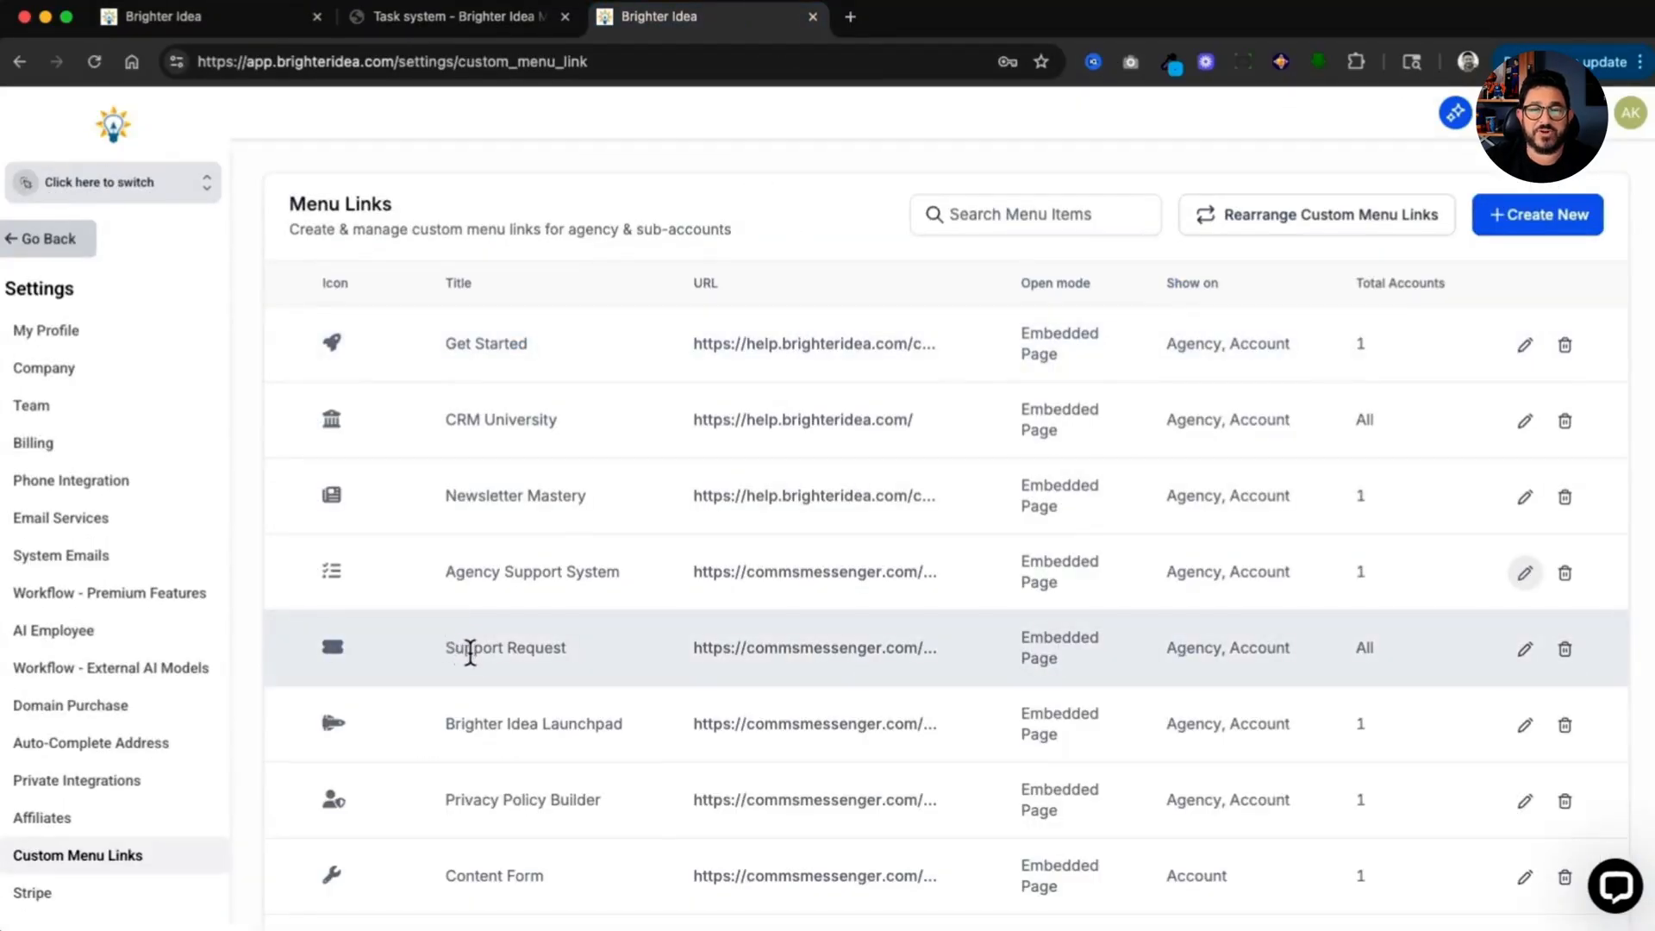
pyautogui.click(1525, 651)
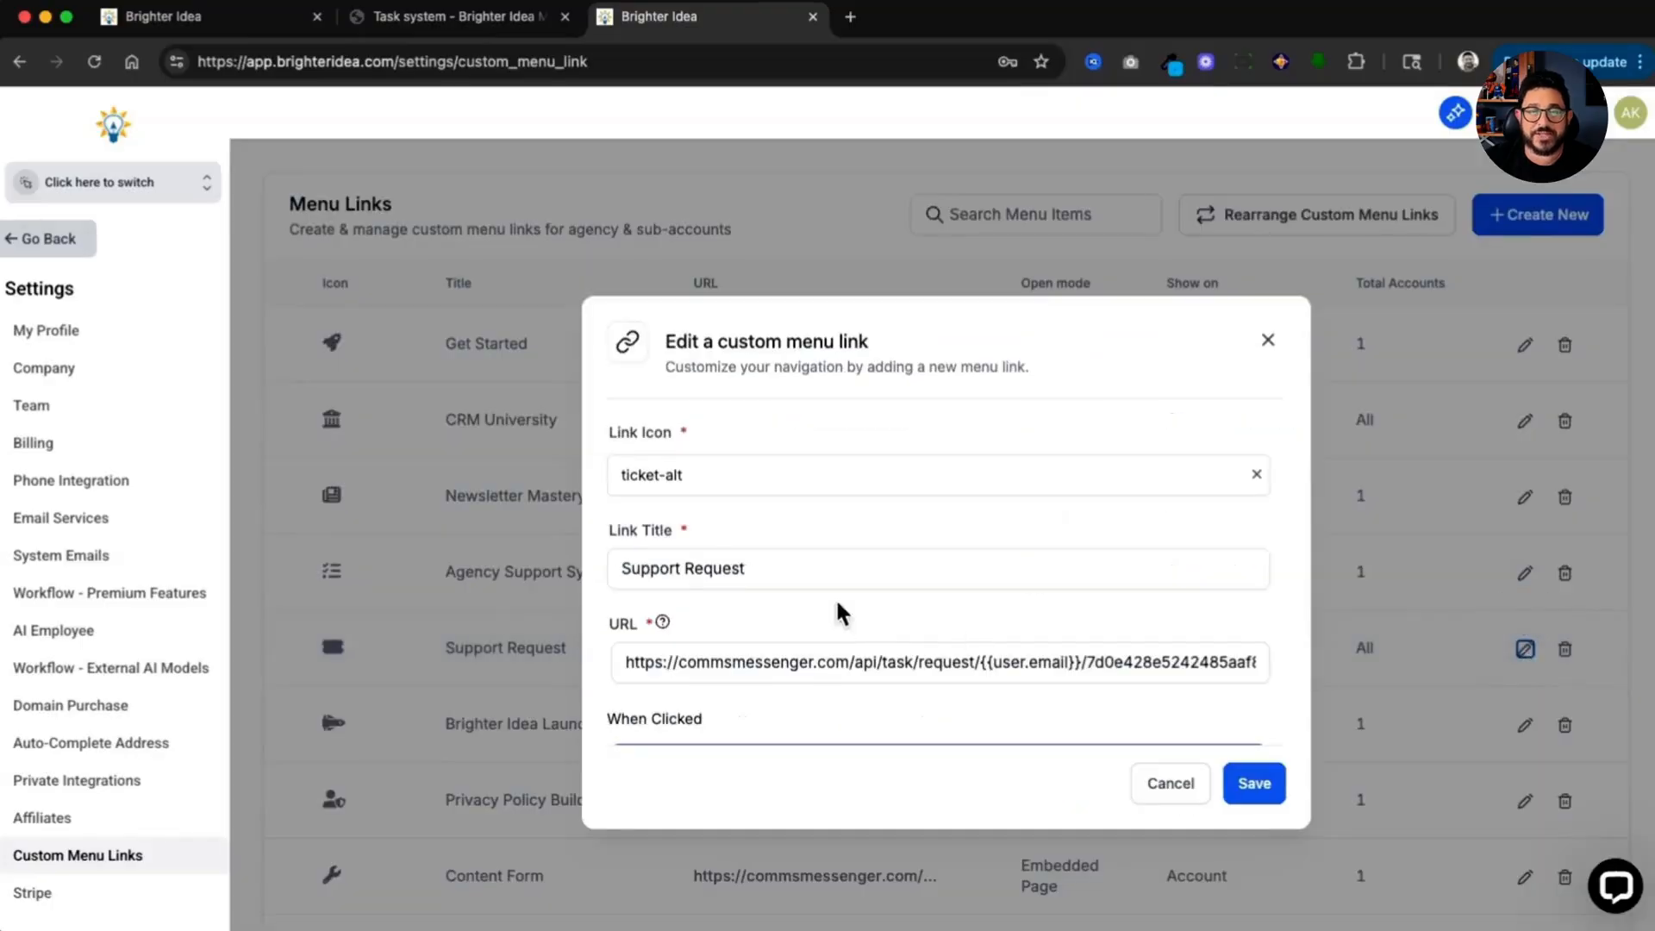
pyautogui.scroll(-1, 754, 473)
pyautogui.doubleClick(825, 639)
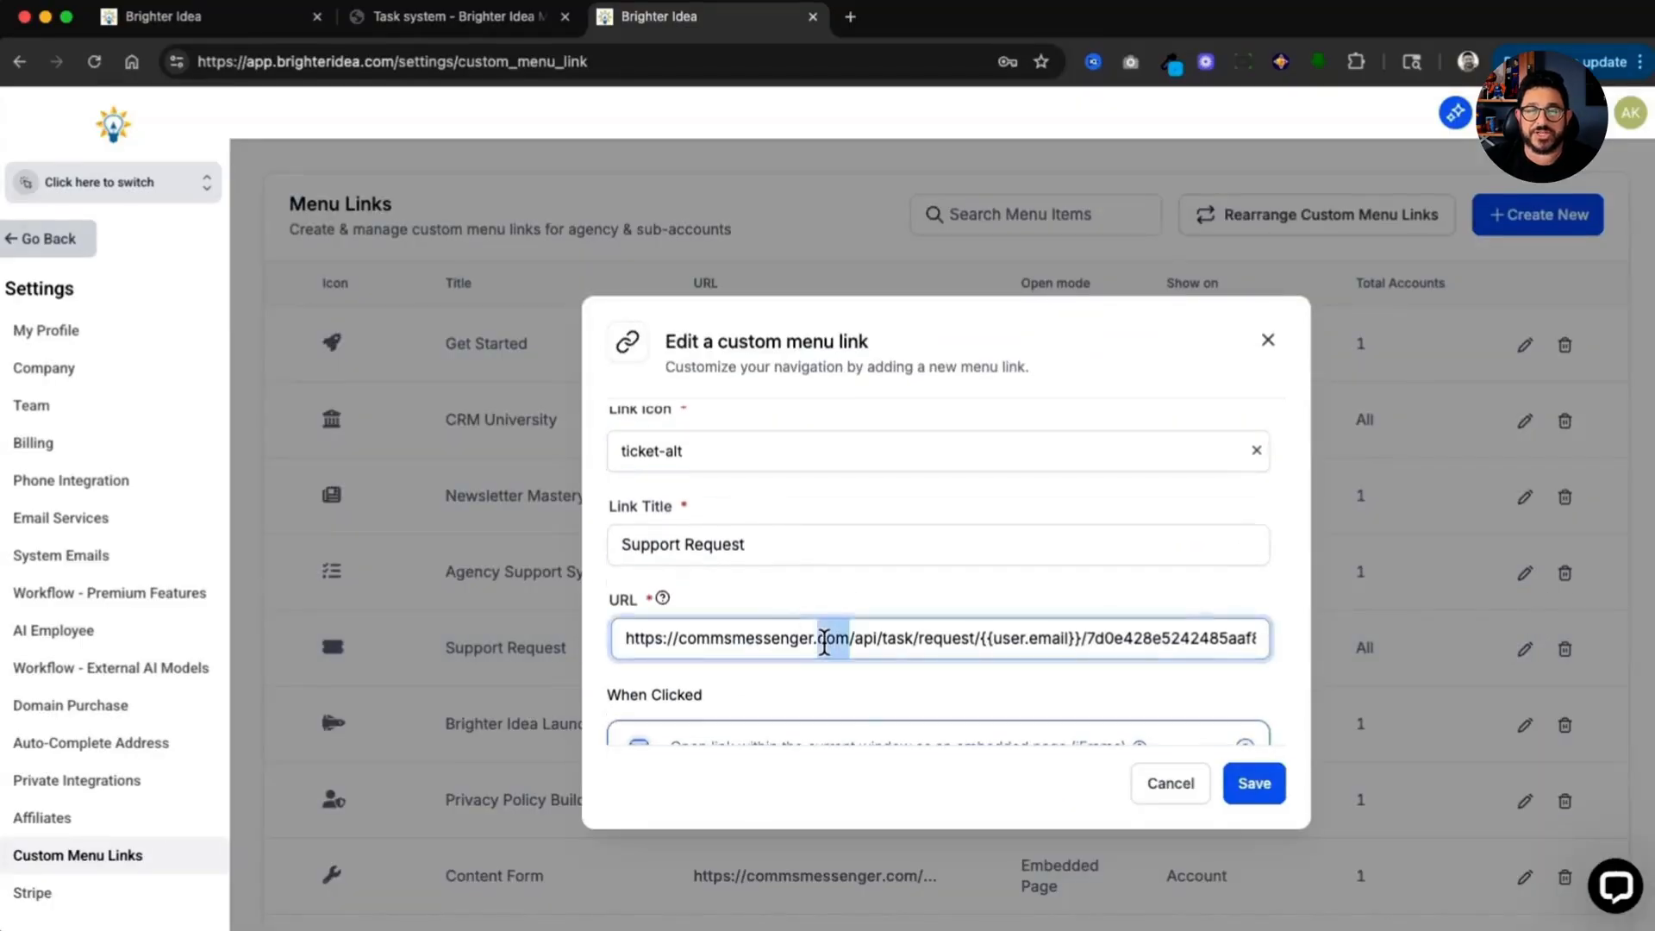
pyautogui.press('End')
pyautogui.scroll(-5, 827, 647)
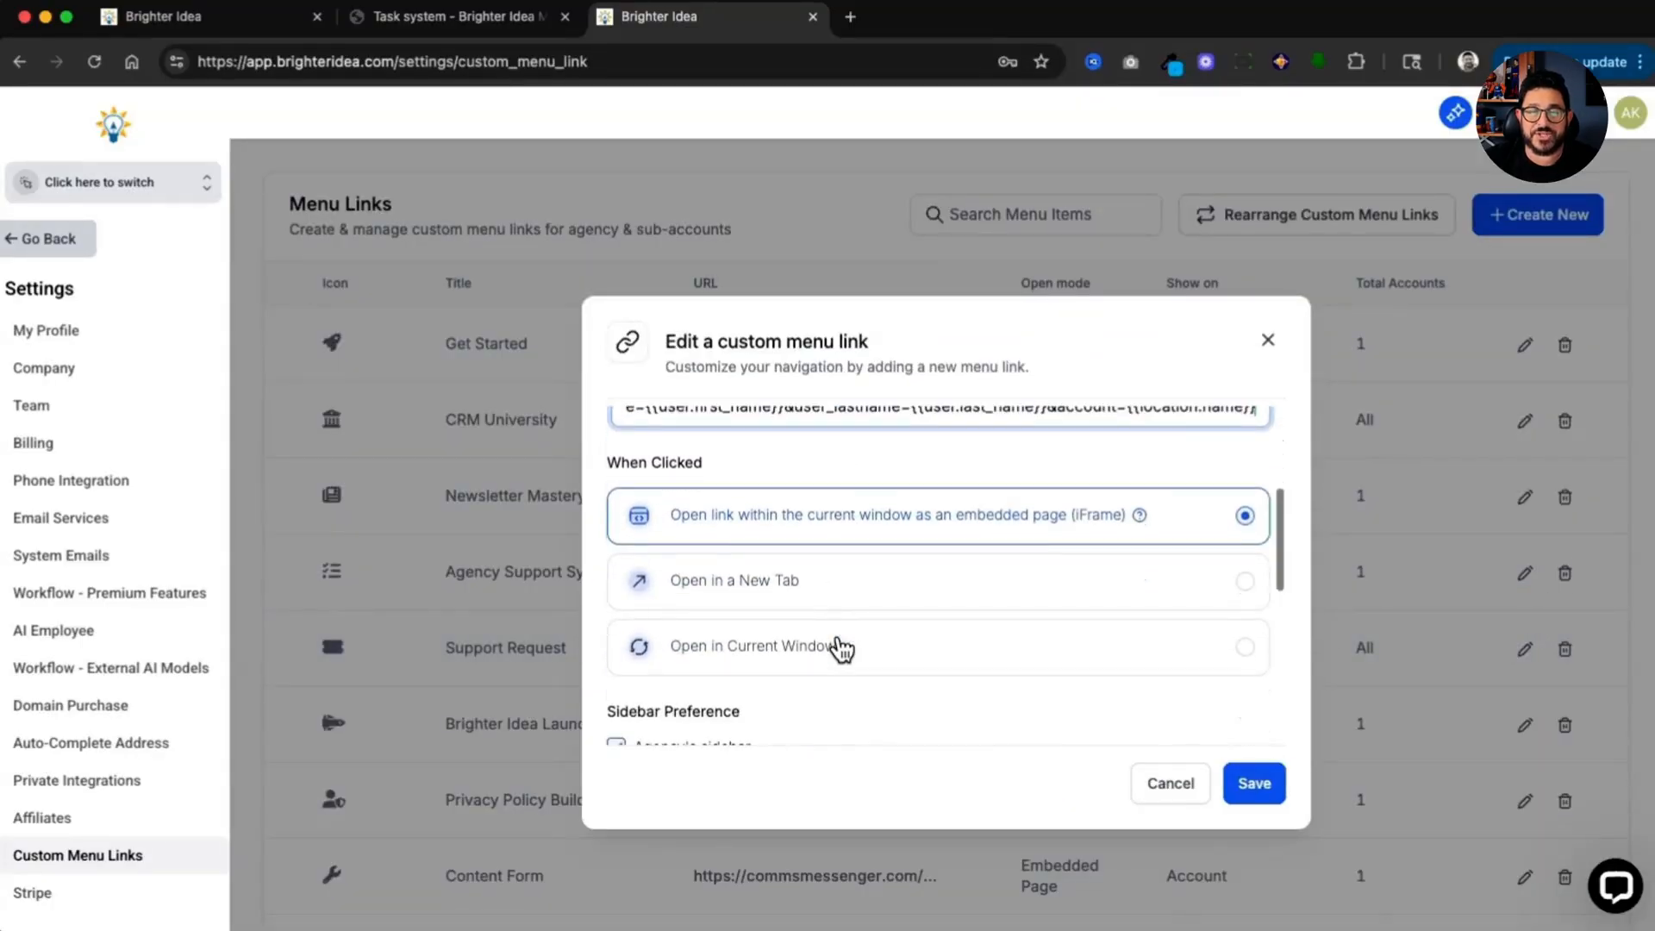
pyautogui.scroll(-3, 842, 650)
pyautogui.scroll(2, 845, 638)
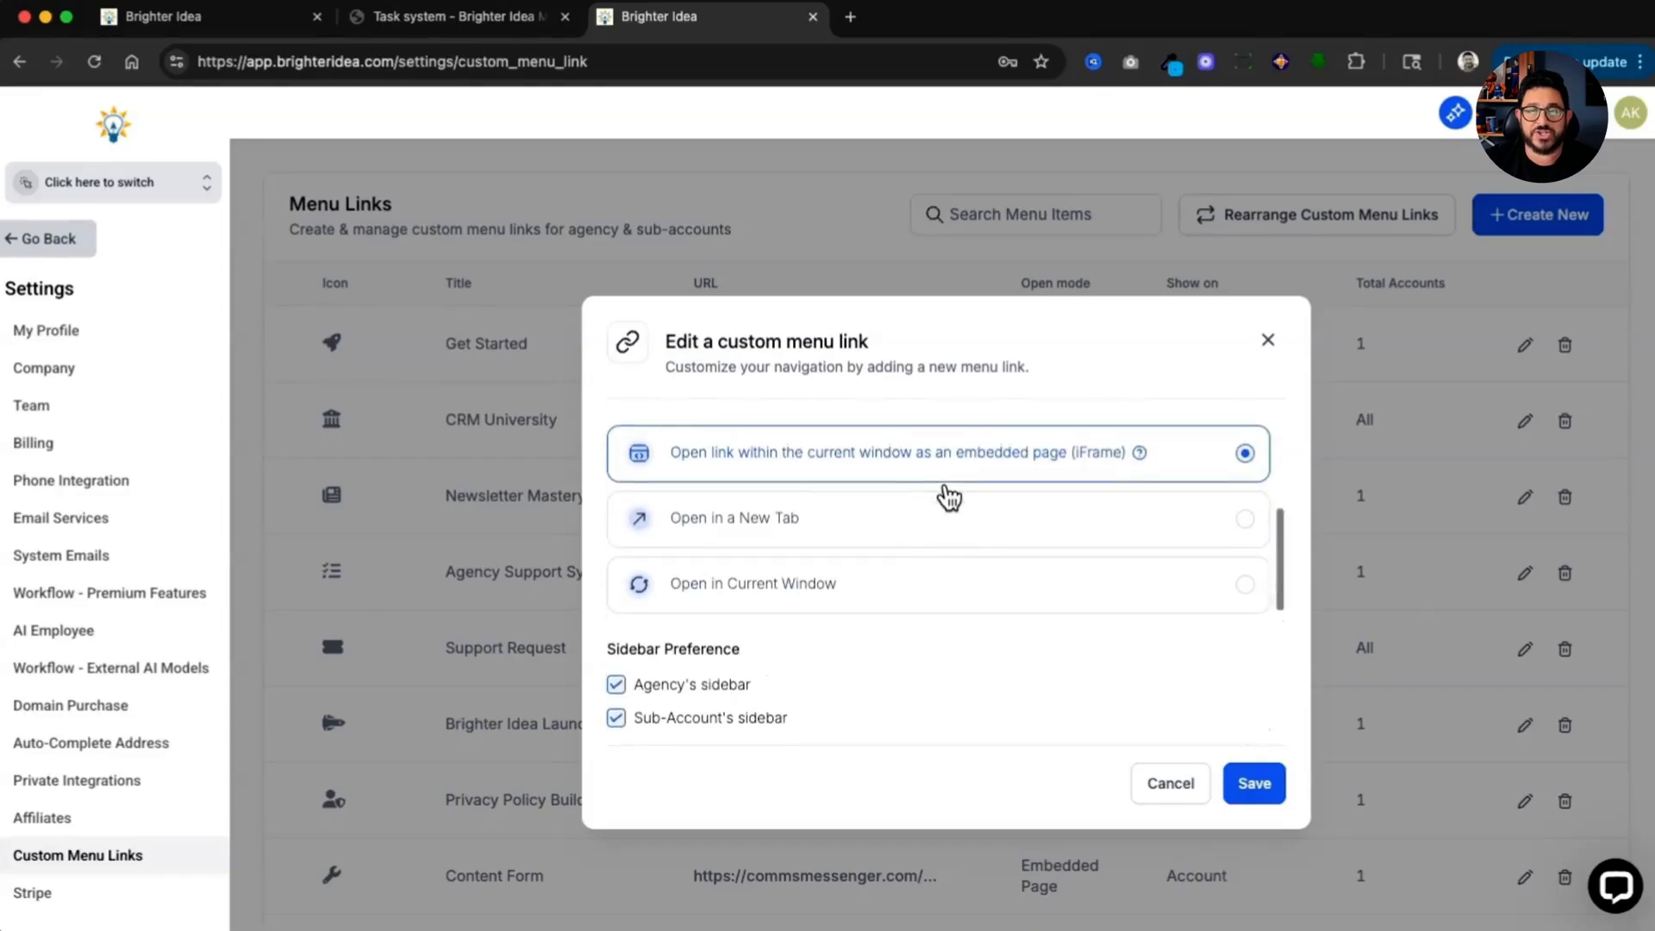
pyautogui.scroll(-4, 949, 498)
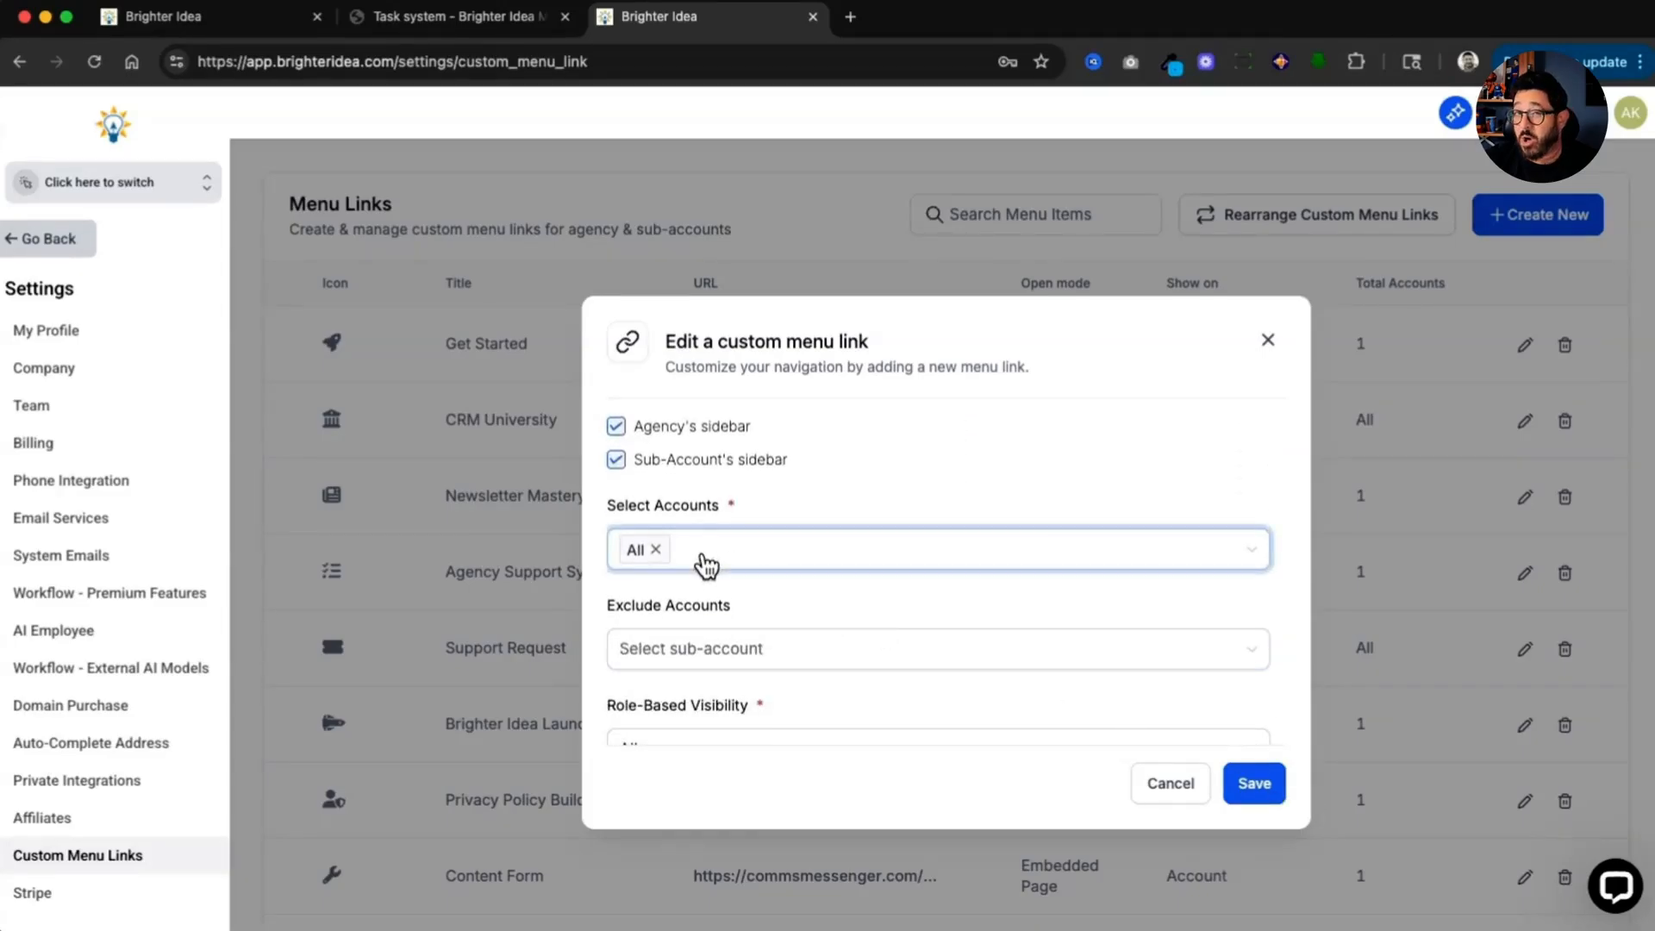
pyautogui.click(1265, 792)
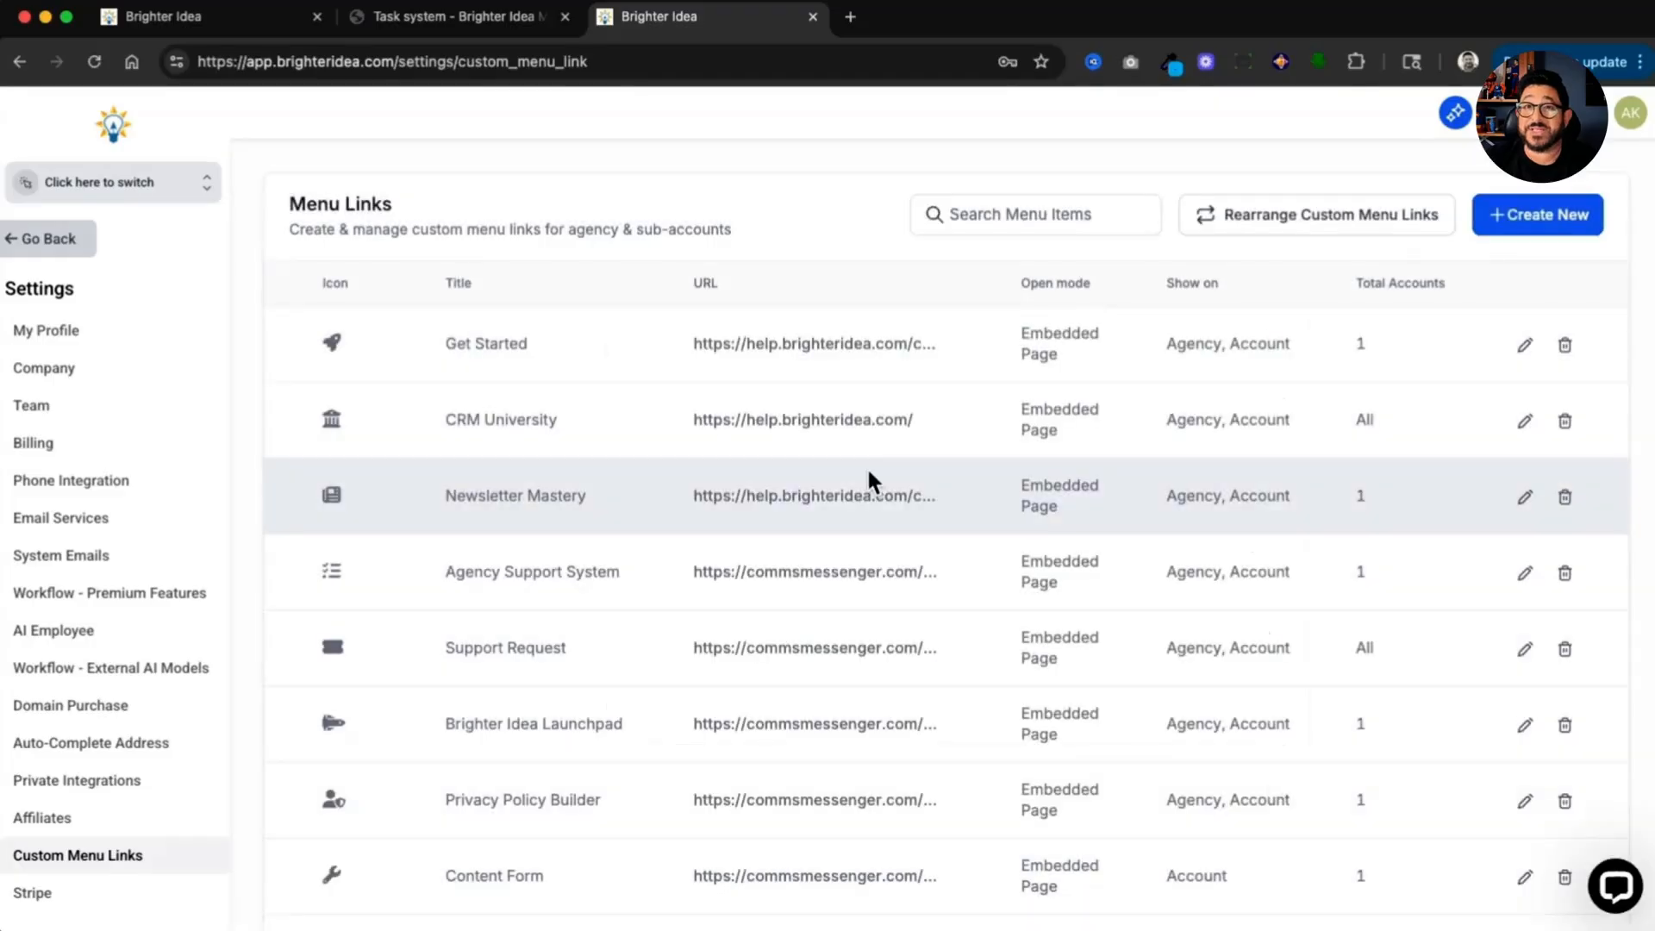
# Step: Log in as a team user and switch into the Base Snapshot sub-account
pyautogui.click(1621, 117)
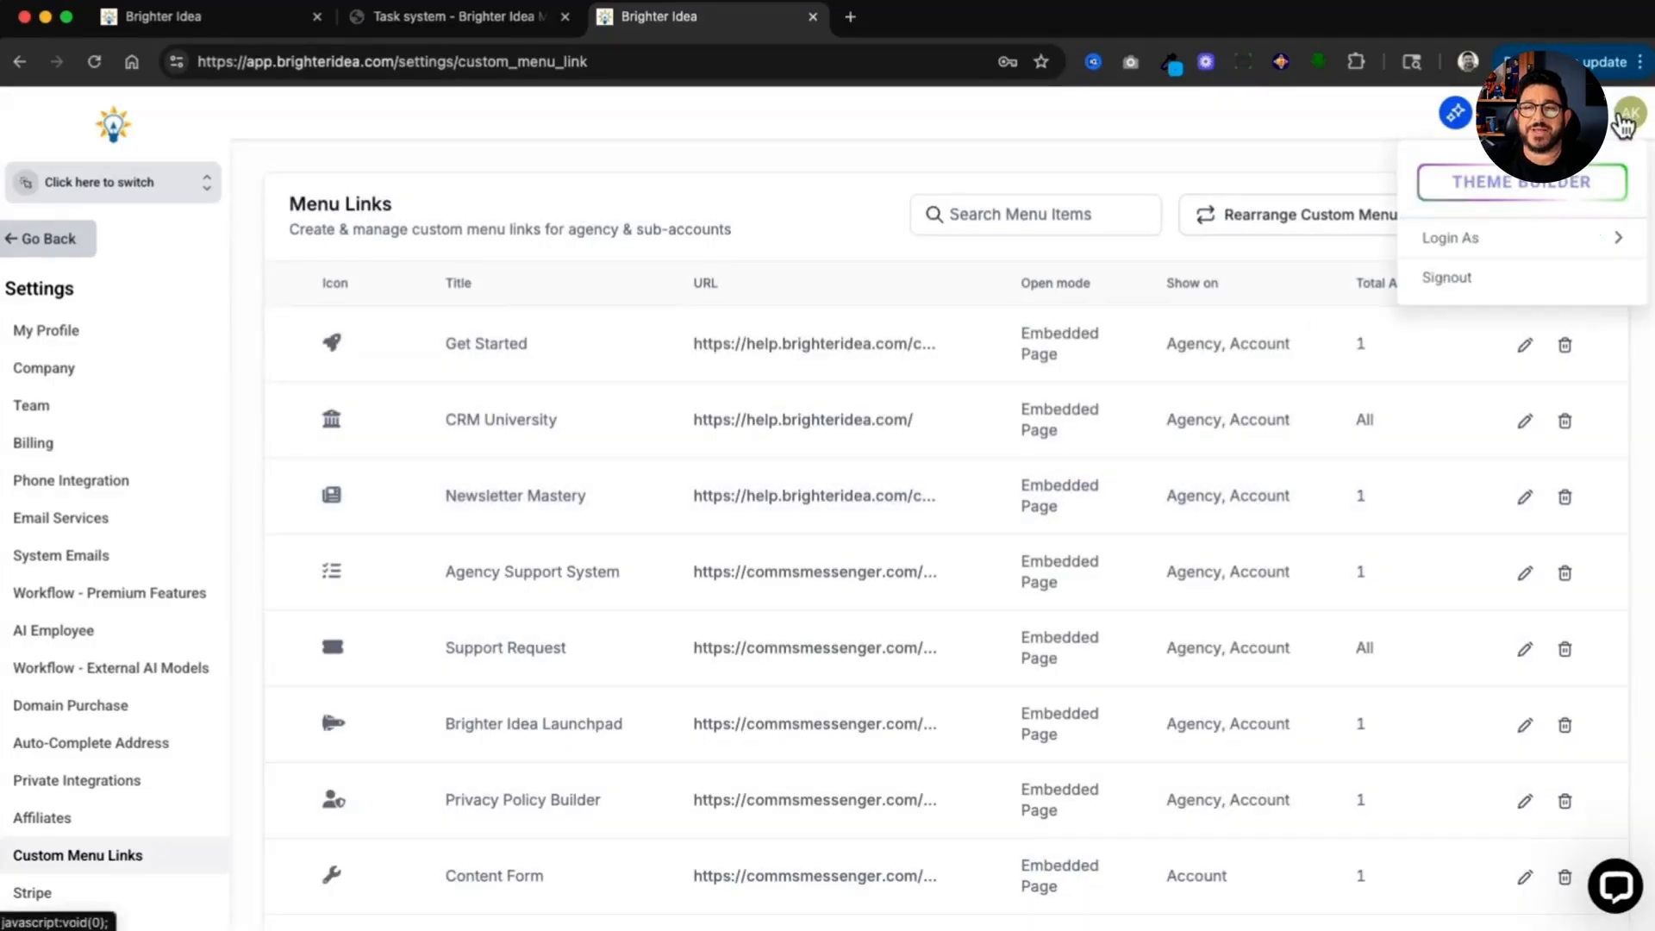
pyautogui.click(1584, 239)
pyautogui.write('edd')
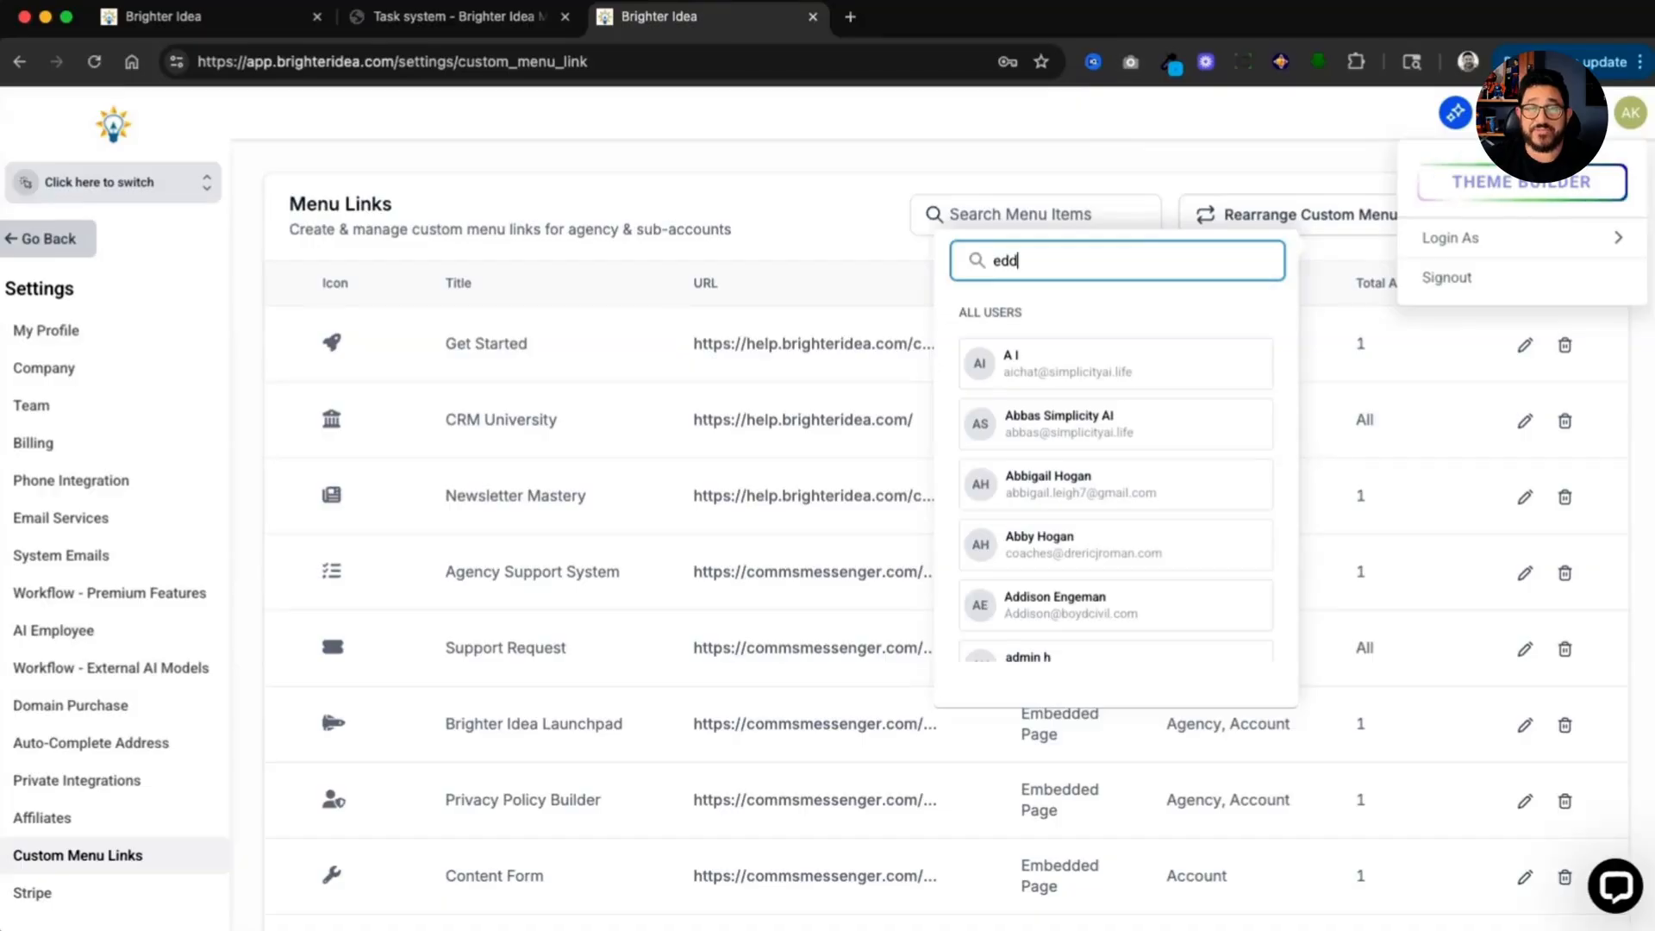
pyautogui.click(1103, 358)
pyautogui.click(178, 192)
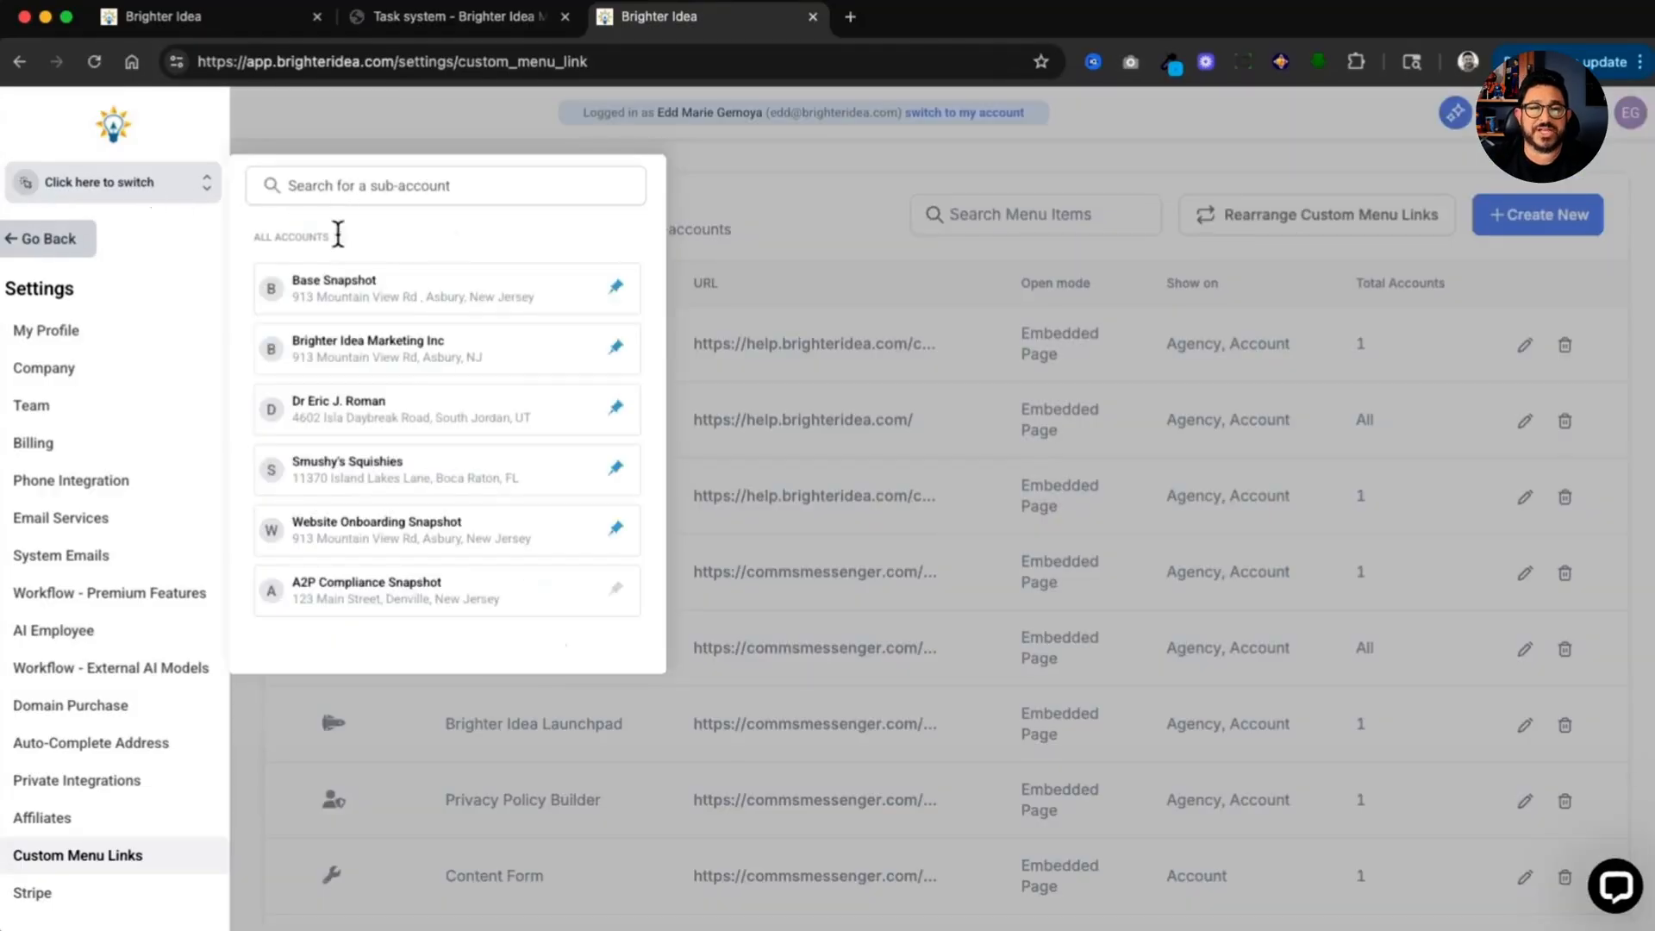
pyautogui.click(356, 280)
# Step: Start a new support request in the Fulfillment category named Task with the Web Design subcategory
pyautogui.scroll(-3, 171, 296)
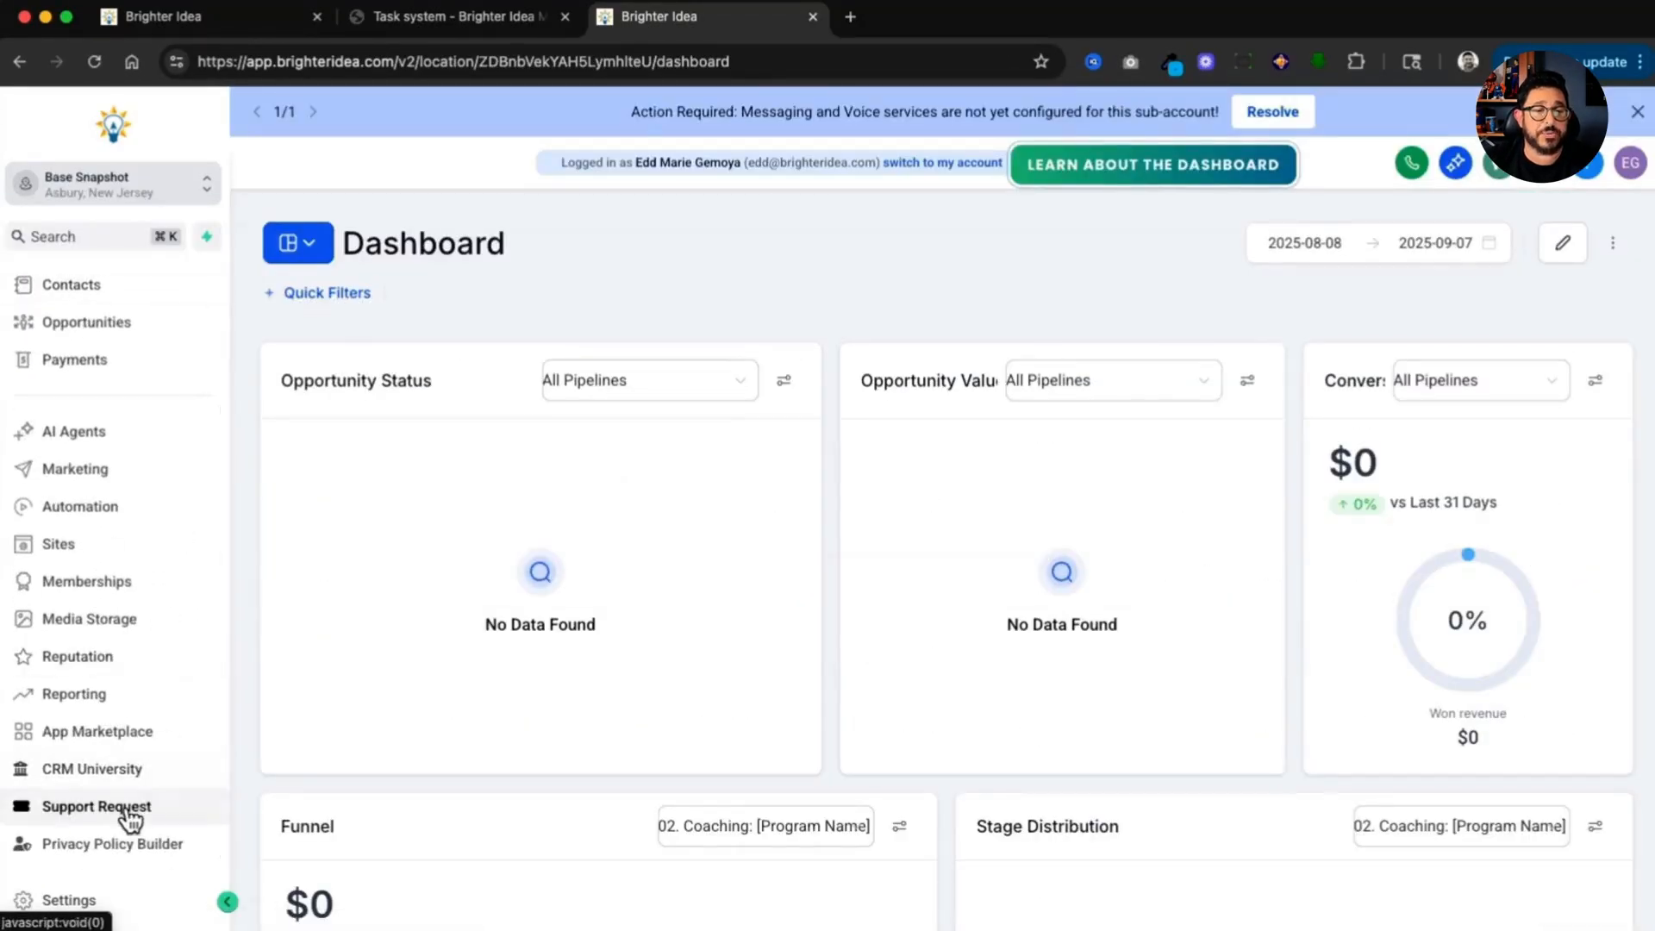
pyautogui.click(127, 808)
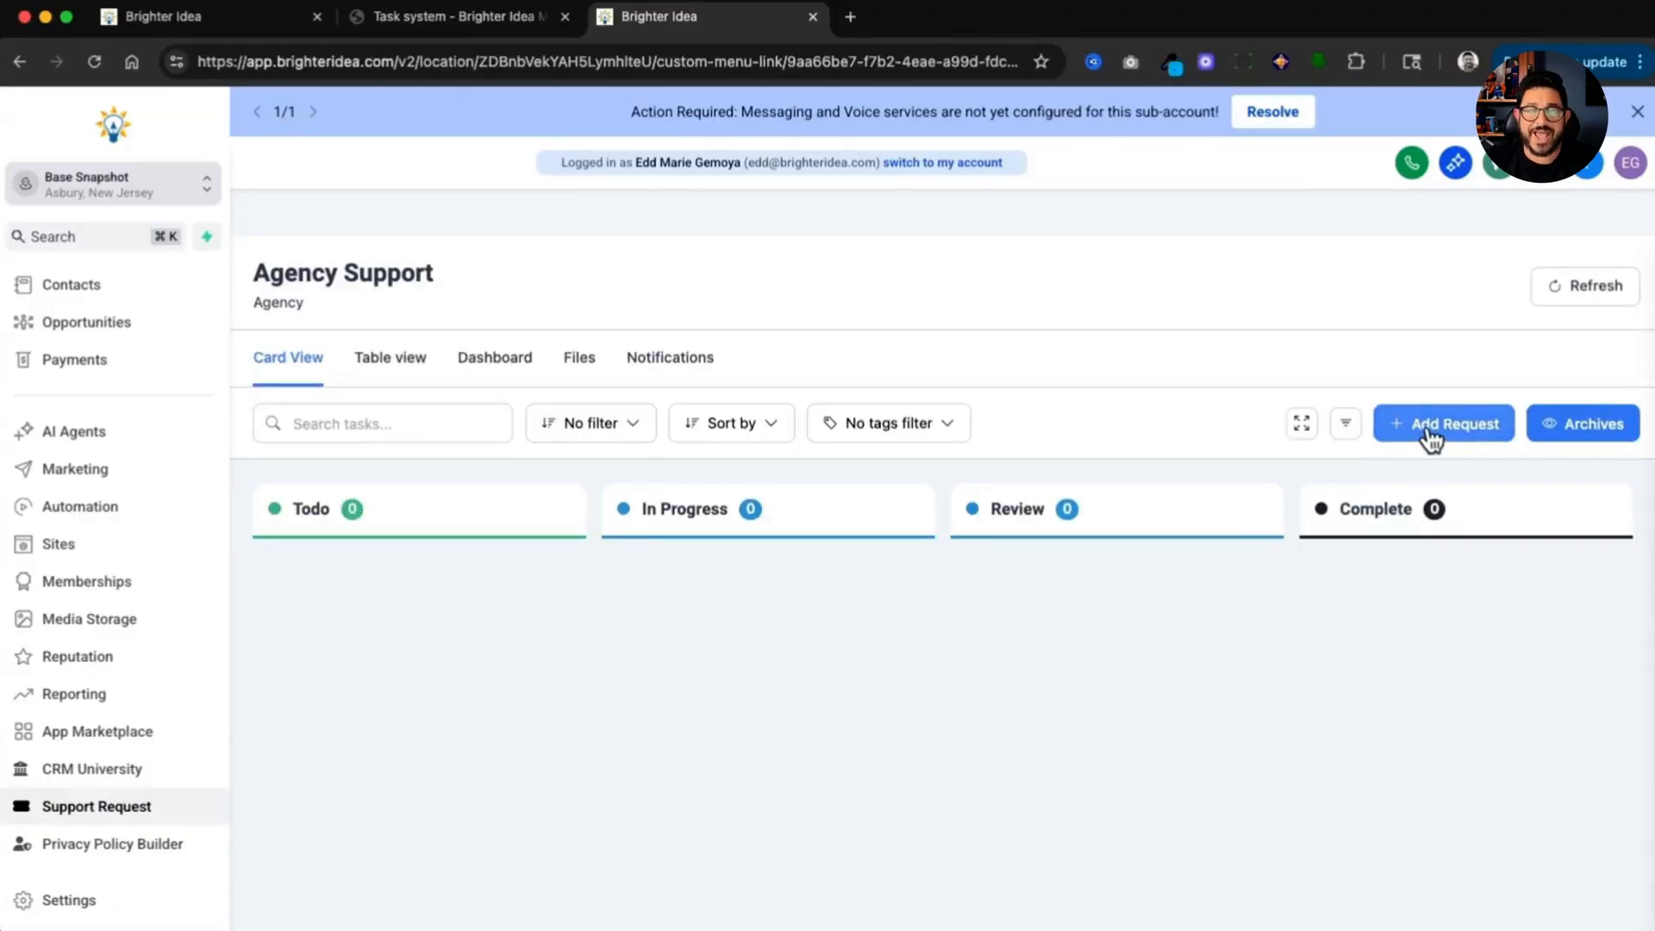
pyautogui.click(1431, 435)
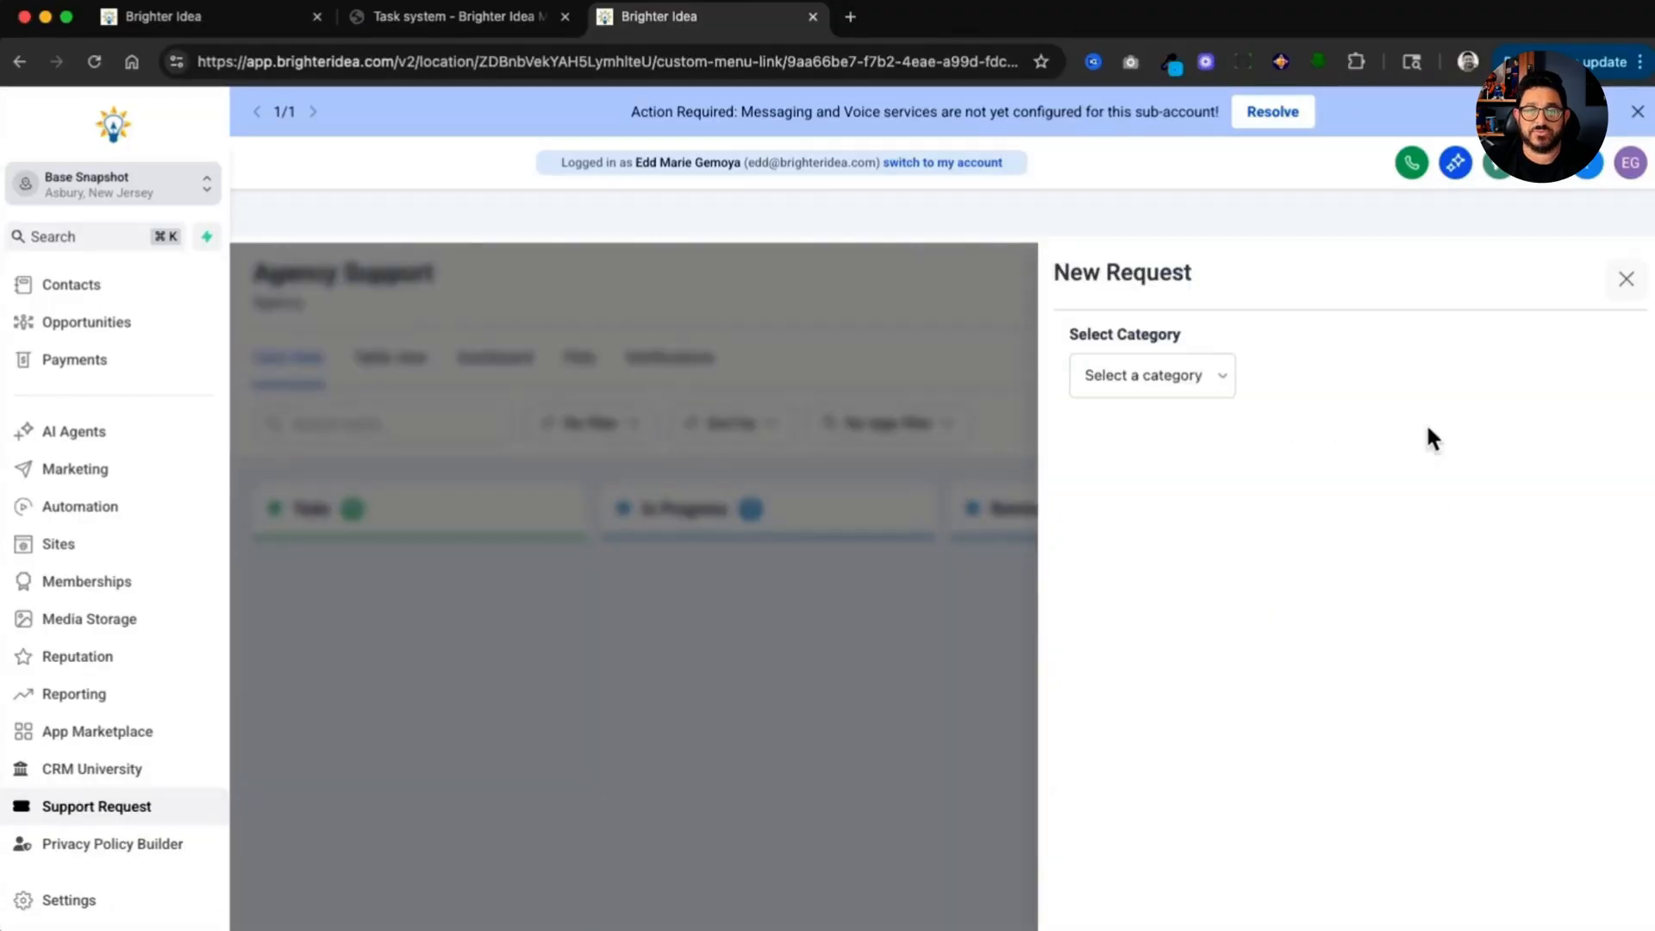
pyautogui.click(1217, 385)
pyautogui.click(1214, 397)
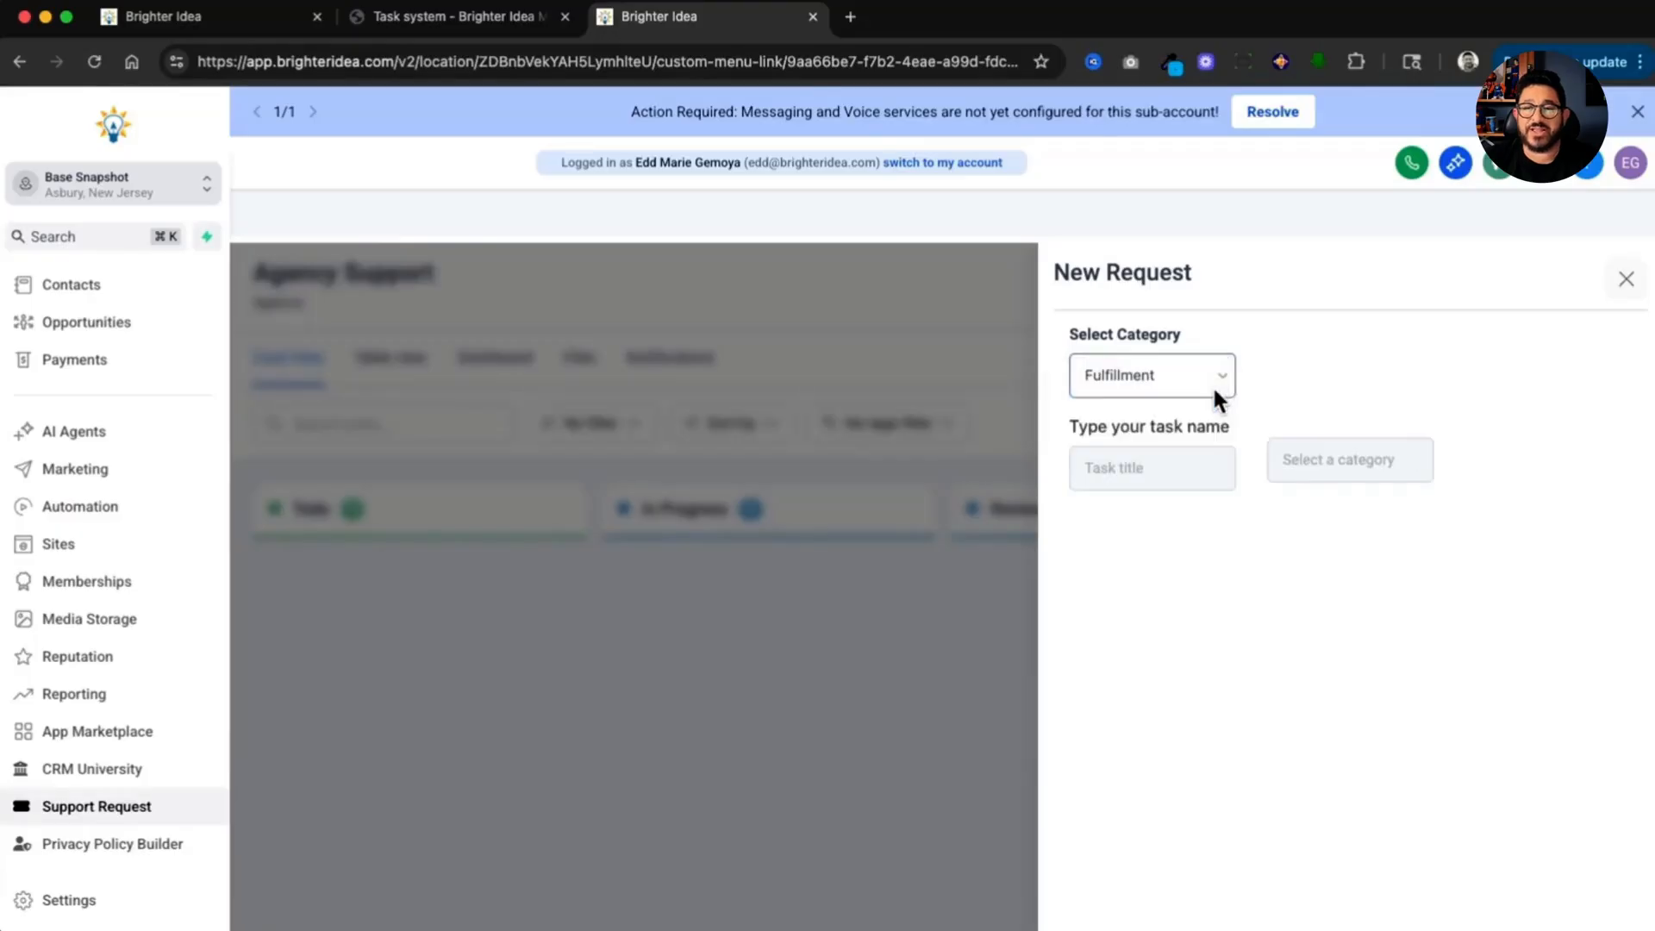
pyautogui.click(1210, 474)
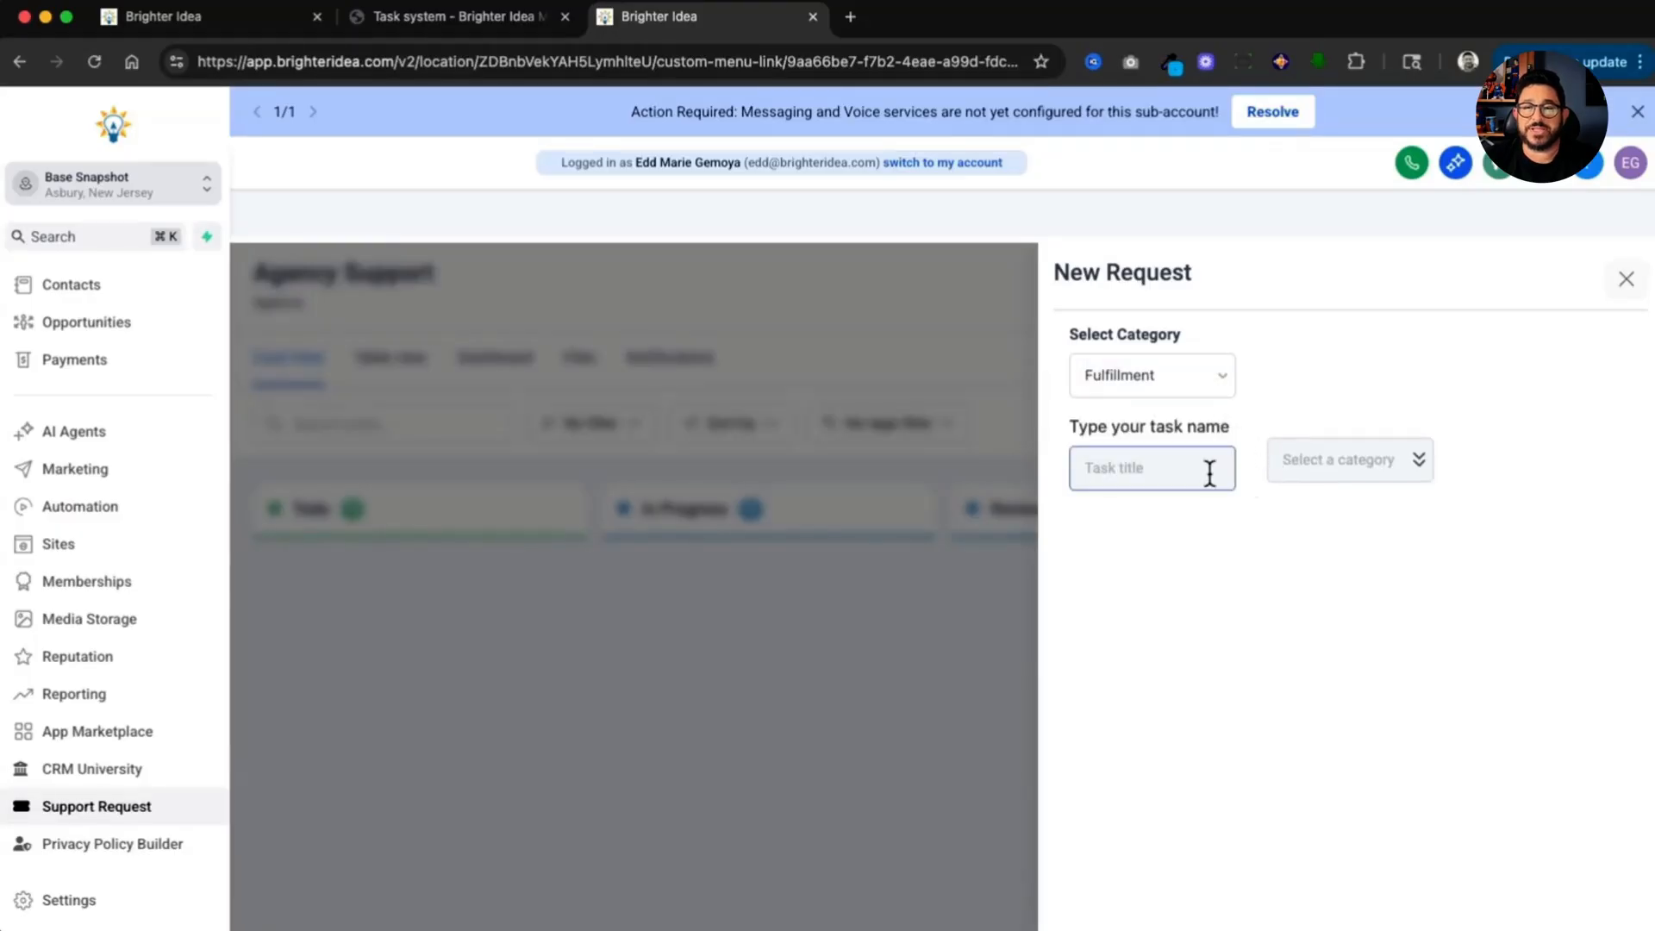
pyautogui.write('Task')
pyautogui.click(1383, 473)
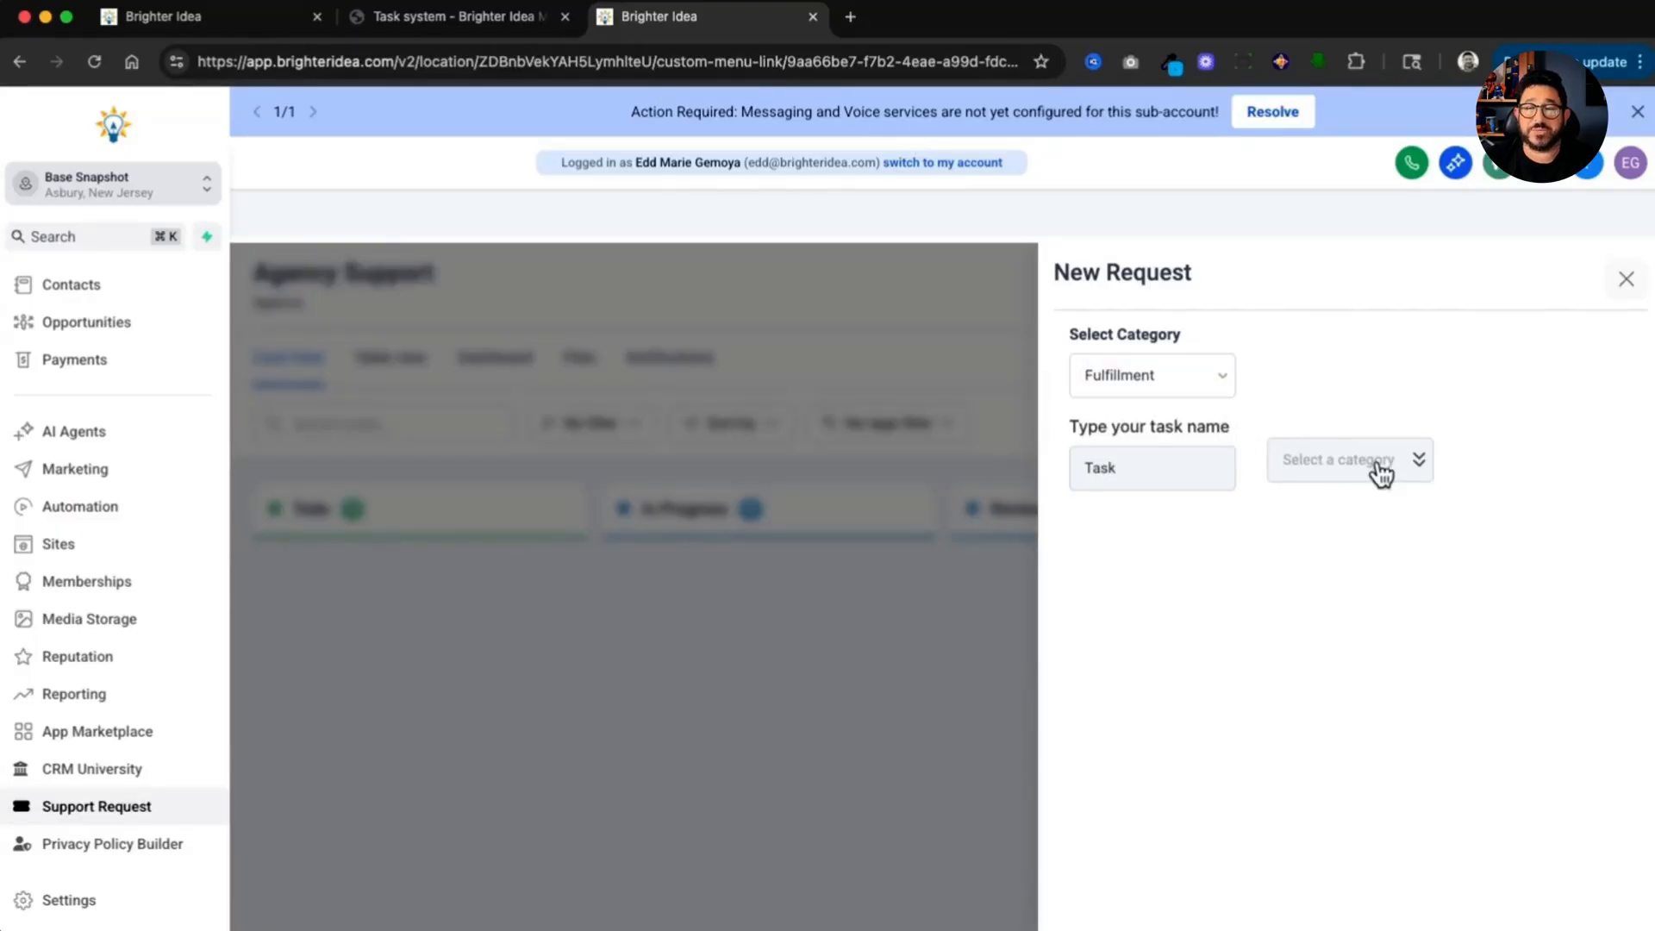
pyautogui.click(1383, 473)
pyautogui.click(1362, 598)
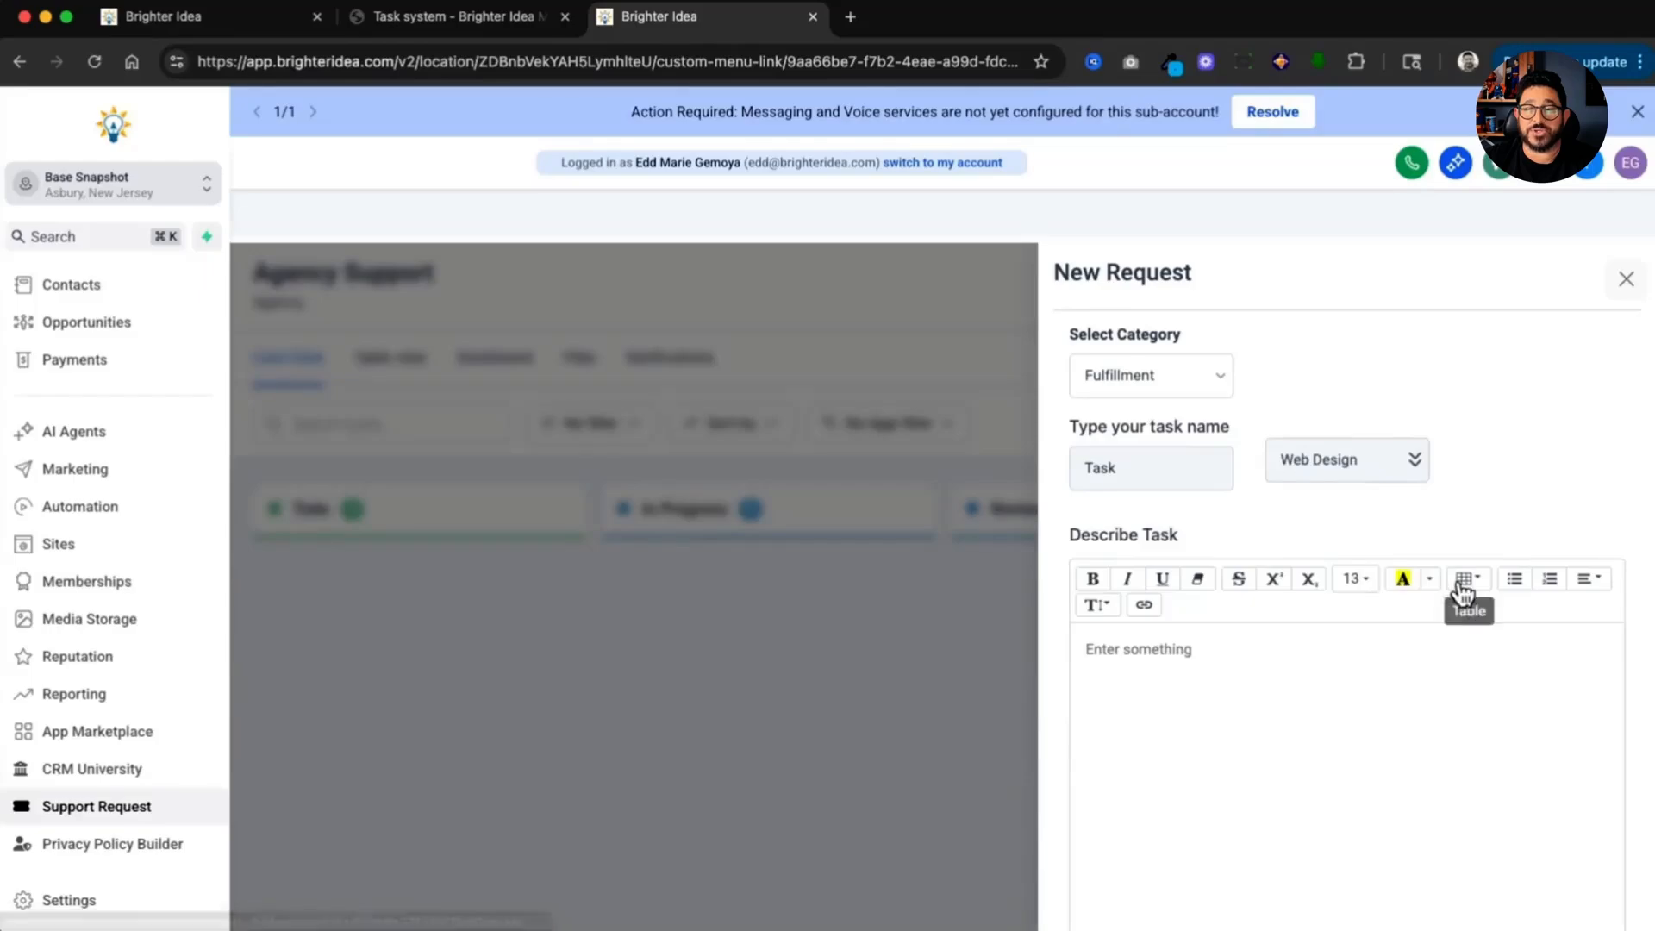
# Step: Describe the task as Info, browse for a file to upload, and submit the request
pyautogui.scroll(-2, 1478, 521)
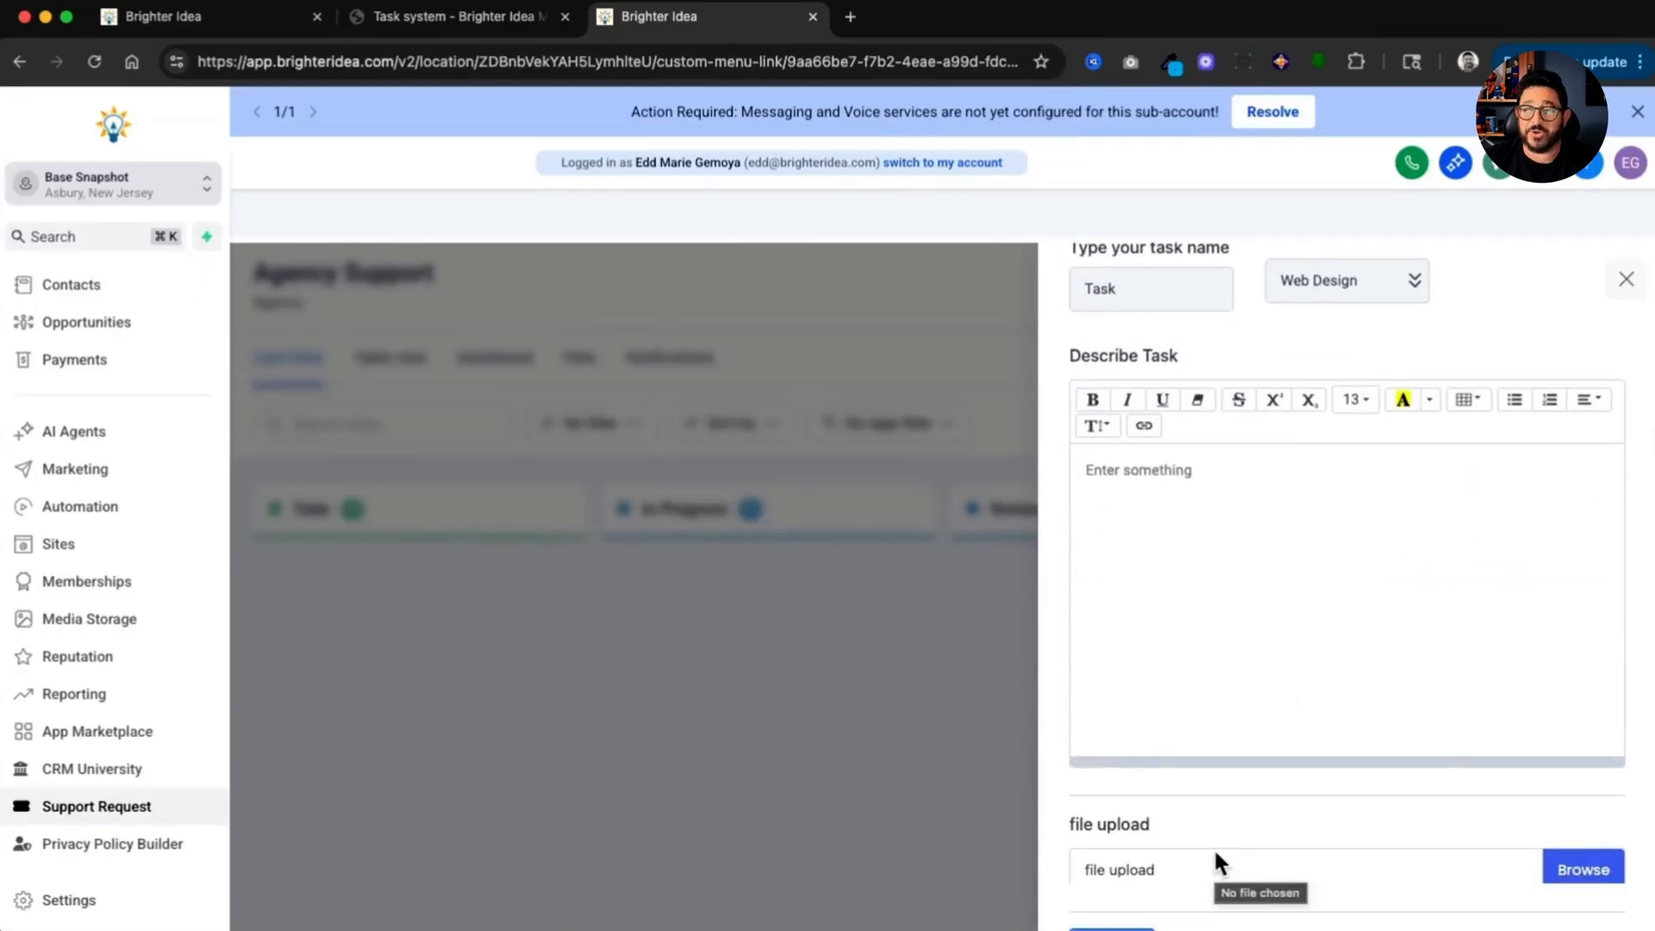
pyautogui.click(1134, 520)
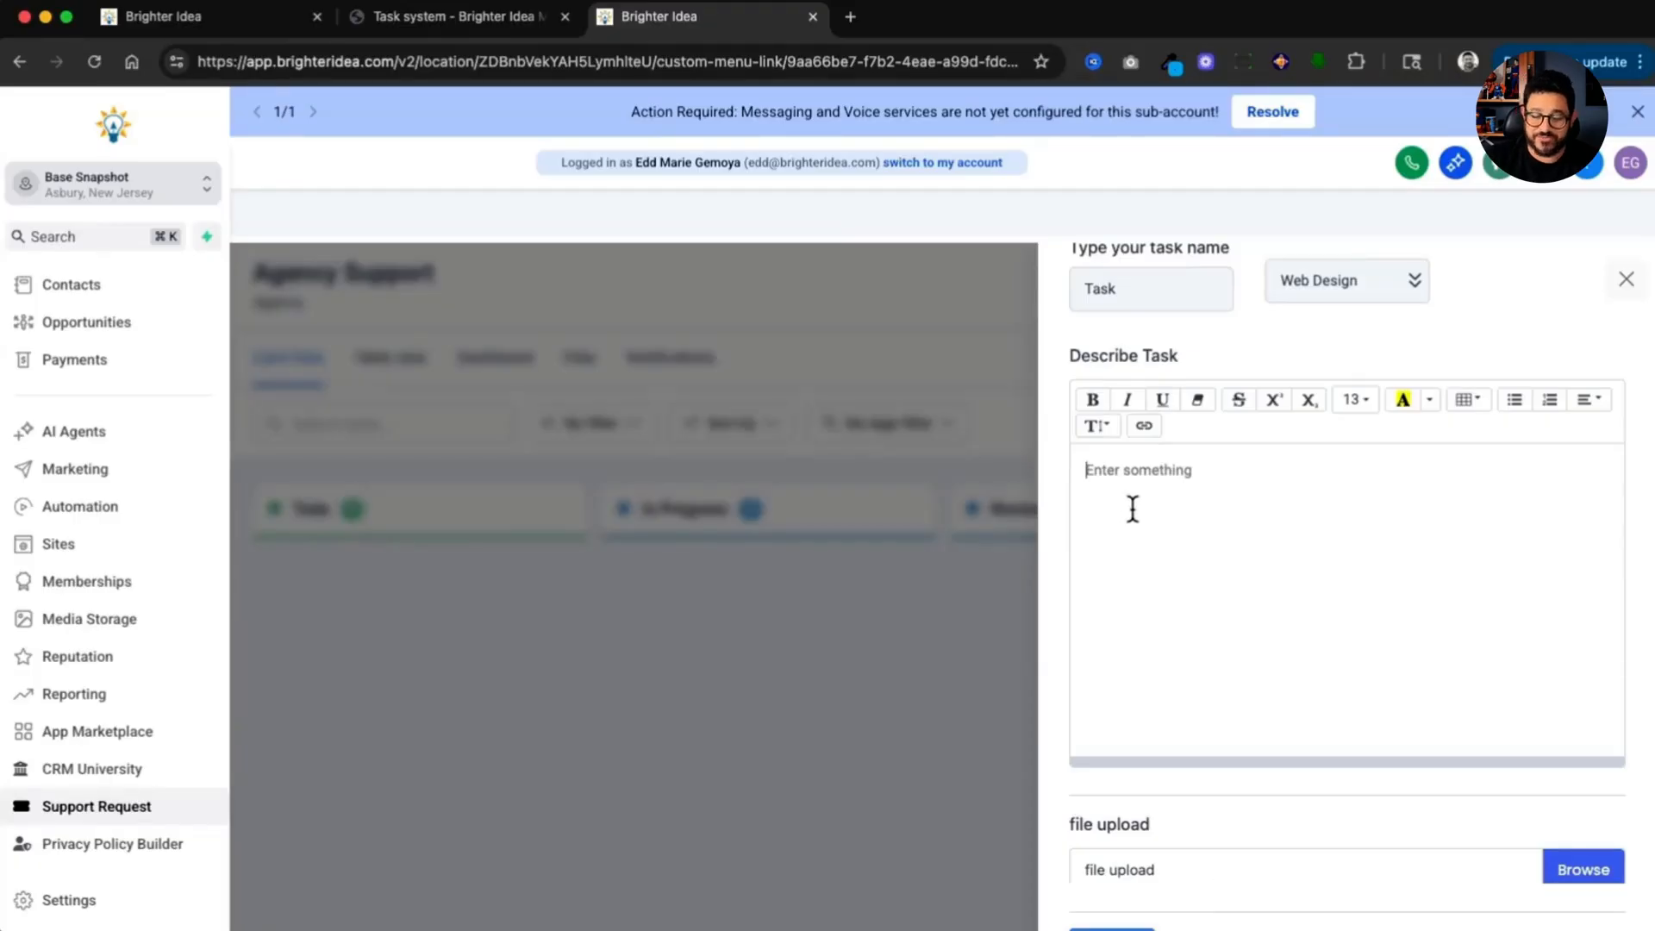
pyautogui.write('Info')
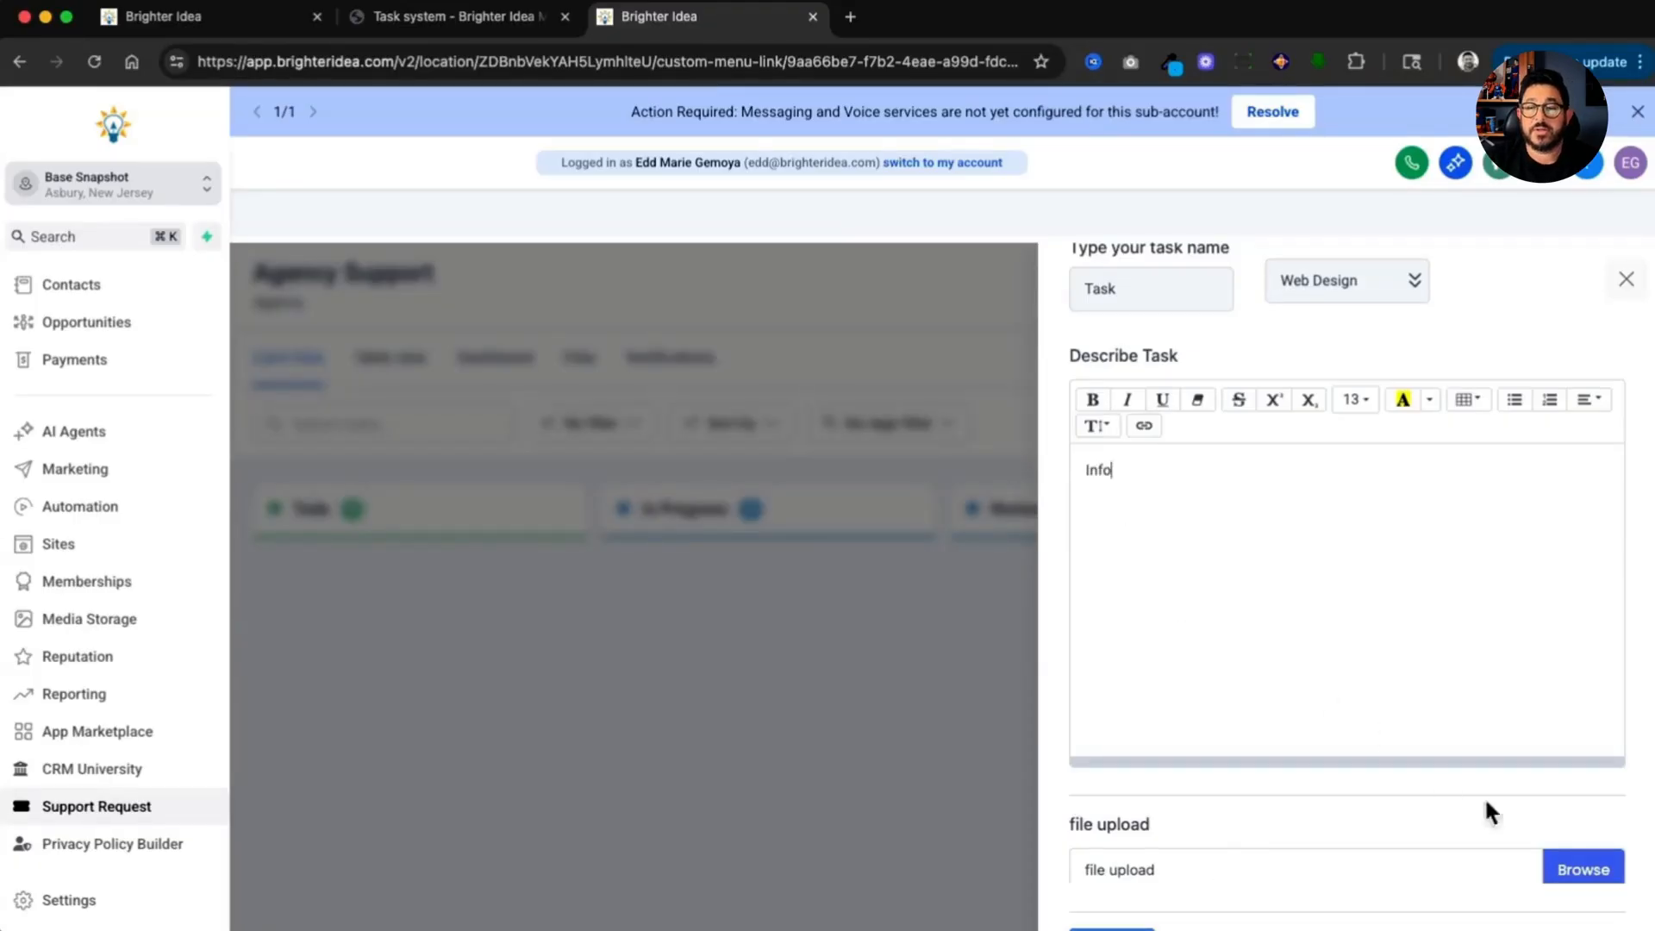
pyautogui.click(1571, 864)
pyautogui.click(1574, 870)
pyautogui.click(1132, 922)
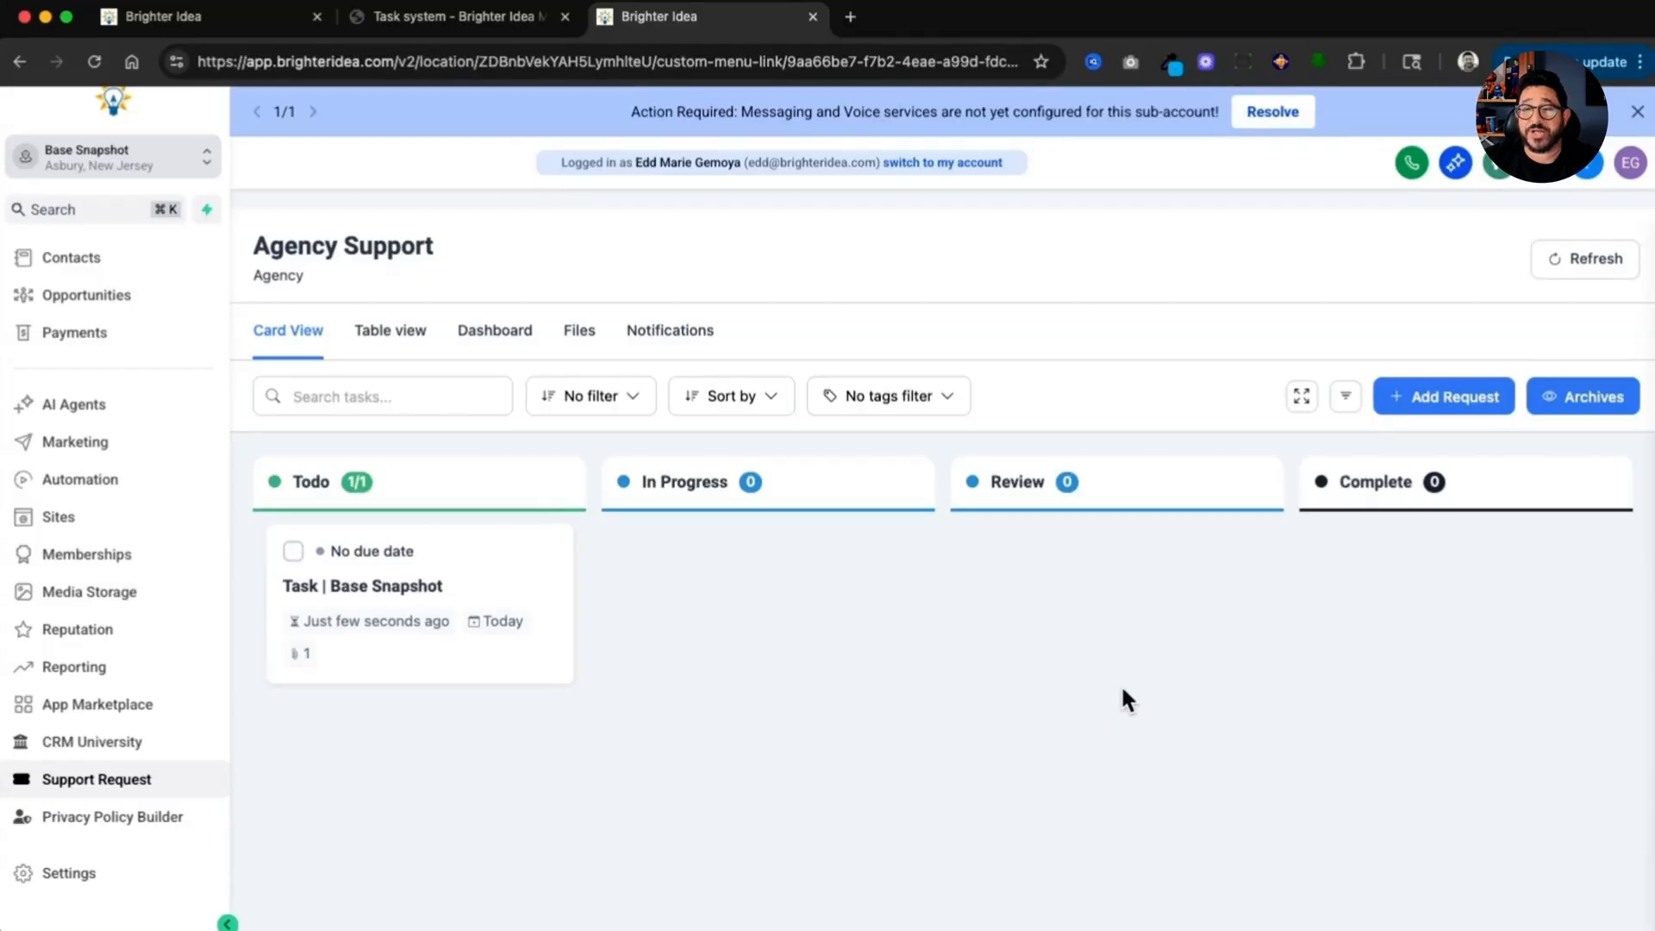
# Step: Start a new Customer Service request named Onboarding Question with the OnBoarding subcategory
pyautogui.click(1444, 406)
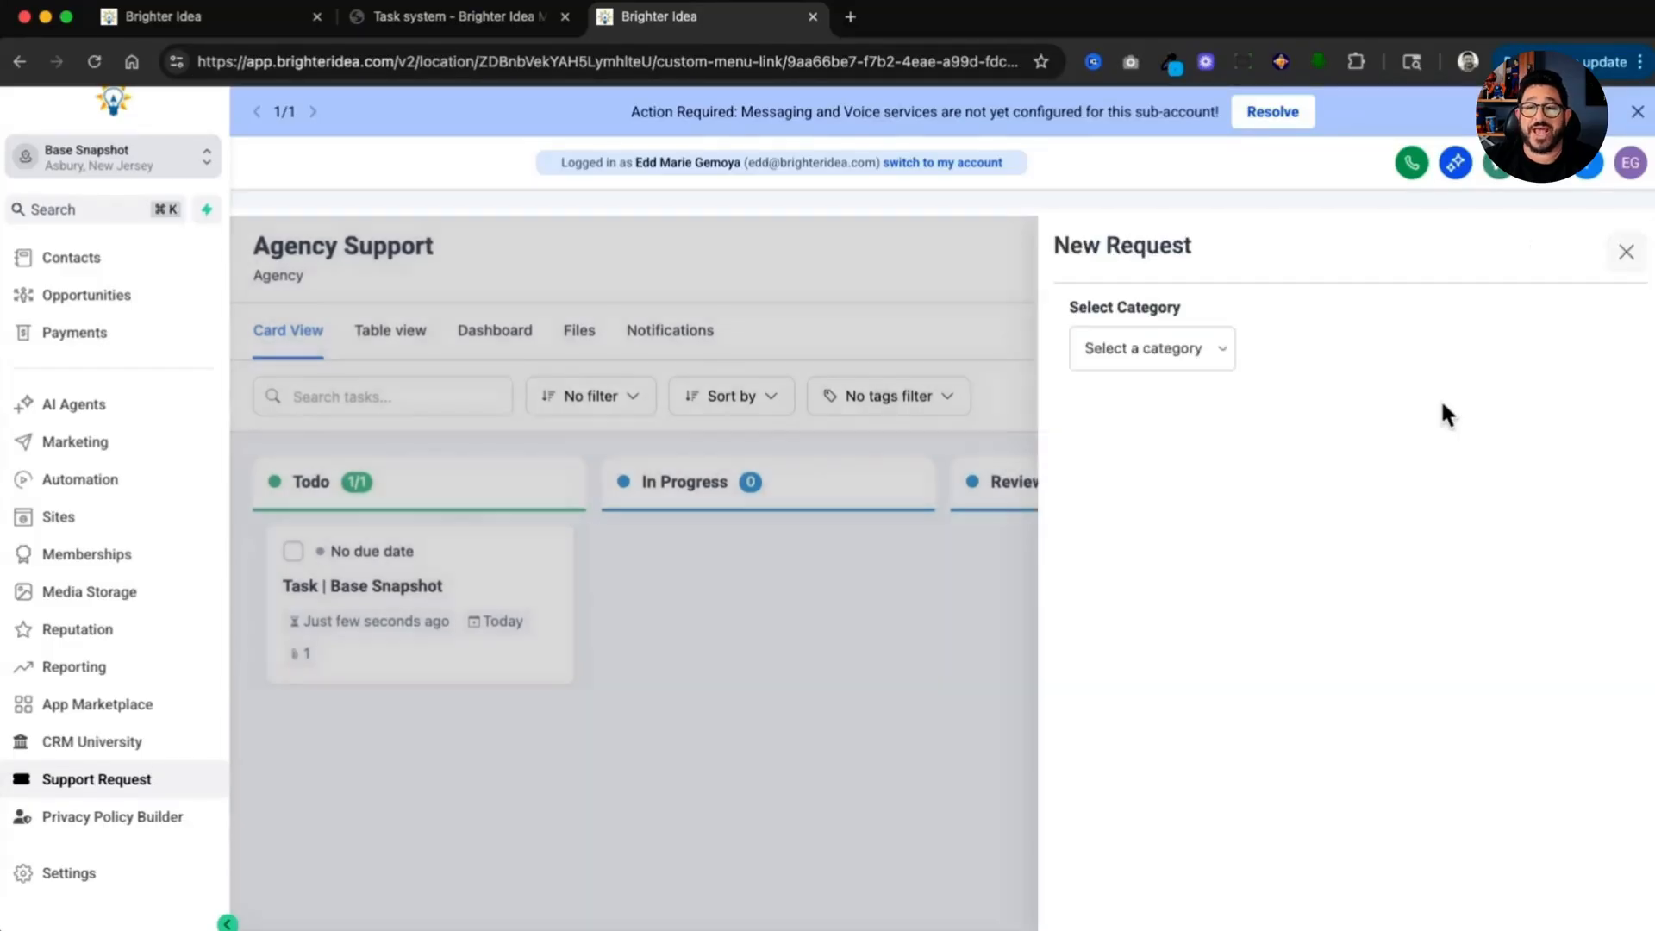
pyautogui.click(1171, 350)
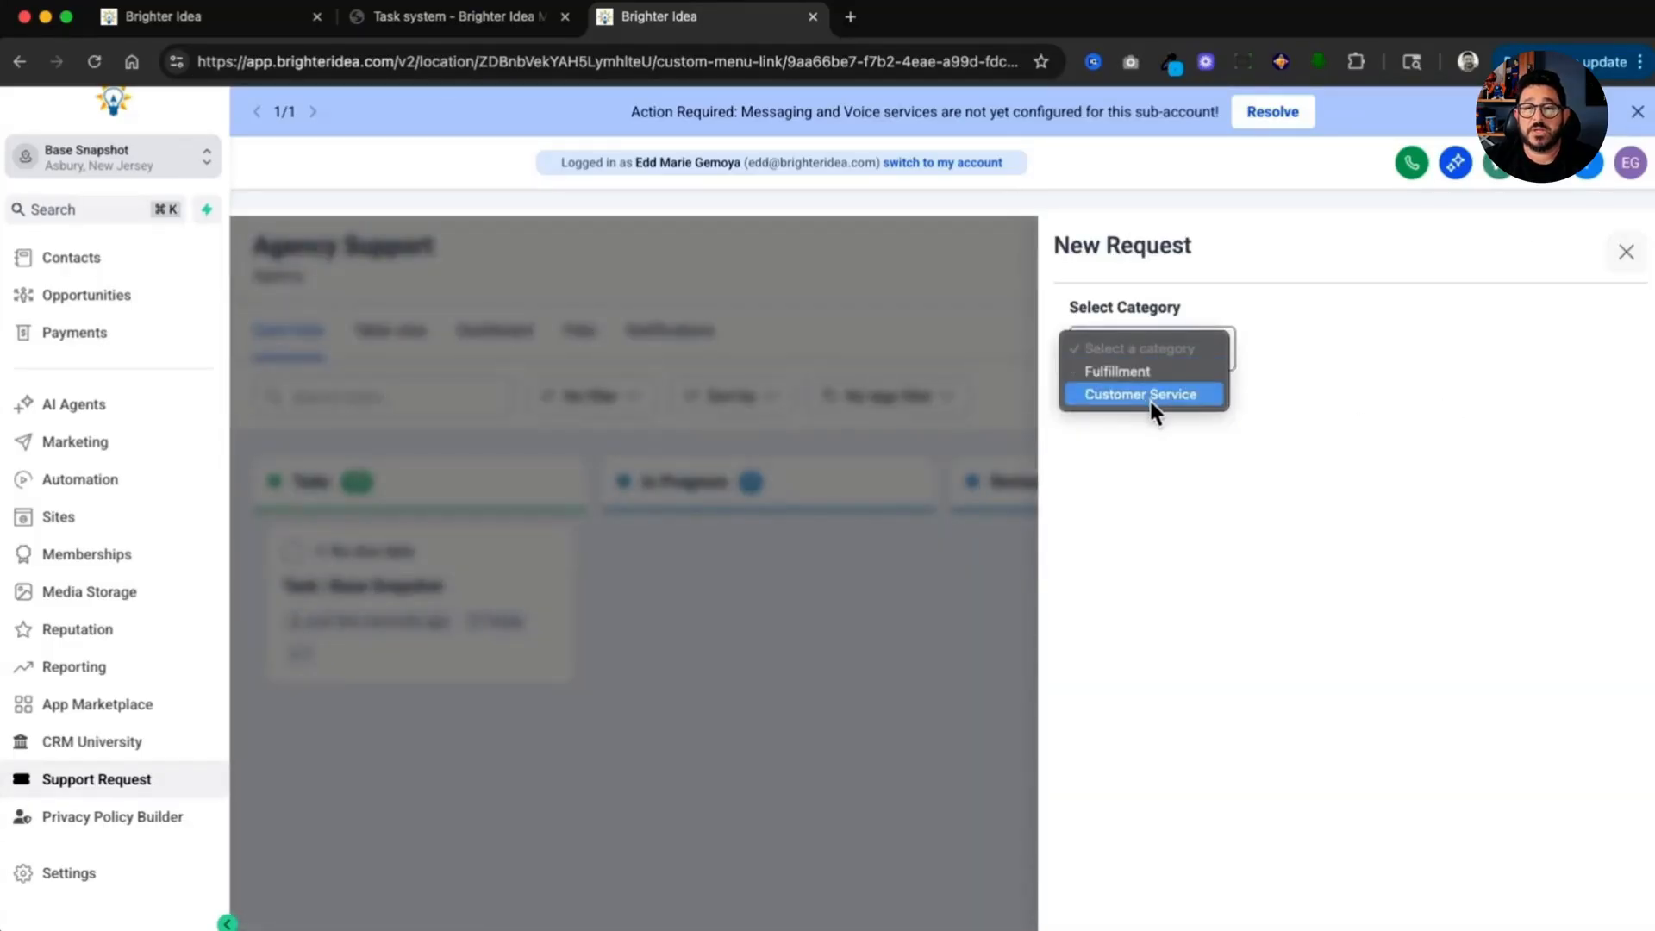
pyautogui.click(1150, 399)
pyautogui.click(1184, 439)
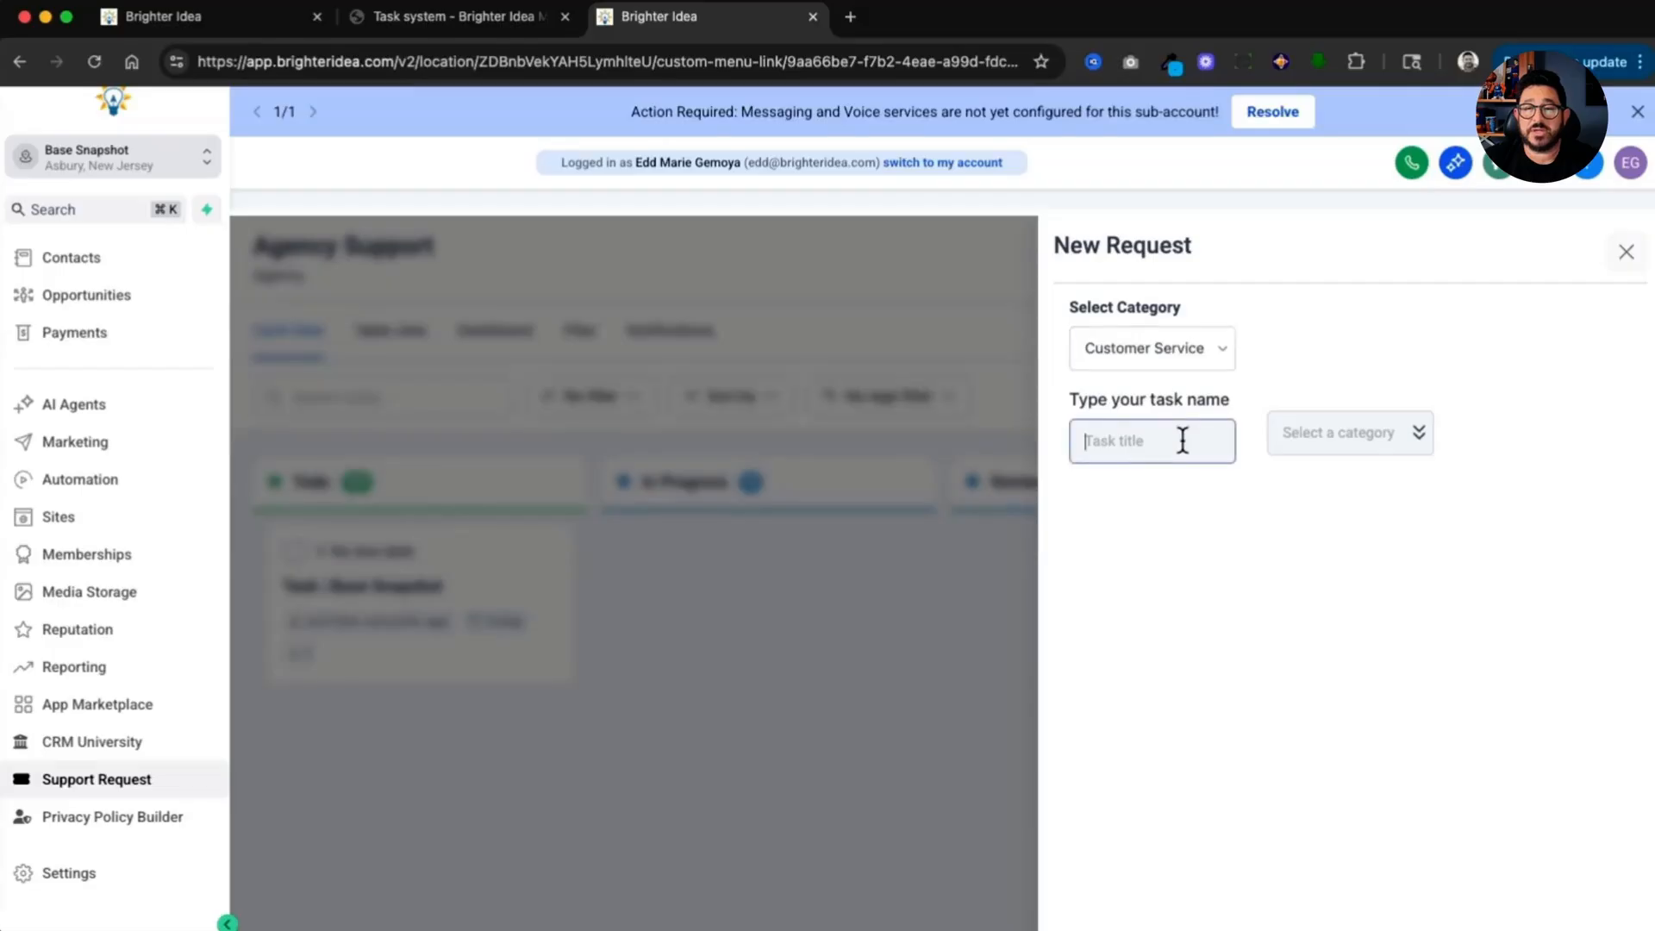
pyautogui.write('Onboarding Q')
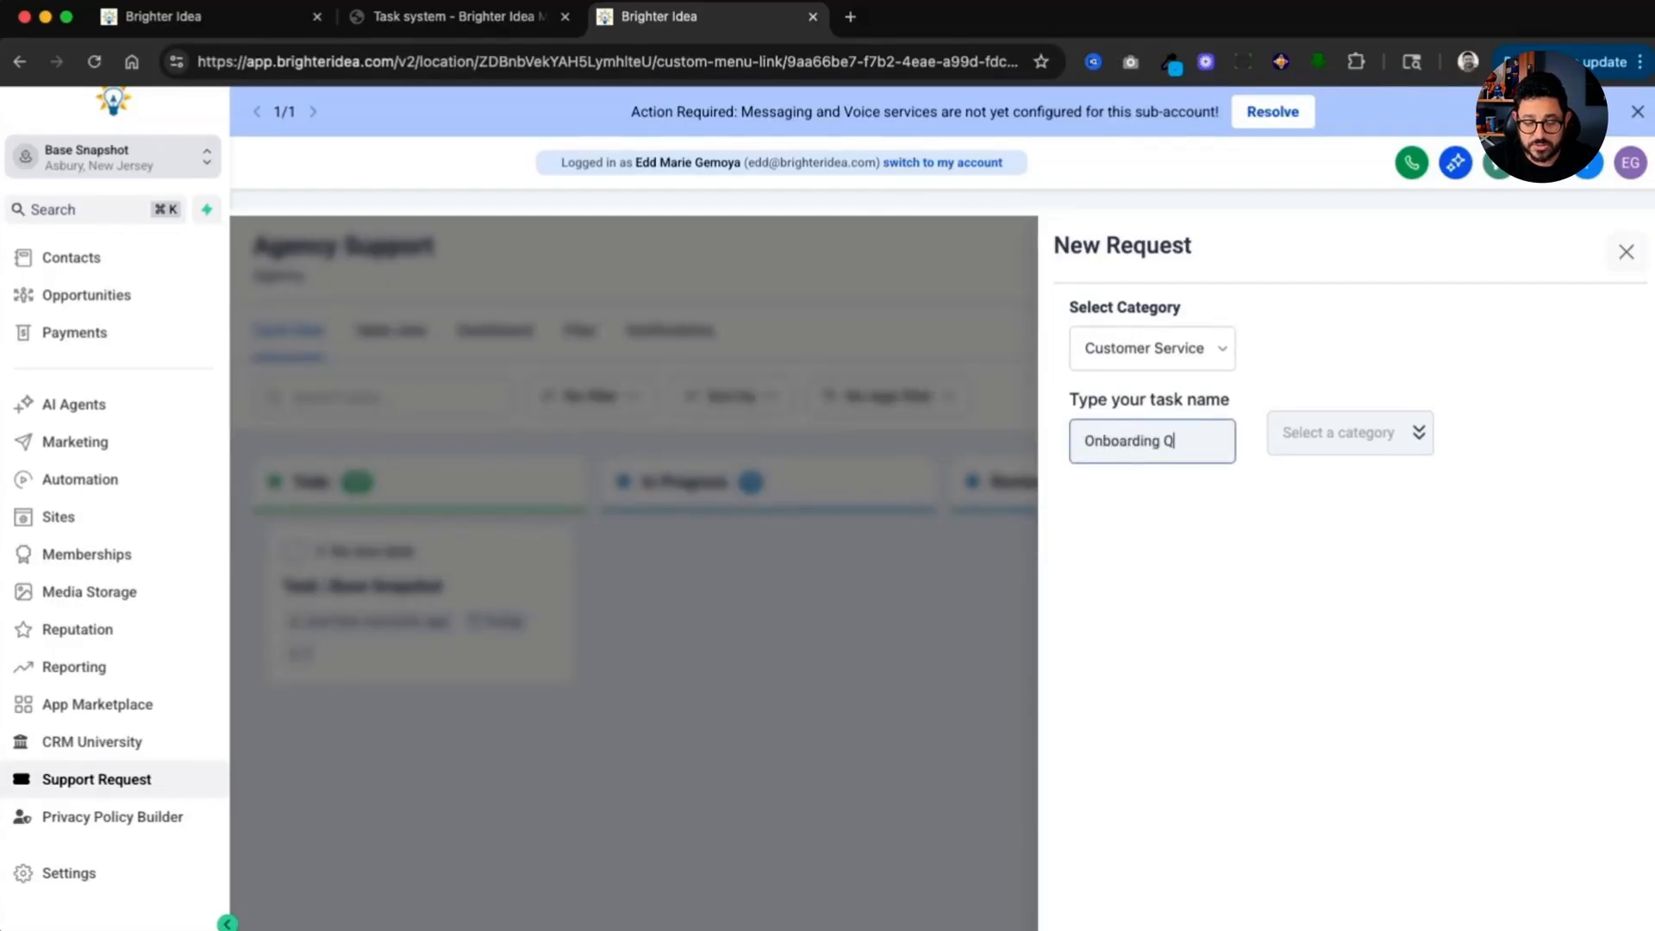
pyautogui.write('uestion')
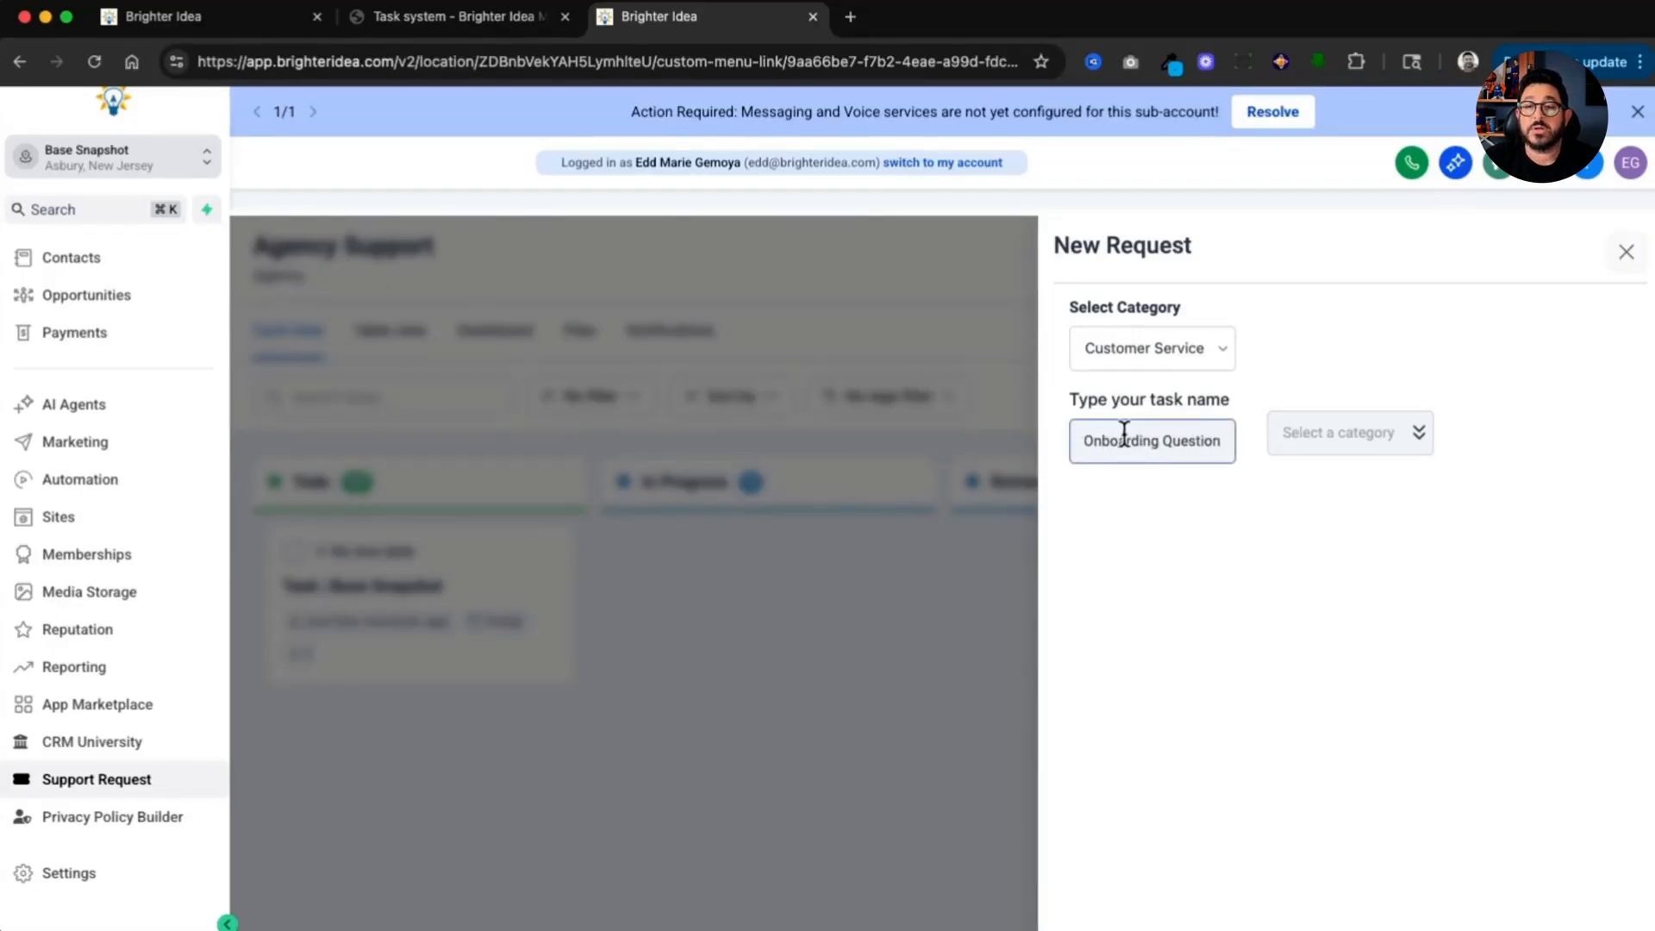
pyautogui.click(1317, 437)
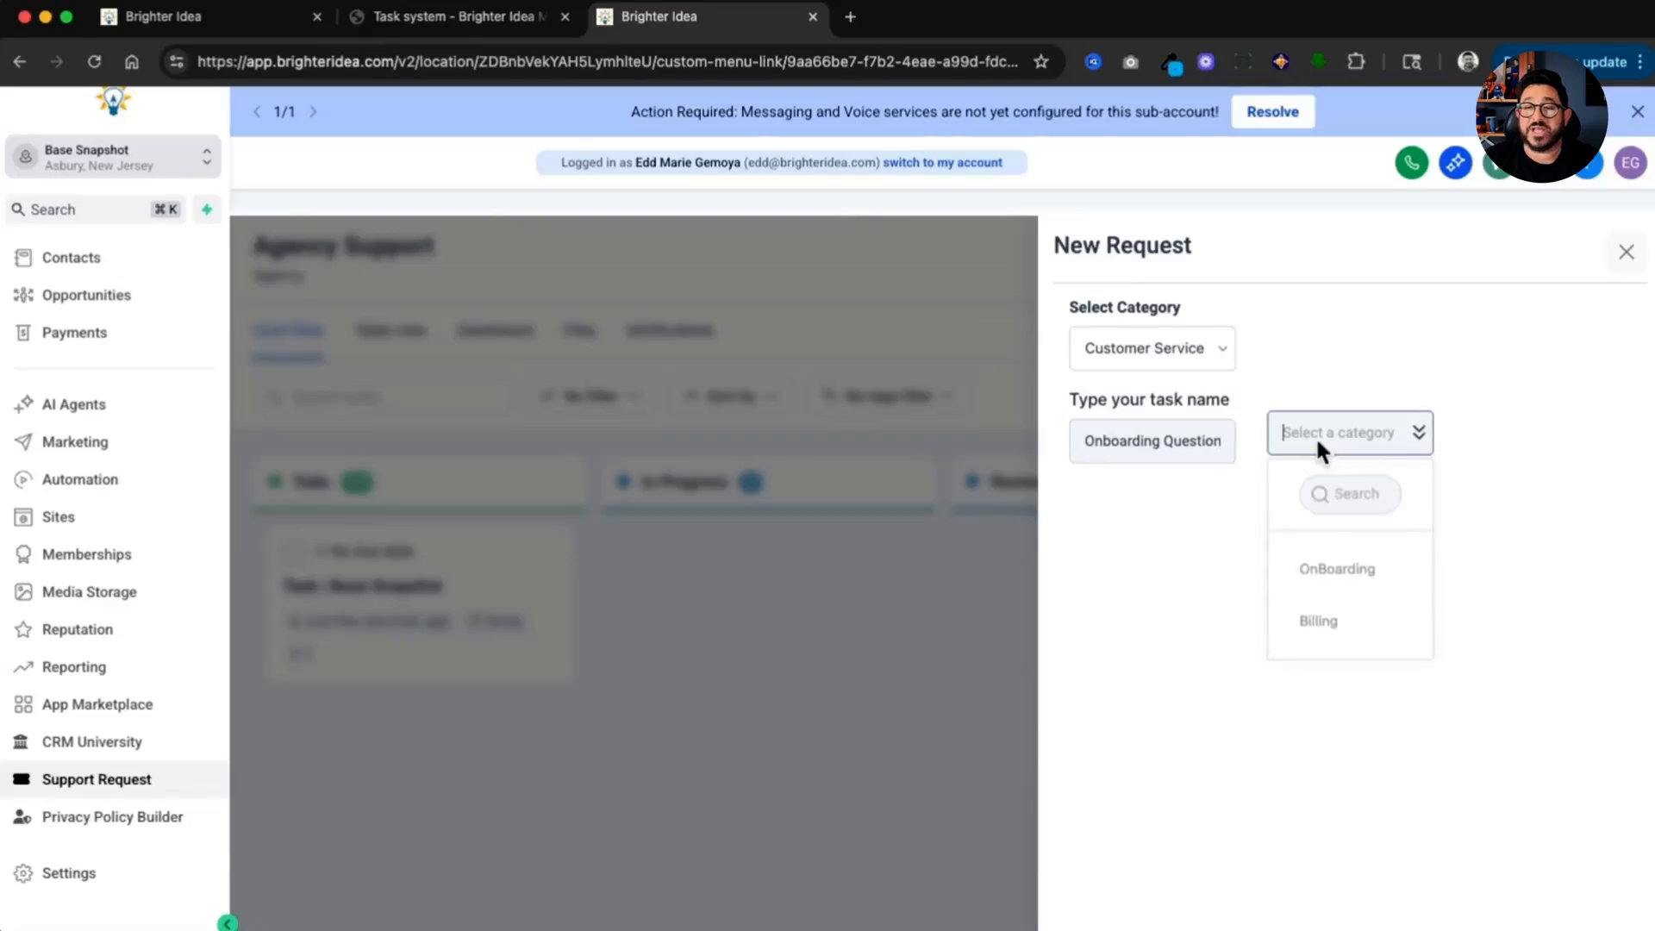
pyautogui.click(1359, 575)
# Step: Enter Info goes here as the description and submit the request
pyautogui.write('Info goes here')
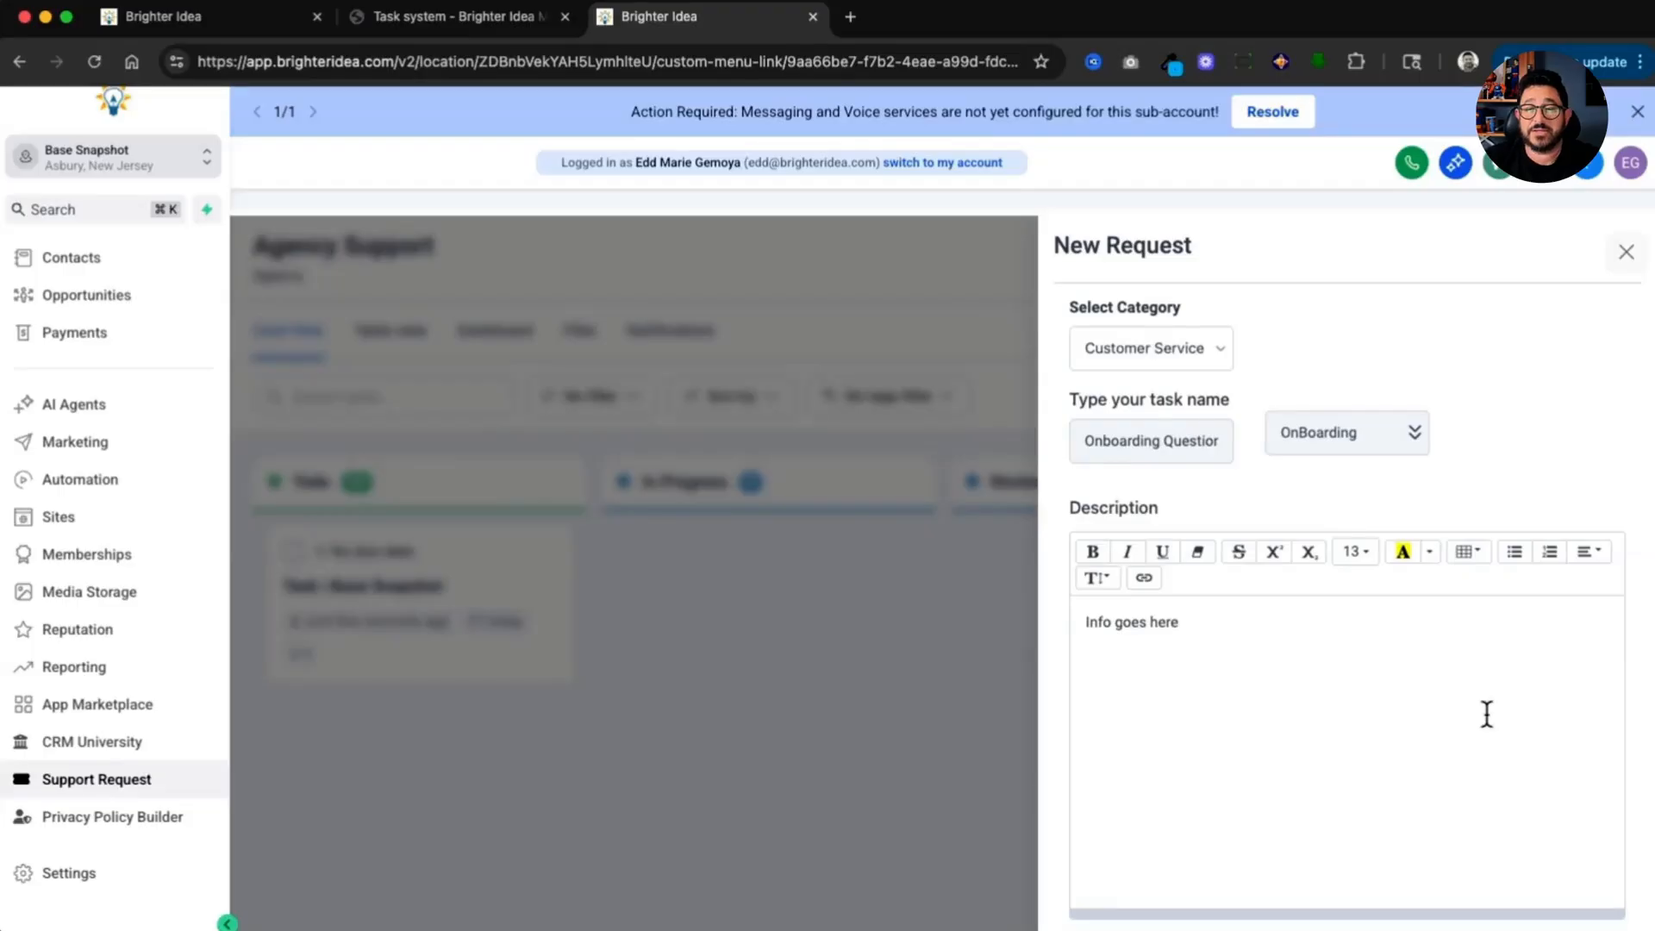
pyautogui.scroll(-2, 1486, 713)
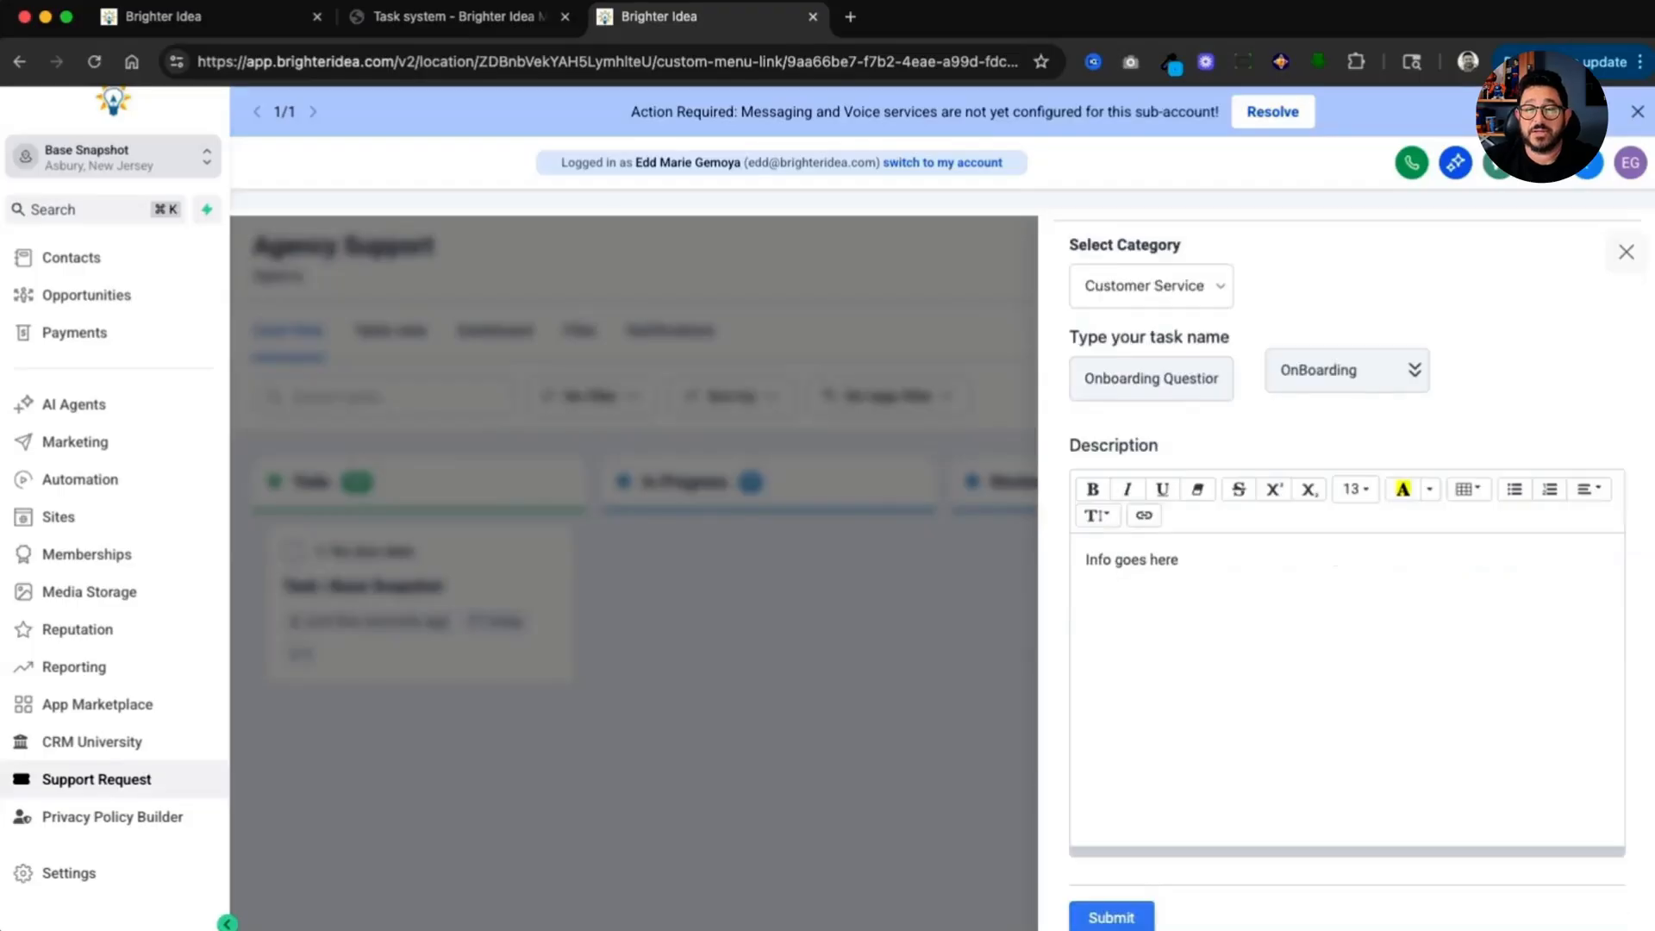
pyautogui.click(1123, 917)
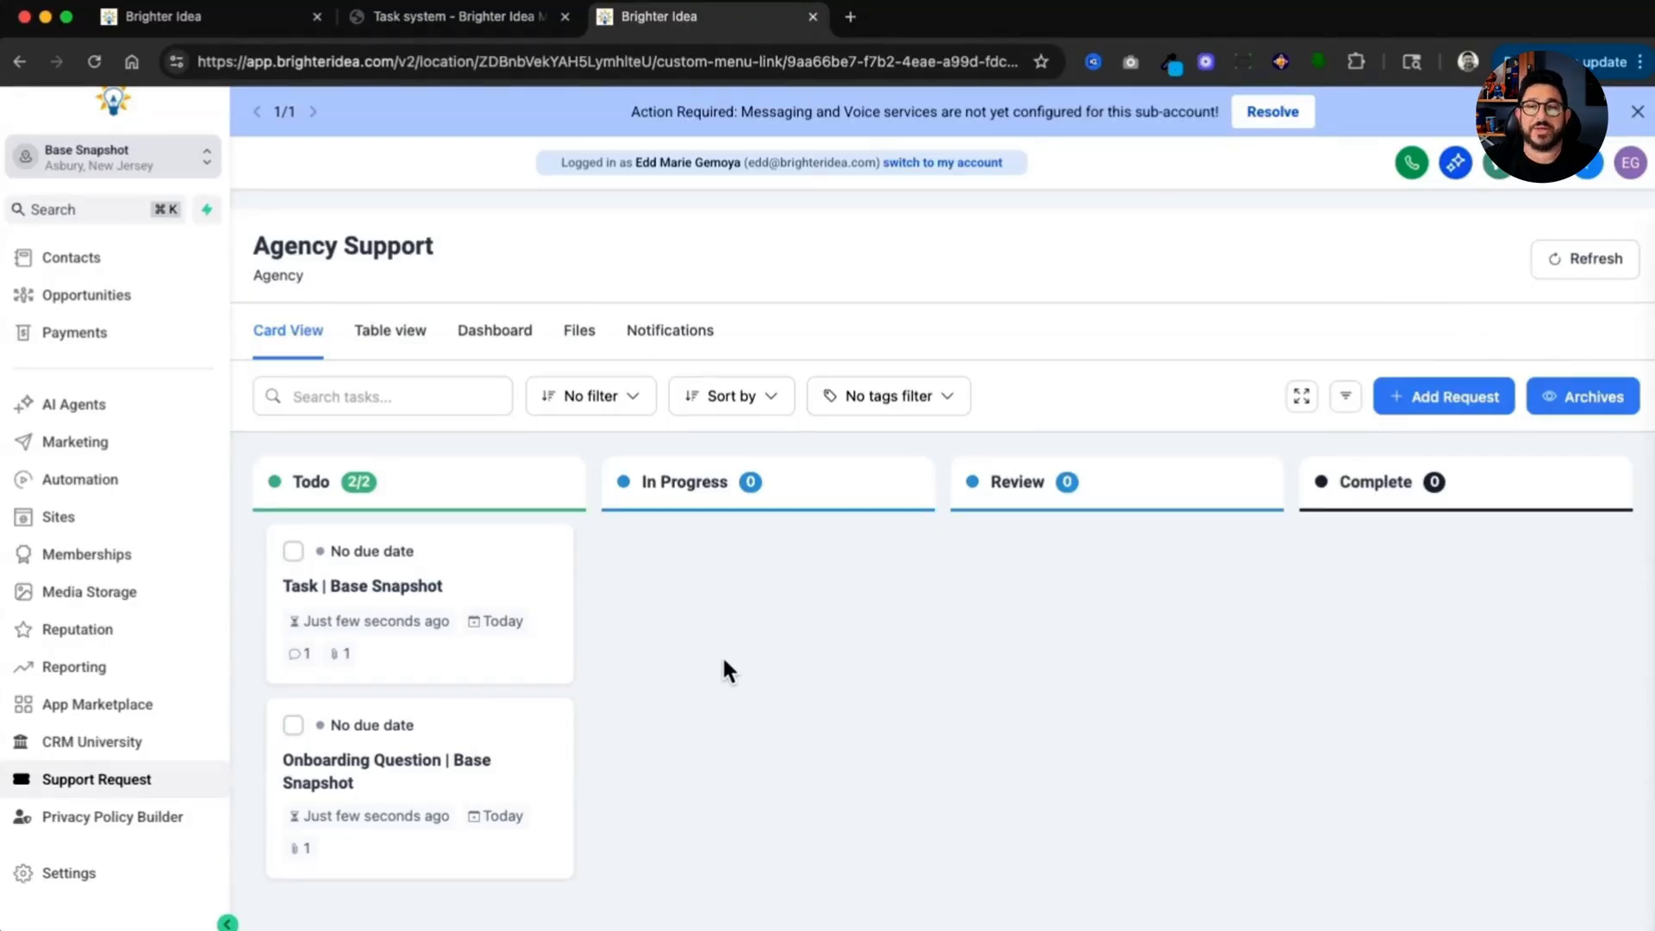
# Step: Switch back to the agency account and open the Agency Support project to check the submitted requests
pyautogui.click(941, 162)
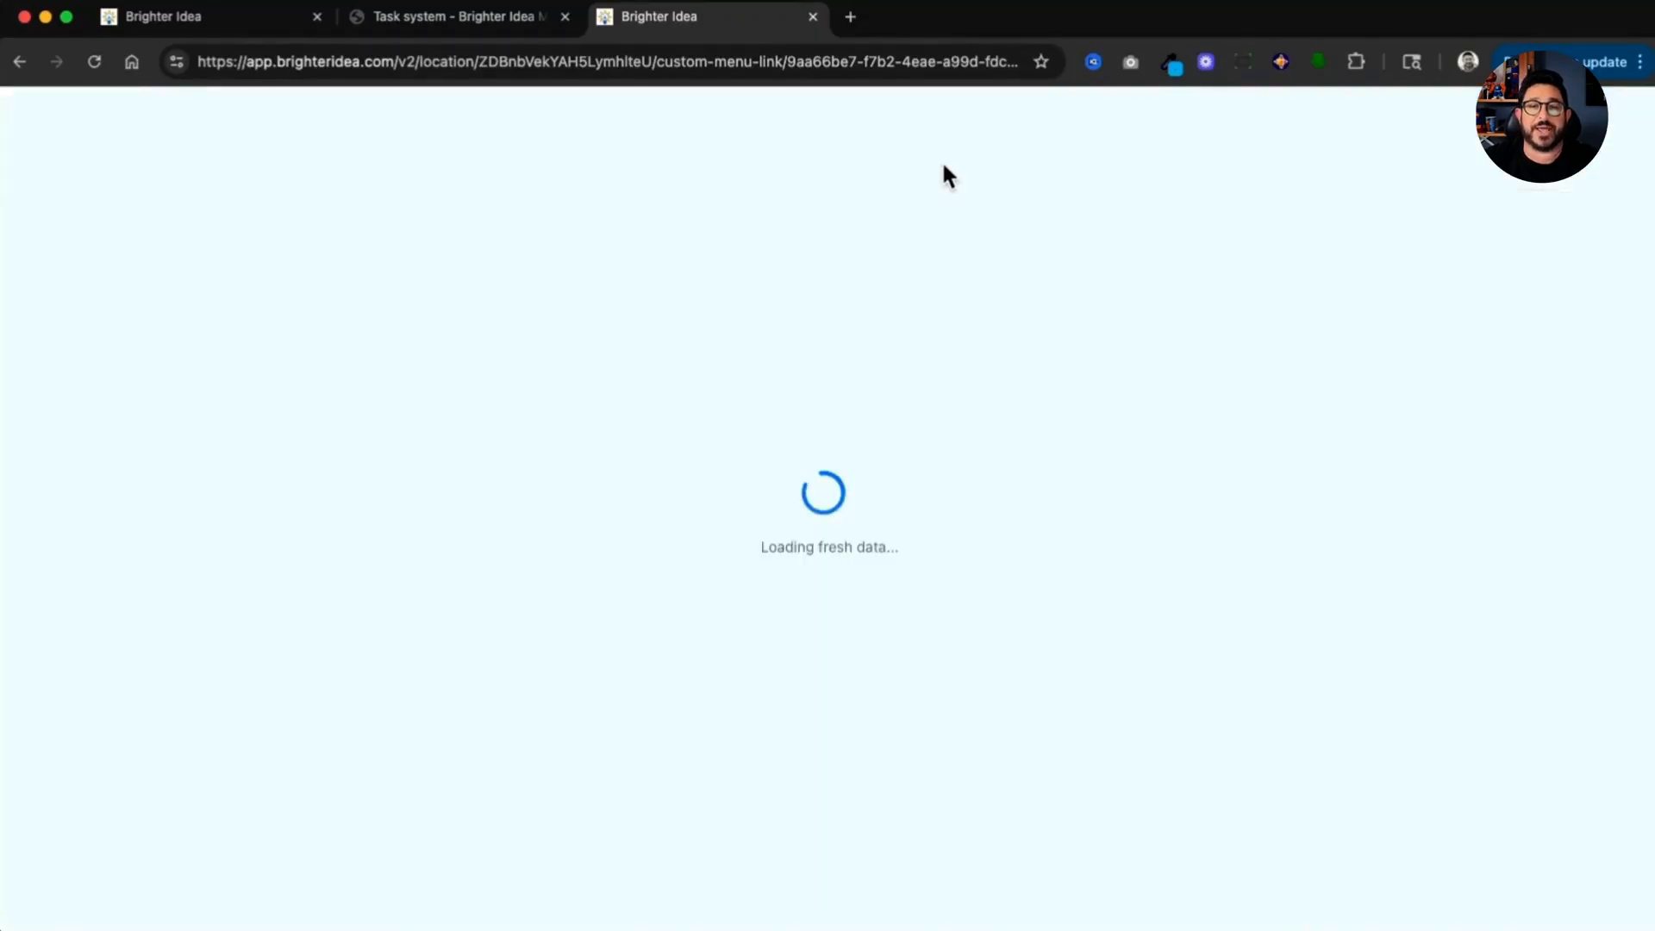
pyautogui.scroll(-5, 163, 333)
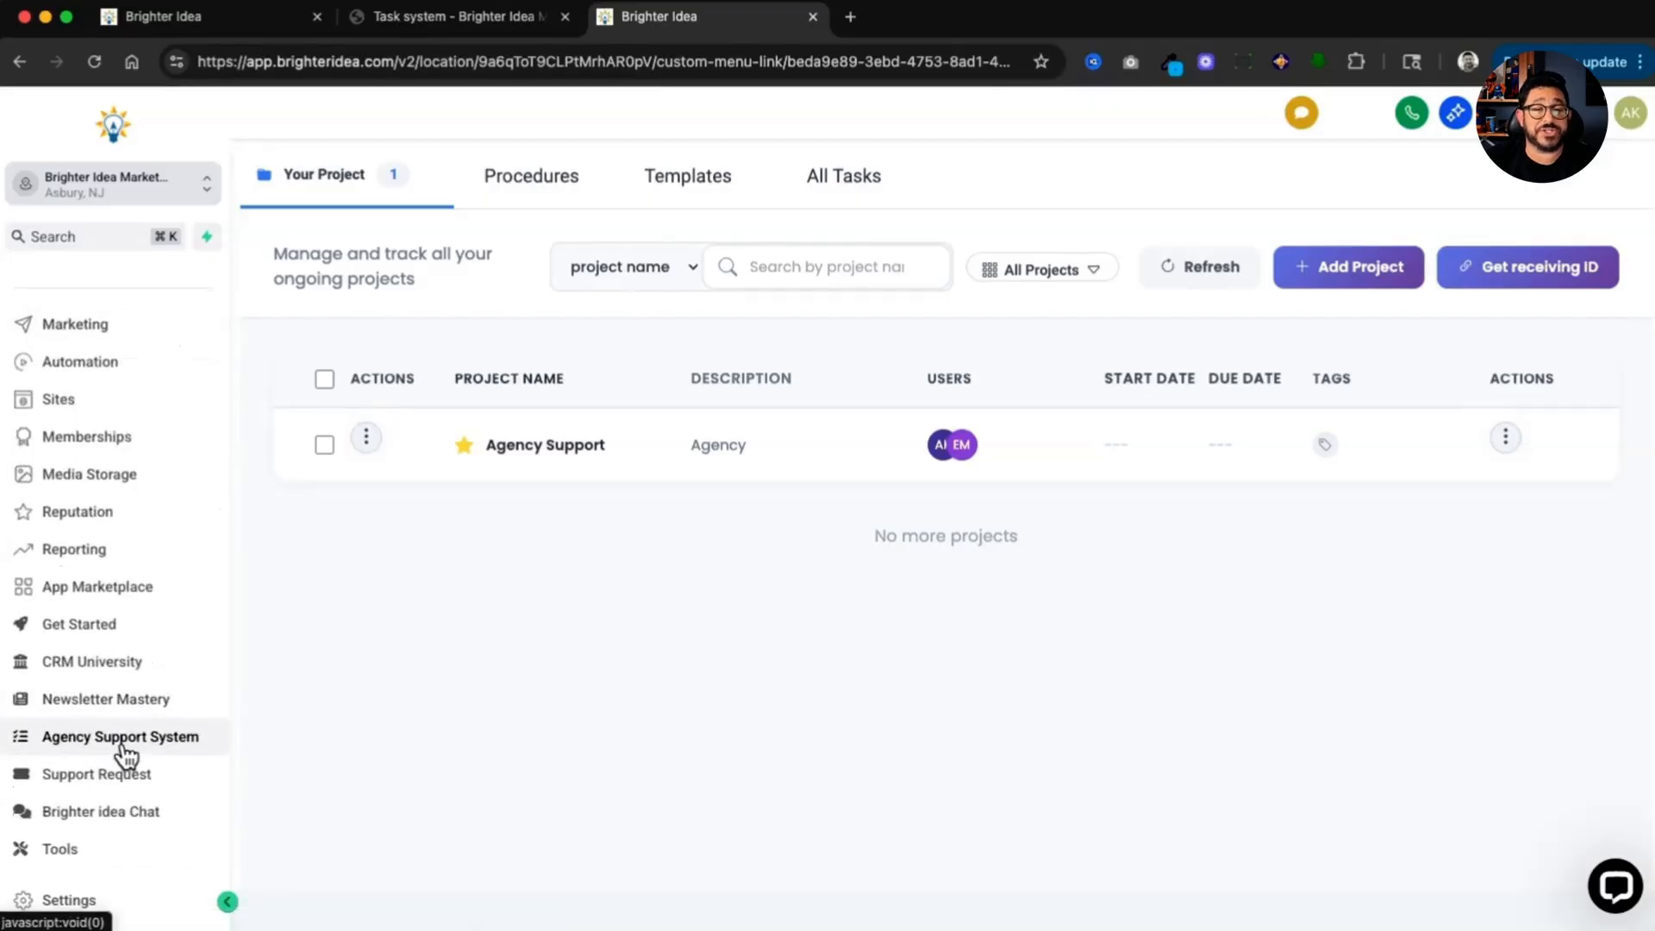
pyautogui.click(546, 446)
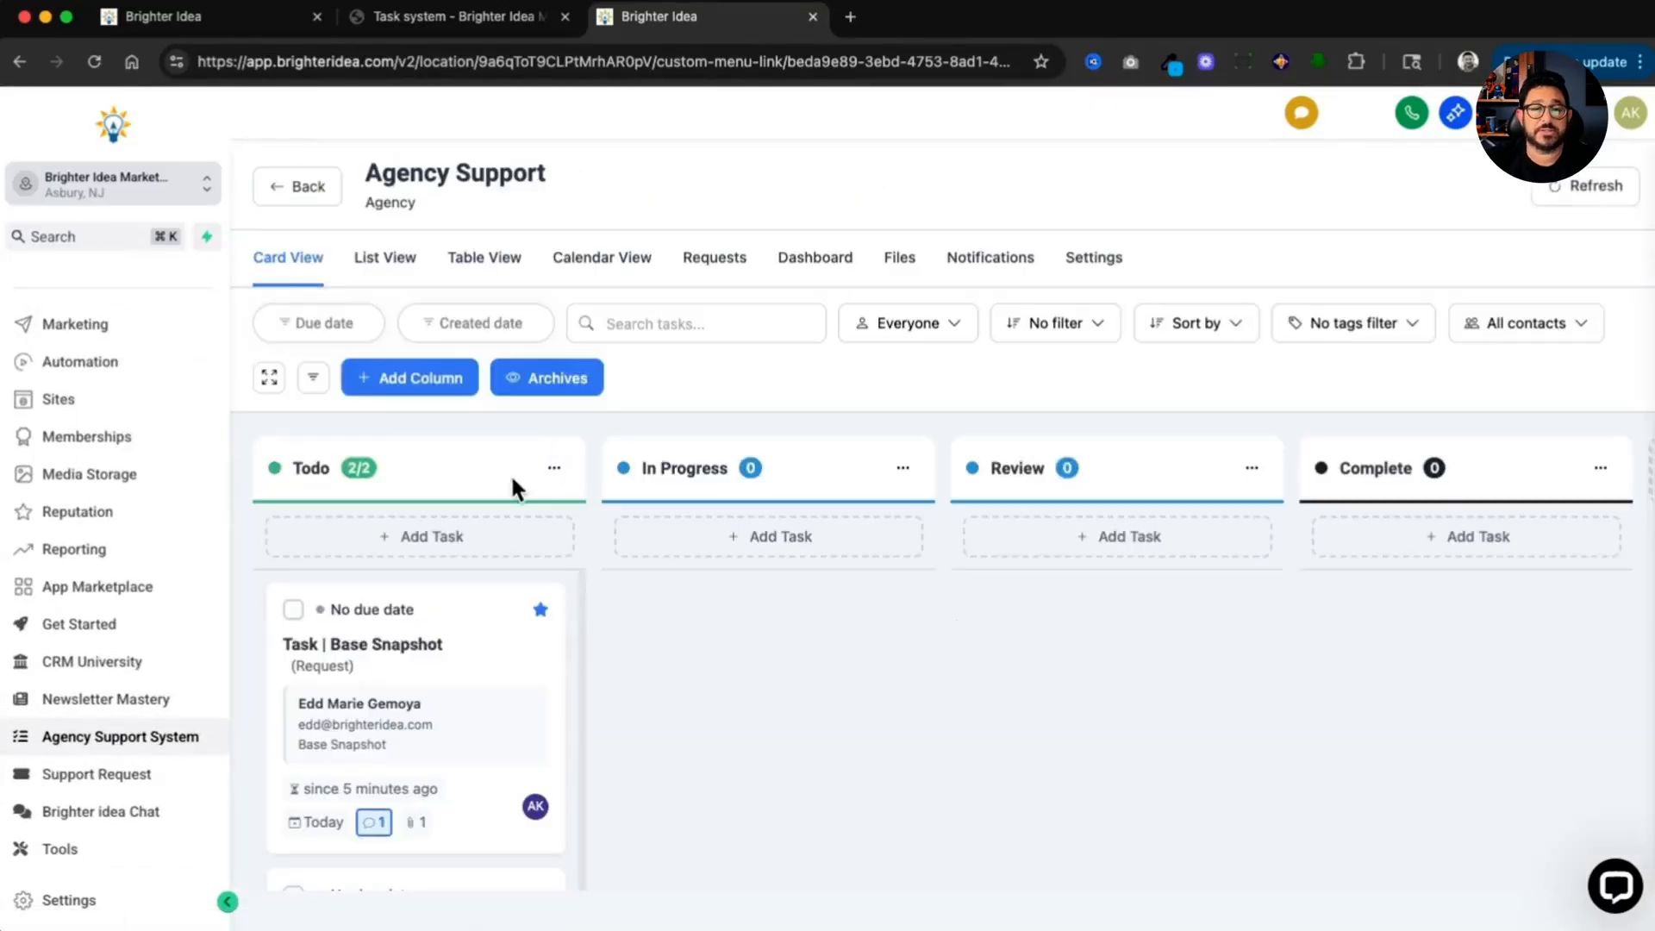
pyautogui.scroll(-1, 511, 487)
pyautogui.scroll(-2, 489, 617)
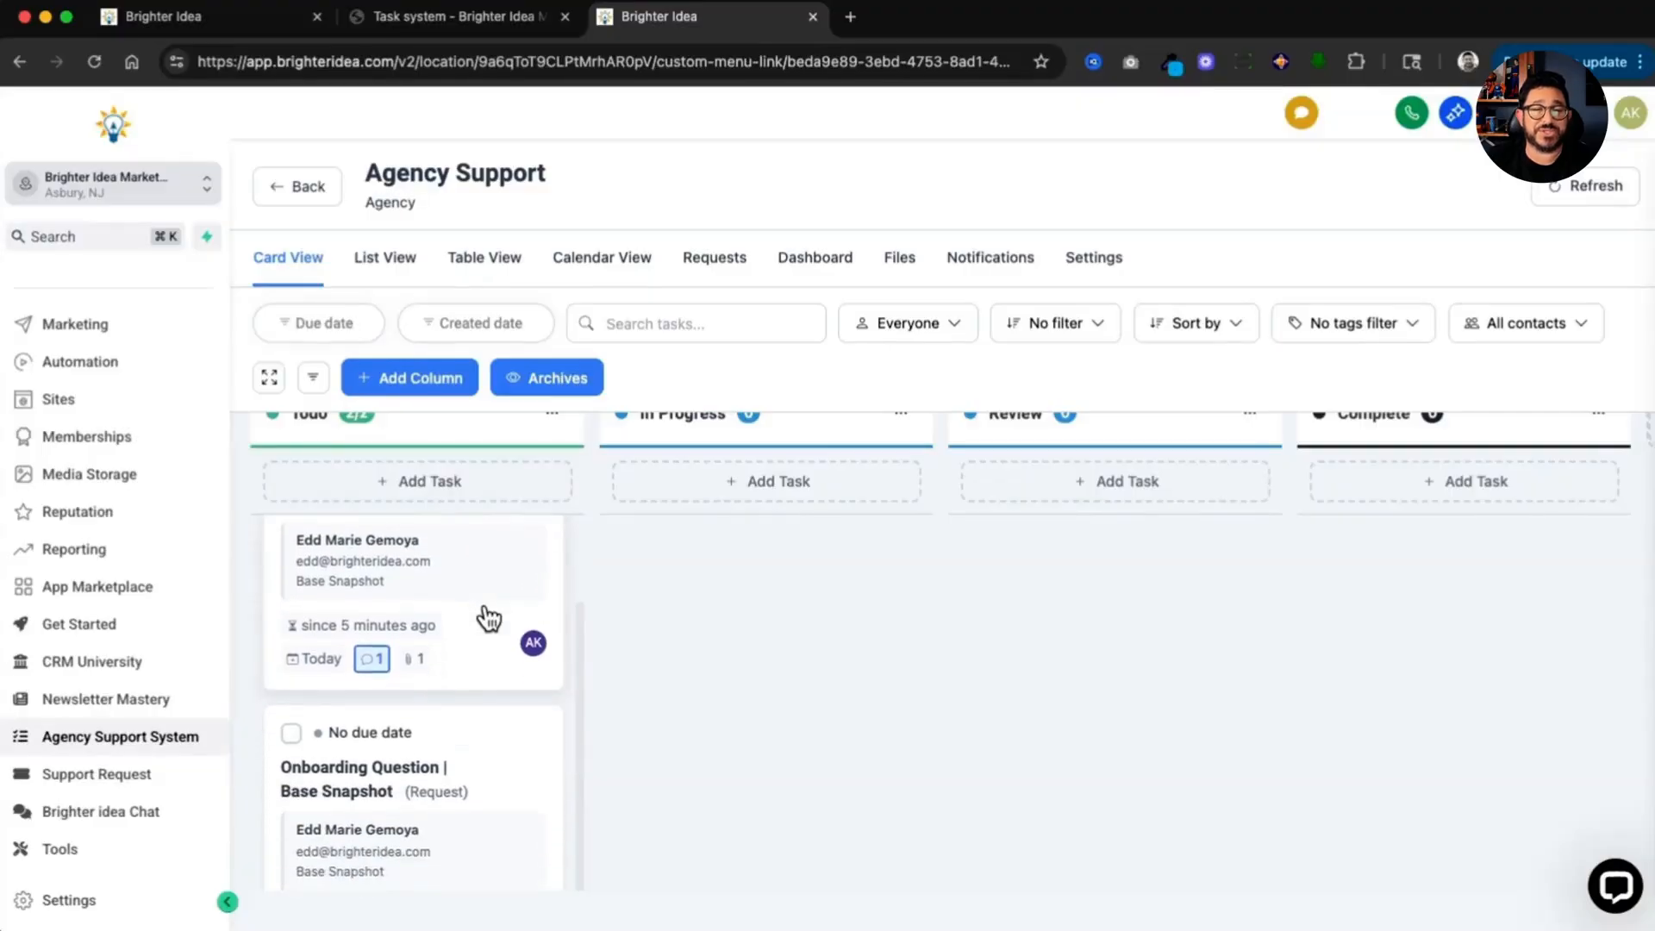
pyautogui.scroll(2, 489, 618)
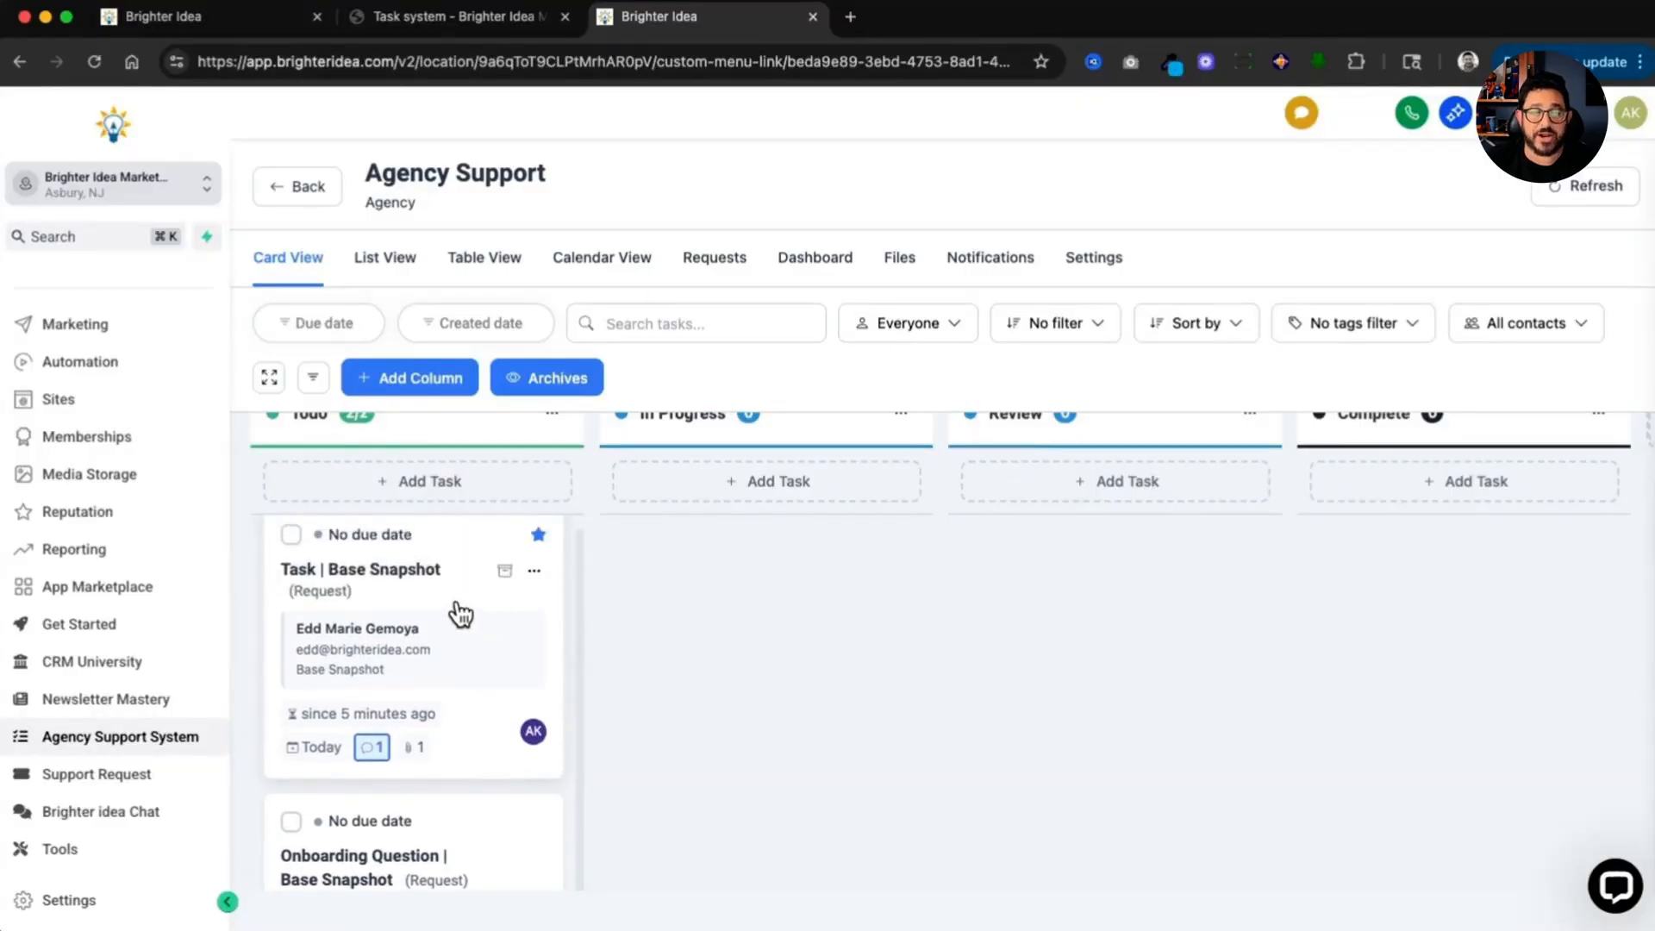
# Step: Open the Task | Base Snapshot request card and review its details, contact information, request data and attached files
pyautogui.click(459, 604)
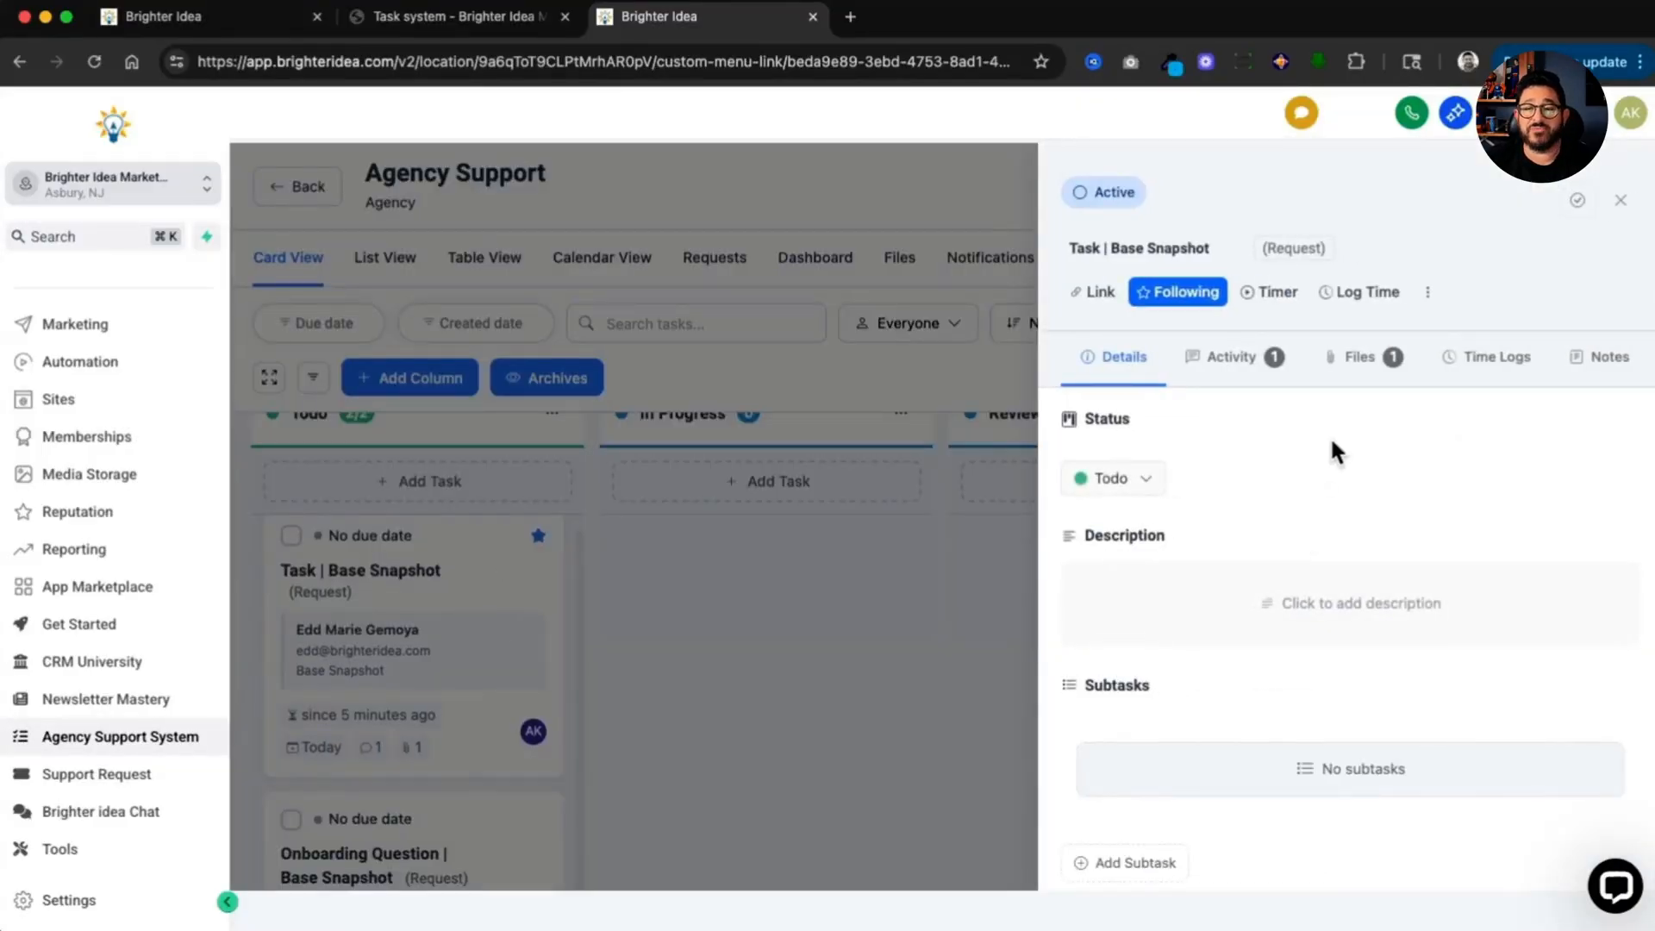
pyautogui.scroll(-2, 1331, 437)
pyautogui.scroll(1, 1331, 437)
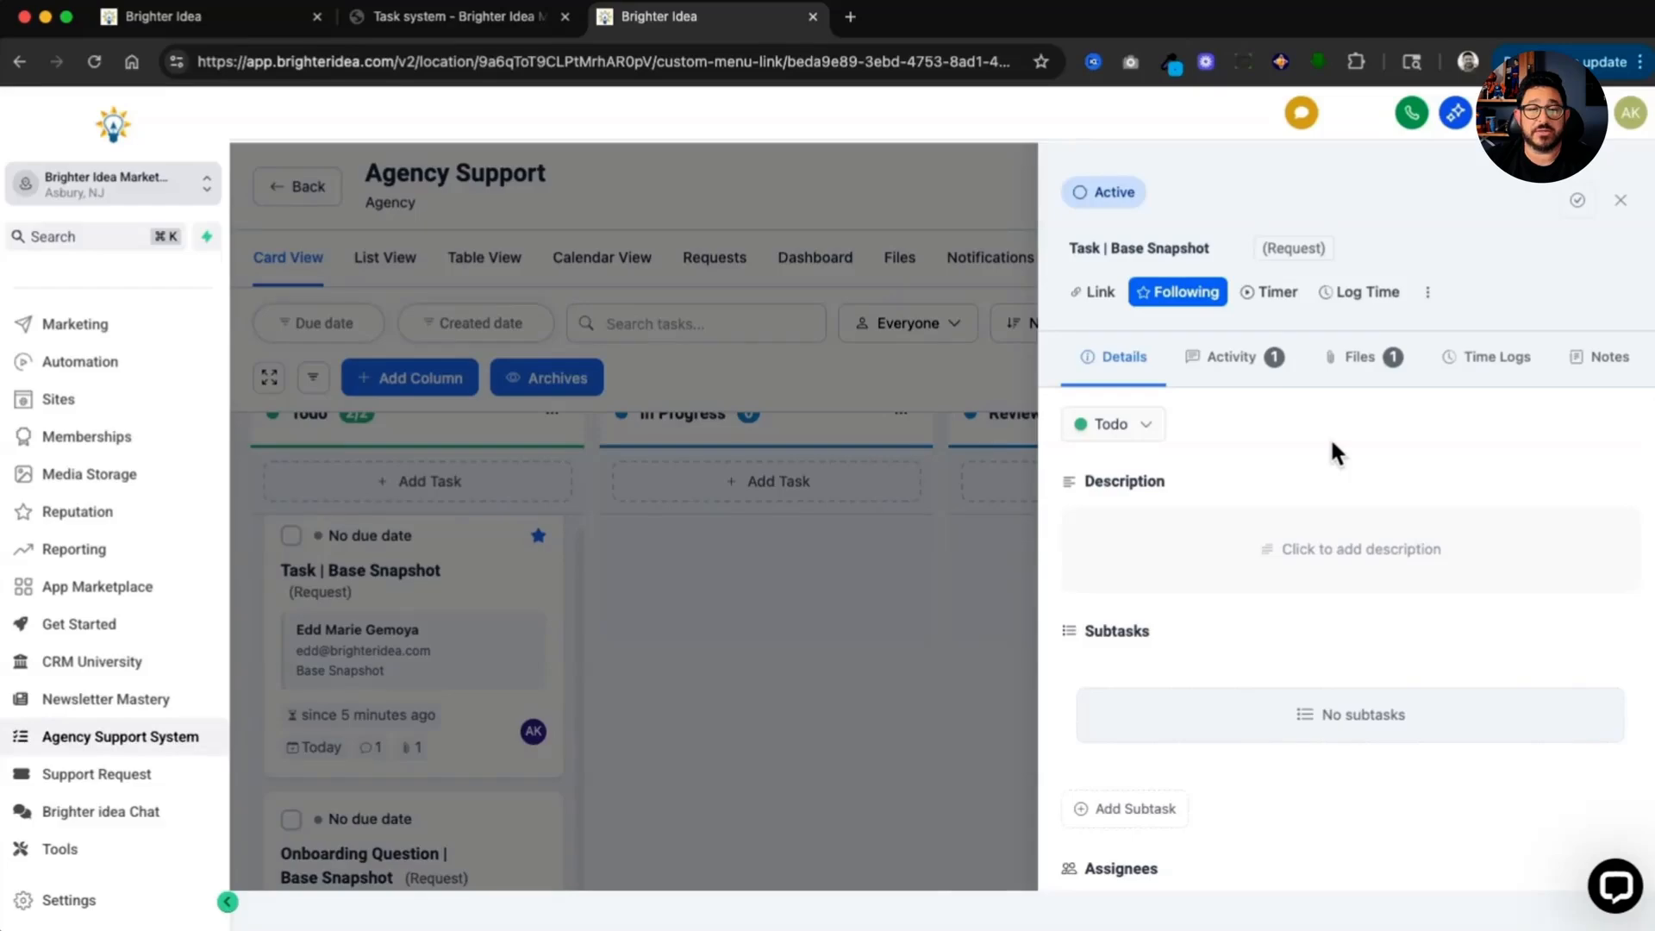
pyautogui.scroll(-6, 1330, 437)
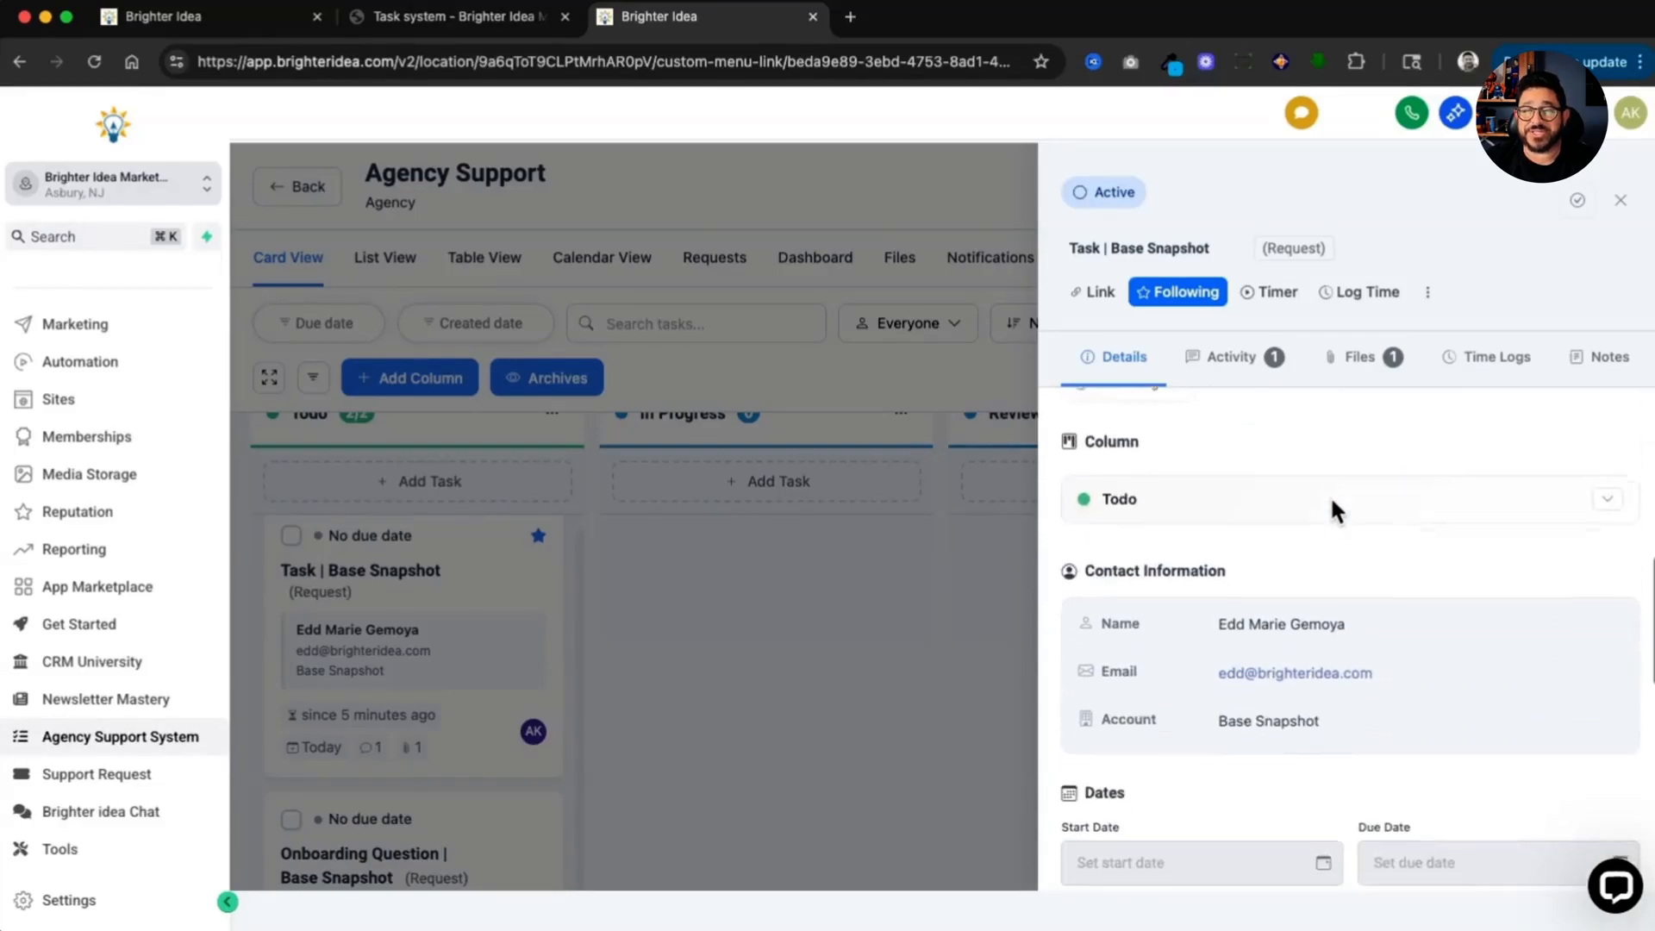
pyautogui.scroll(-1, 1333, 502)
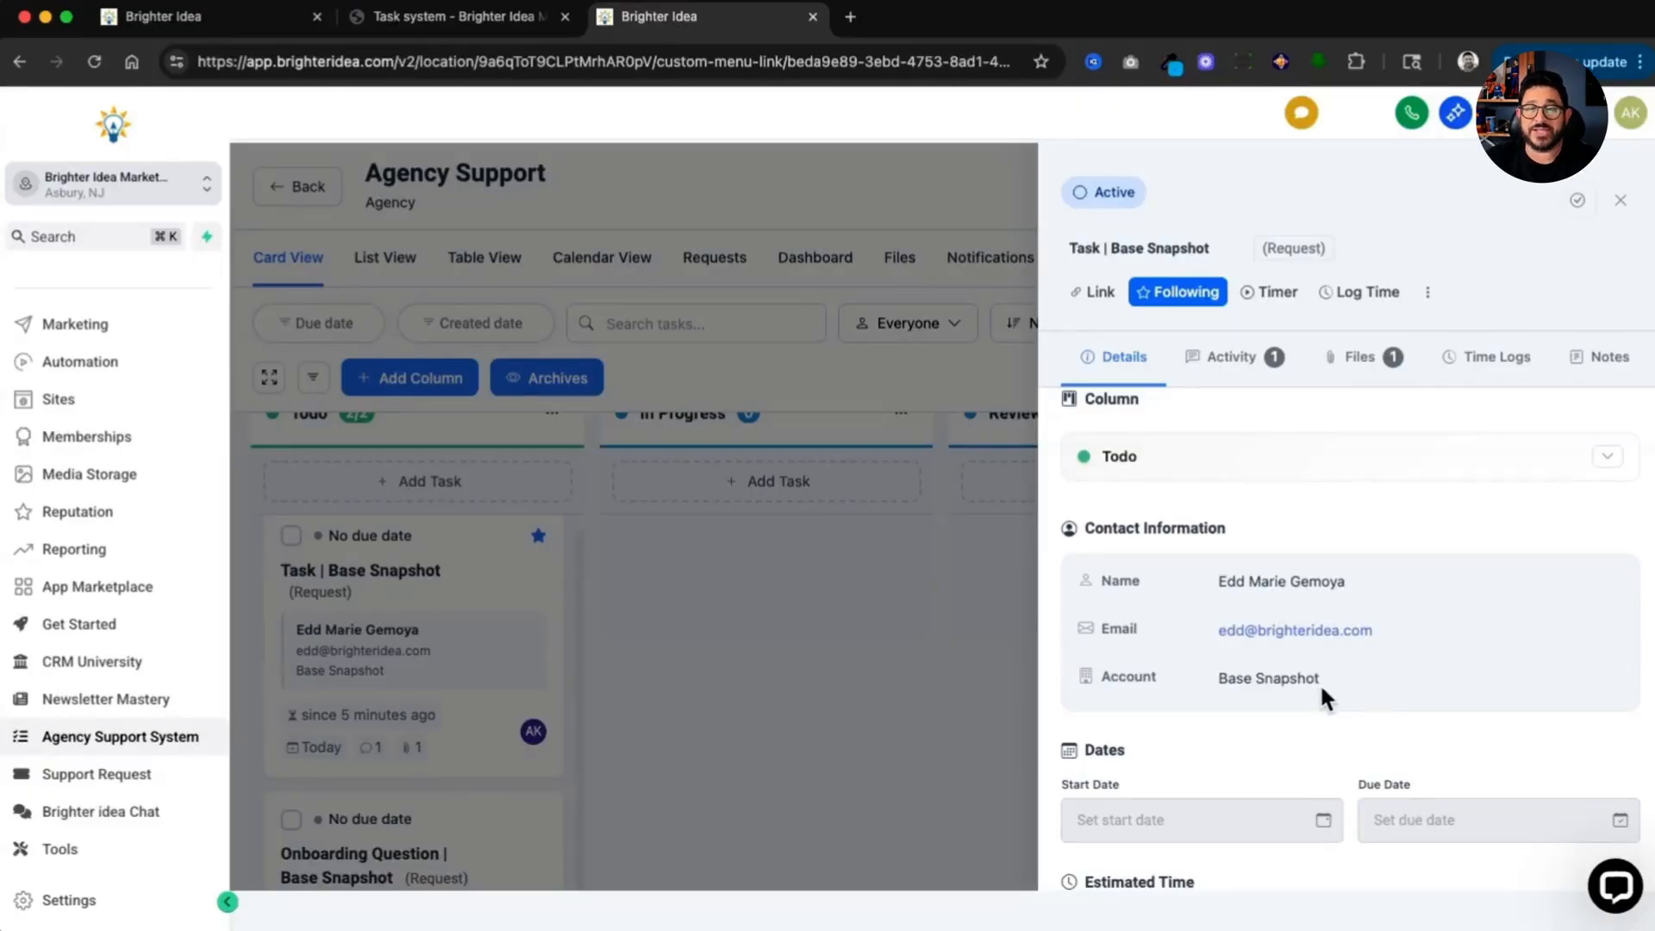
pyautogui.scroll(-1, 1321, 682)
pyautogui.scroll(-2, 1476, 697)
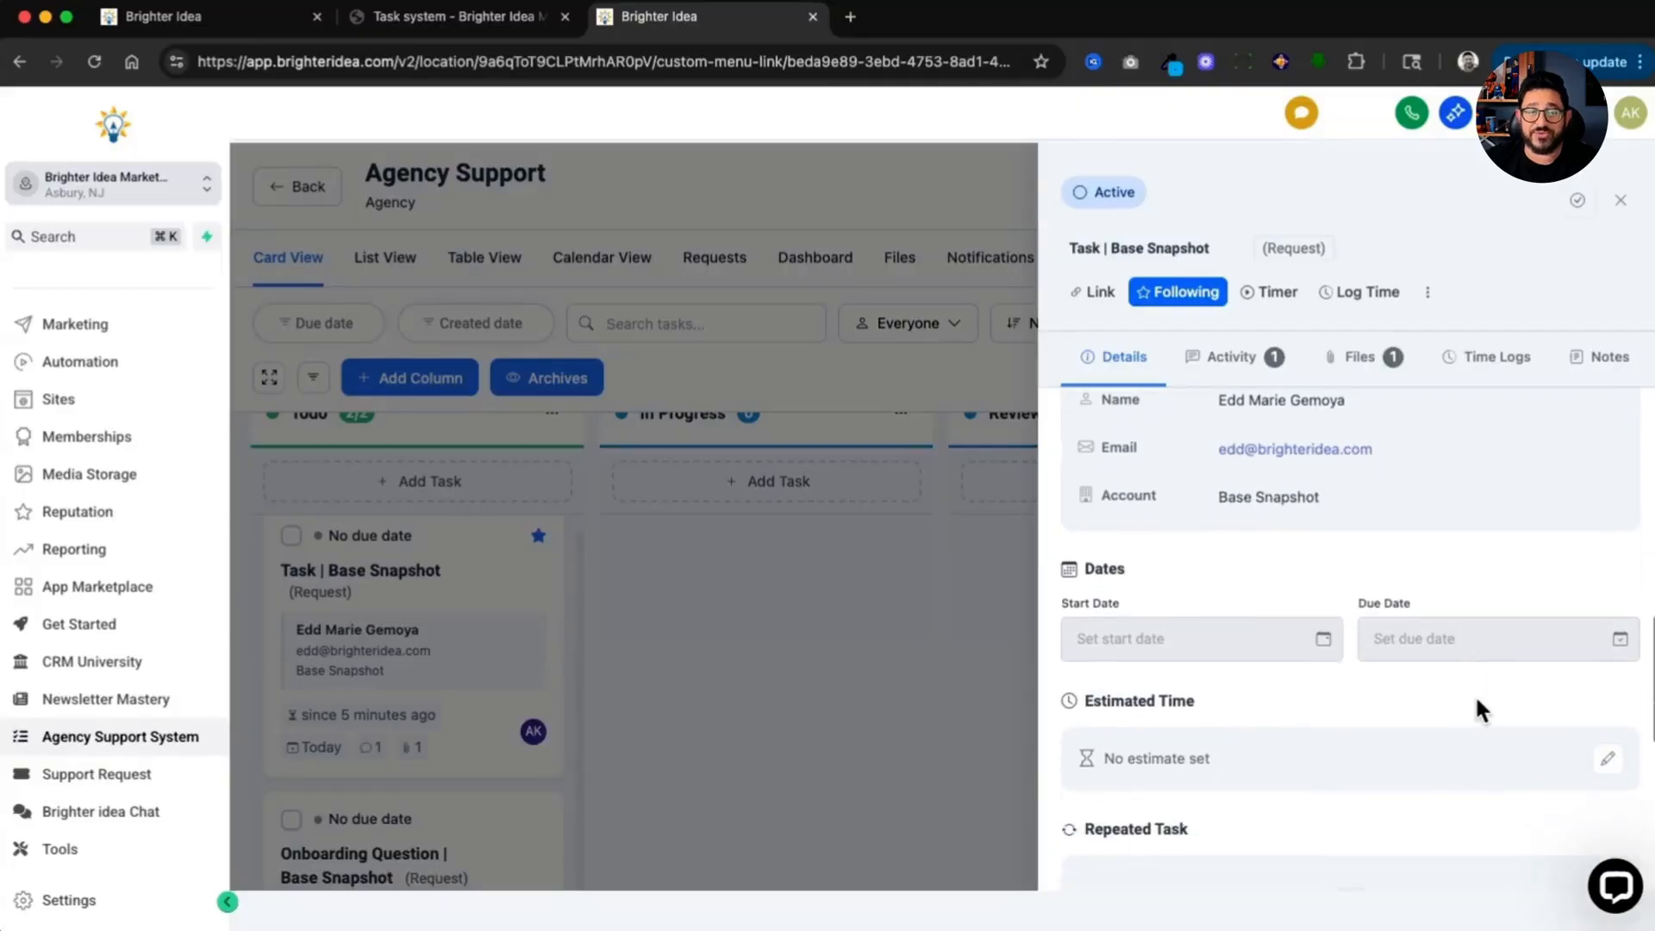
pyautogui.scroll(-6, 1475, 695)
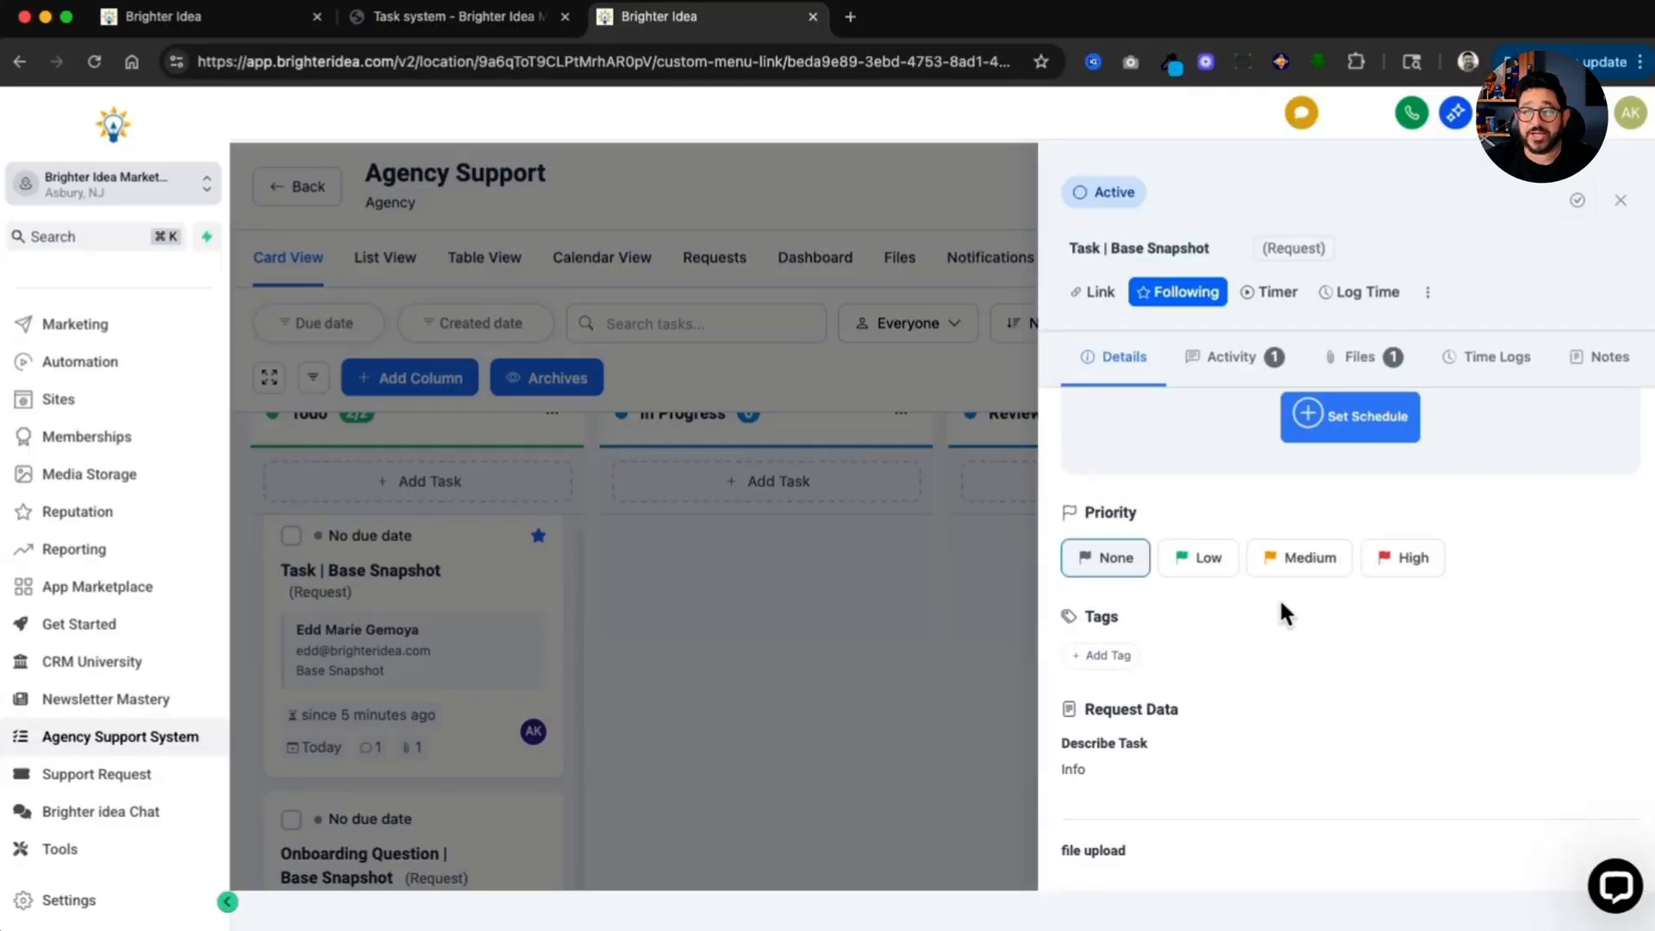
pyautogui.click(1343, 362)
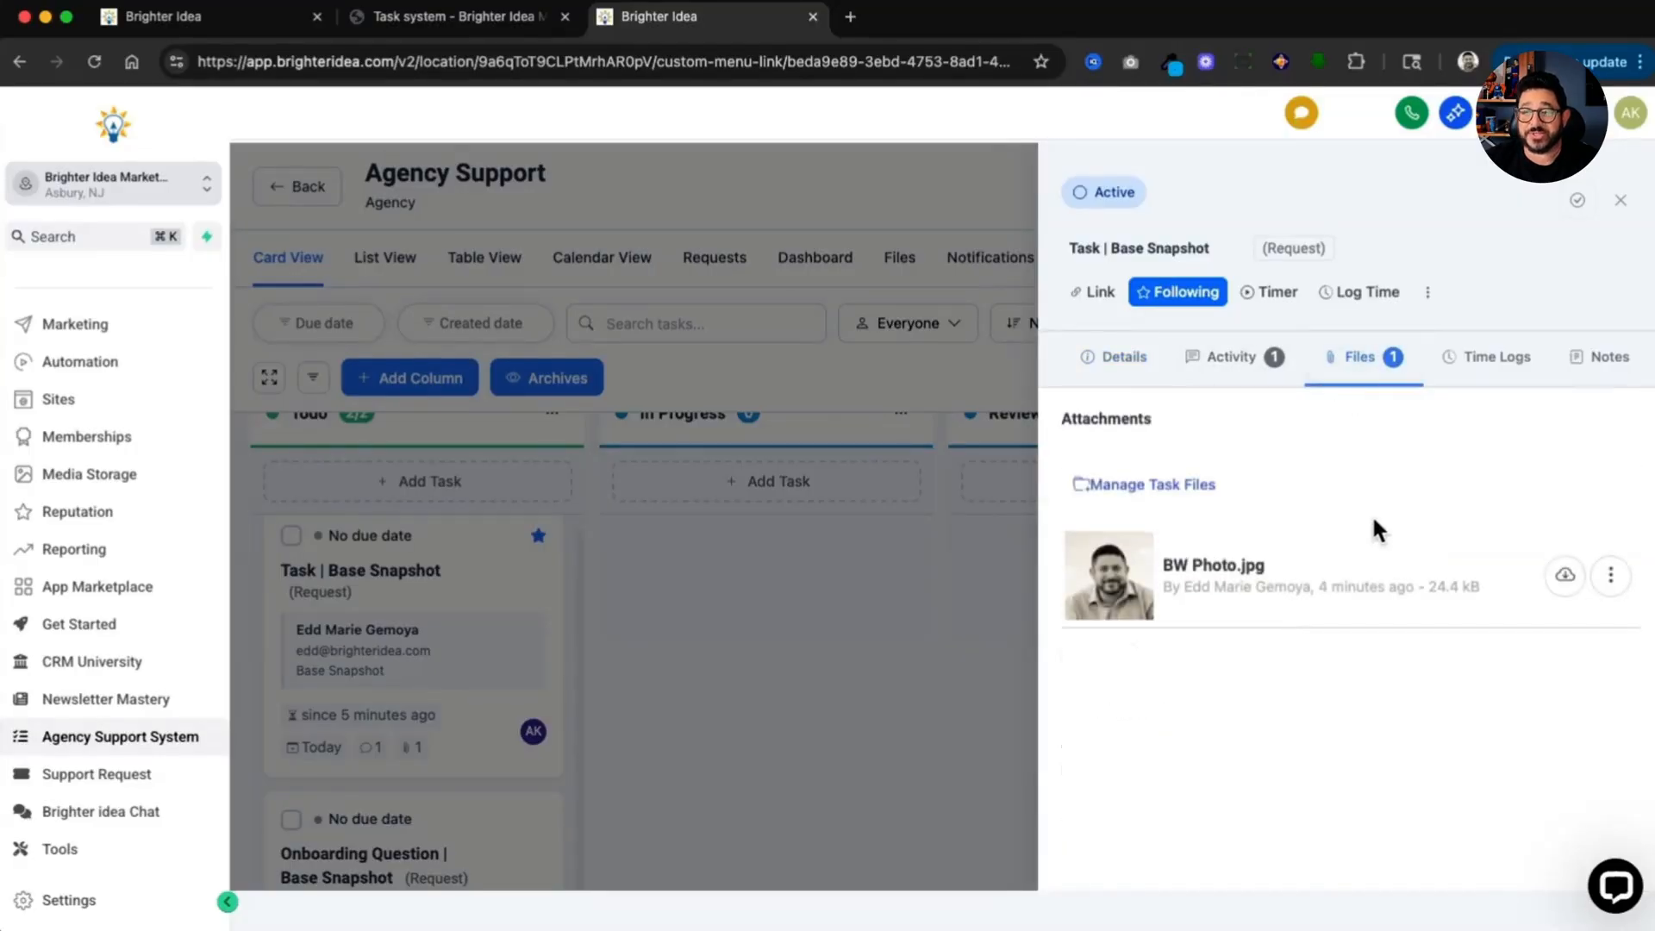
pyautogui.click(1621, 200)
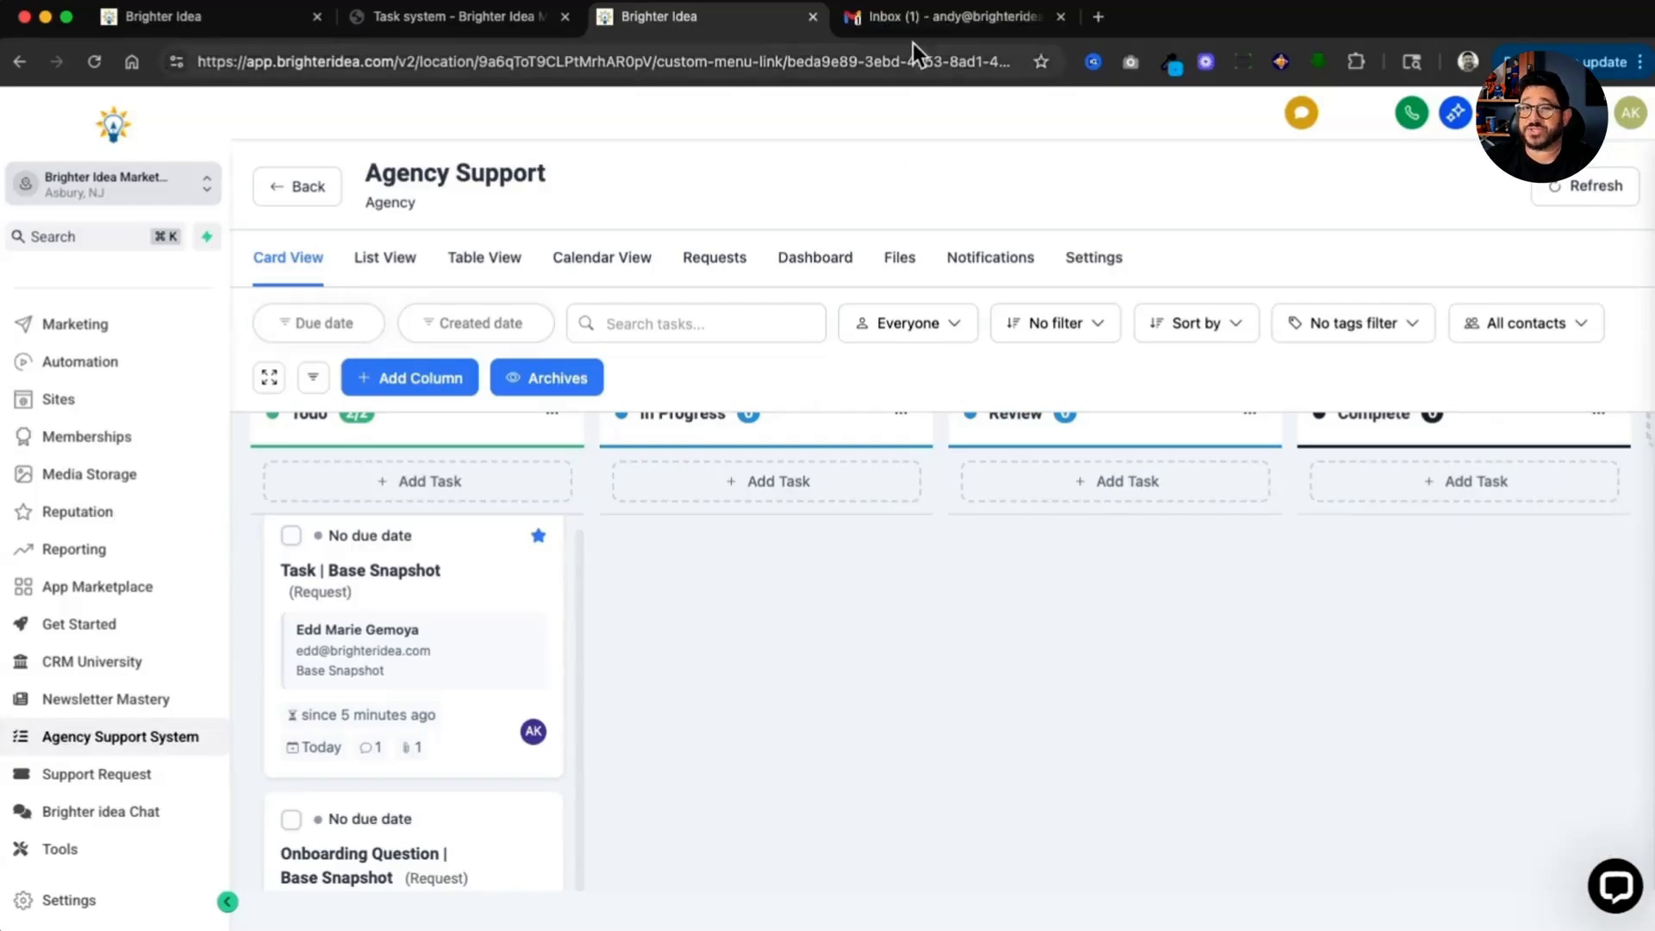
# Step: Check the notification e-mails about the new comment and the task assignment in the Gmail inbox
pyautogui.click(918, 21)
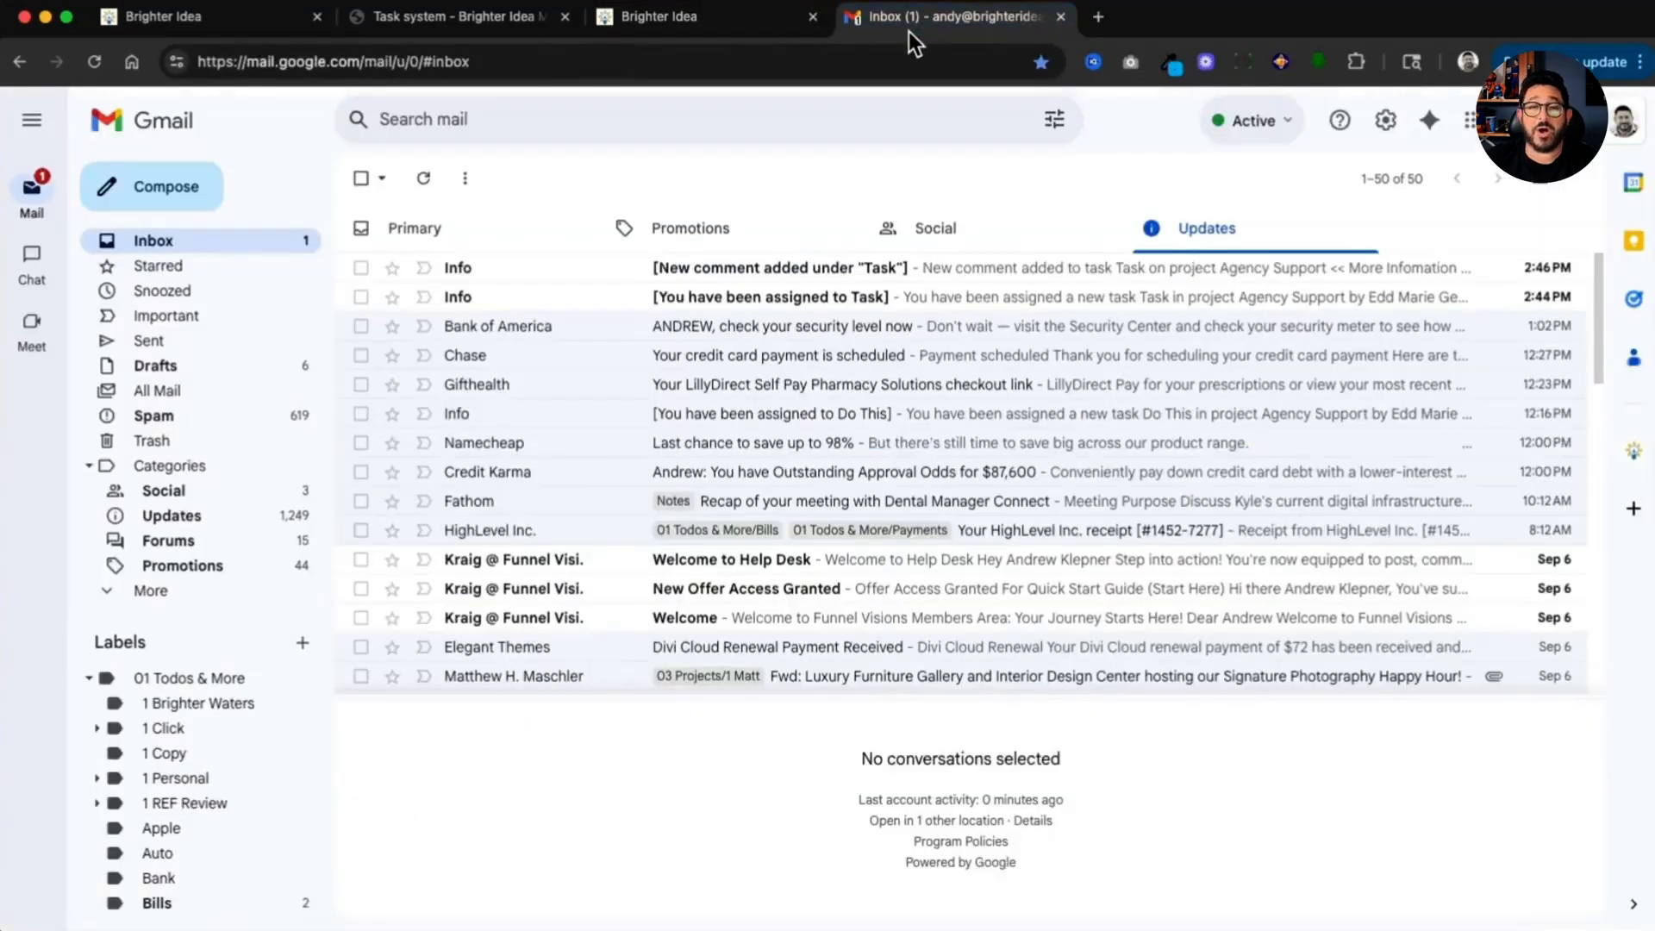
pyautogui.click(946, 274)
pyautogui.click(955, 306)
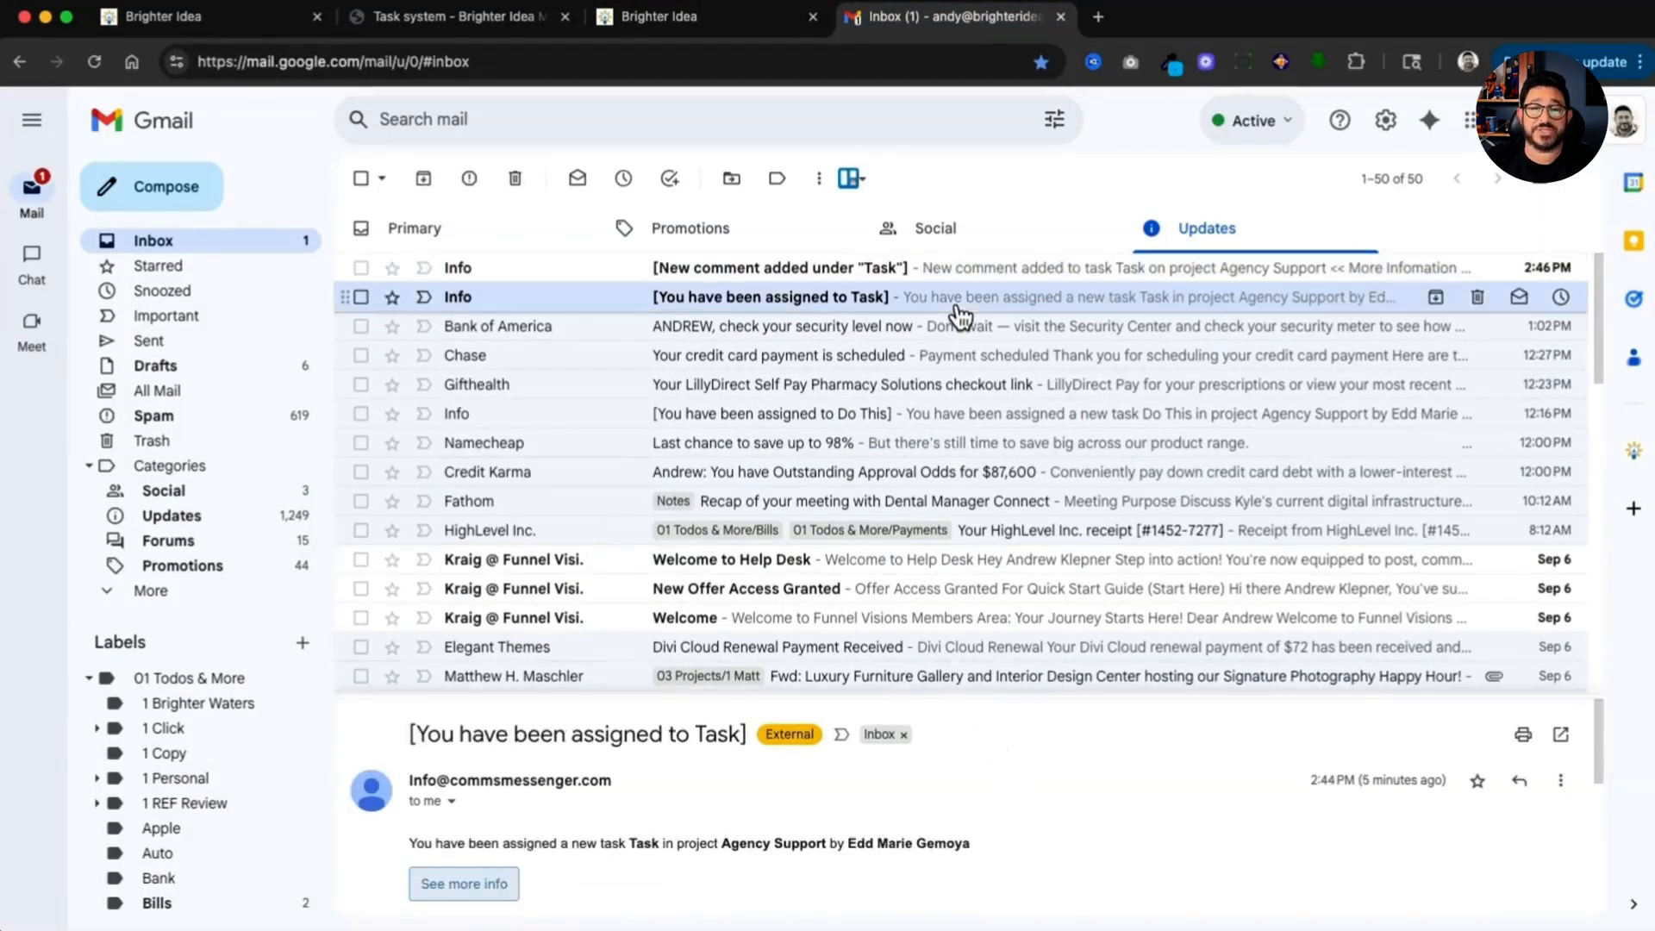
pyautogui.scroll(-2, 1053, 769)
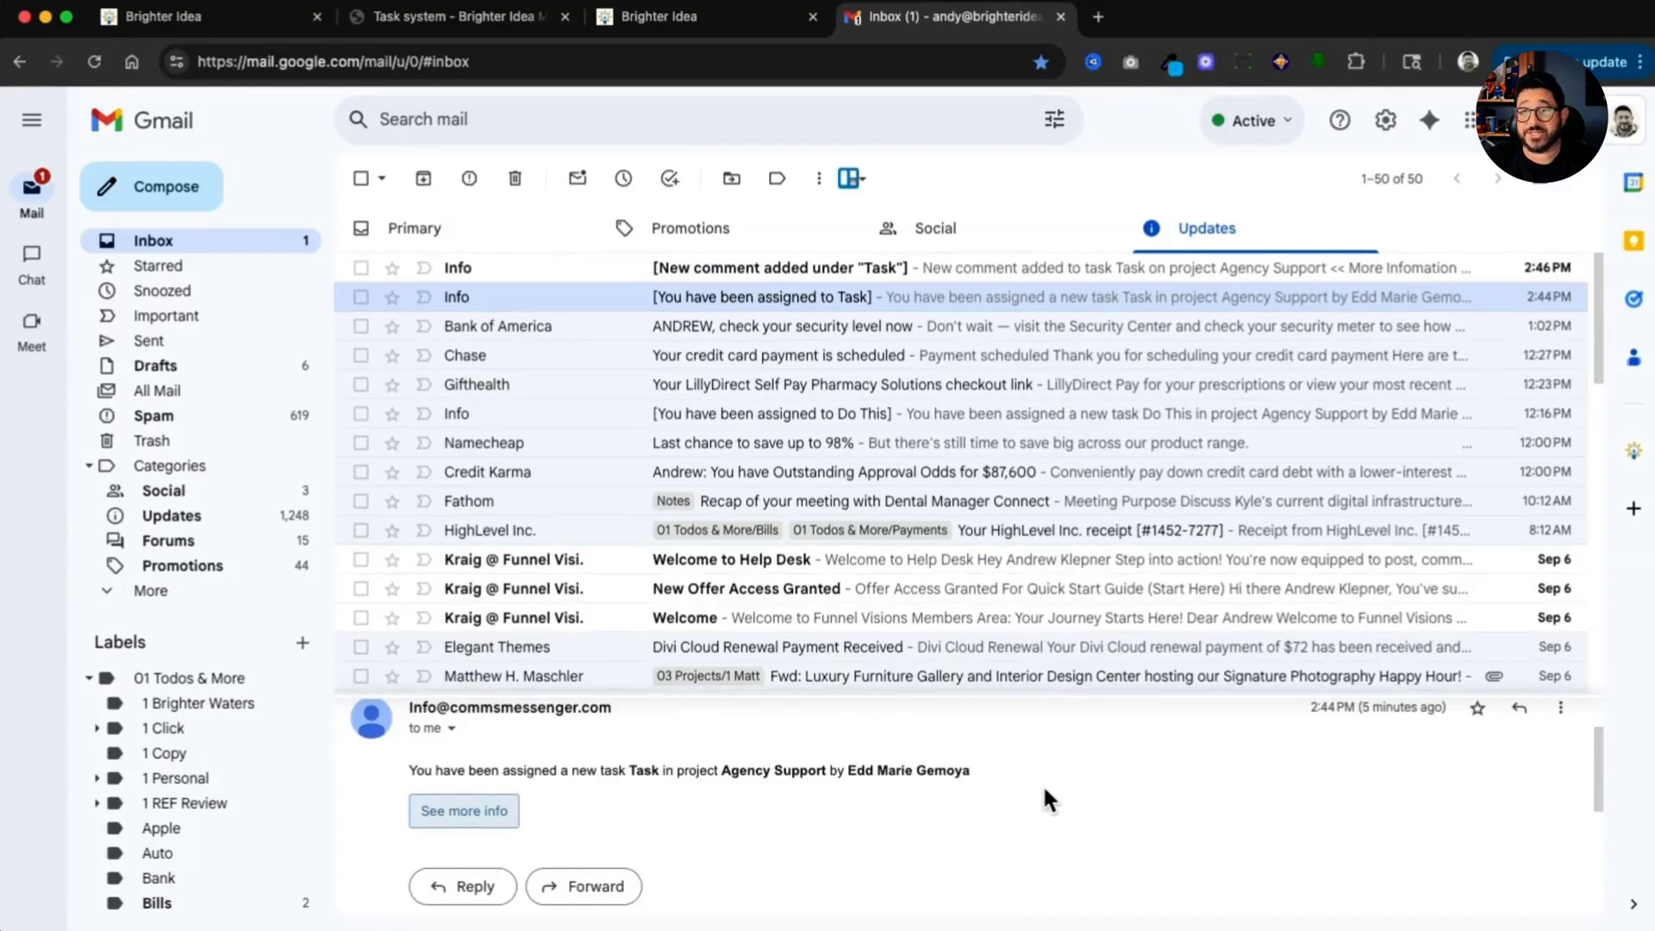
# Step: Return to the Agency Support board and move the Task request card through In Progress and Review to Complete
pyautogui.press('super+3')
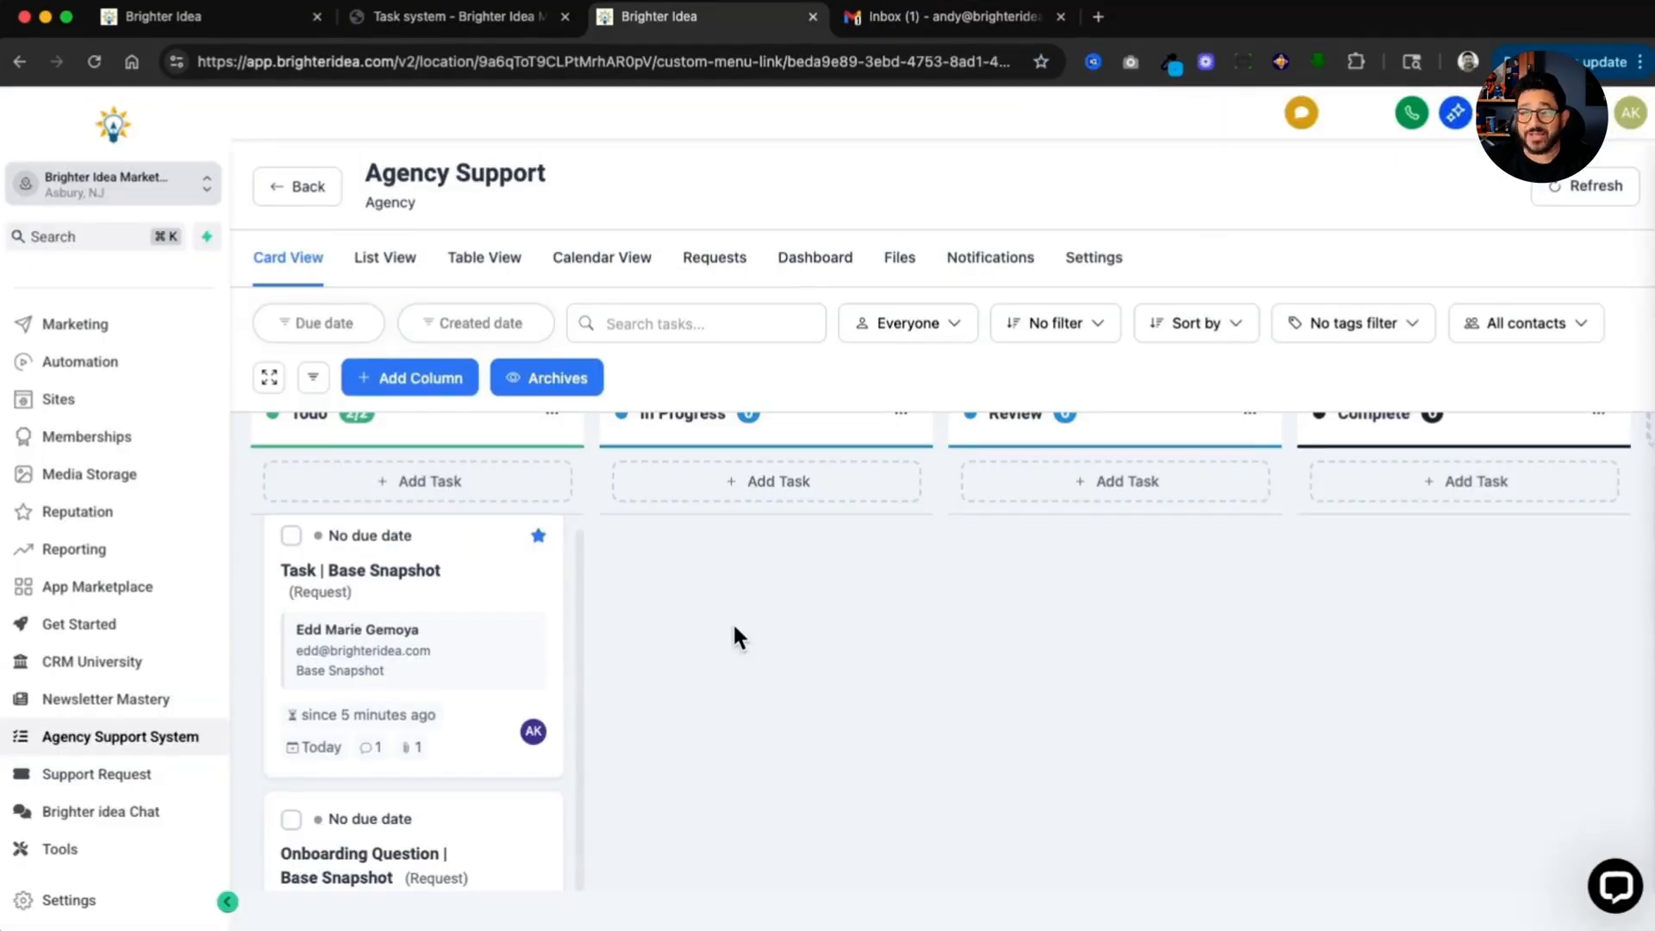
pyautogui.scroll(-1, 729, 639)
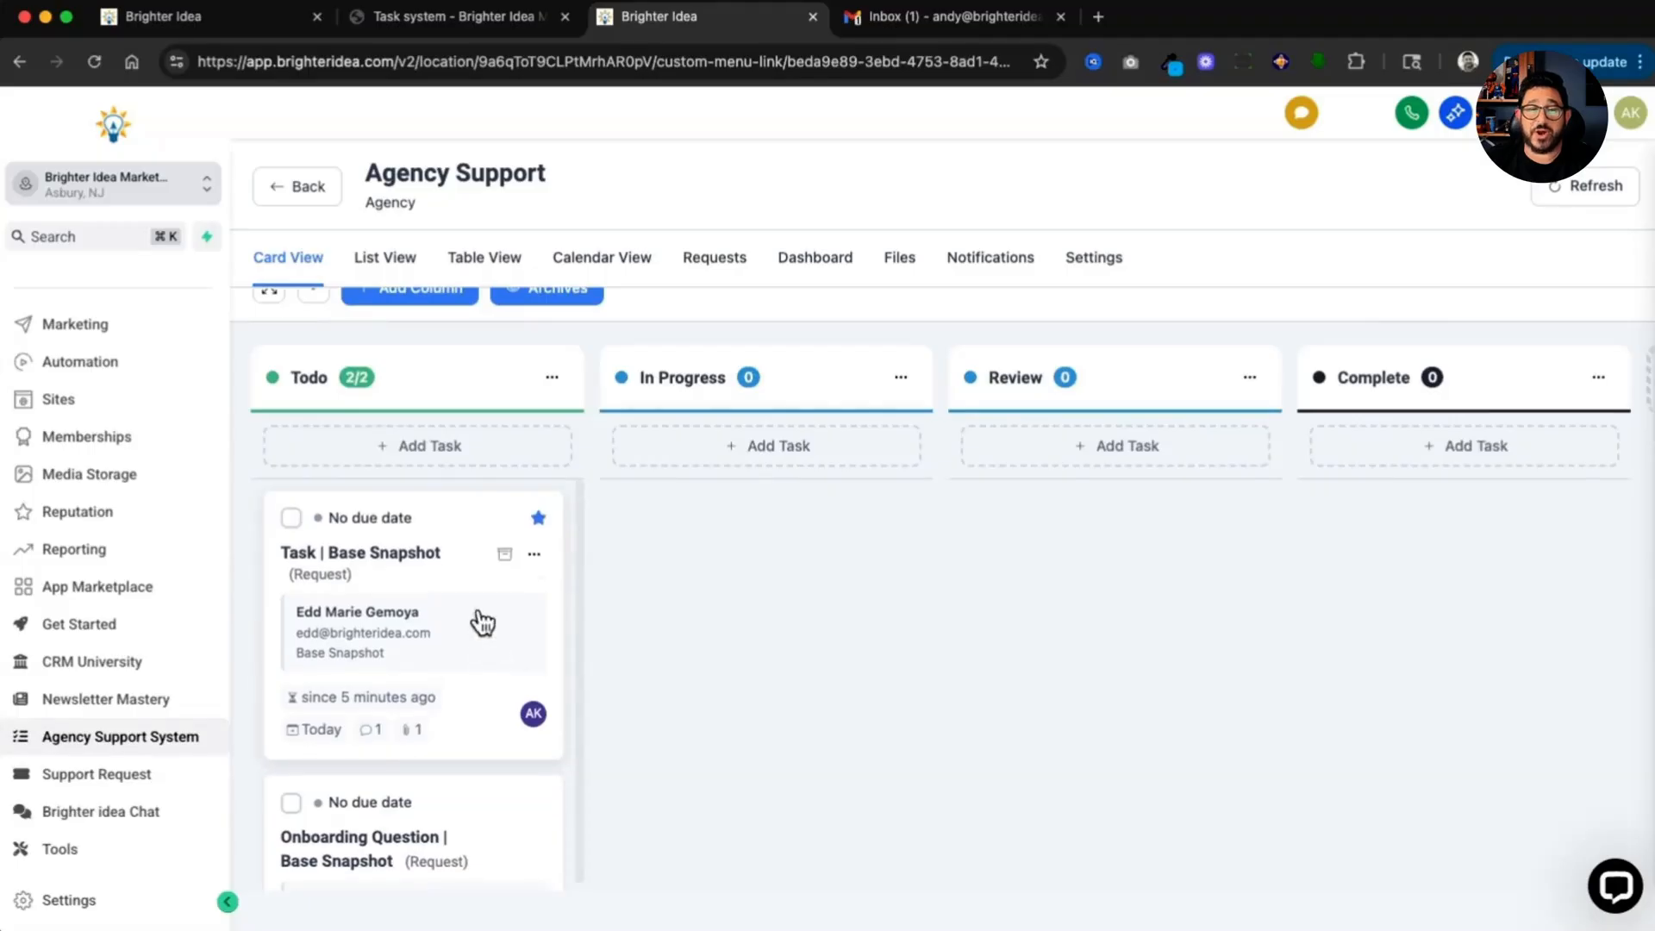
pyautogui.moveTo(473, 580); pyautogui.dragTo(820, 614)
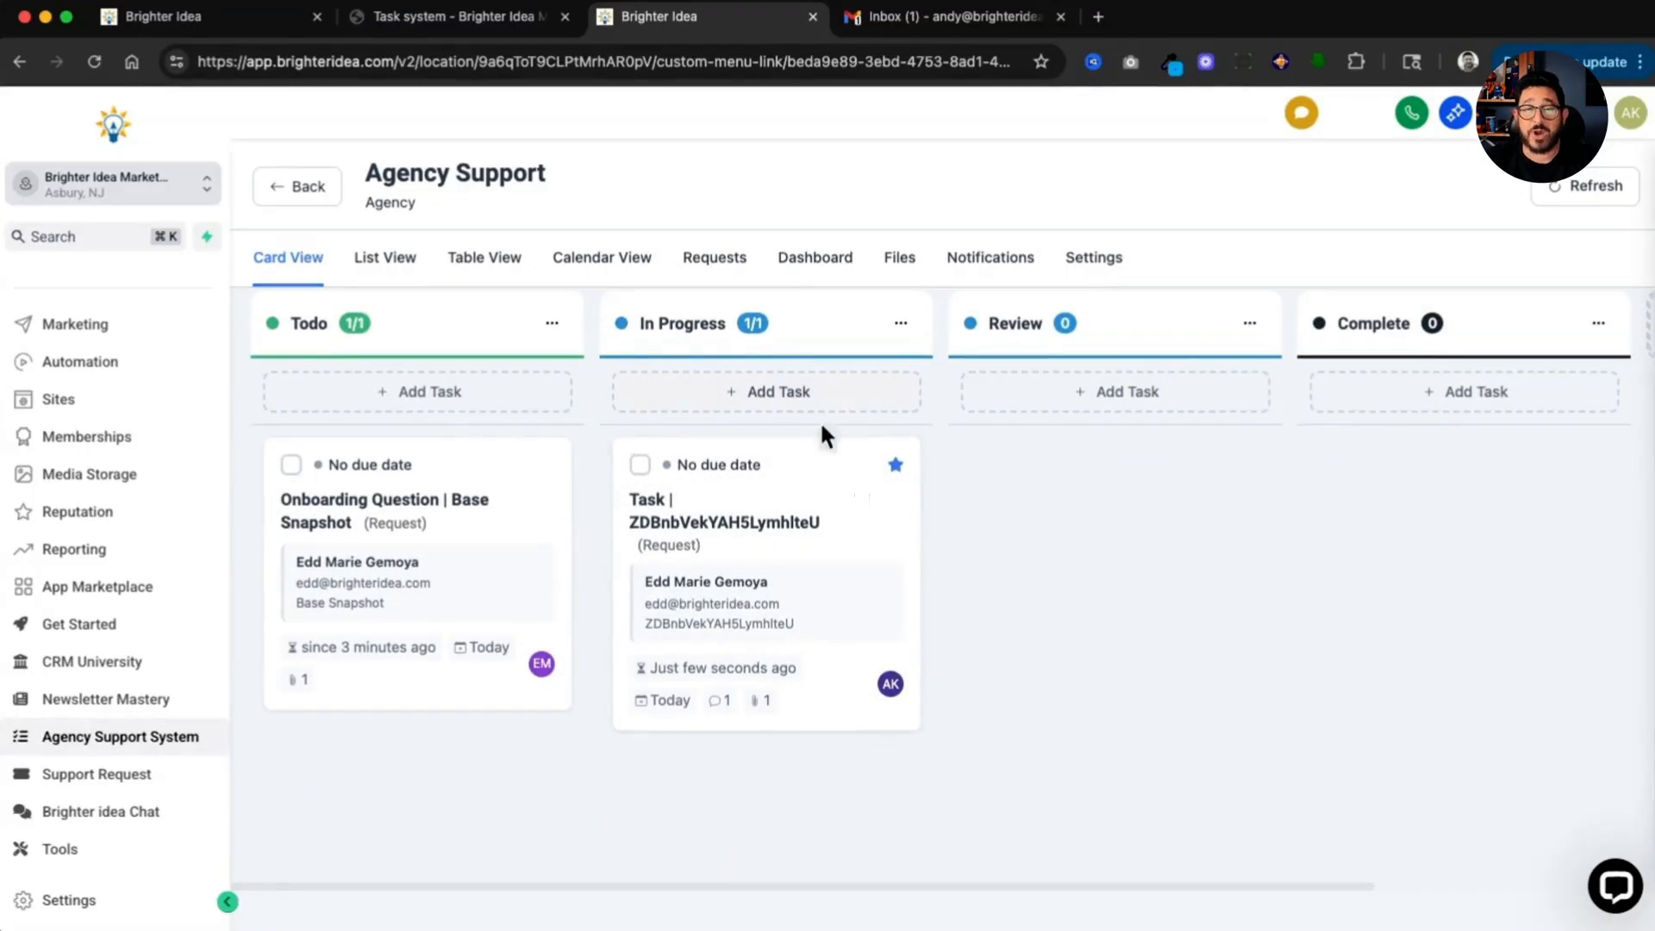
pyautogui.moveTo(826, 477); pyautogui.dragTo(1160, 638)
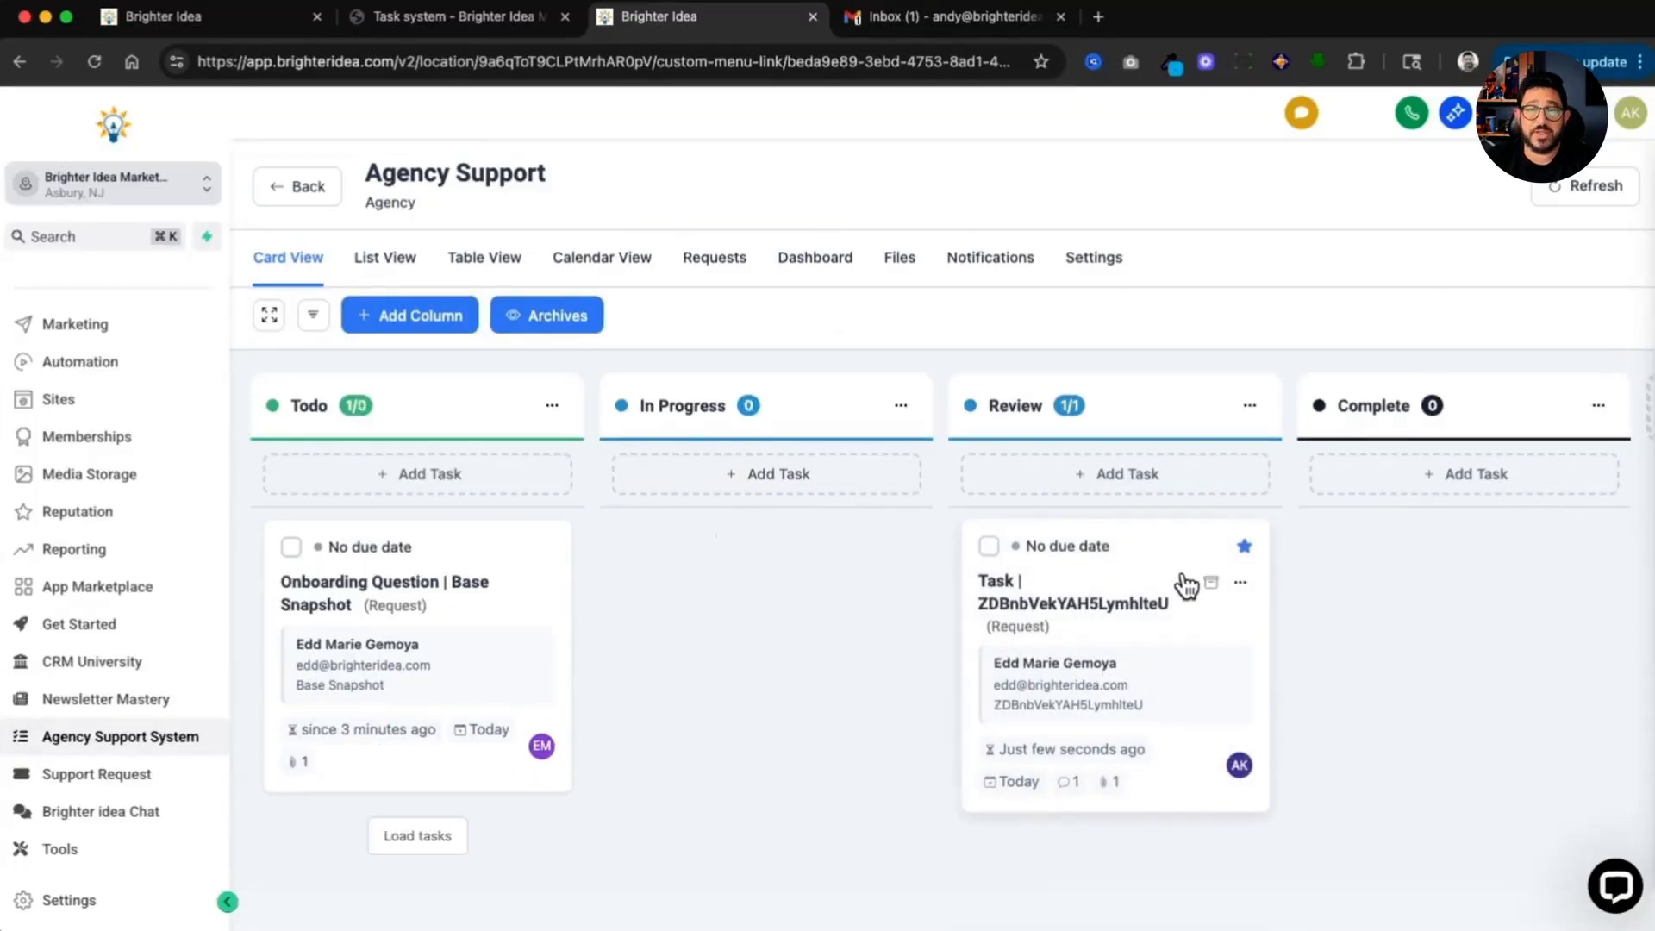
pyautogui.moveTo(1173, 566); pyautogui.dragTo(1455, 692)
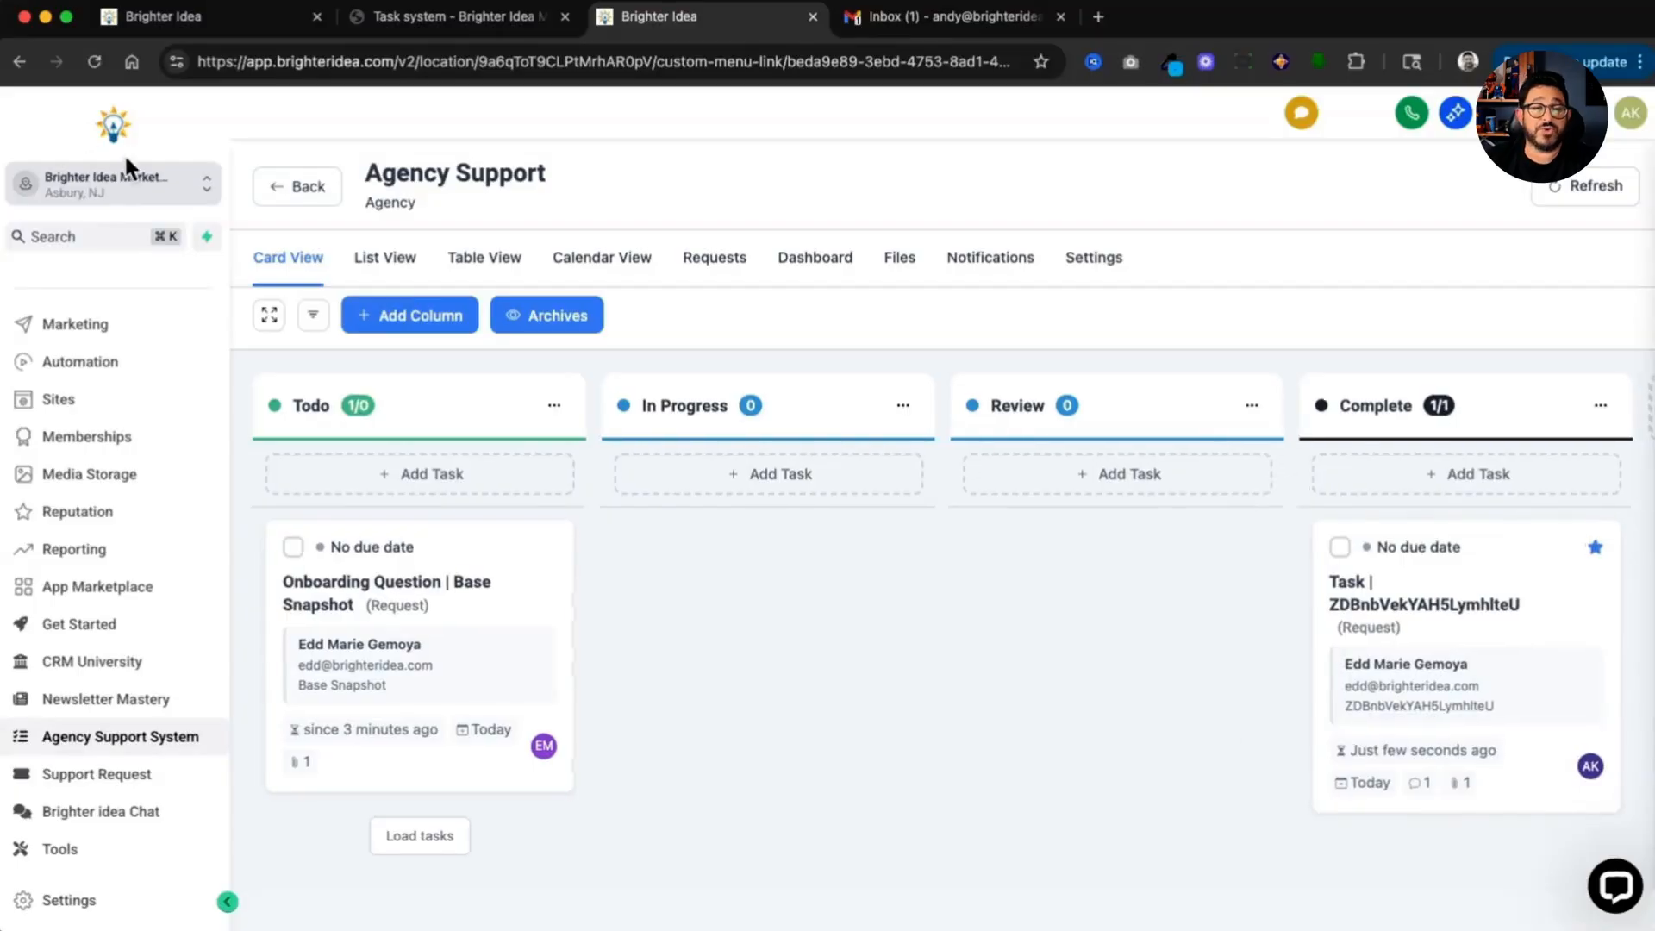
# Step: Switch to the Base Snapshot sub-account and open its Support Request menu link
pyautogui.click(121, 188)
pyautogui.click(360, 367)
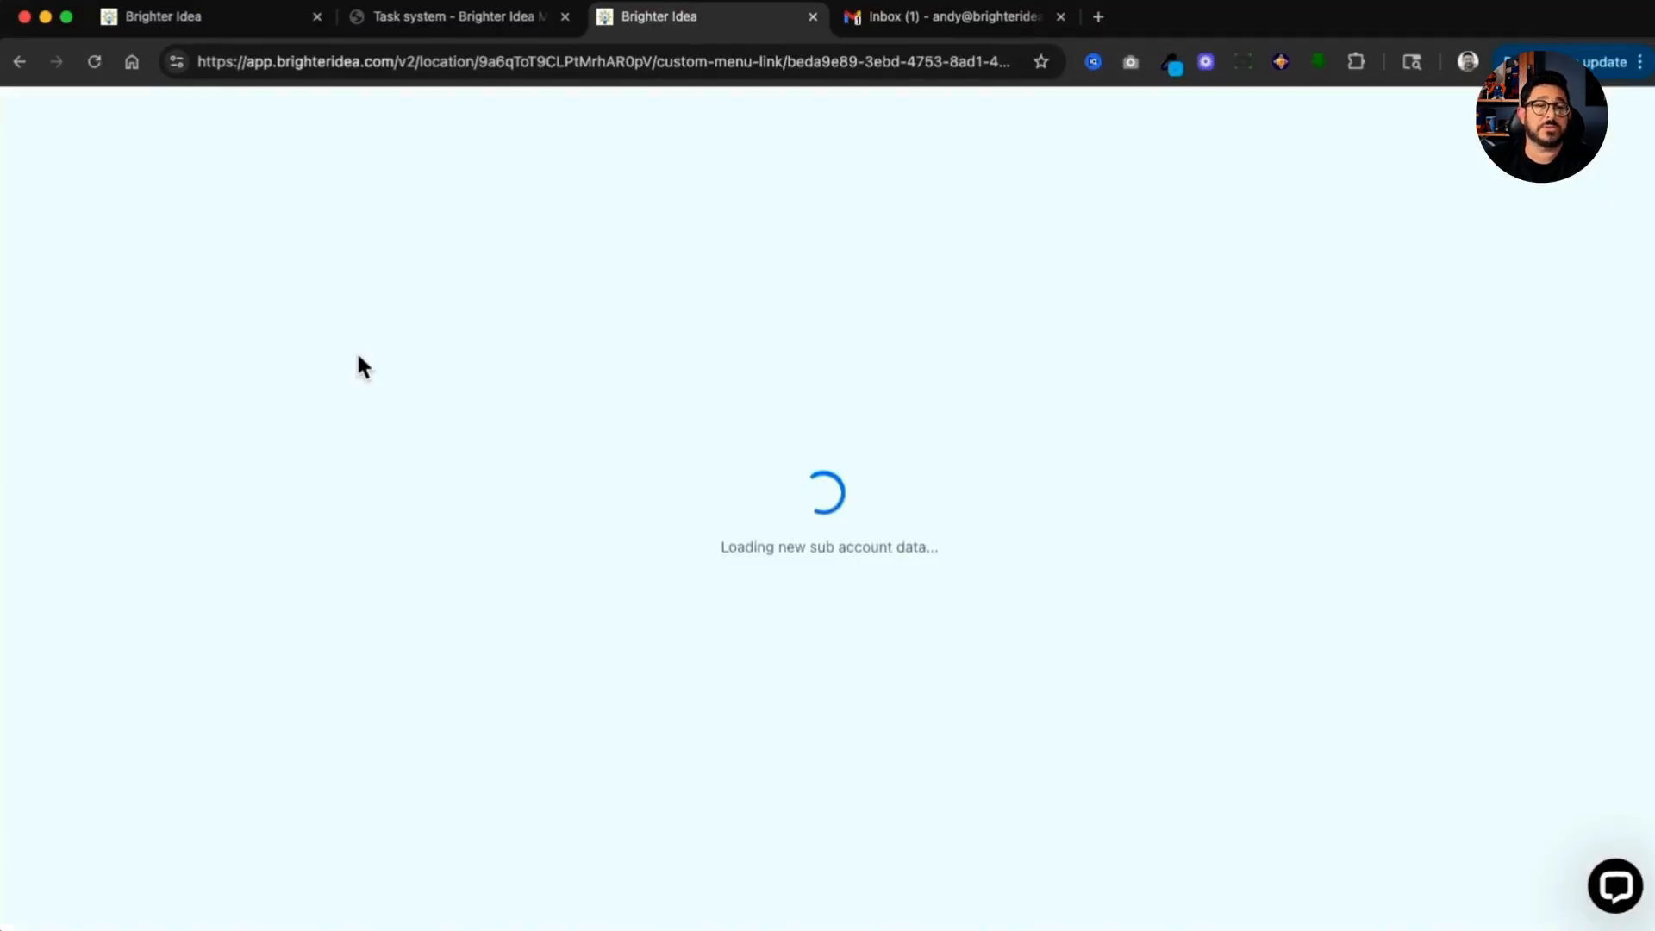
pyautogui.click(105, 809)
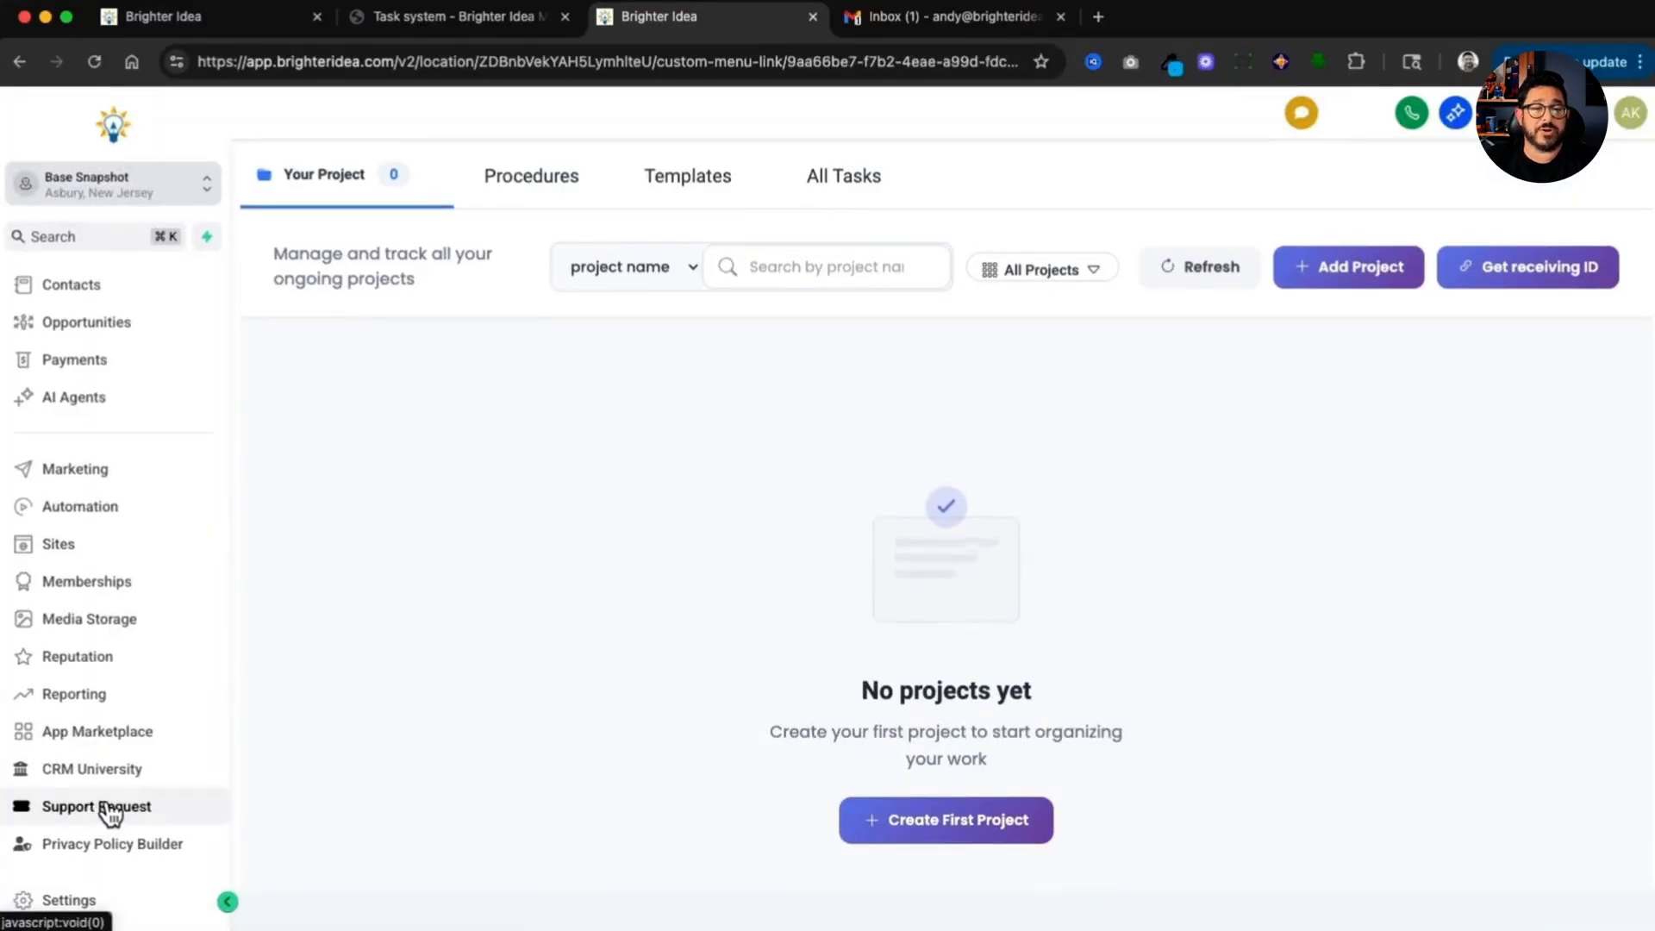